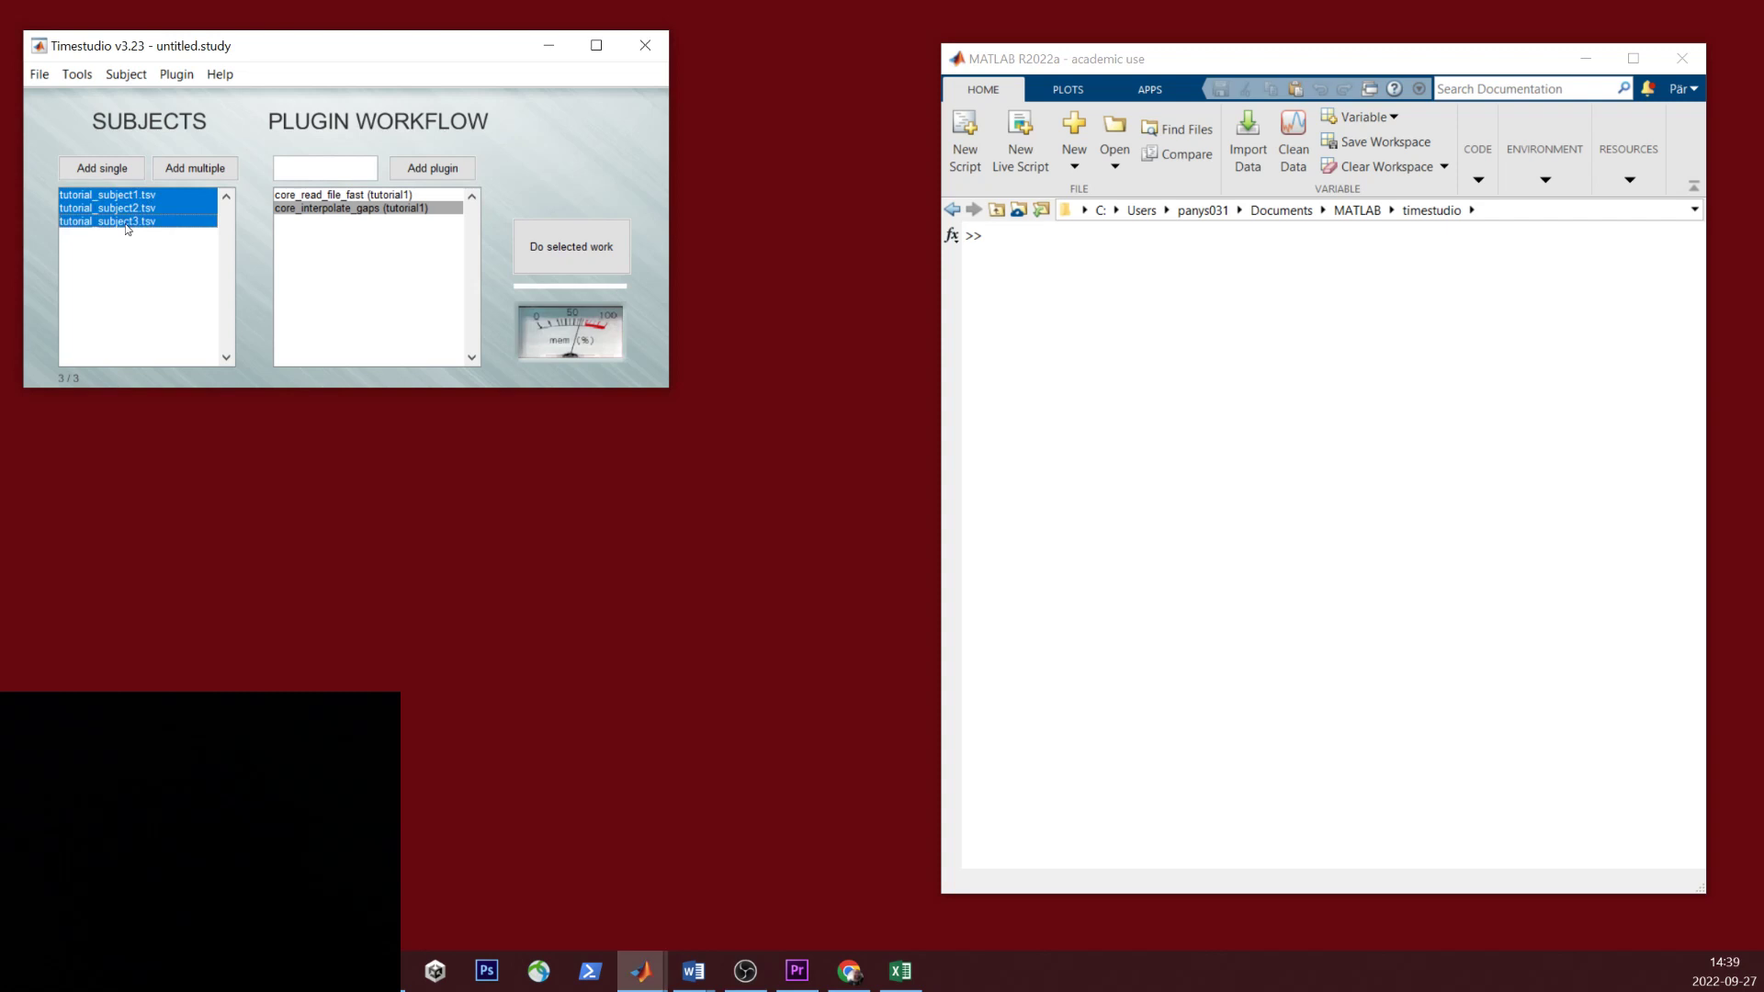
Step: Run core_read_file_fast and core_interpolate_gaps on all three tutorial subjects, and leave only core_interpolate_gaps selected in the workflow
drag(376, 197, 380, 209)
click(556, 250)
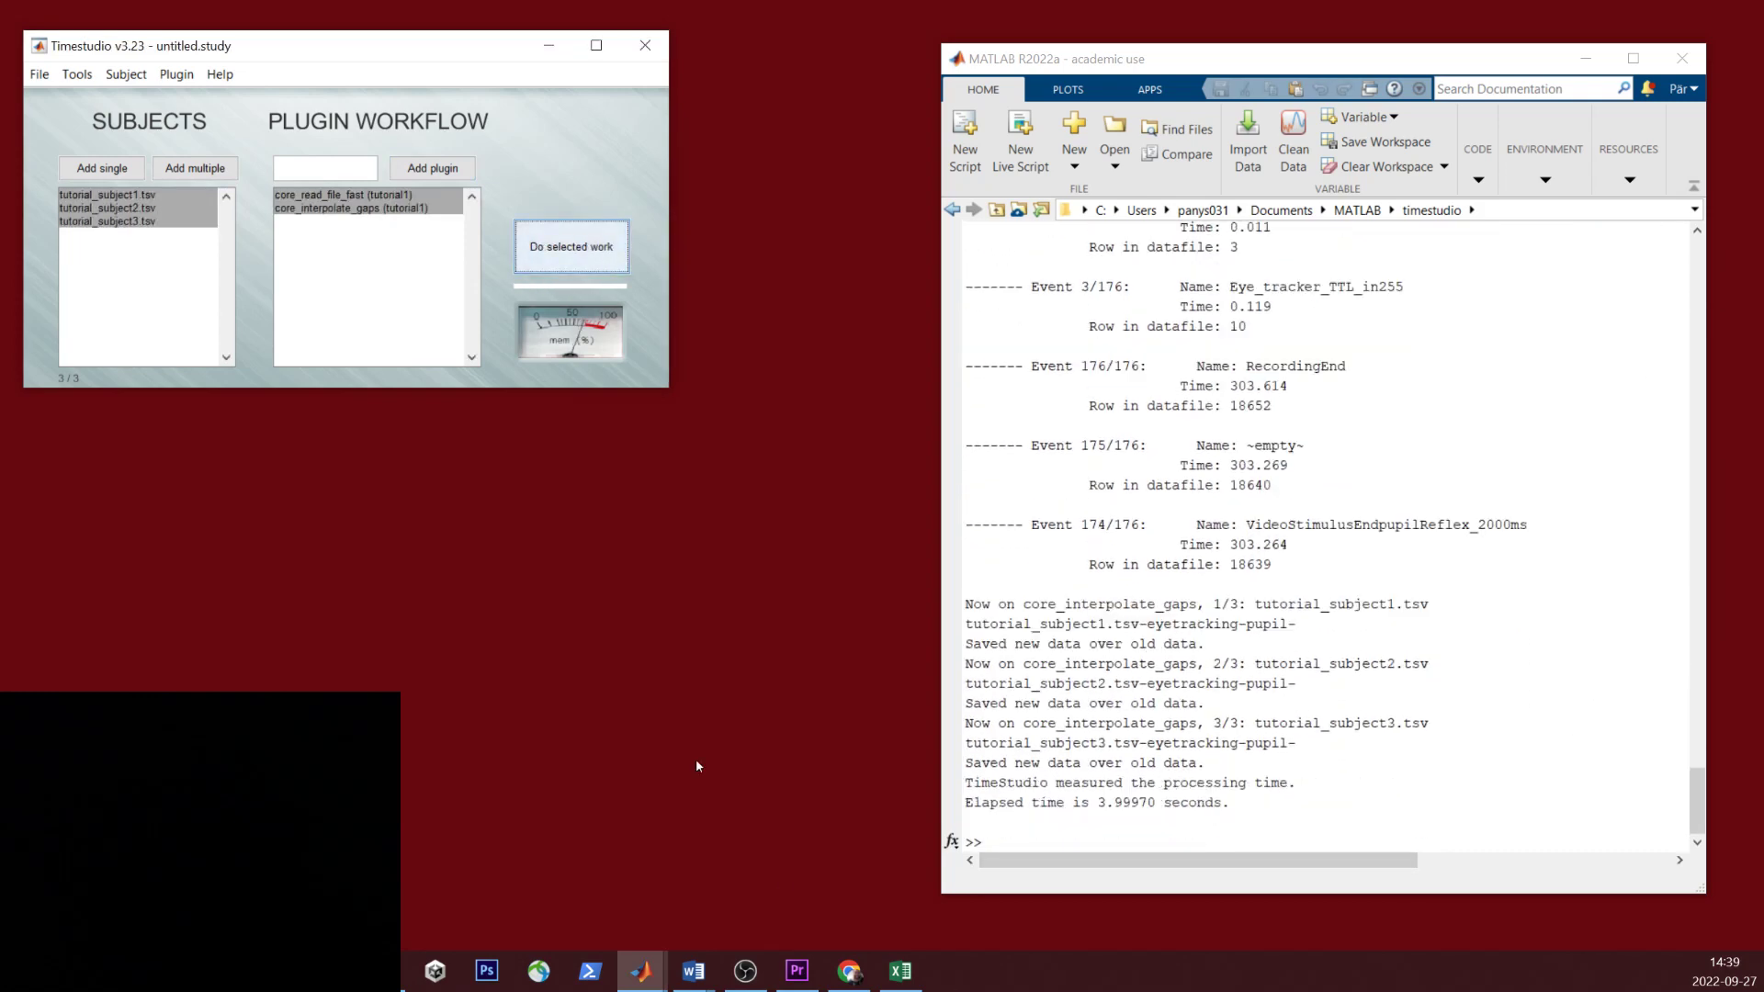
click(425, 235)
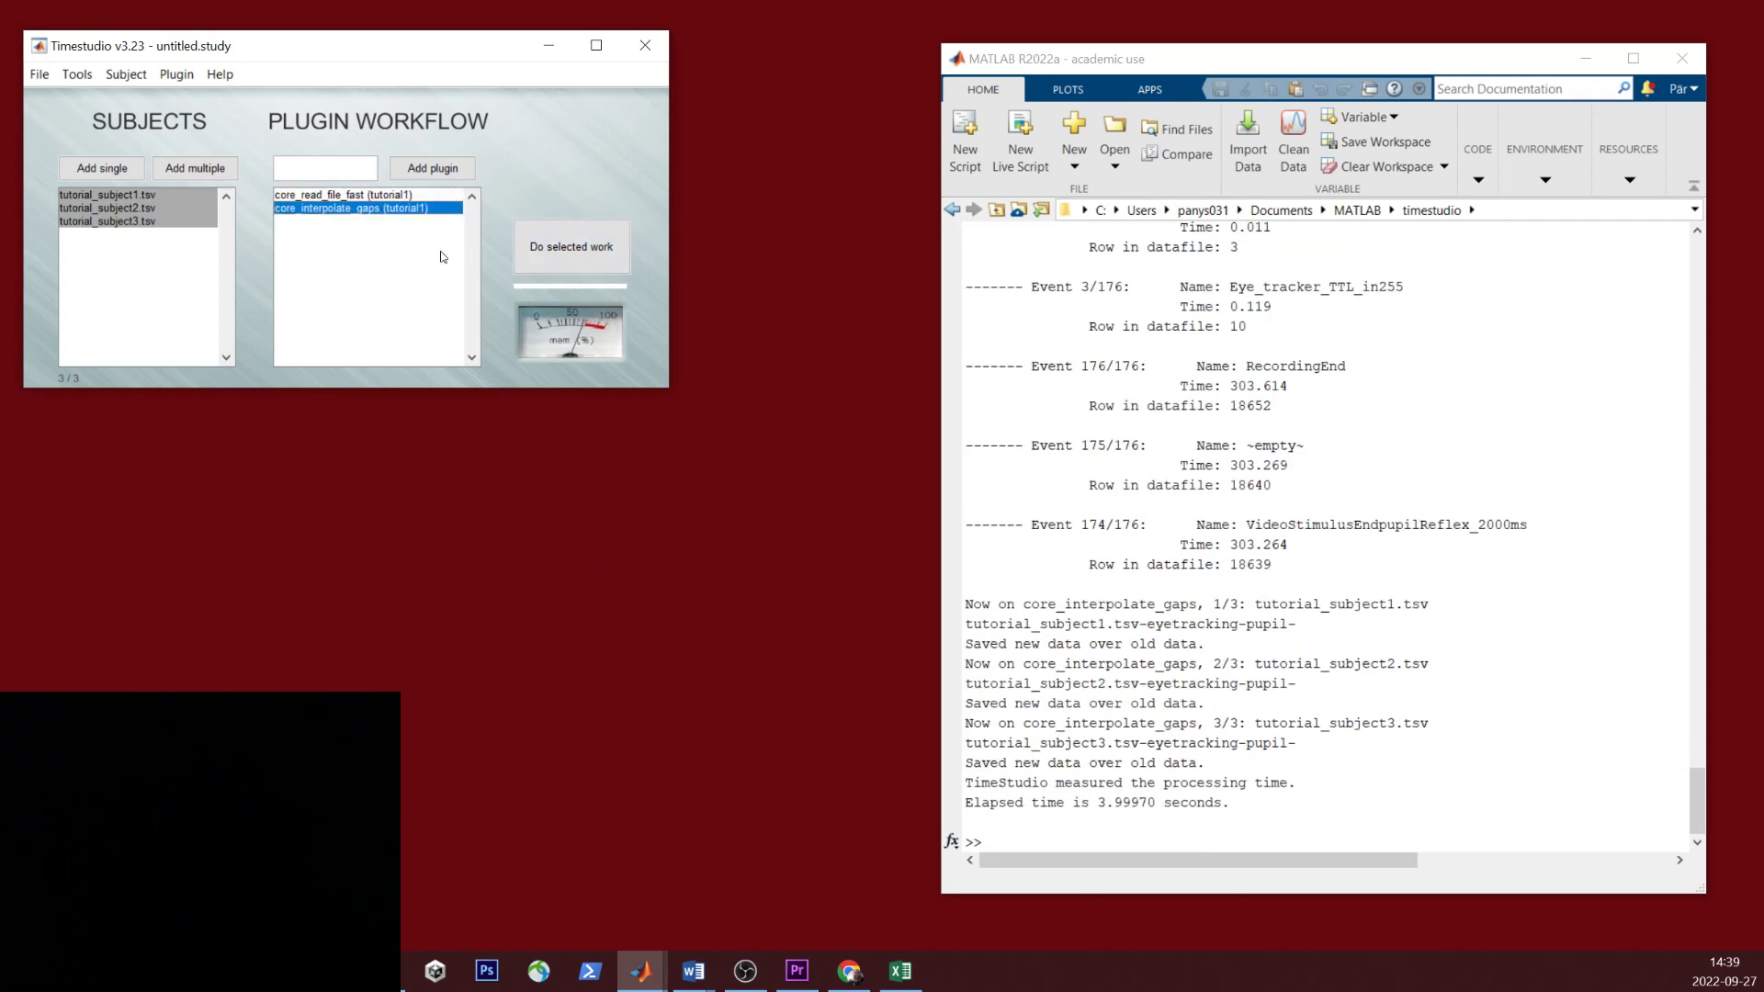
Step: Open the eyetracking_AOI_results plugin, examine its Measure options including AOI looking time (%) and AOI latency (sec), and close it unused
click(438, 170)
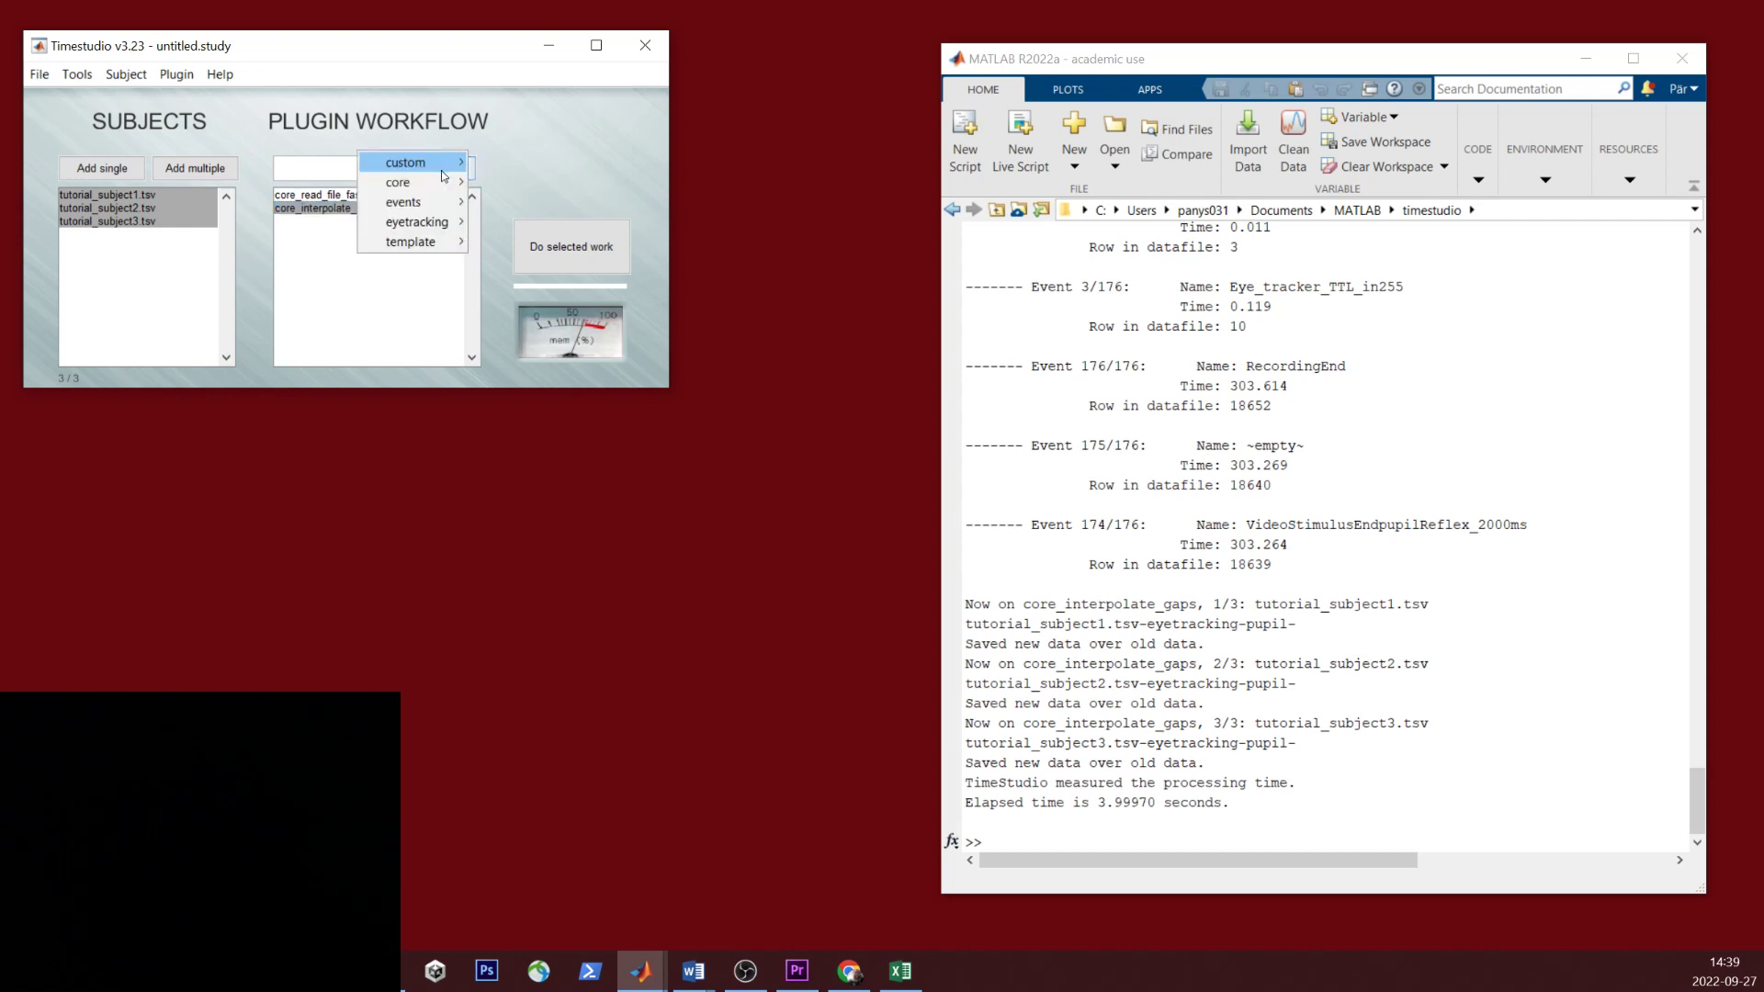
mouse_move(436, 222)
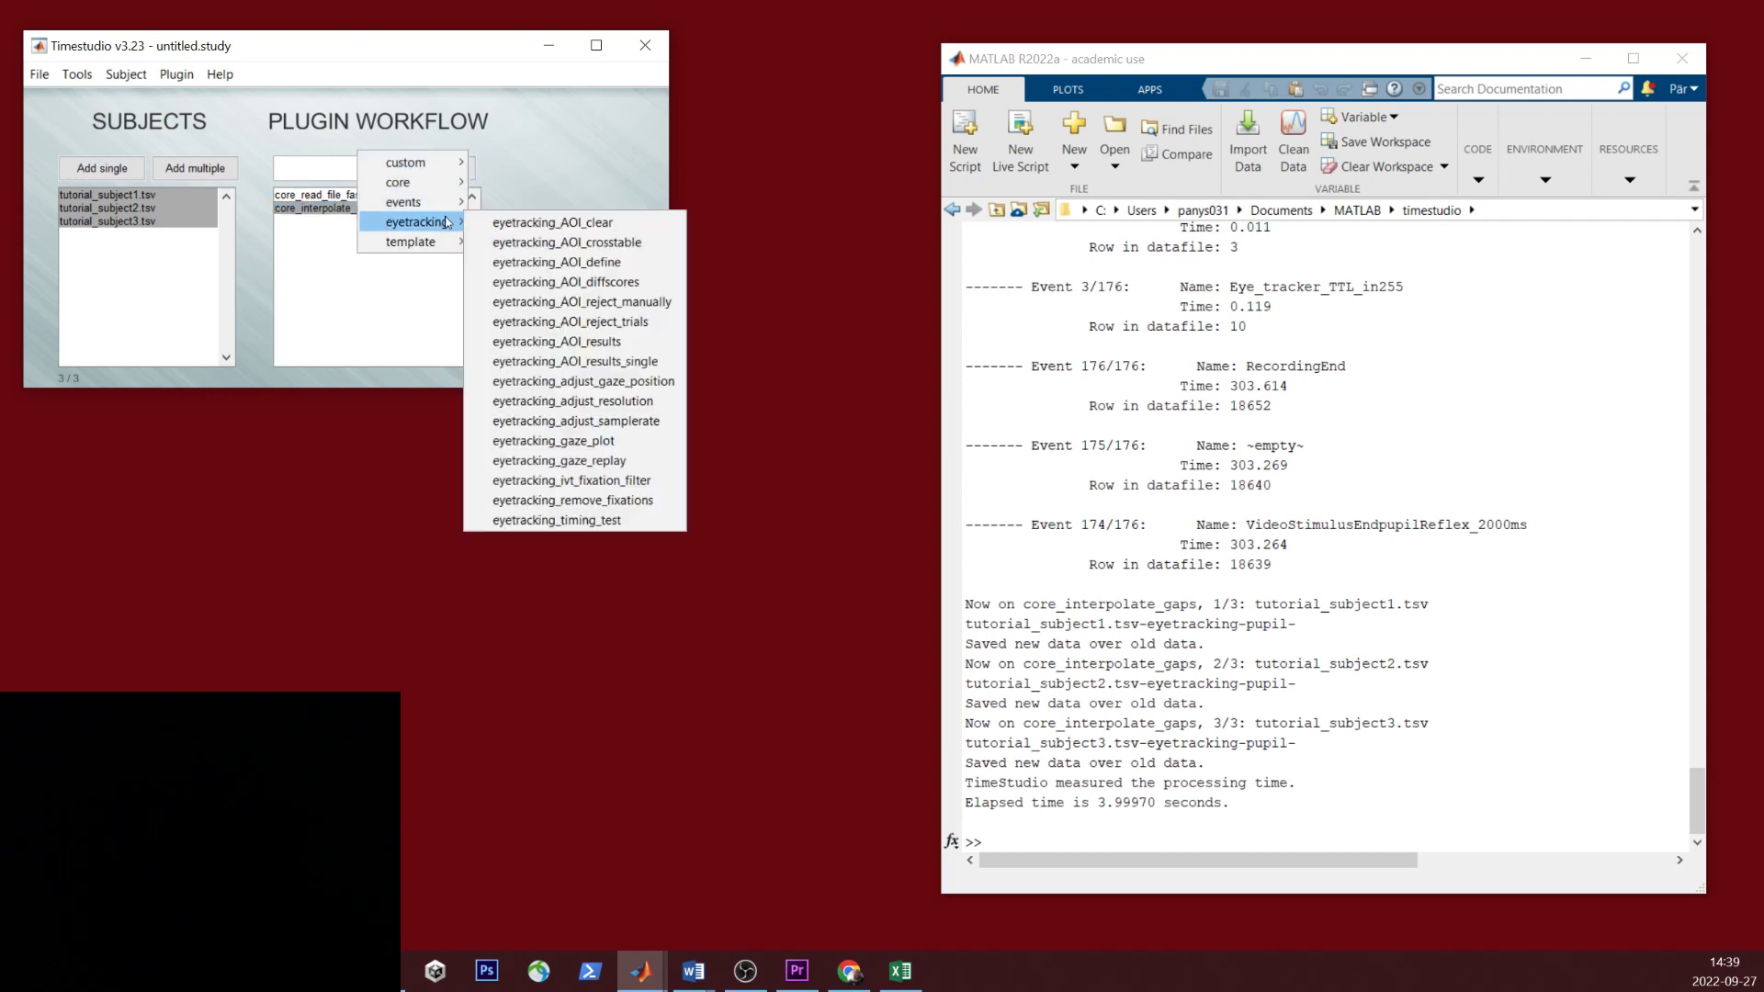
click(624, 343)
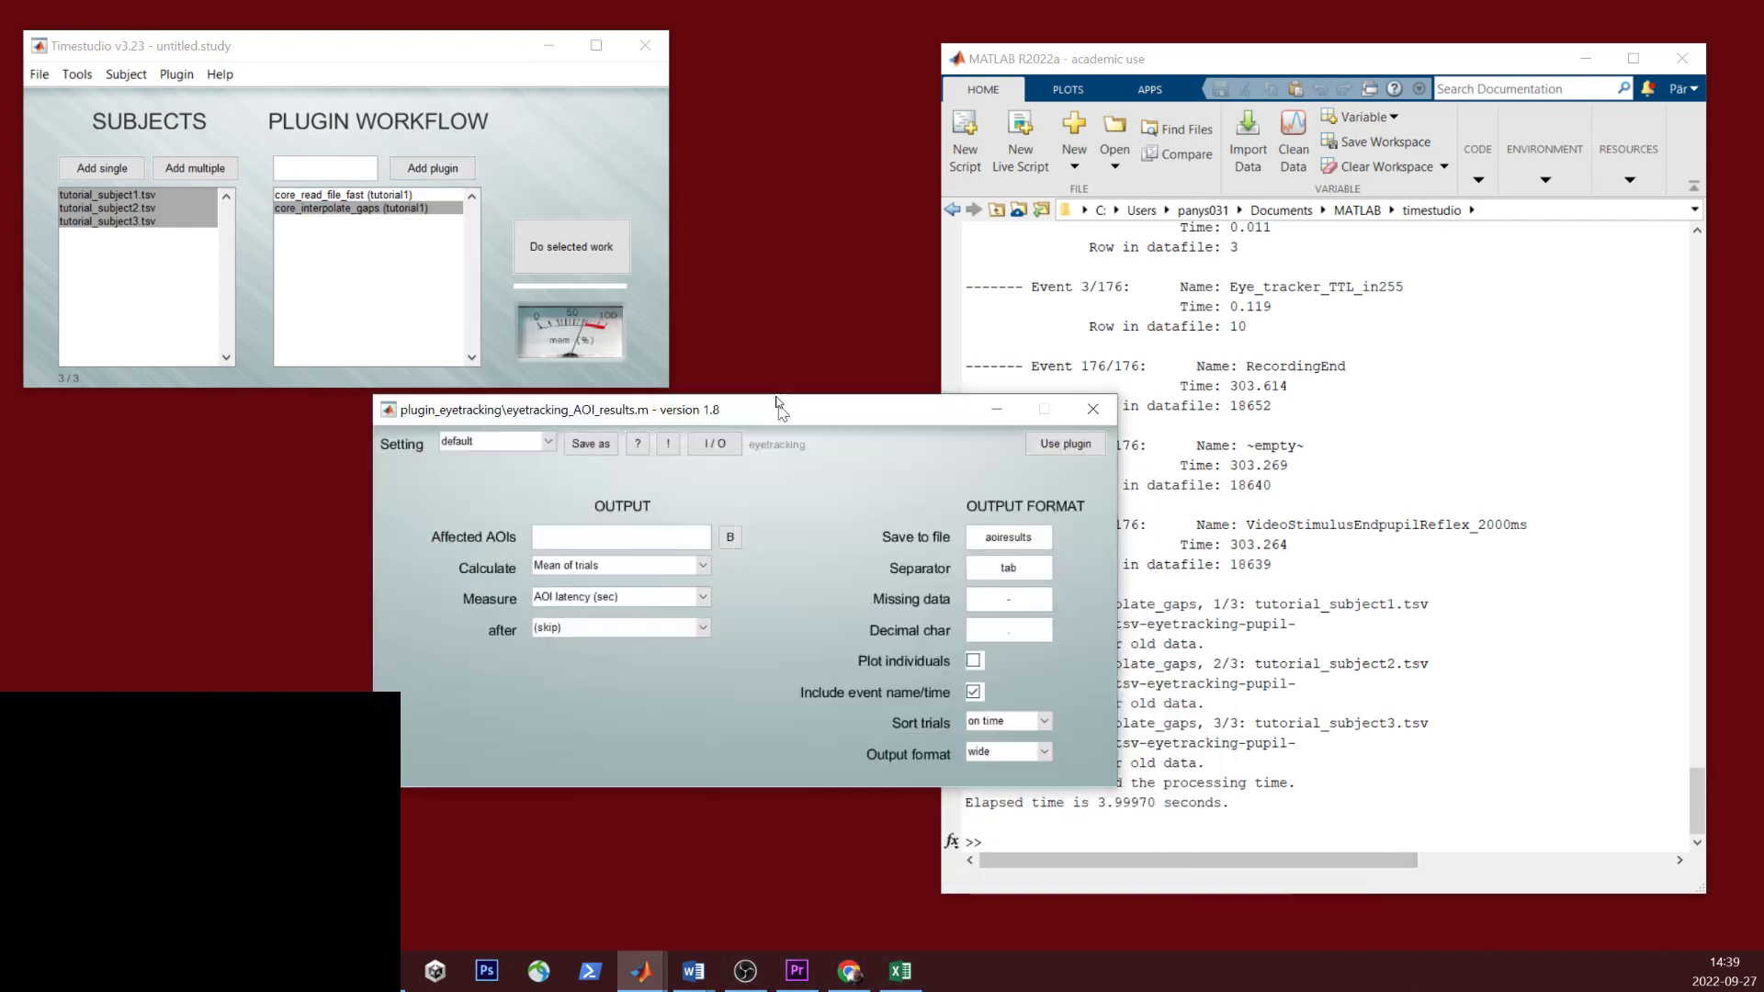
click(570, 510)
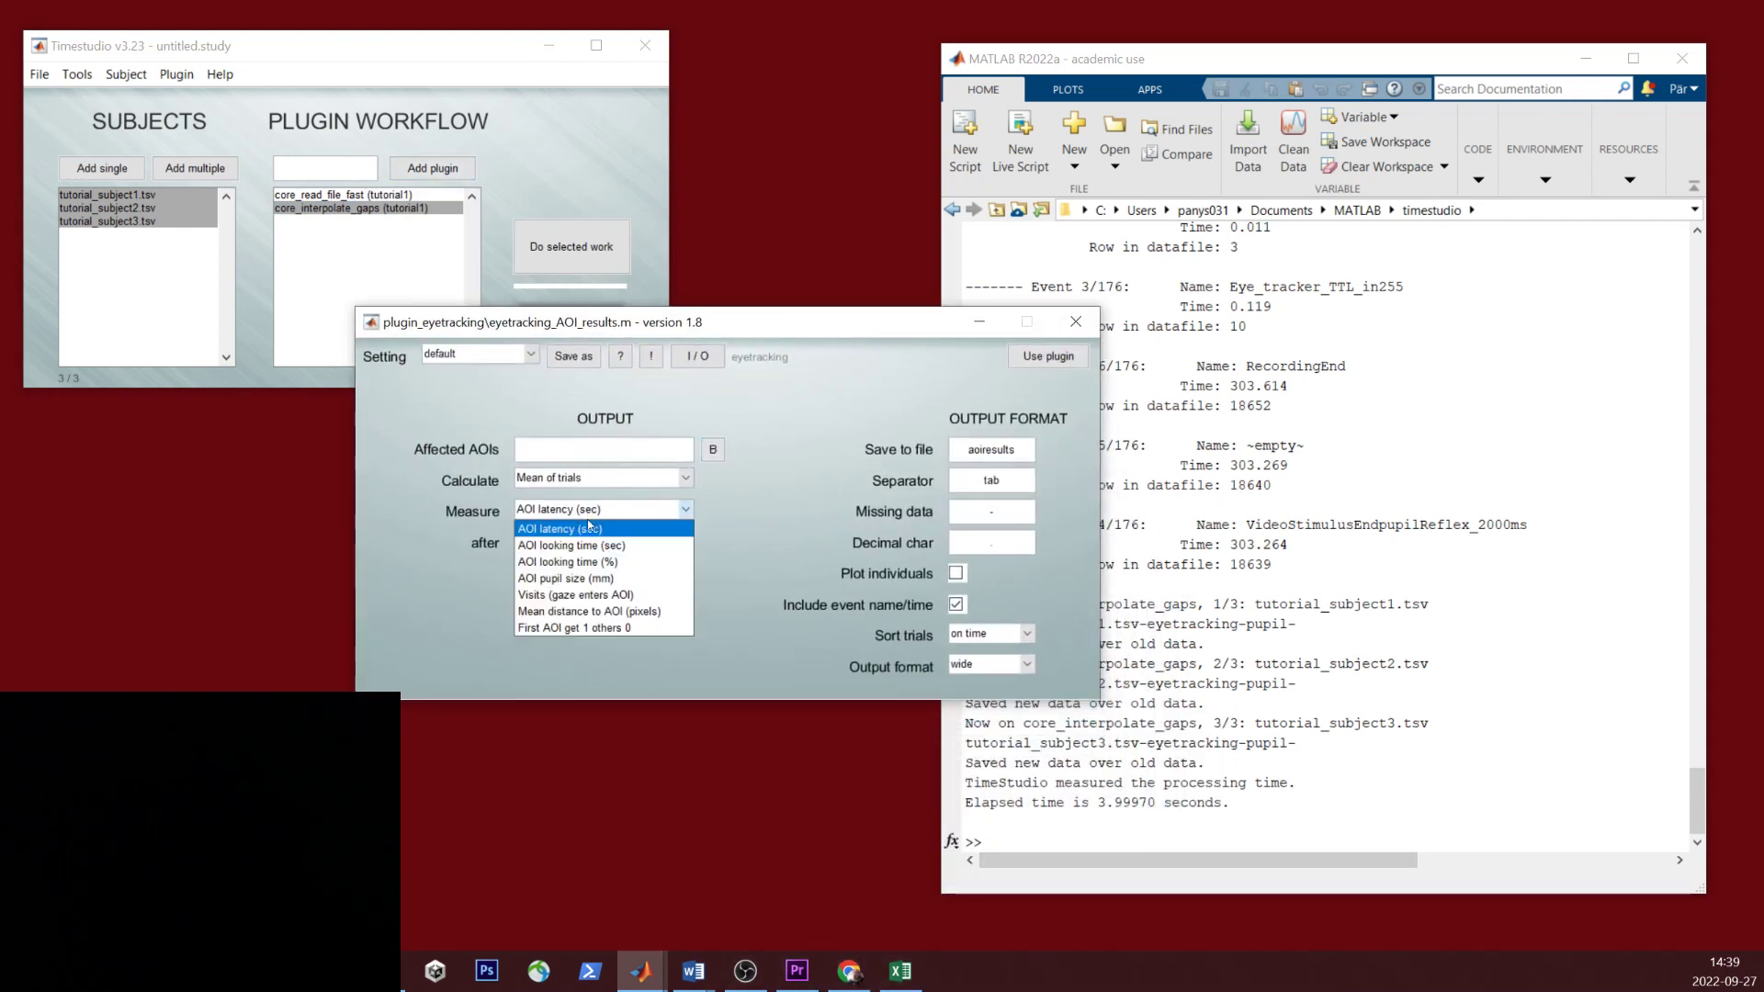
click(593, 560)
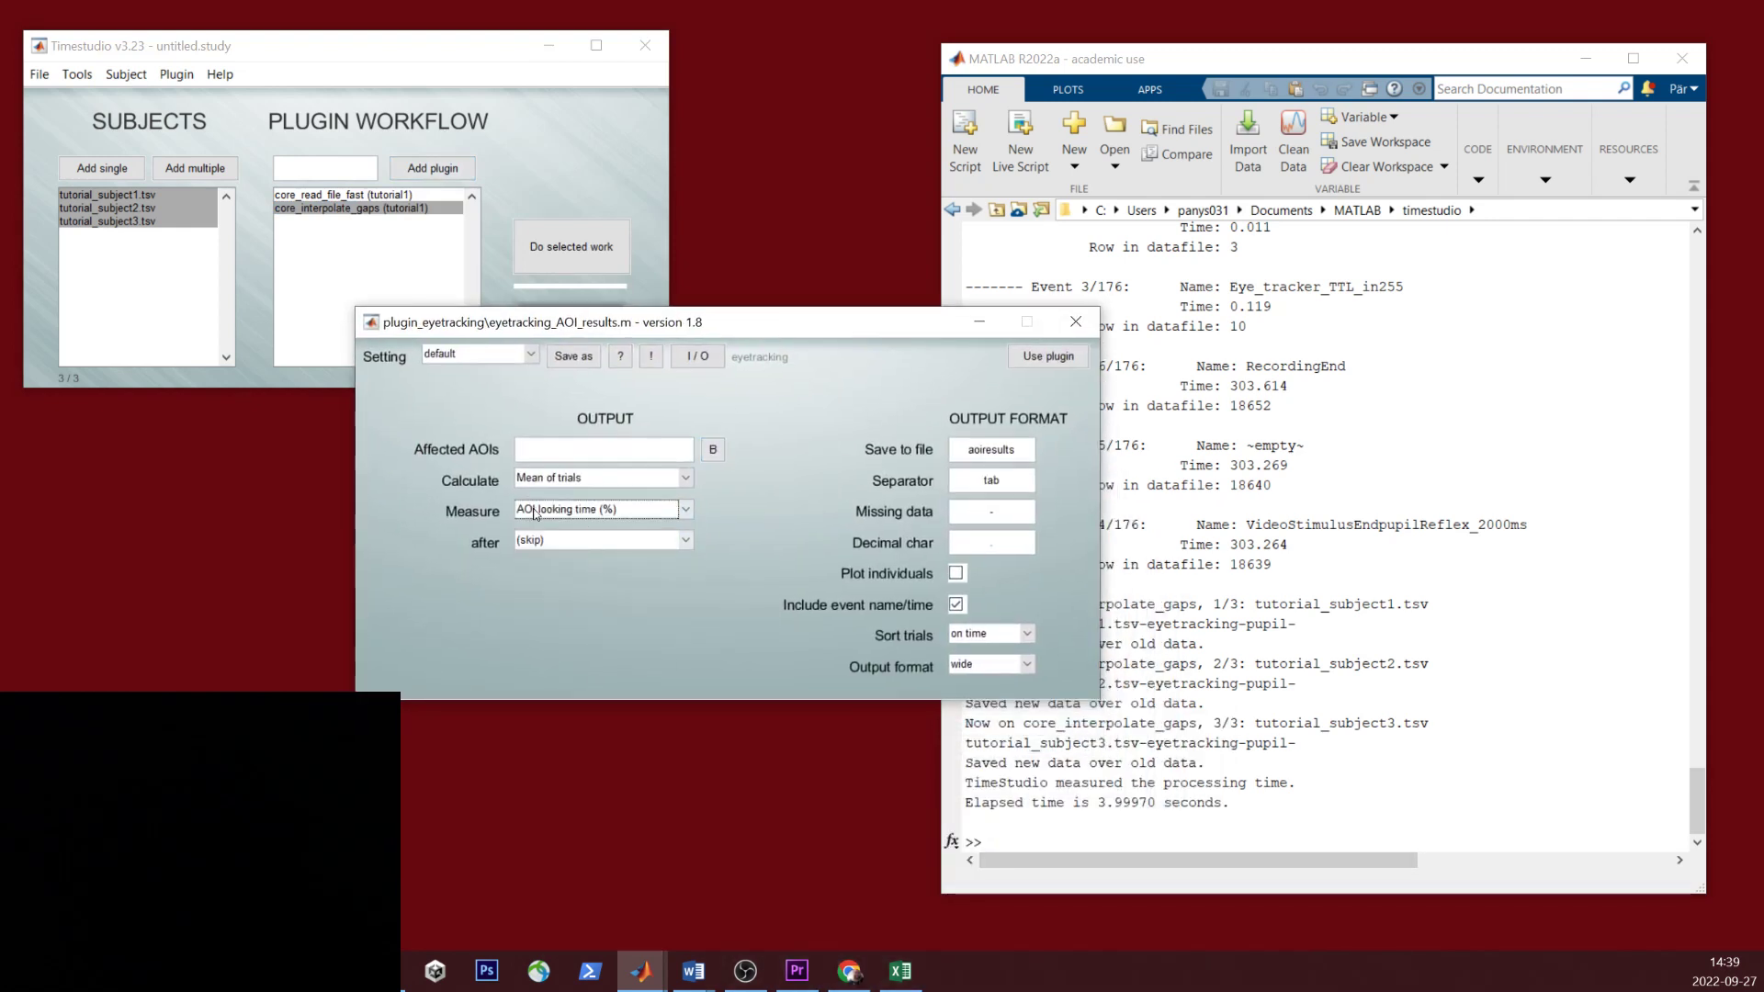
click(606, 510)
click(610, 530)
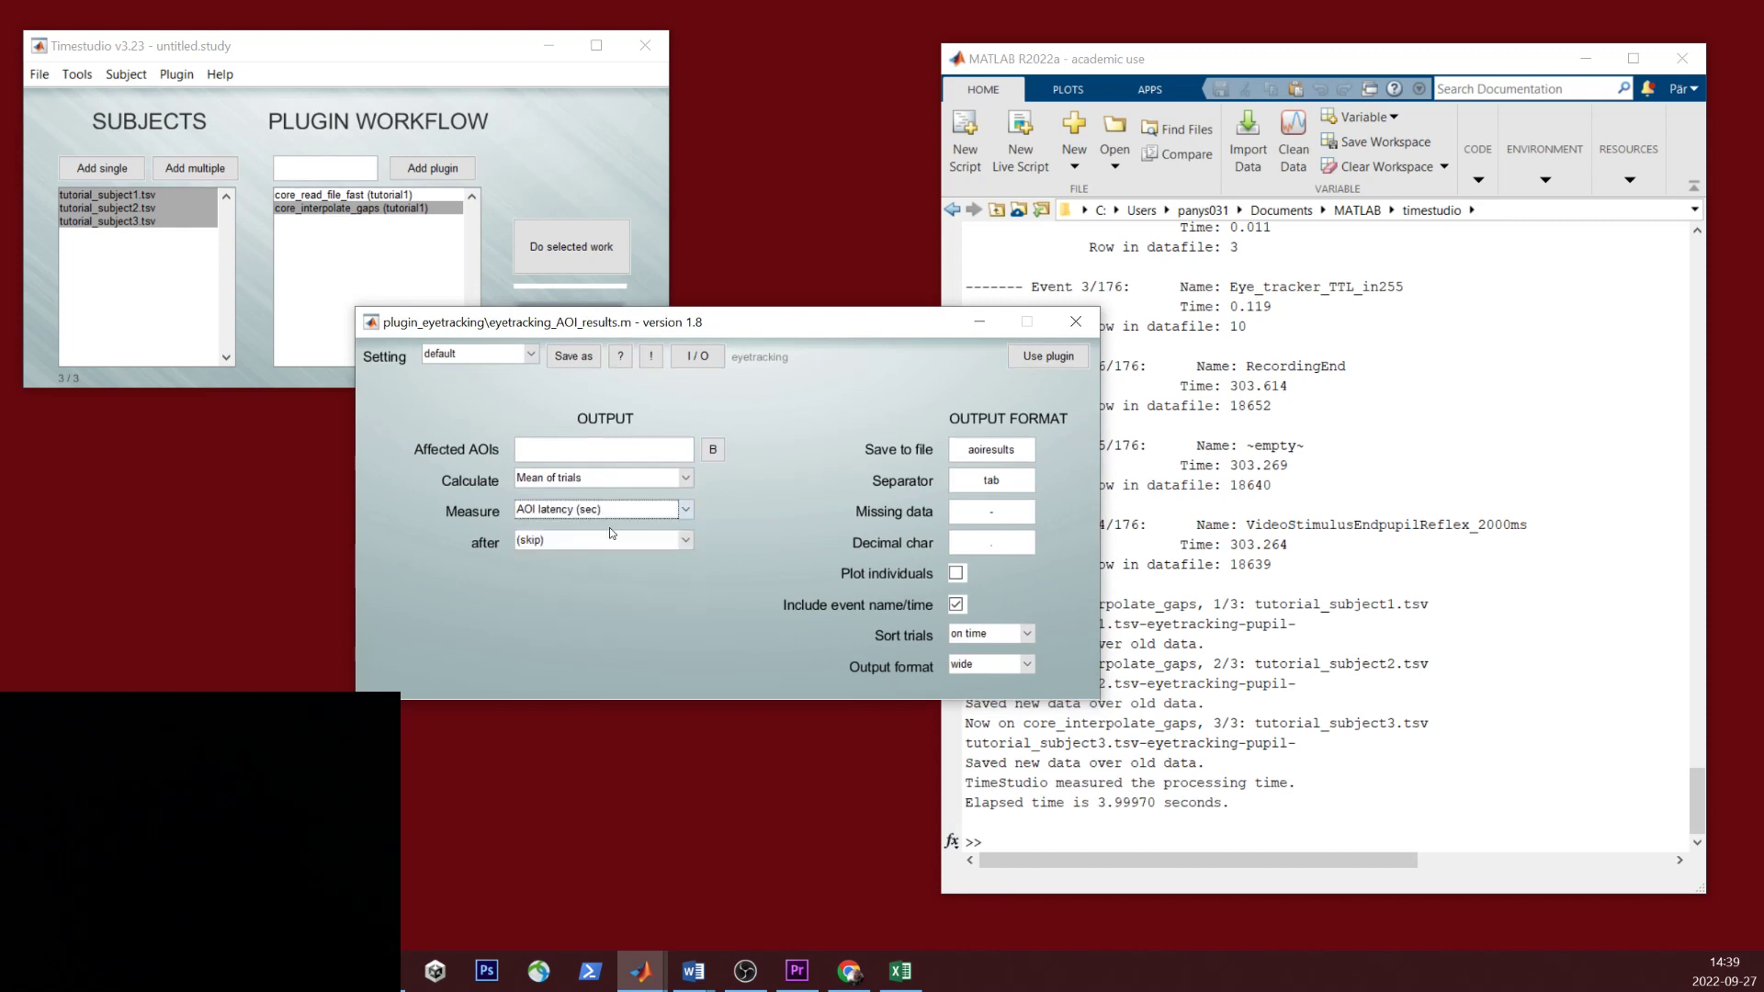
click(1079, 332)
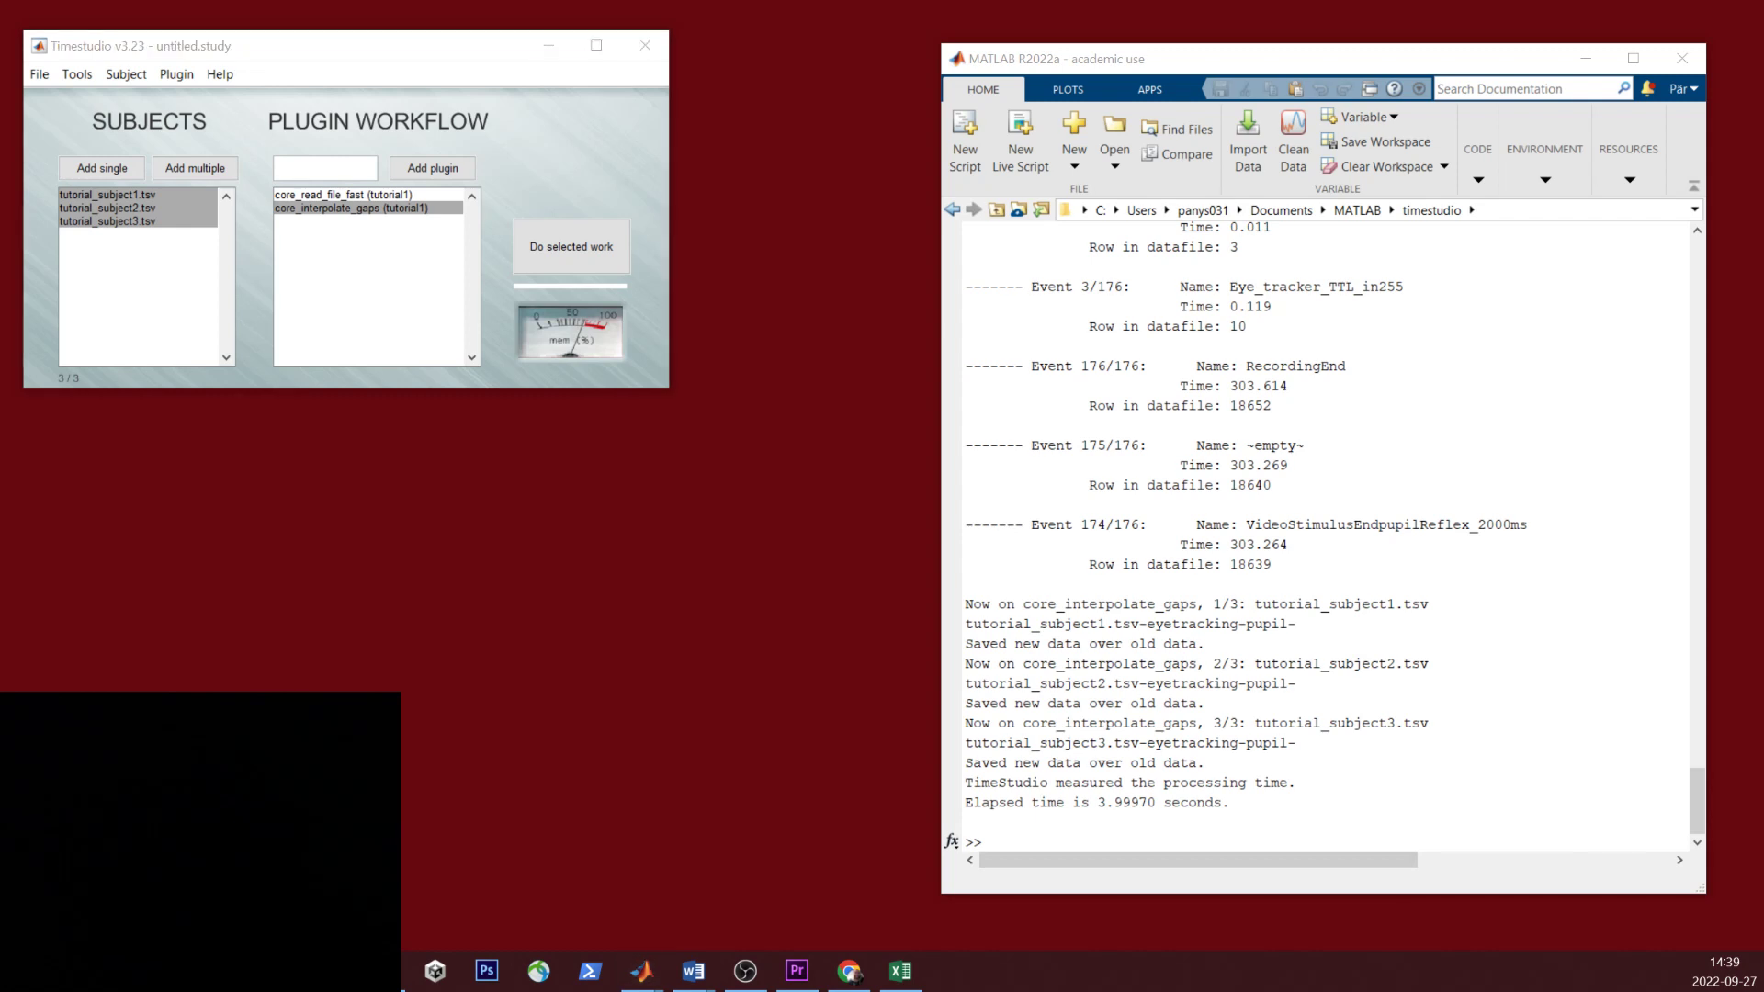
Step: Switch to File Explorer, open the stimuli_visual_search folder in tutorial_data, and widen its file list to two thumbnail columns
drag(736, 903, 712, 122)
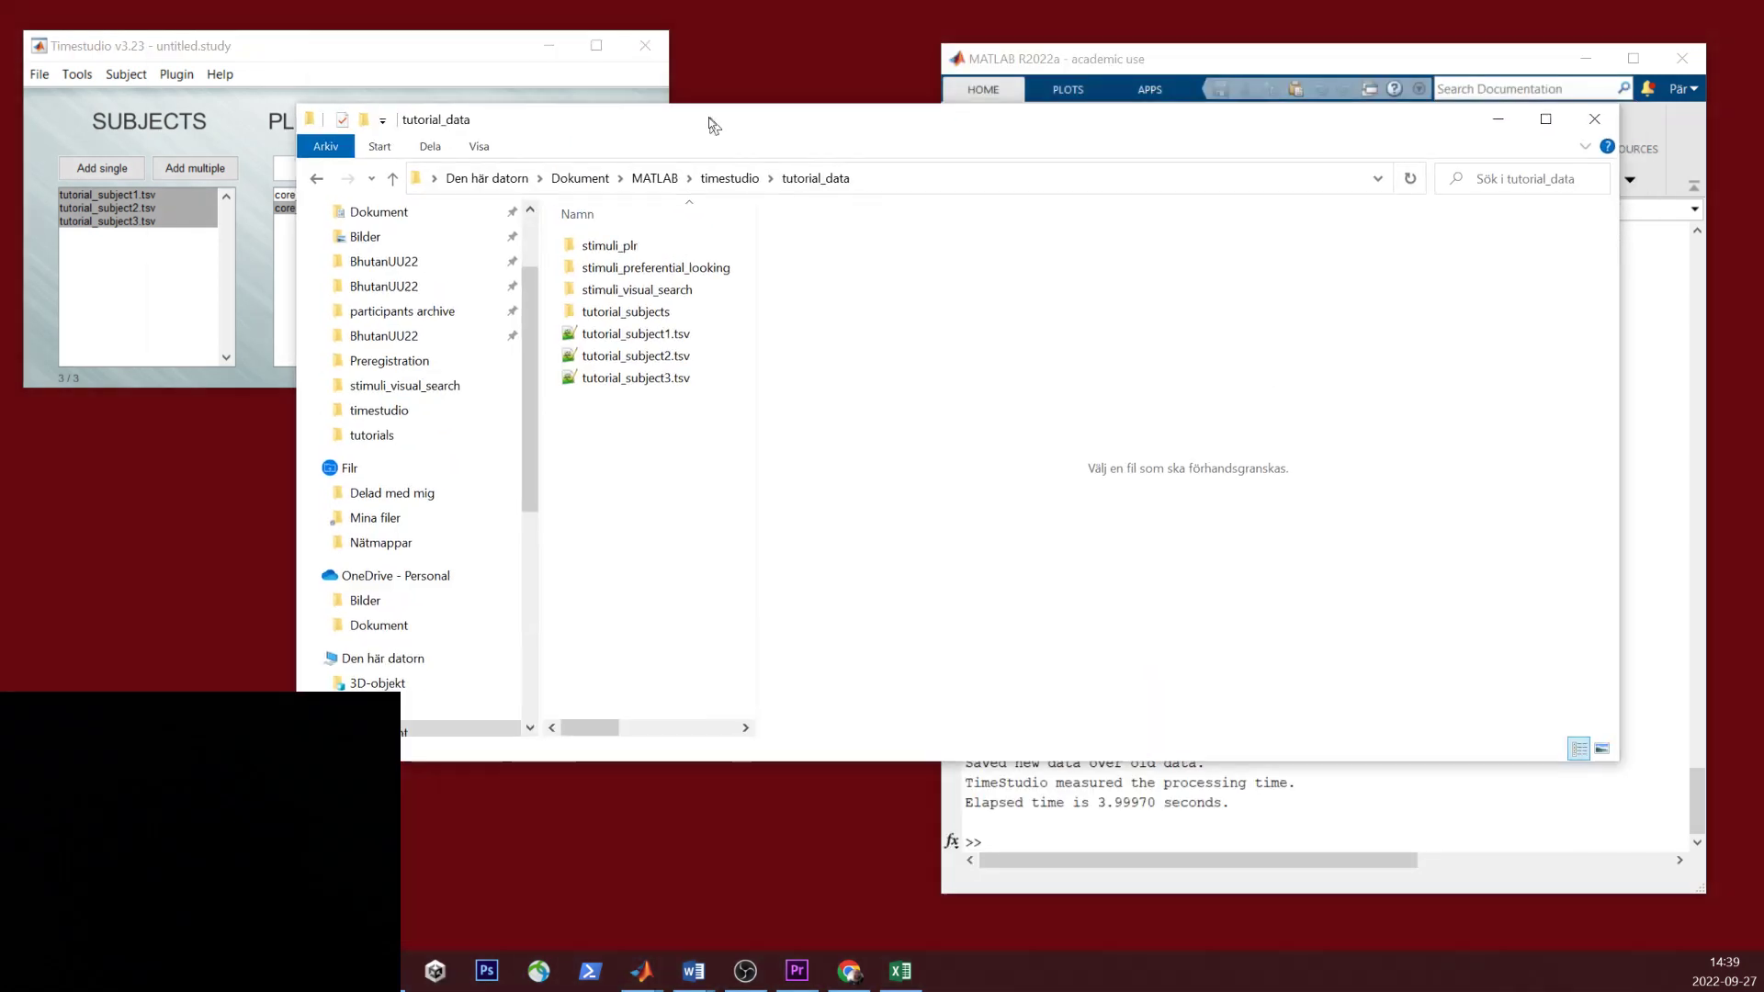
double_click(617, 296)
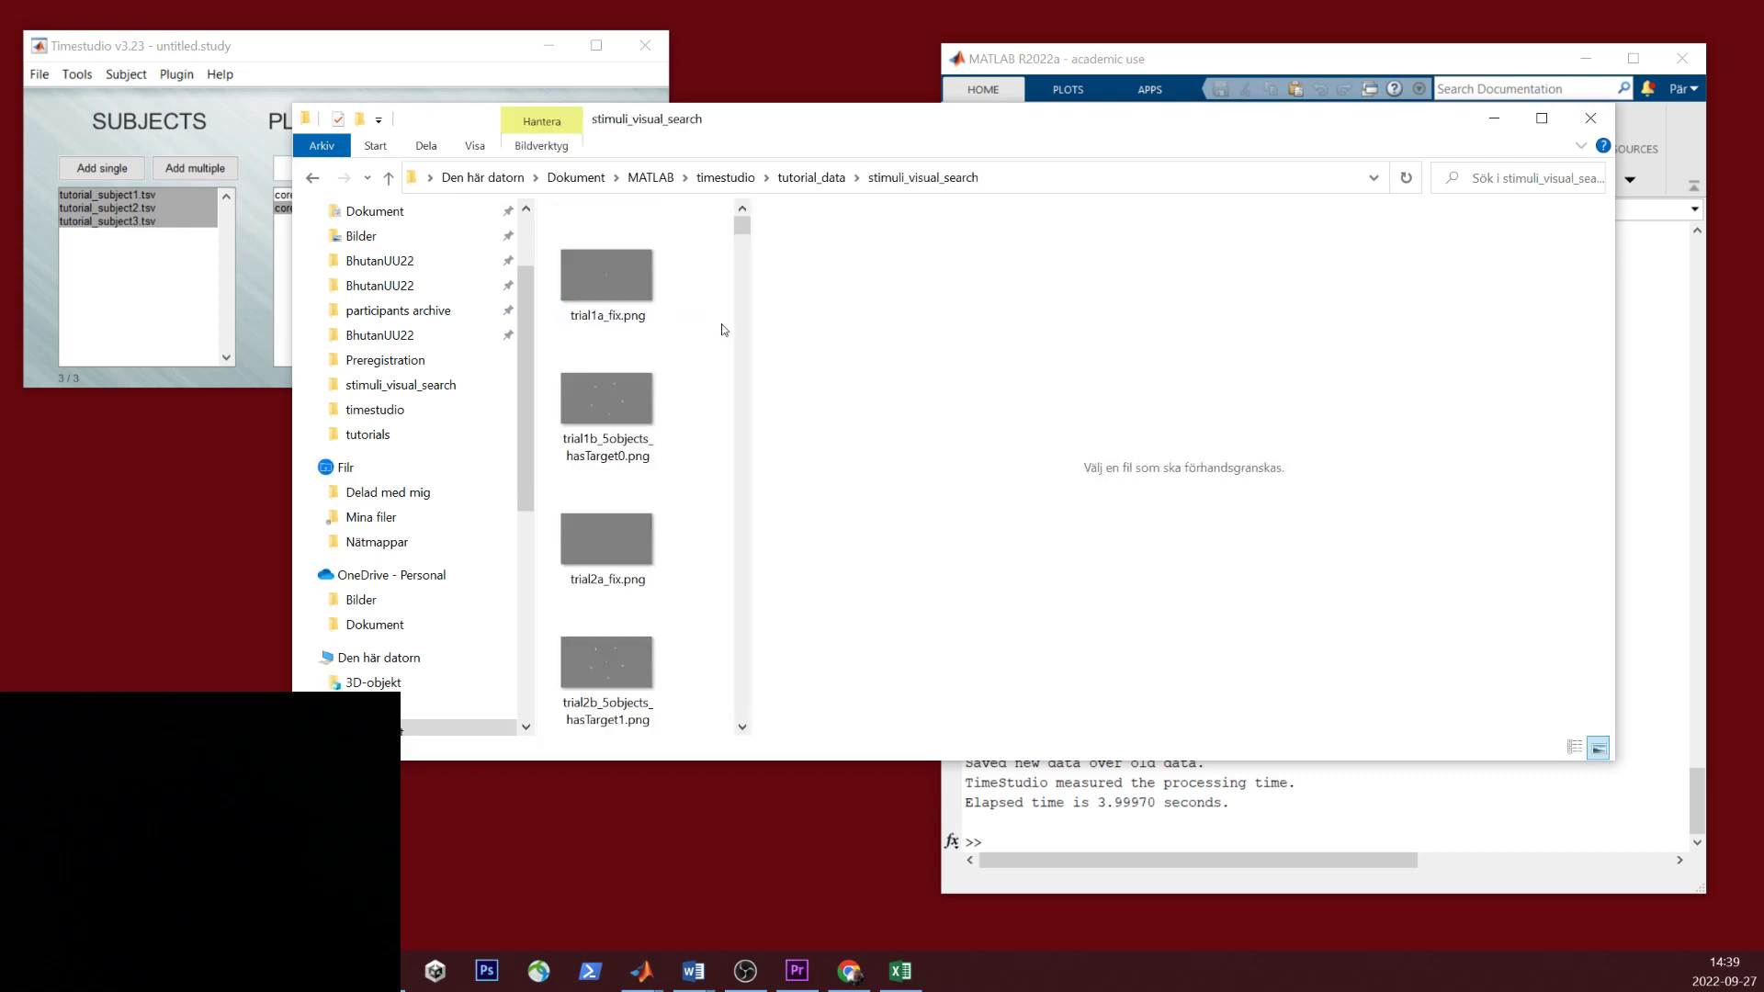
drag(751, 304, 806, 304)
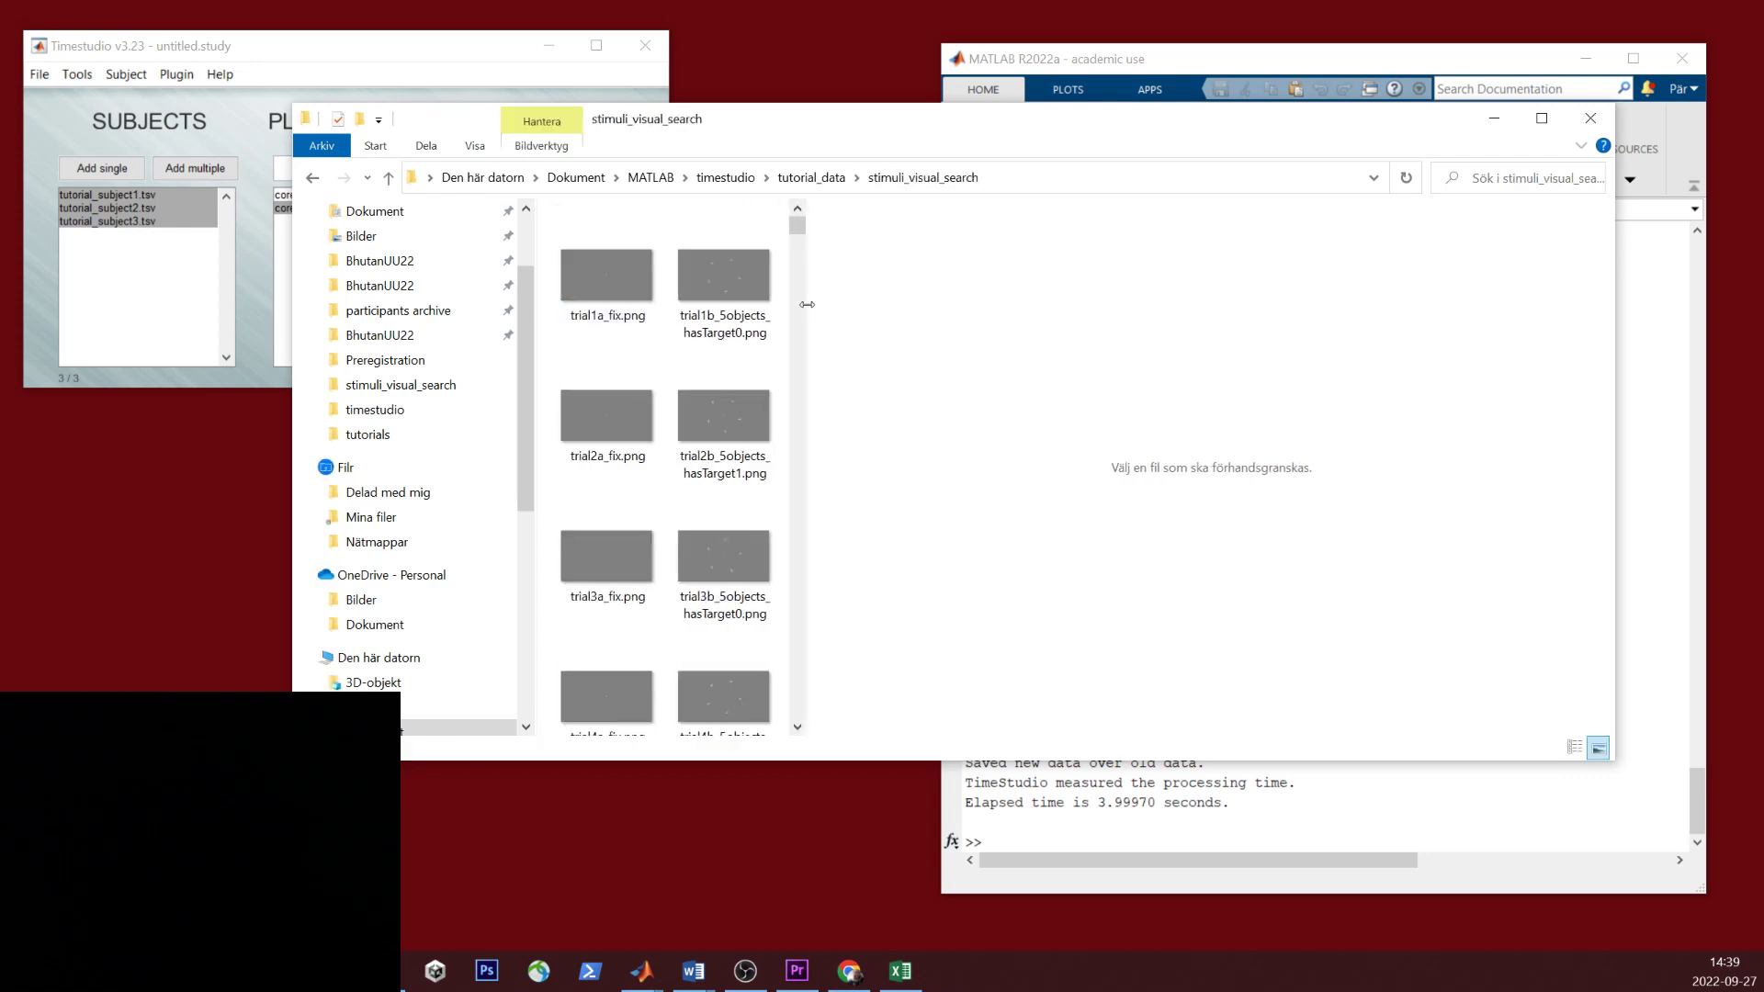
Step: Preview the b-type trial images from trial1b to trial11b, comparing hasTarget0 and hasTarget1 stimuli
click(700, 276)
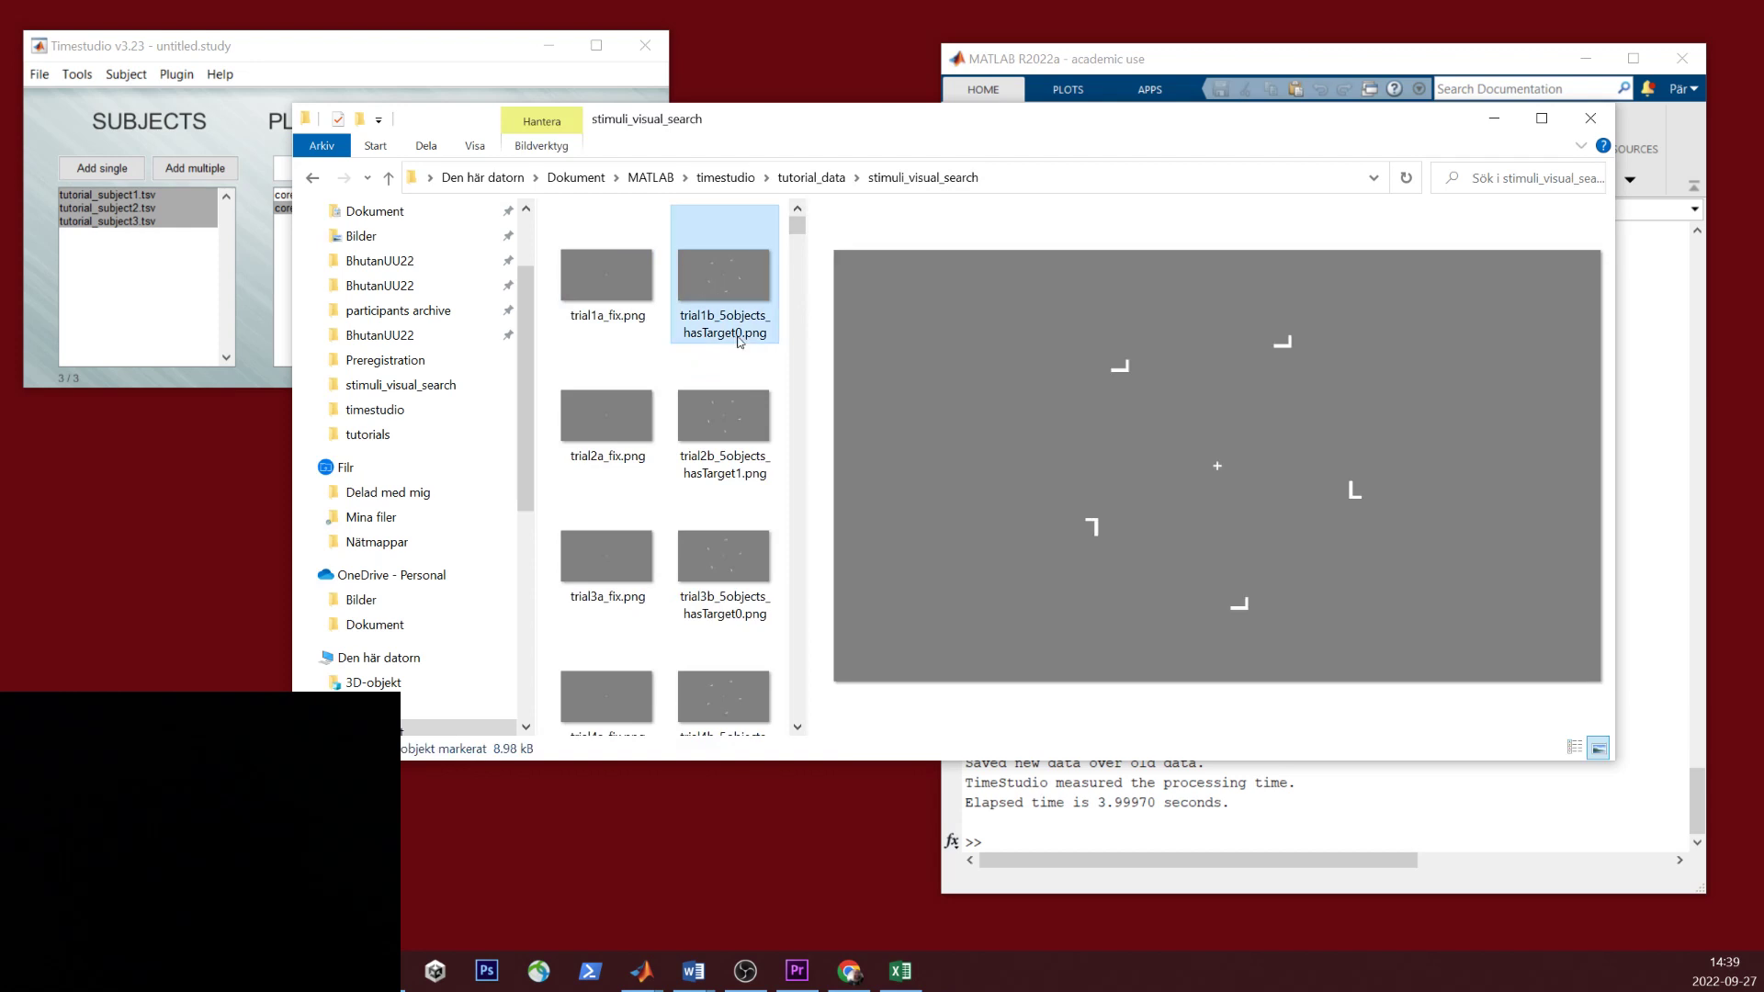
mouse_move(738, 341)
click(732, 404)
click(733, 554)
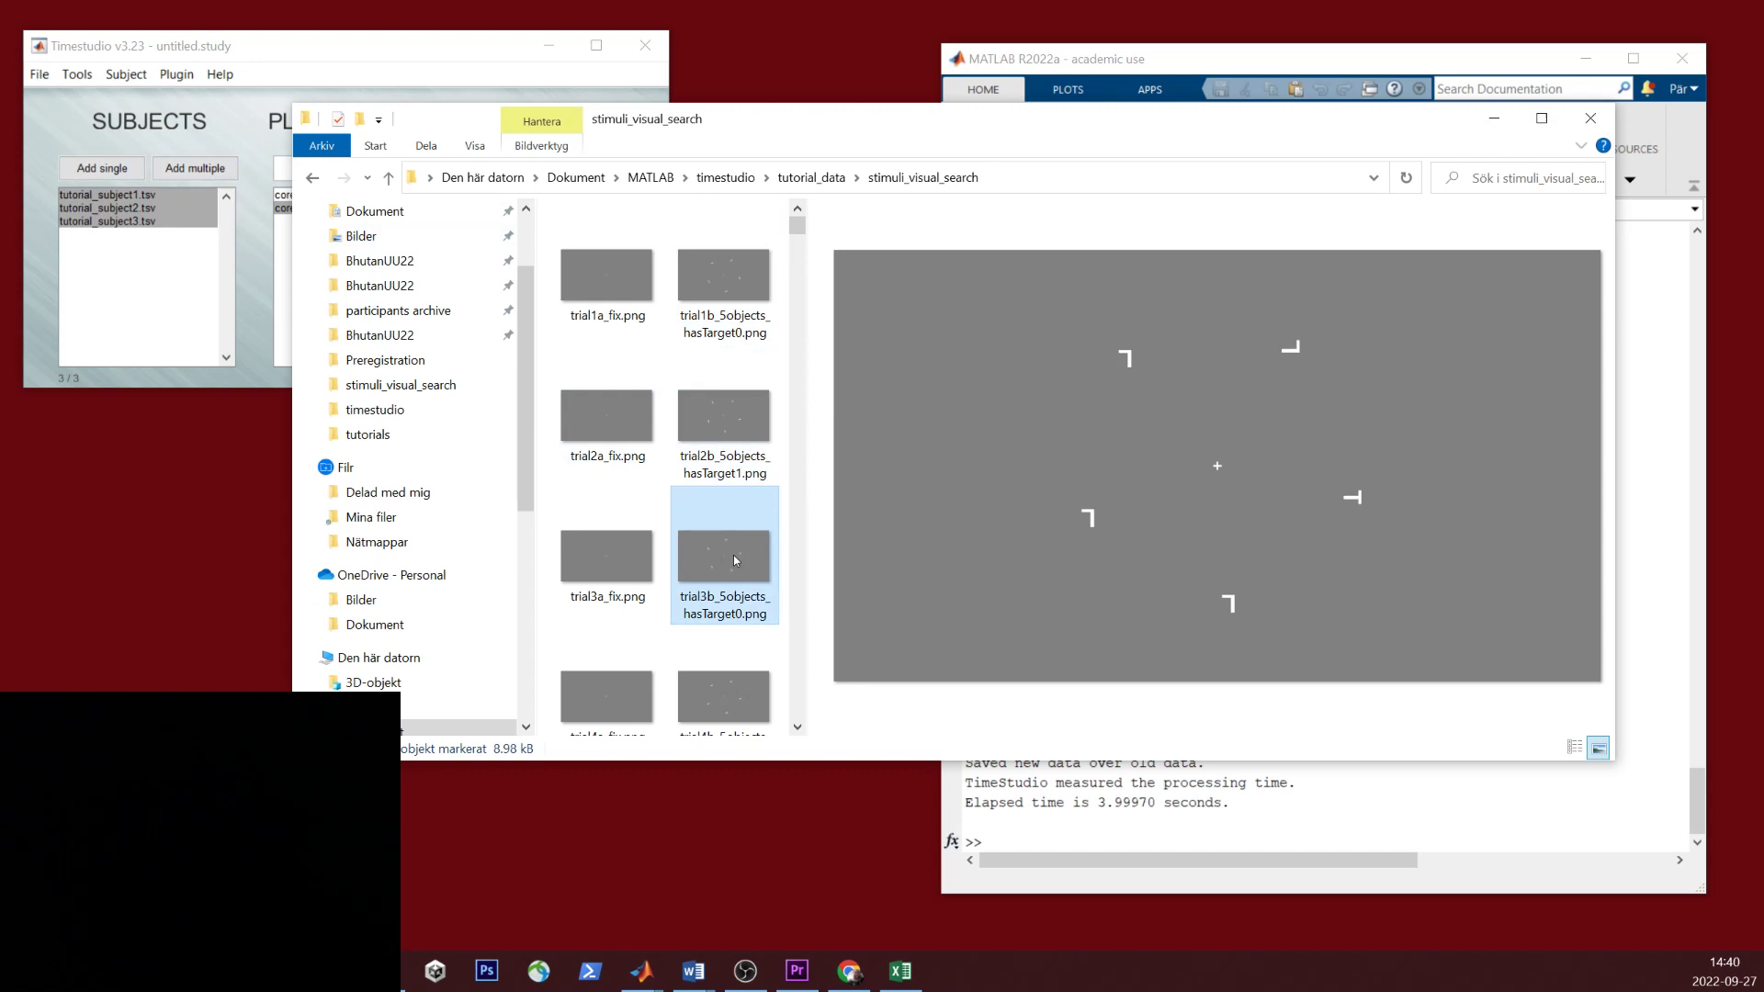
click(729, 685)
scroll(729, 685, down, 4)
click(740, 371)
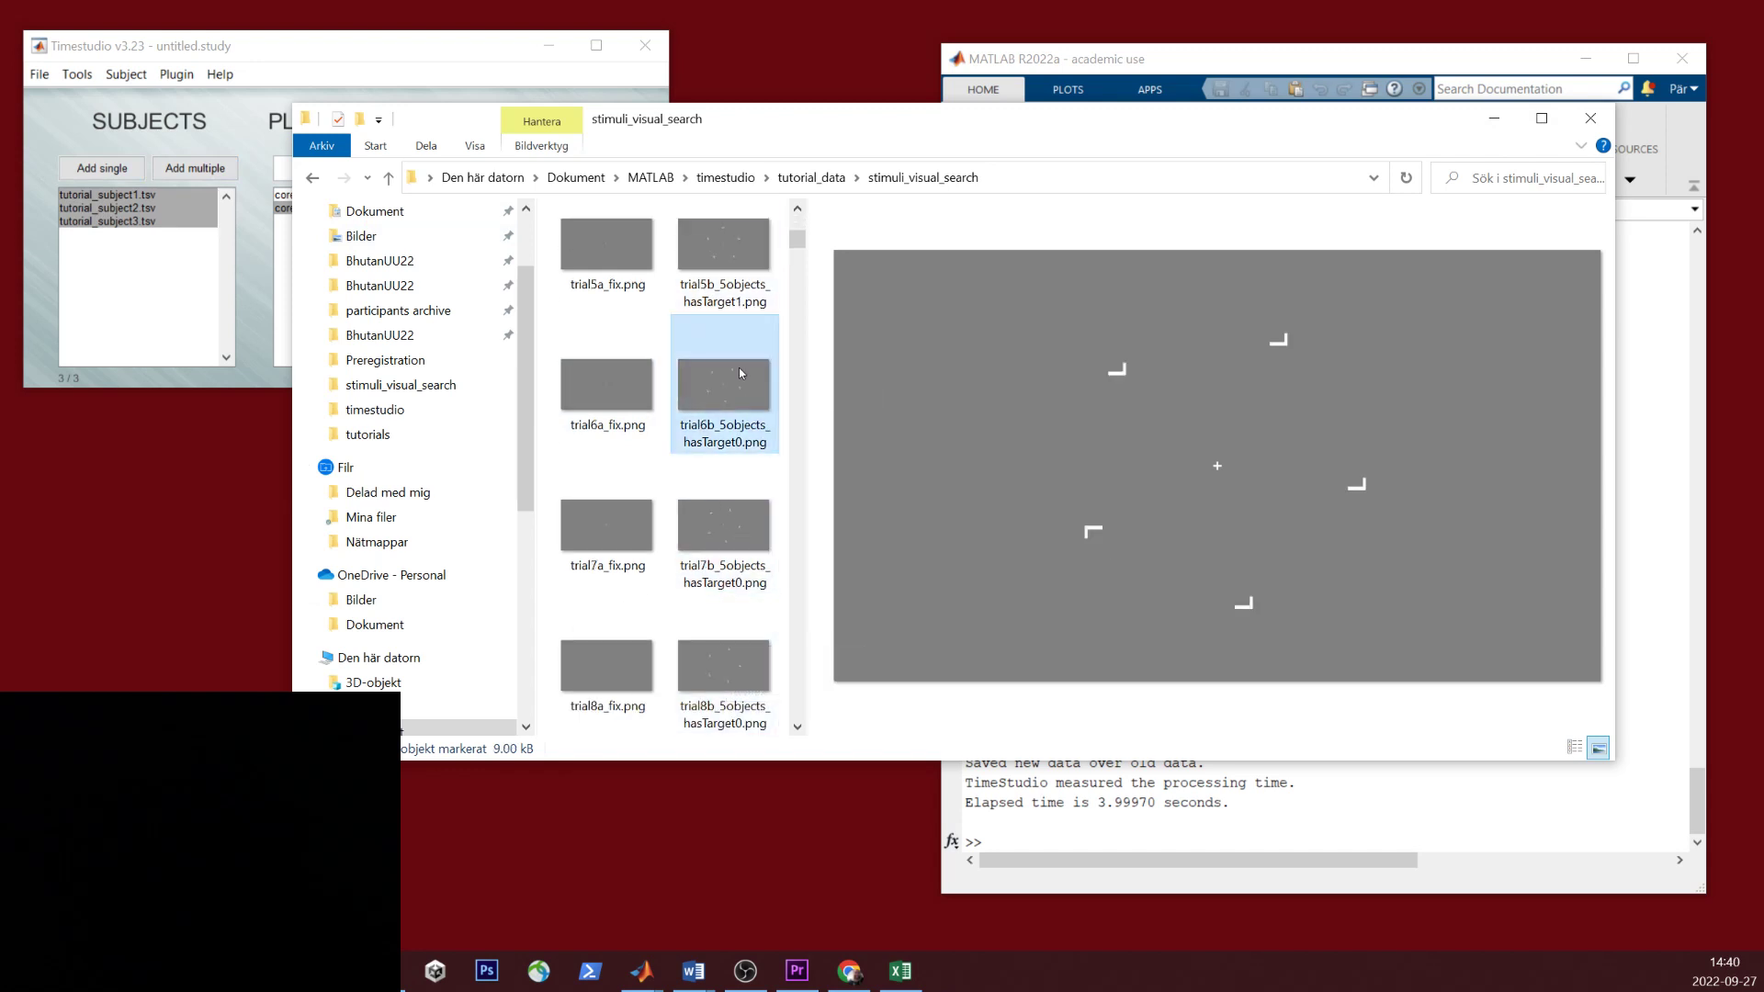
click(735, 533)
click(736, 671)
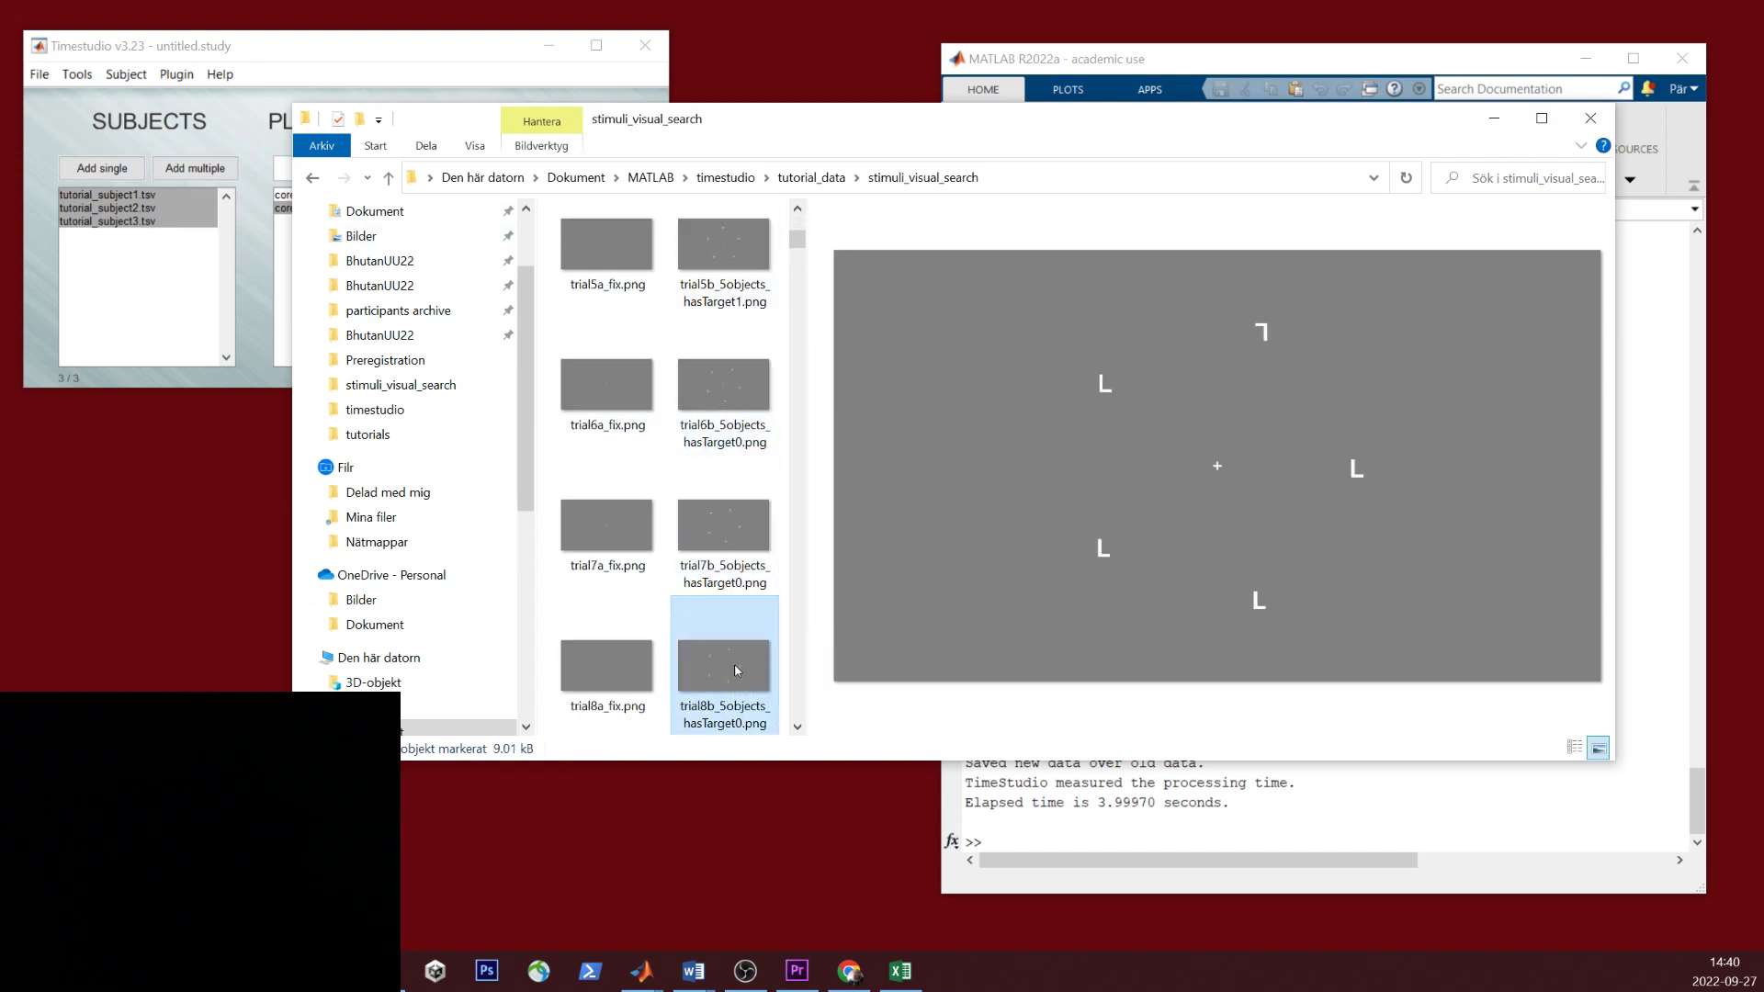
scroll(736, 670, down, 4)
click(745, 518)
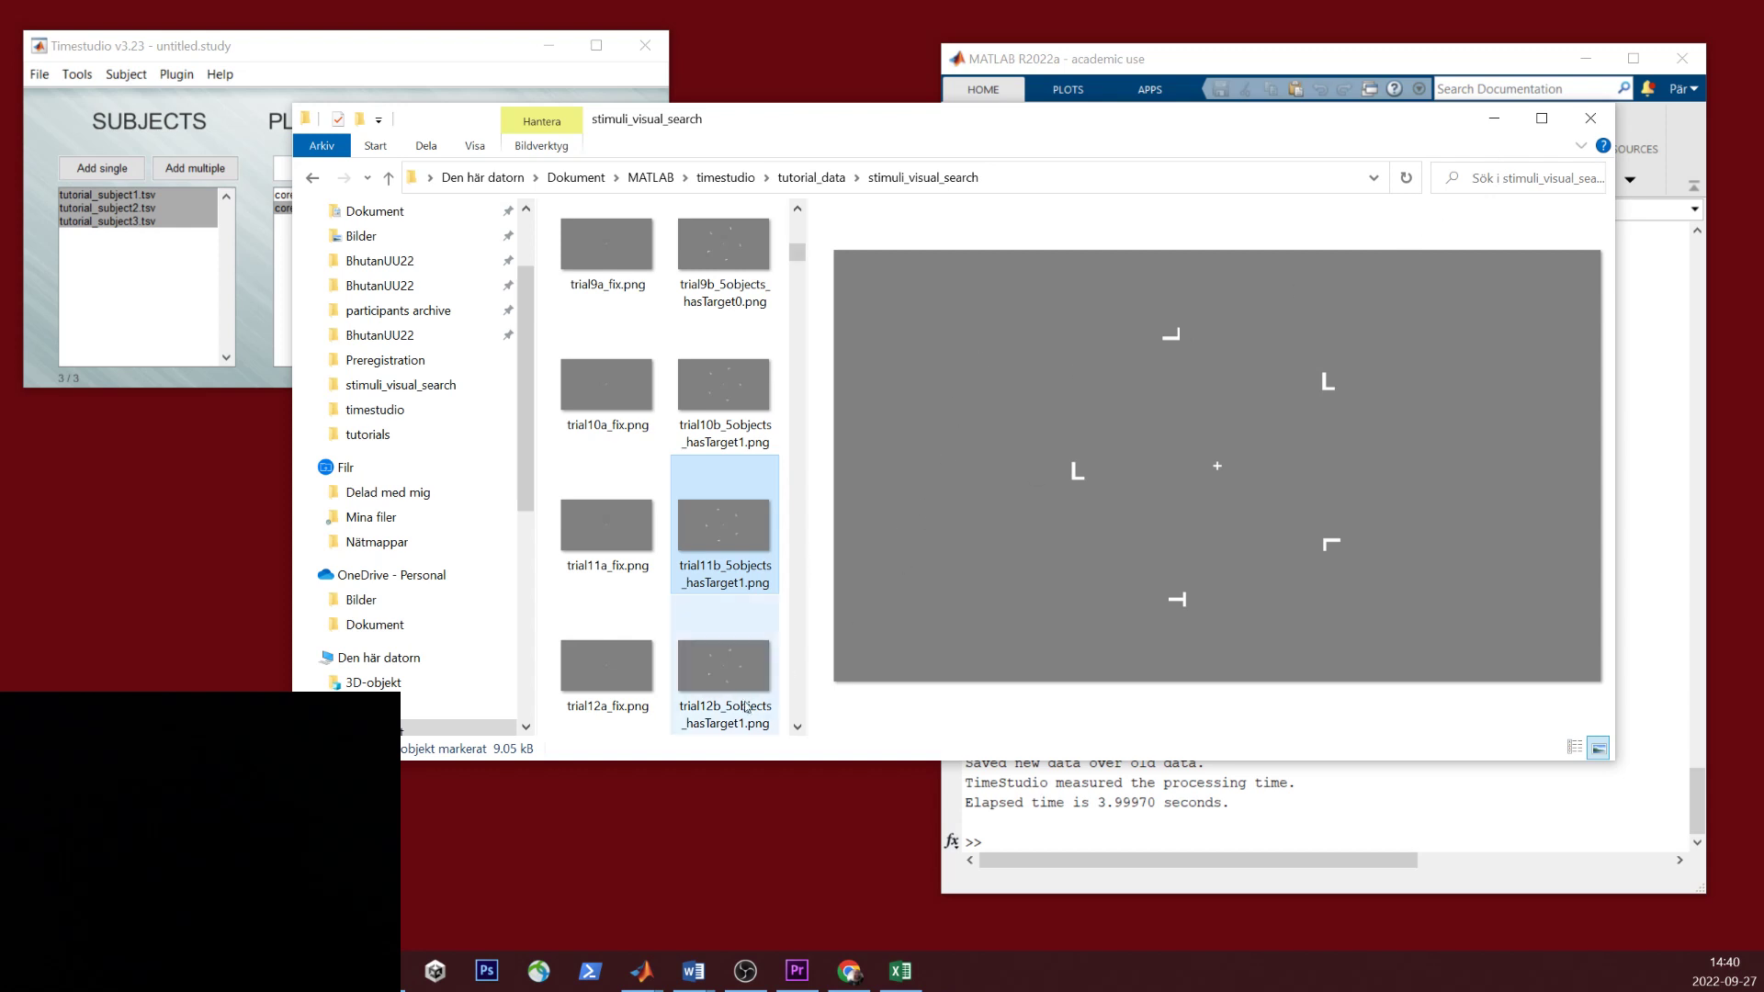
Step: Search the stimulus folder for hasTarget1, preview the trial179b image, and minimise the folder window
click(1512, 186)
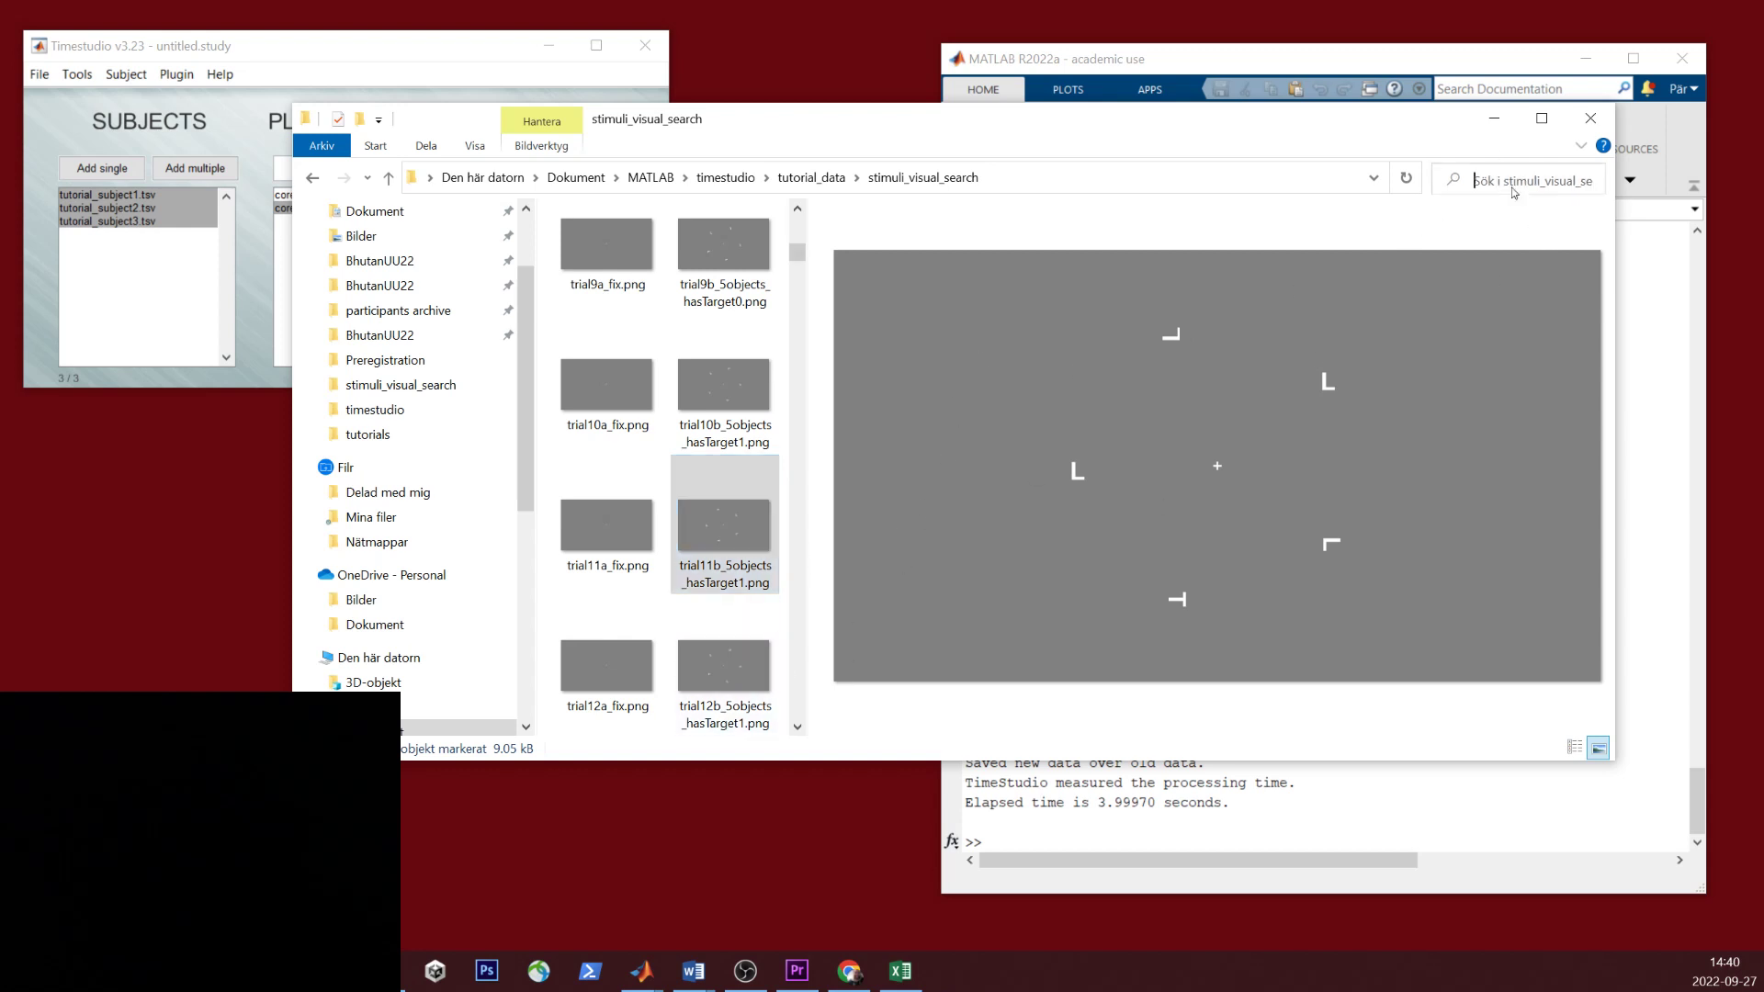
text(hasTarget1)
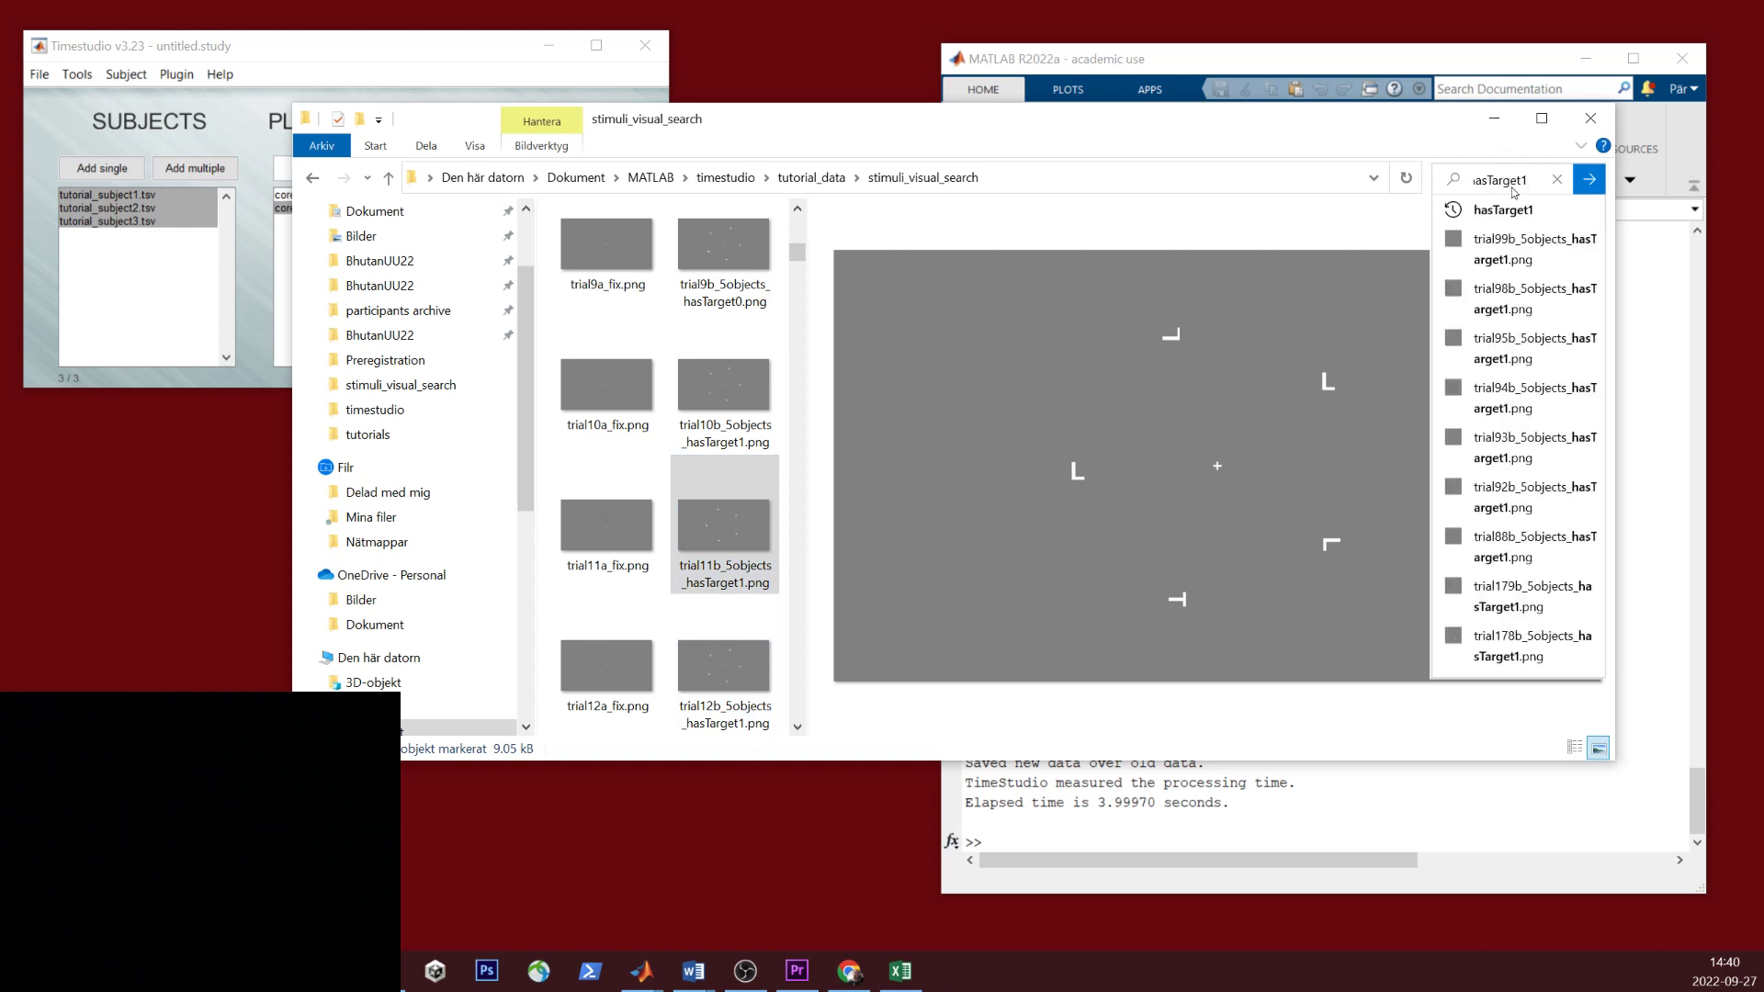
key(Return)
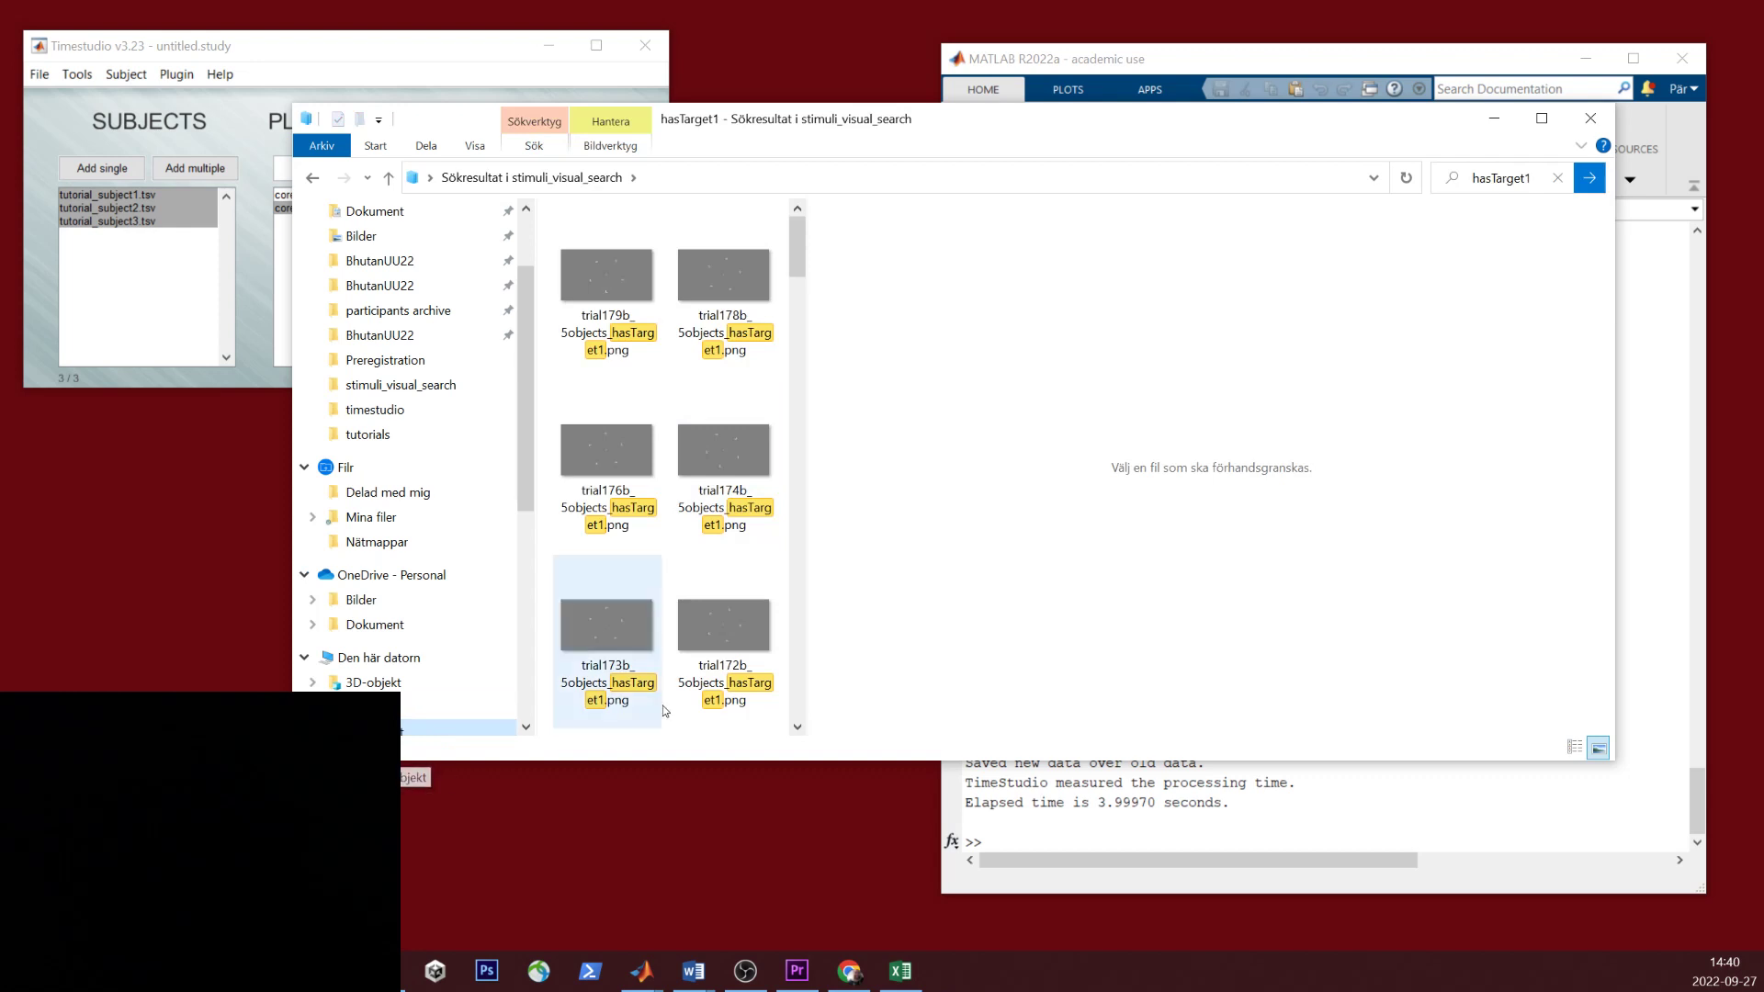
click(602, 329)
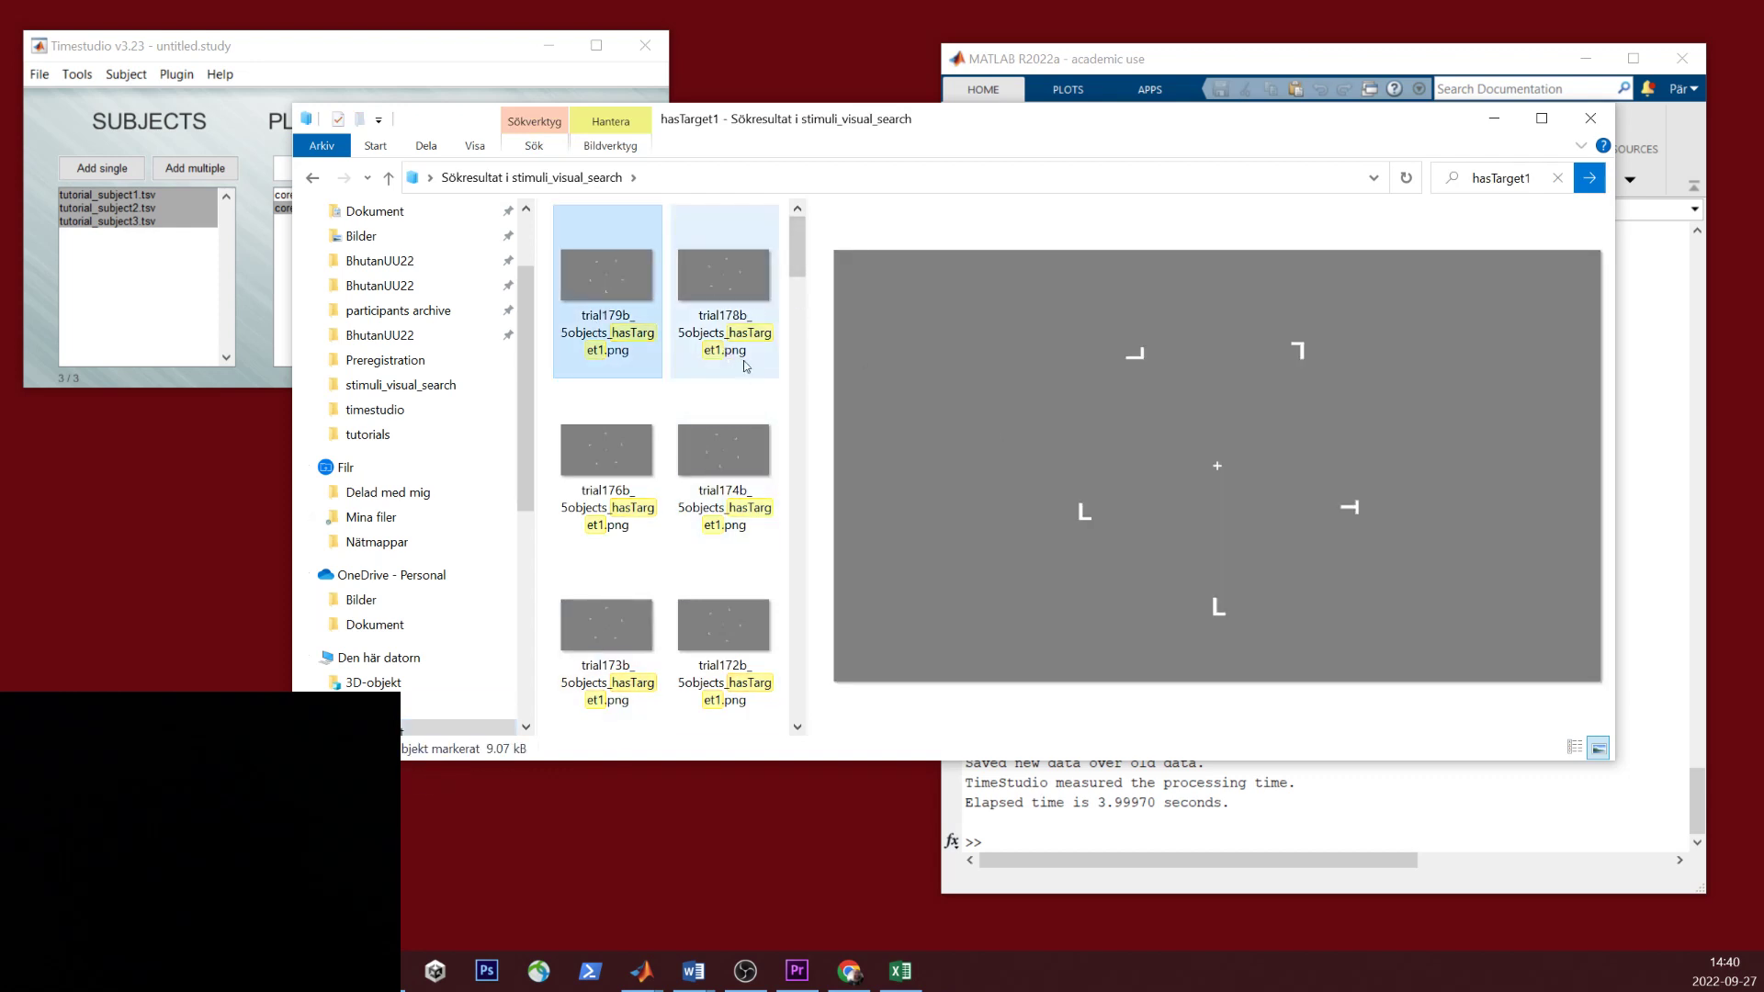
click(1495, 131)
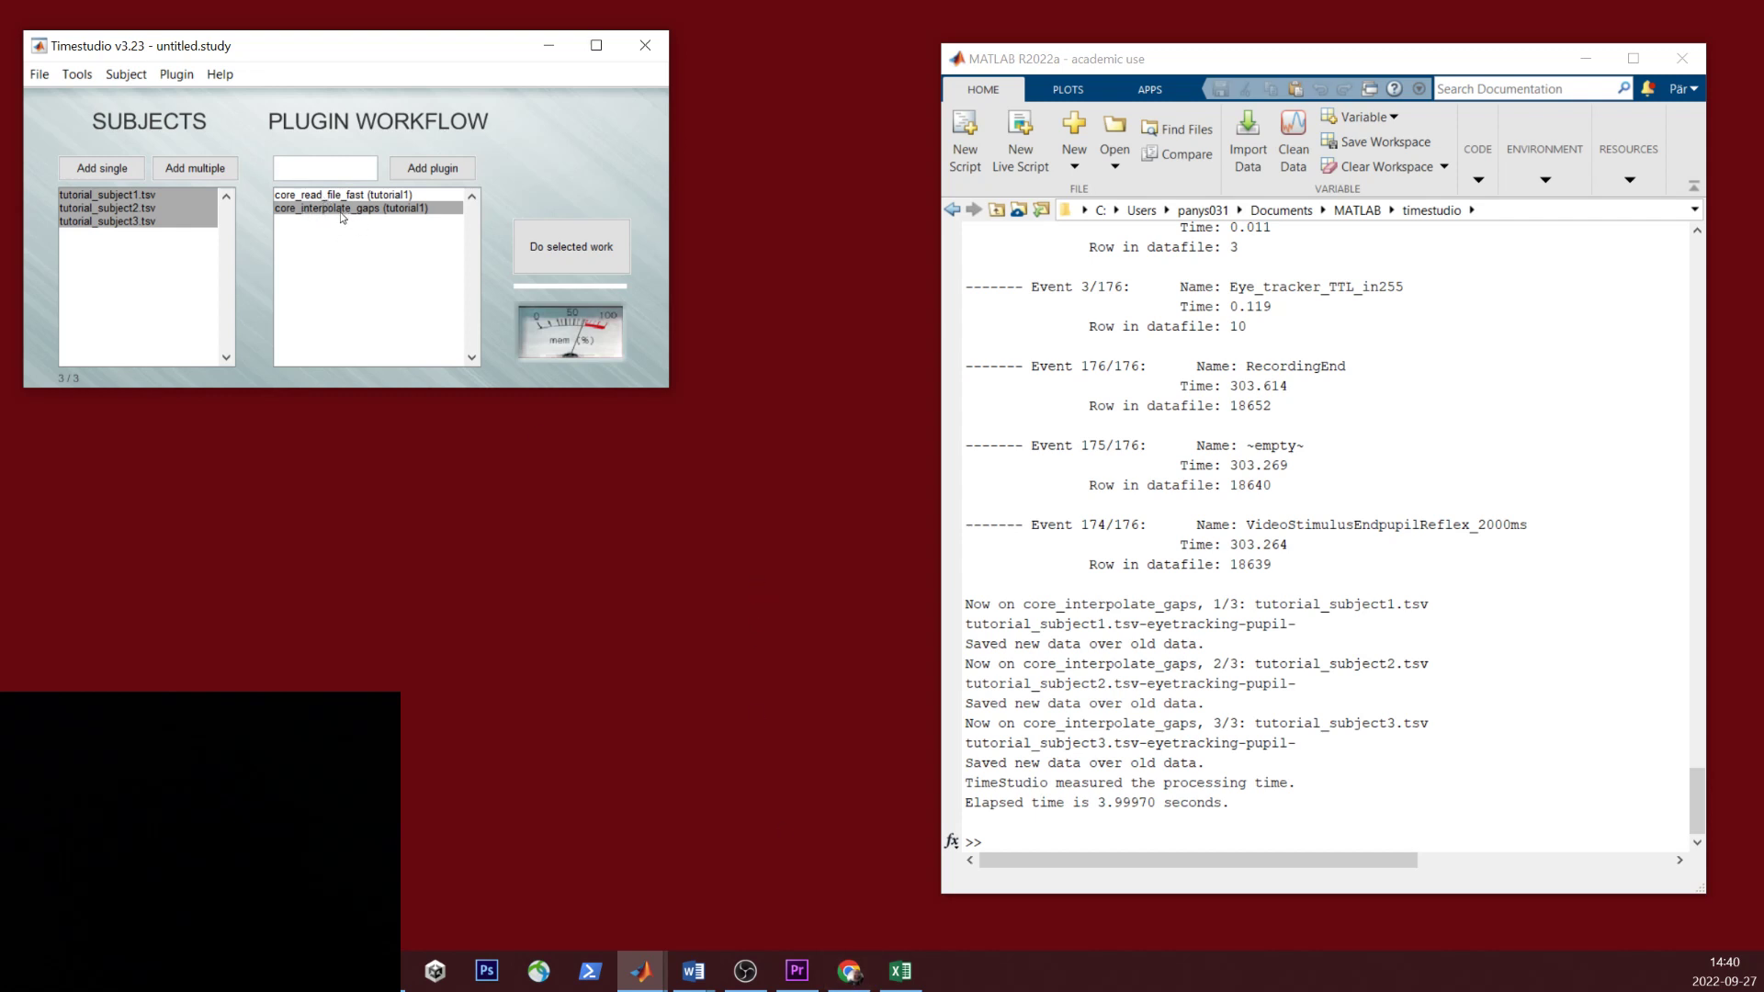
Step: Open the events_modification plugin for the workflow, set its field name to eyetracking, and scan the event names
click(444, 169)
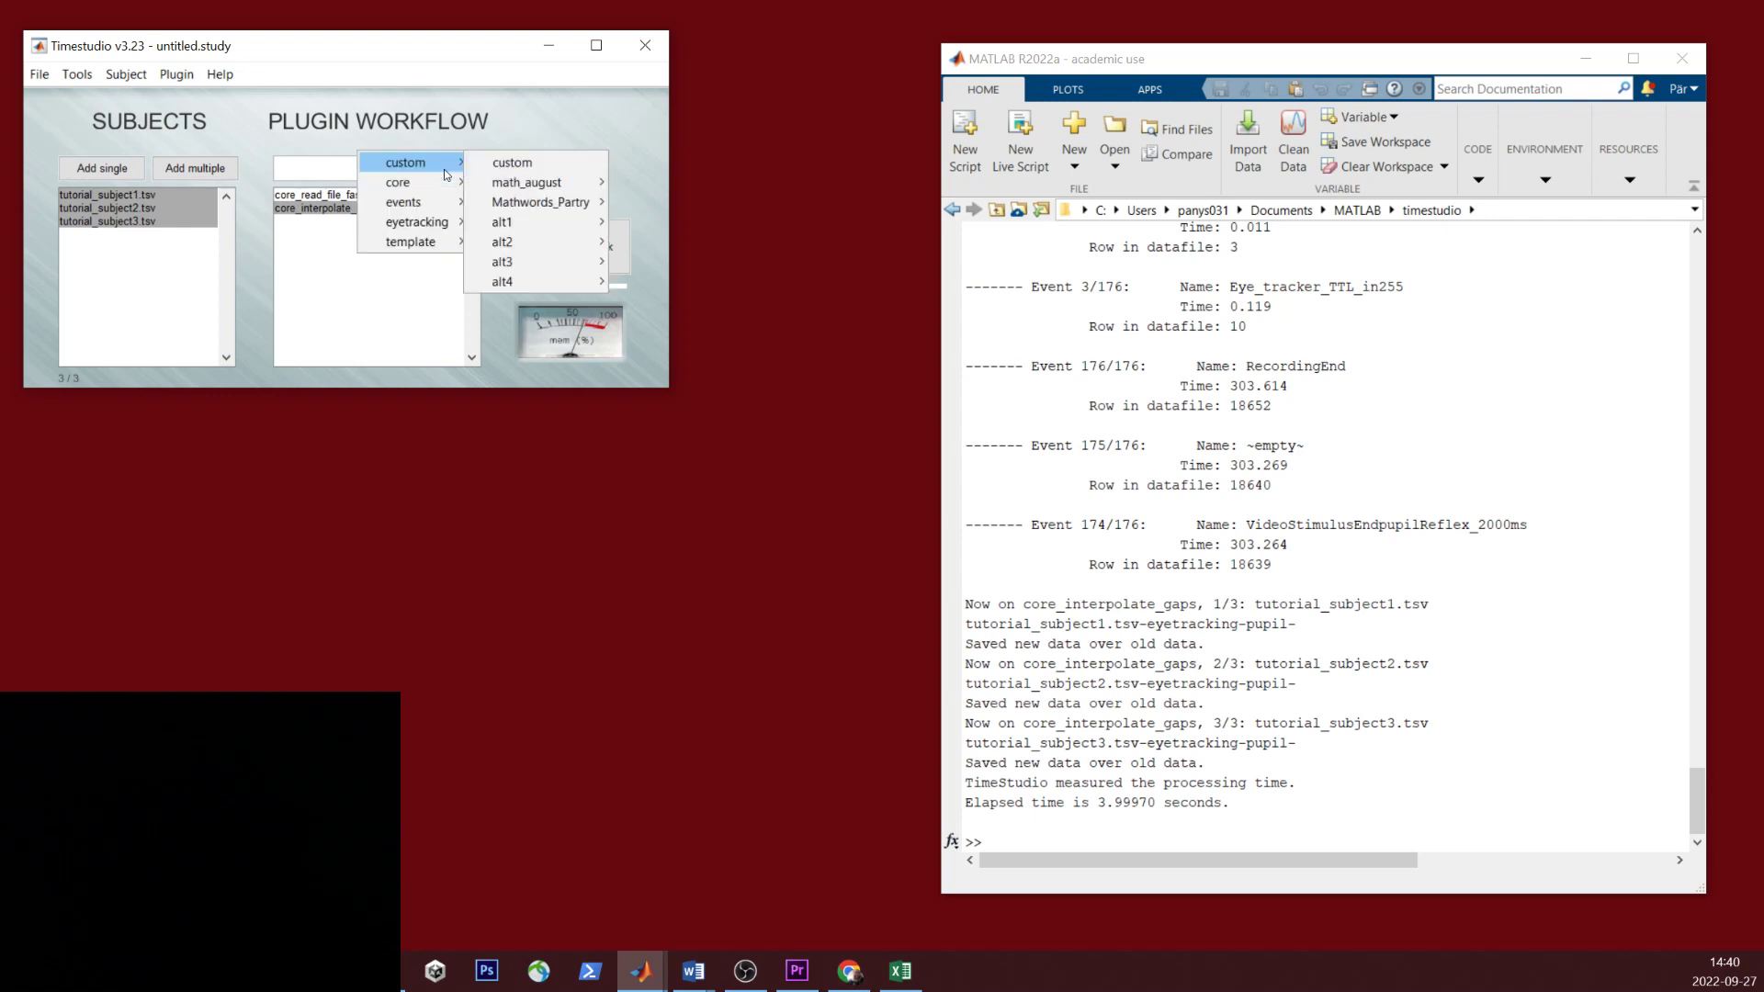
mouse_move(444, 204)
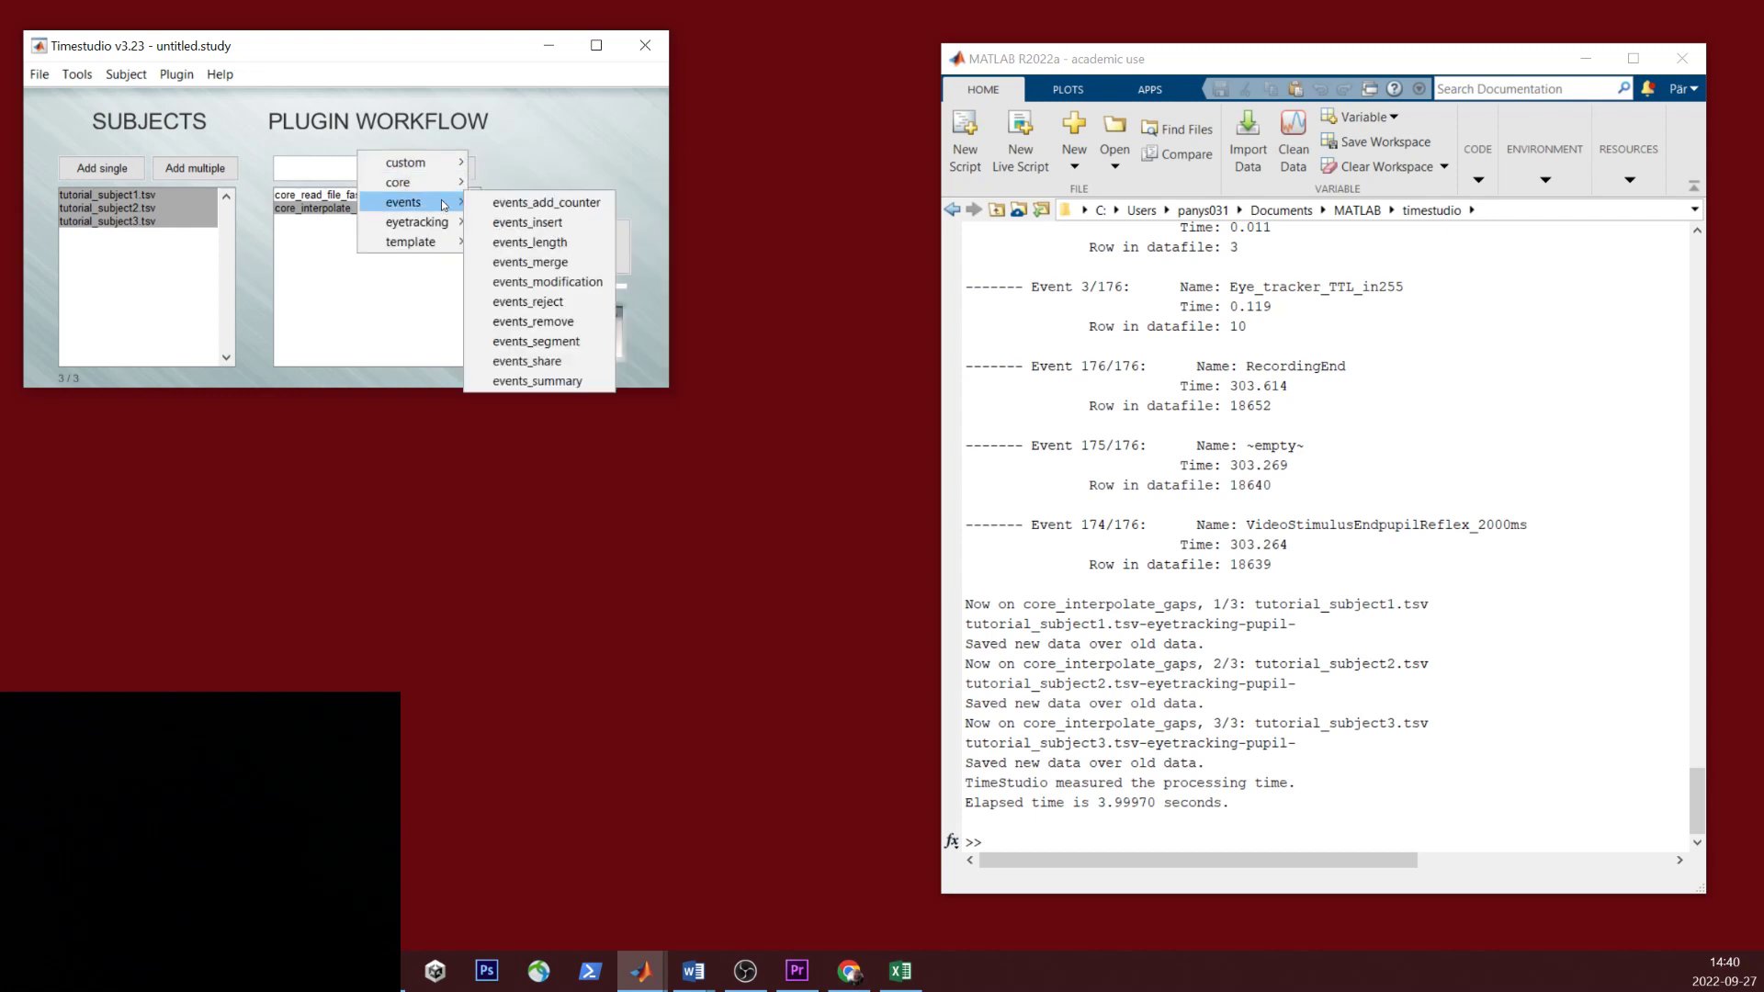
click(587, 286)
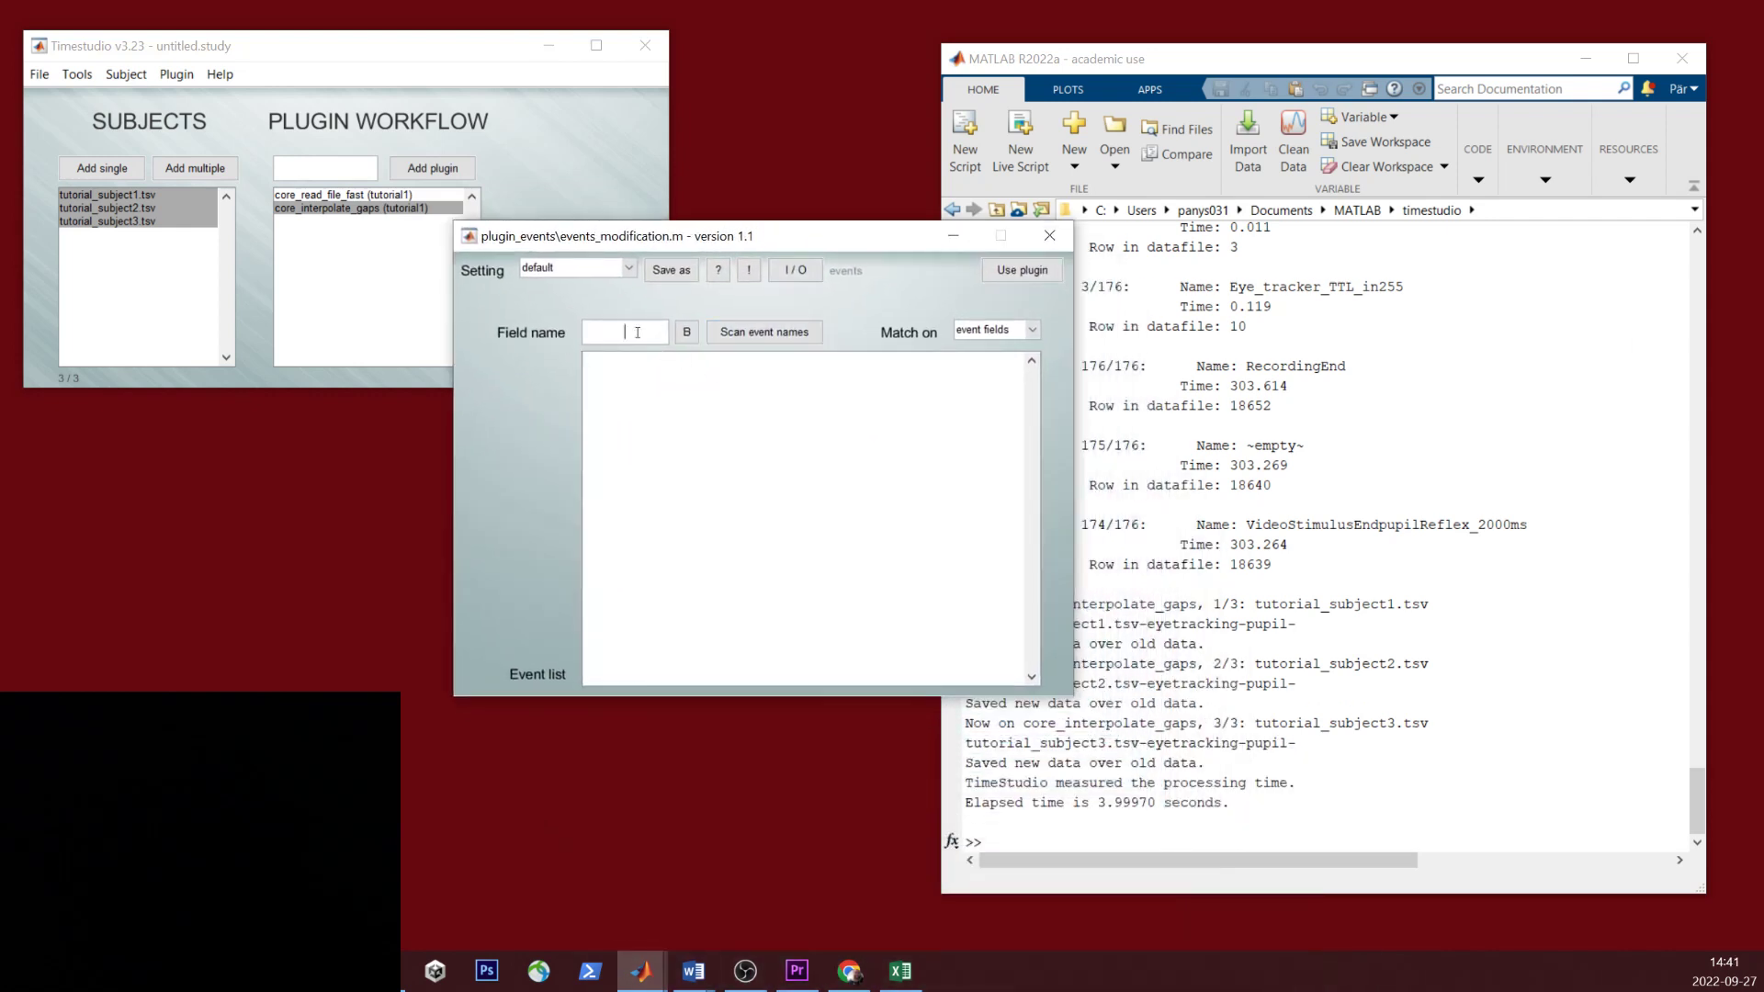
text(eyetracking)
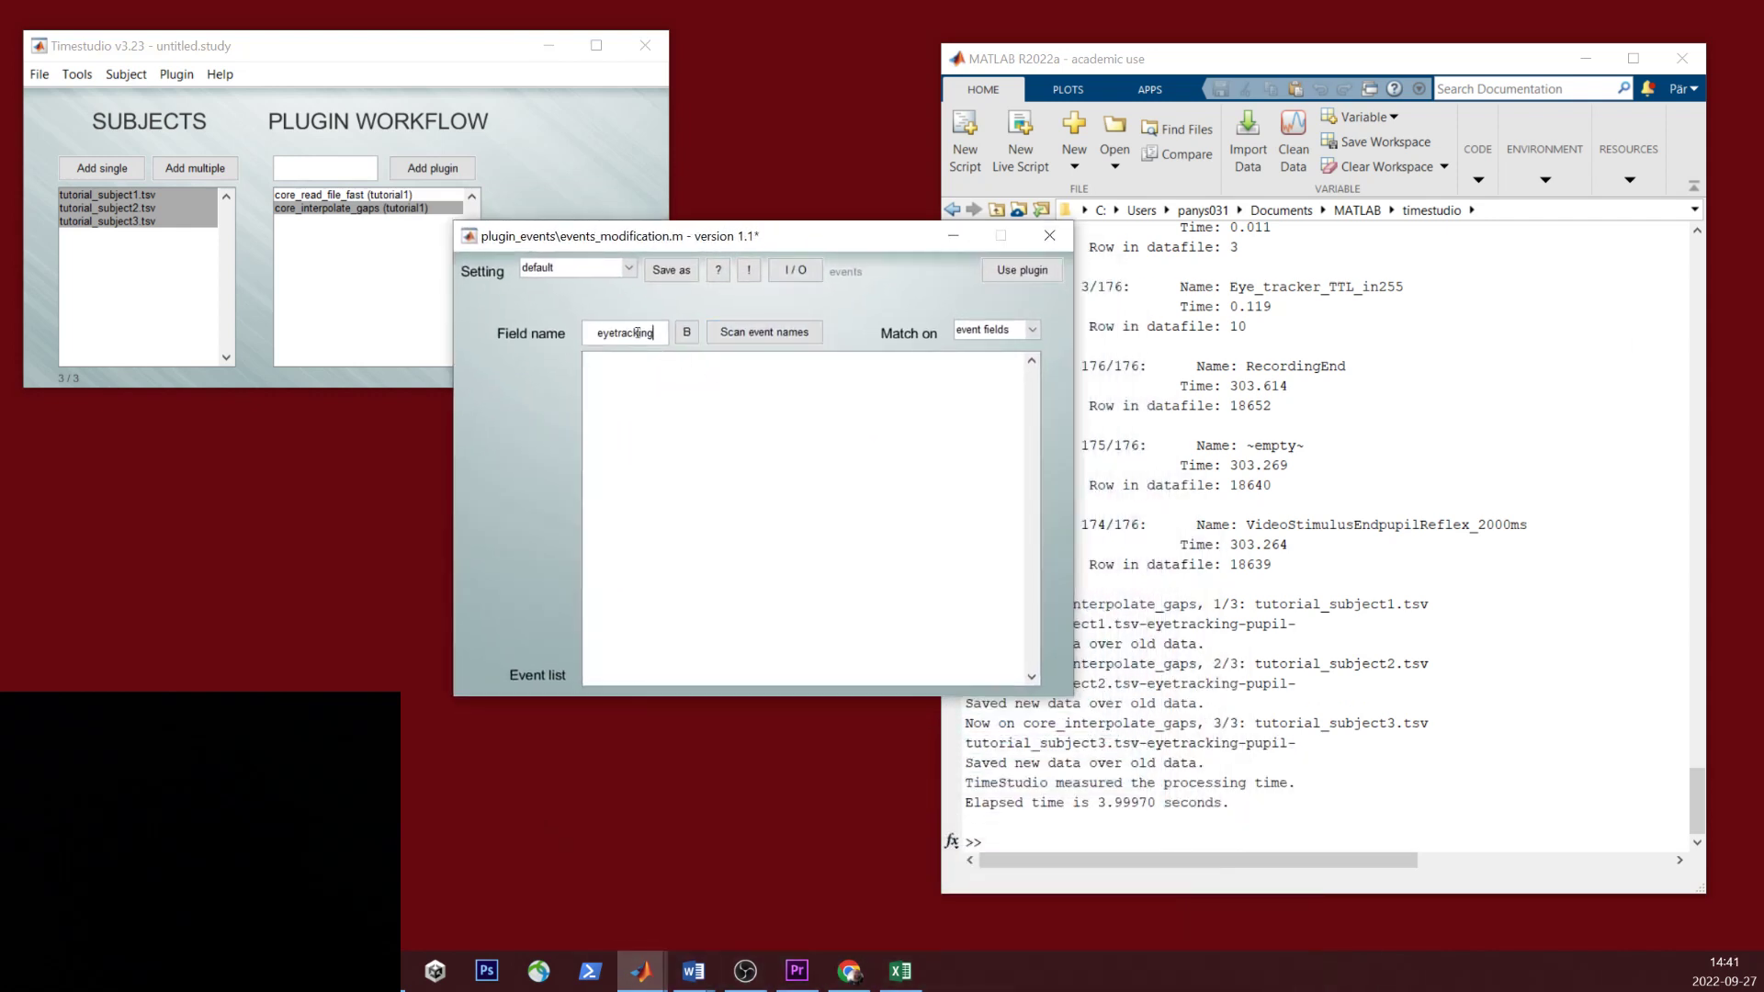
click(758, 332)
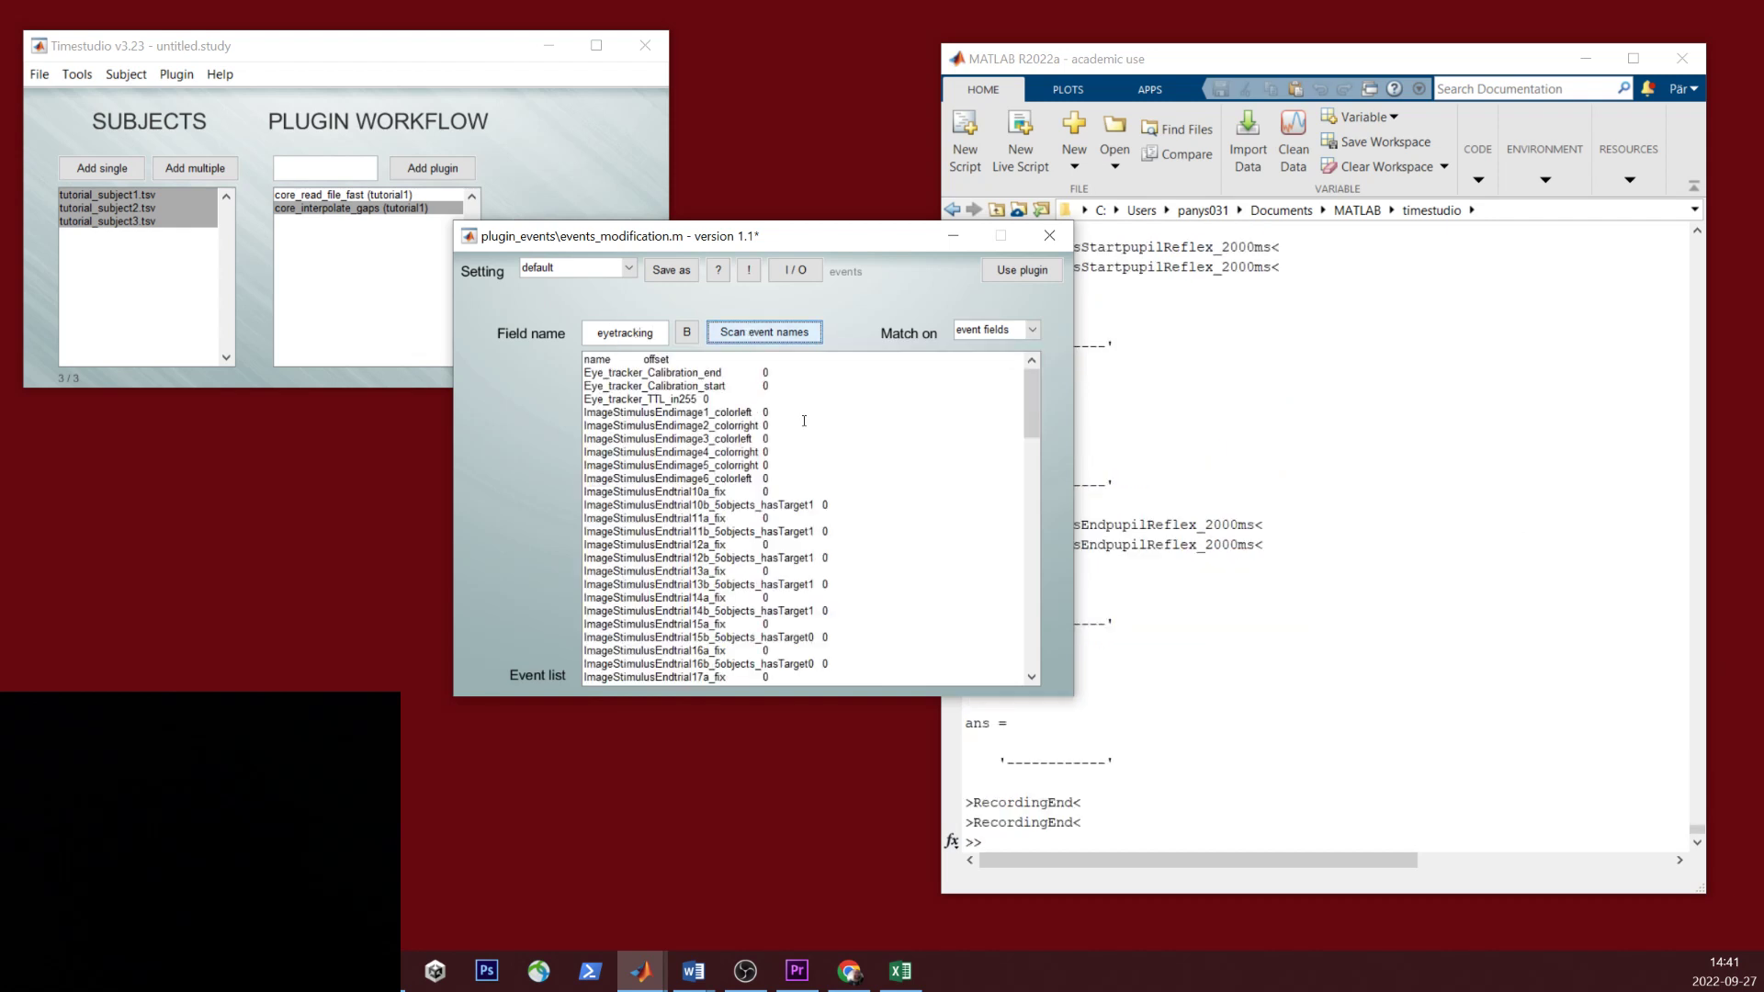
Step: Delete all event rows above the trial10b end event, plus the trial11a_fix and trial12a_fix end events
drag(584, 374, 976, 459)
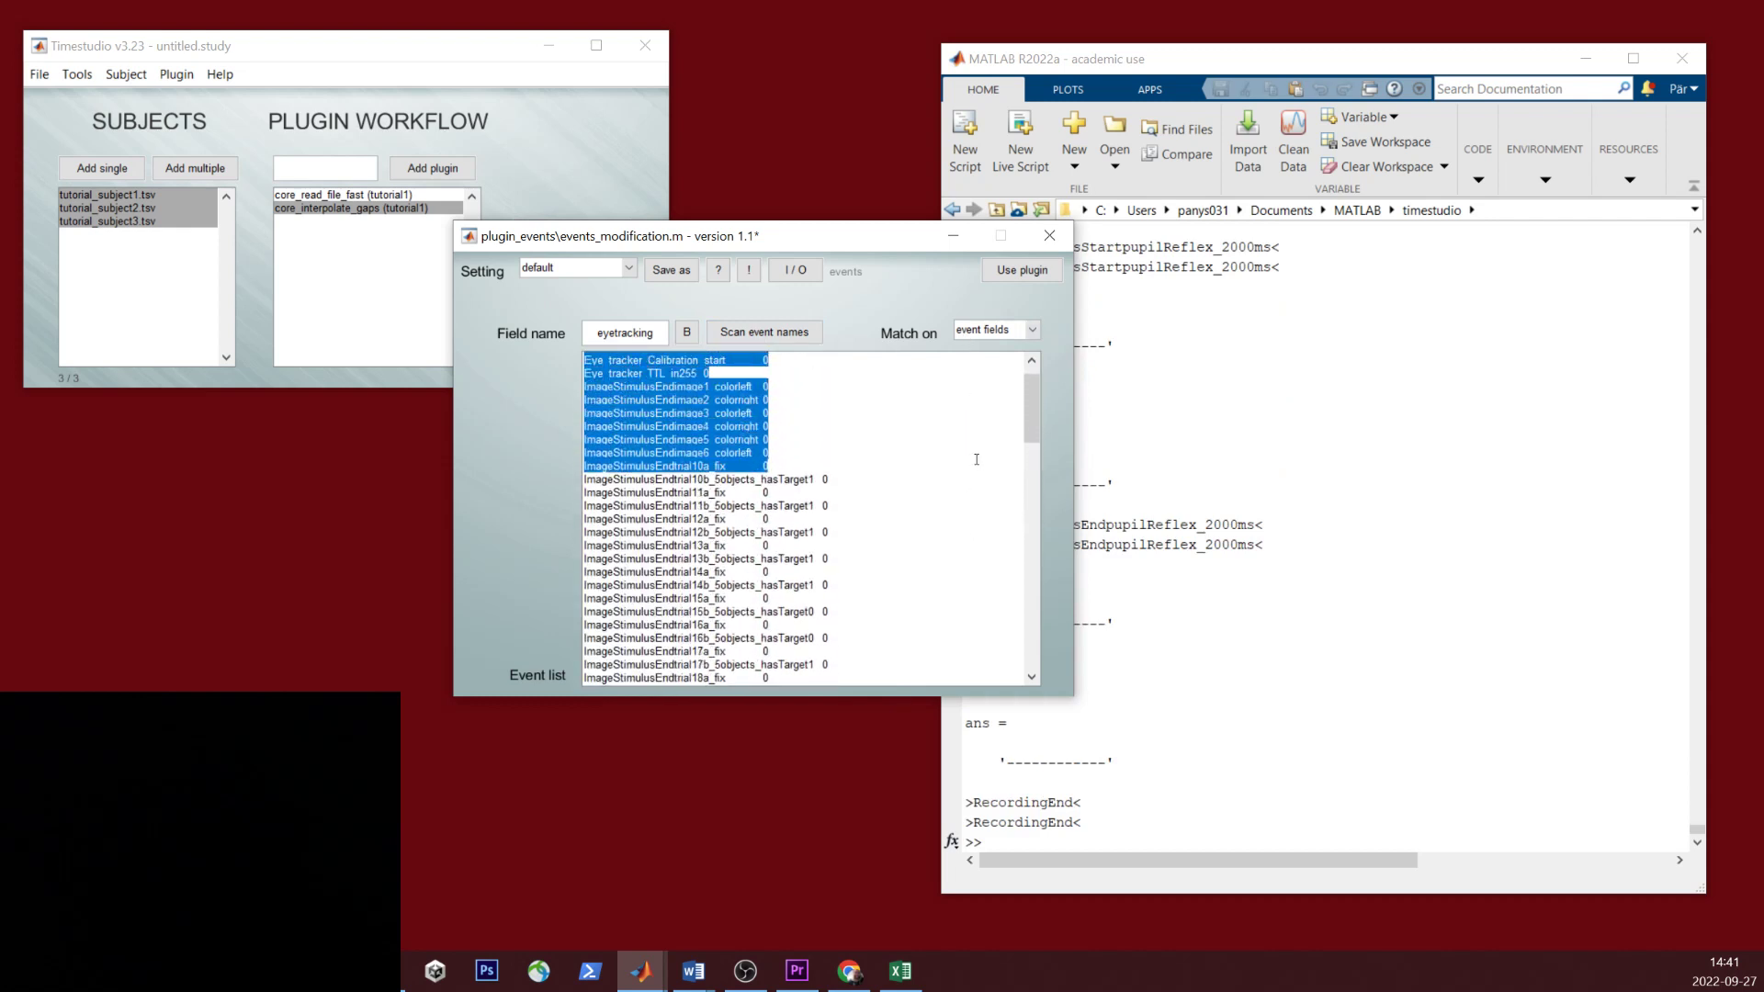
key(Delete)
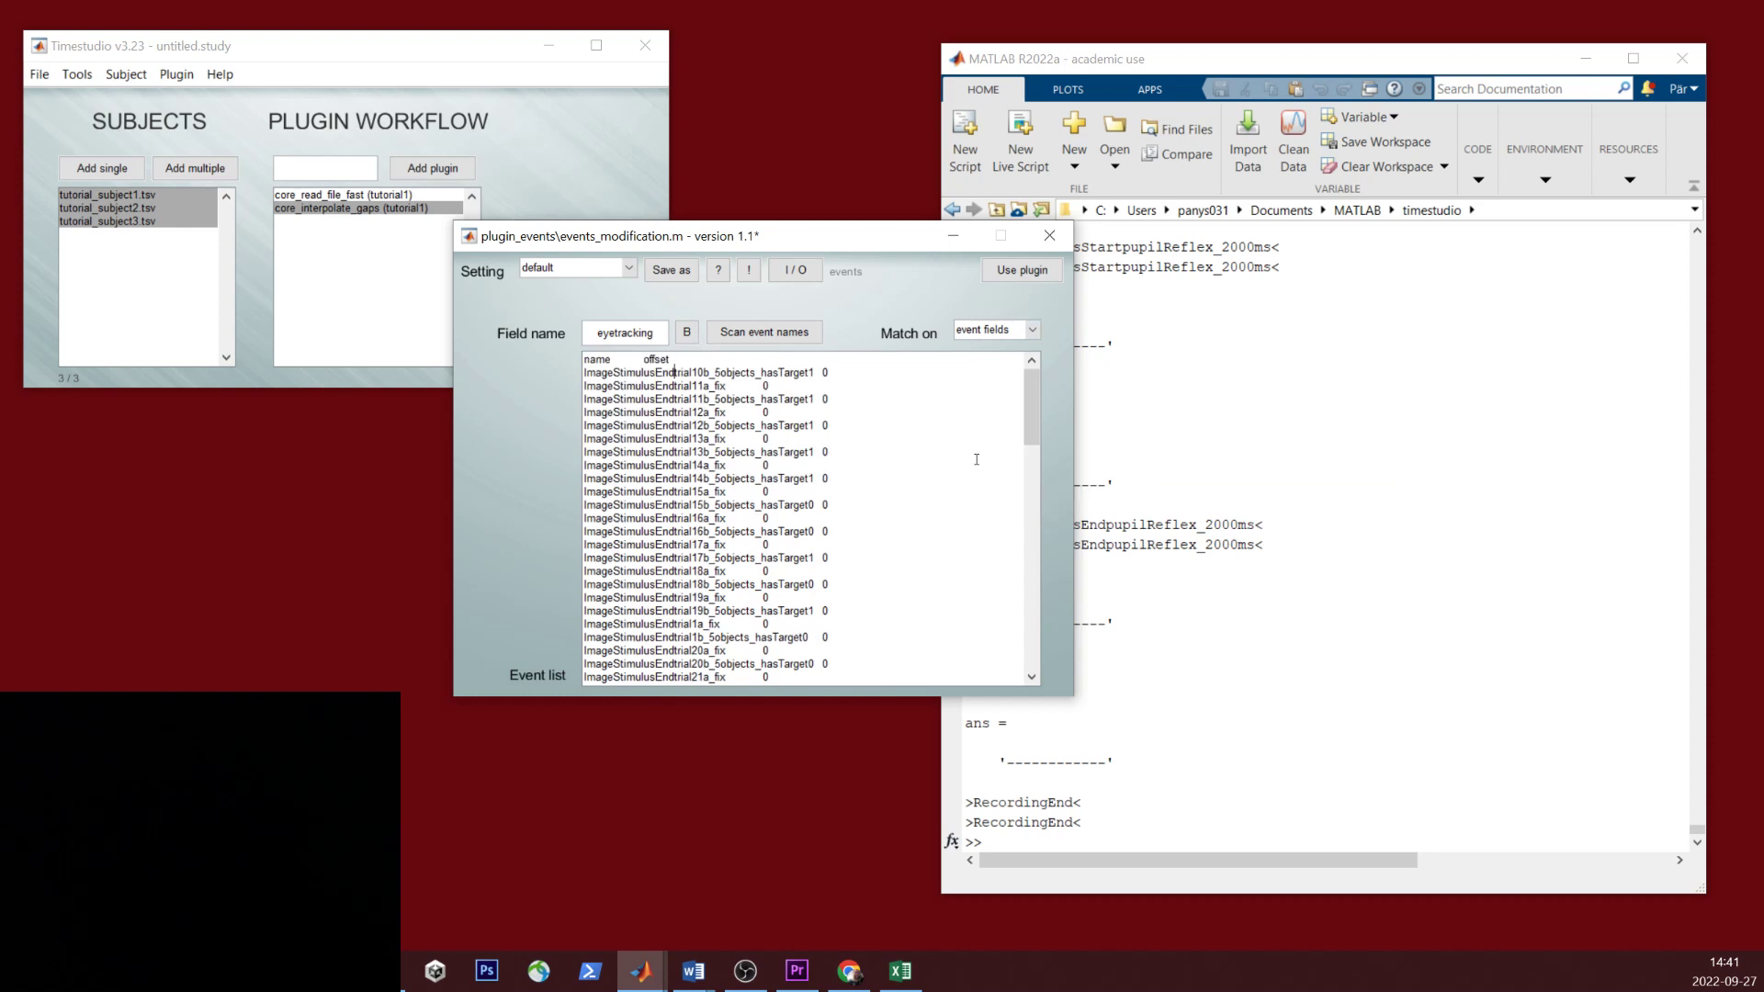
key(Home)
key(shift+Down)
key(Delete)
key(Down)
key(shift+Down)
key(Delete)
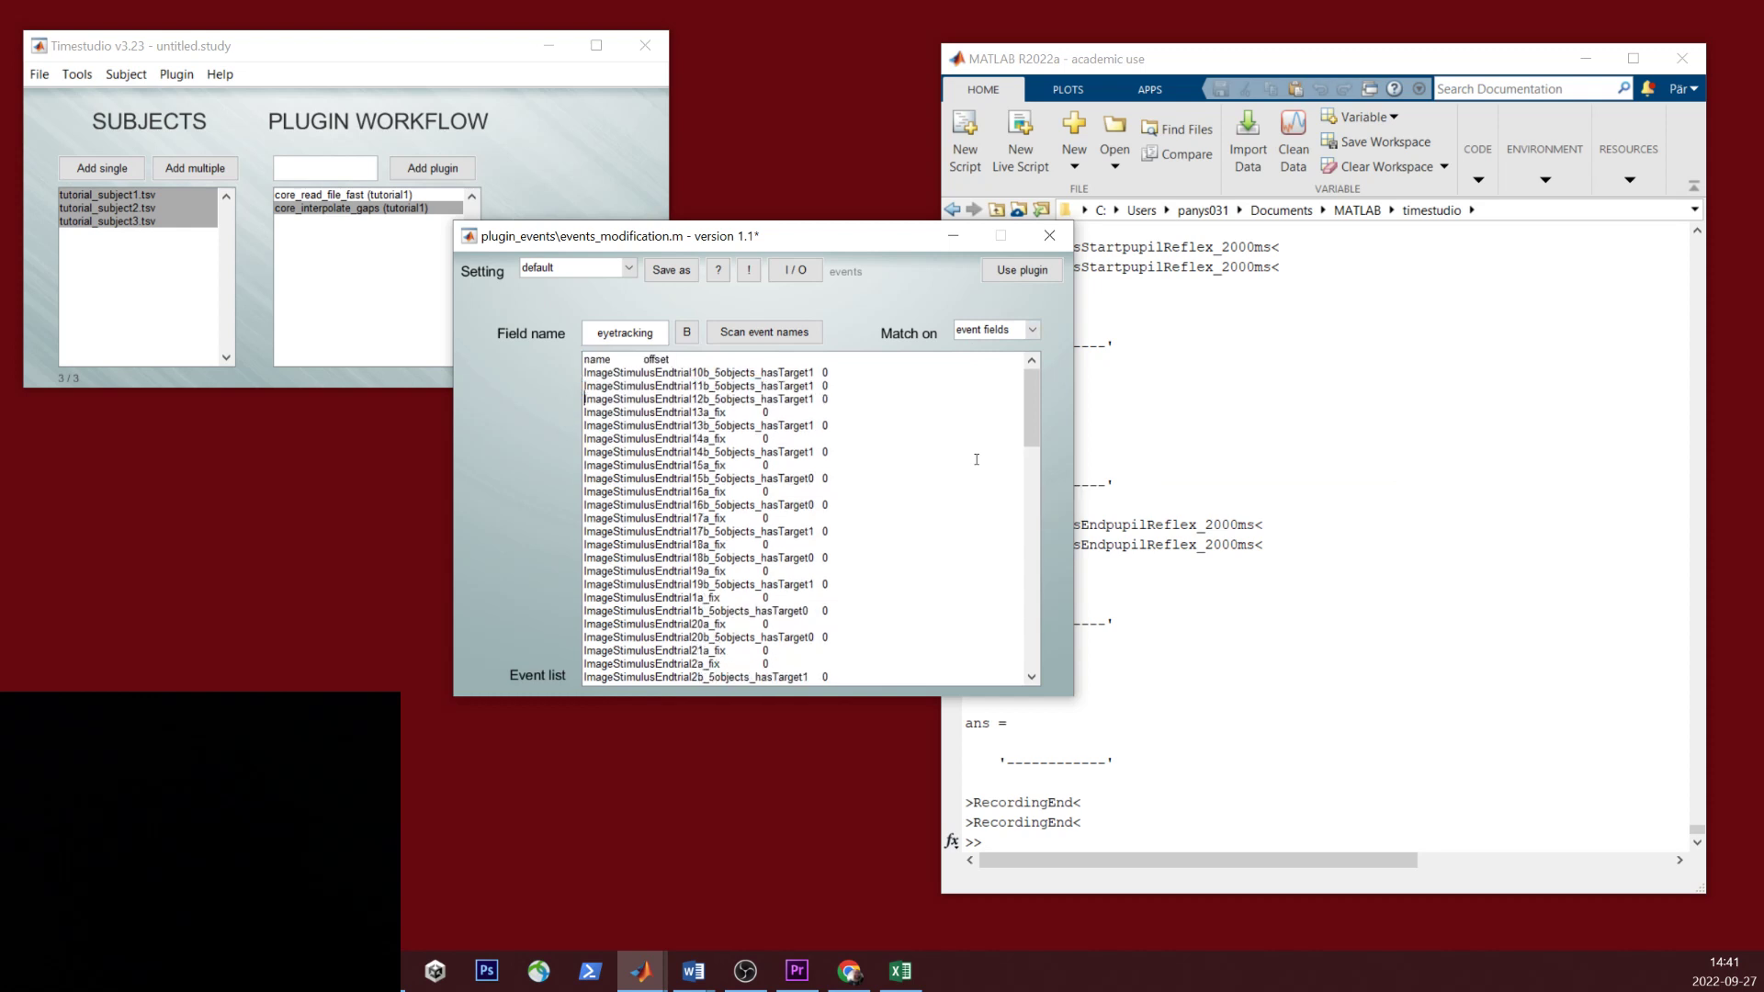
Step: Delete the ImageStimulusEnd rows for trial13a_fix and trial14a_fix from the event list
drag(762, 371, 824, 375)
click(800, 416)
key(shift+Down)
key(Delete)
key(Down)
key(shift+Down)
key(Delete)
Step: Delete the ImageStimulusEnd rows from trial15a_fix through trial17a_fix, including the hasTarget0 rows for trials 15b and 16b
key(Down)
key(shift+Down)
key(shift+Down)
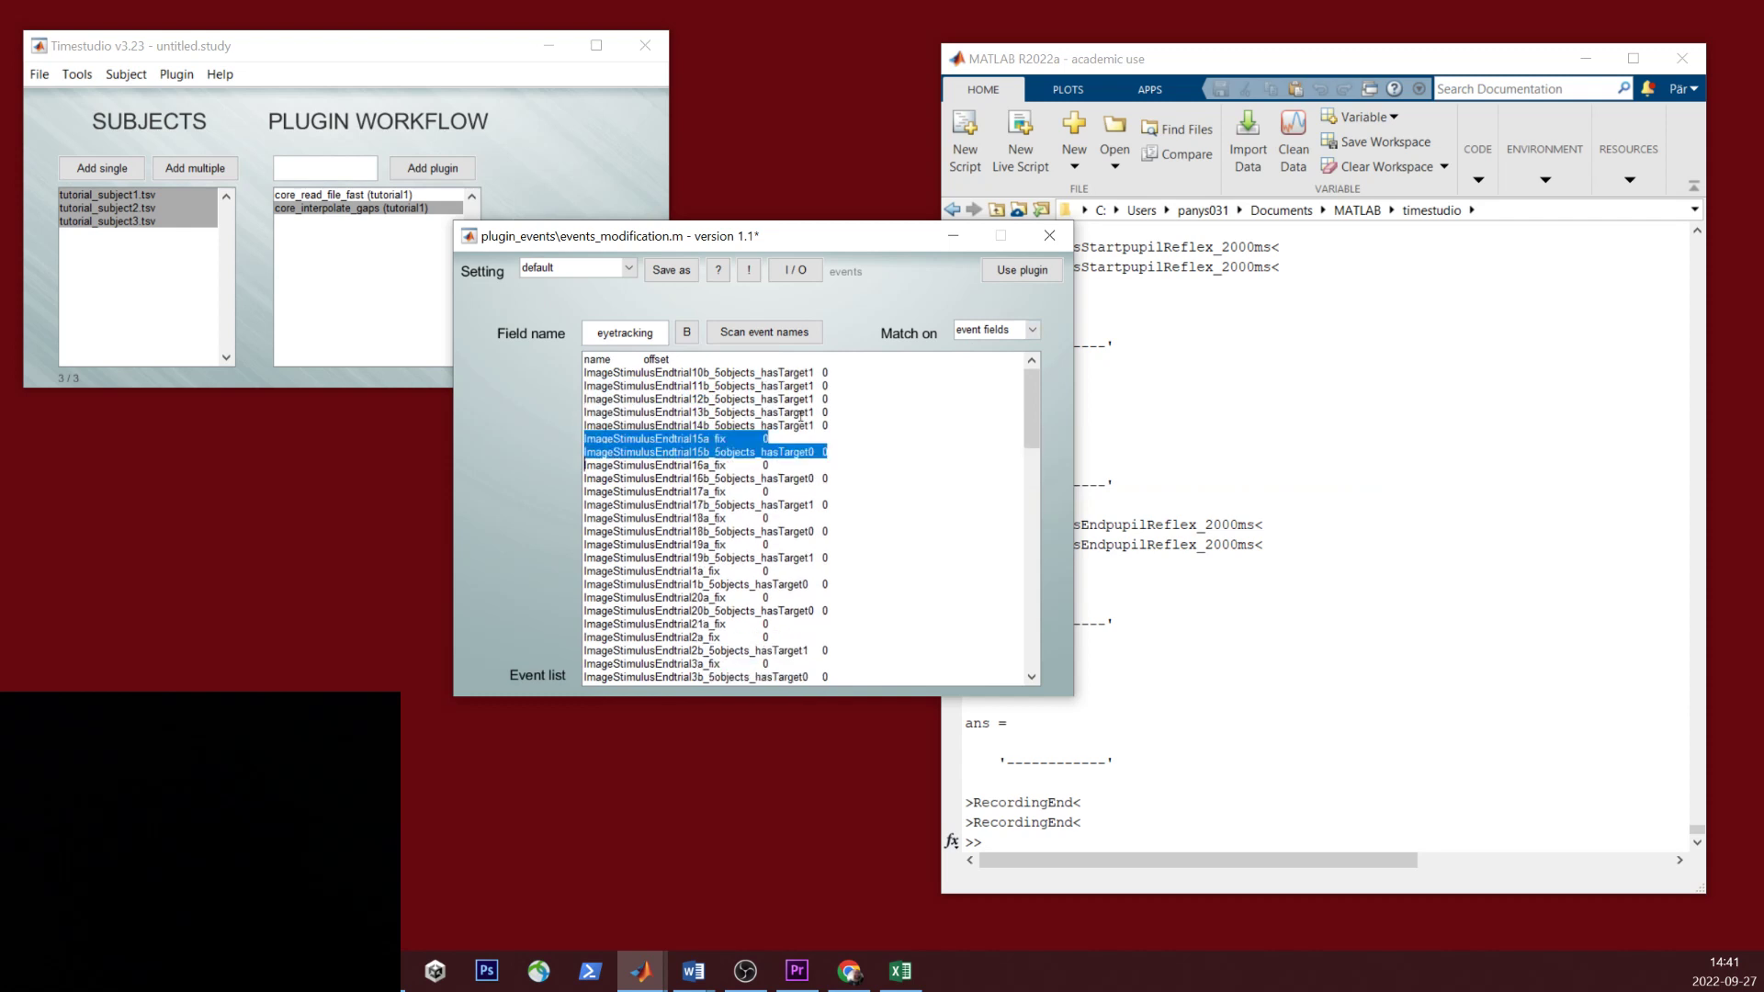
key(shift+Down)
key(shift+Down)
key(shift+Down)
key(Delete)
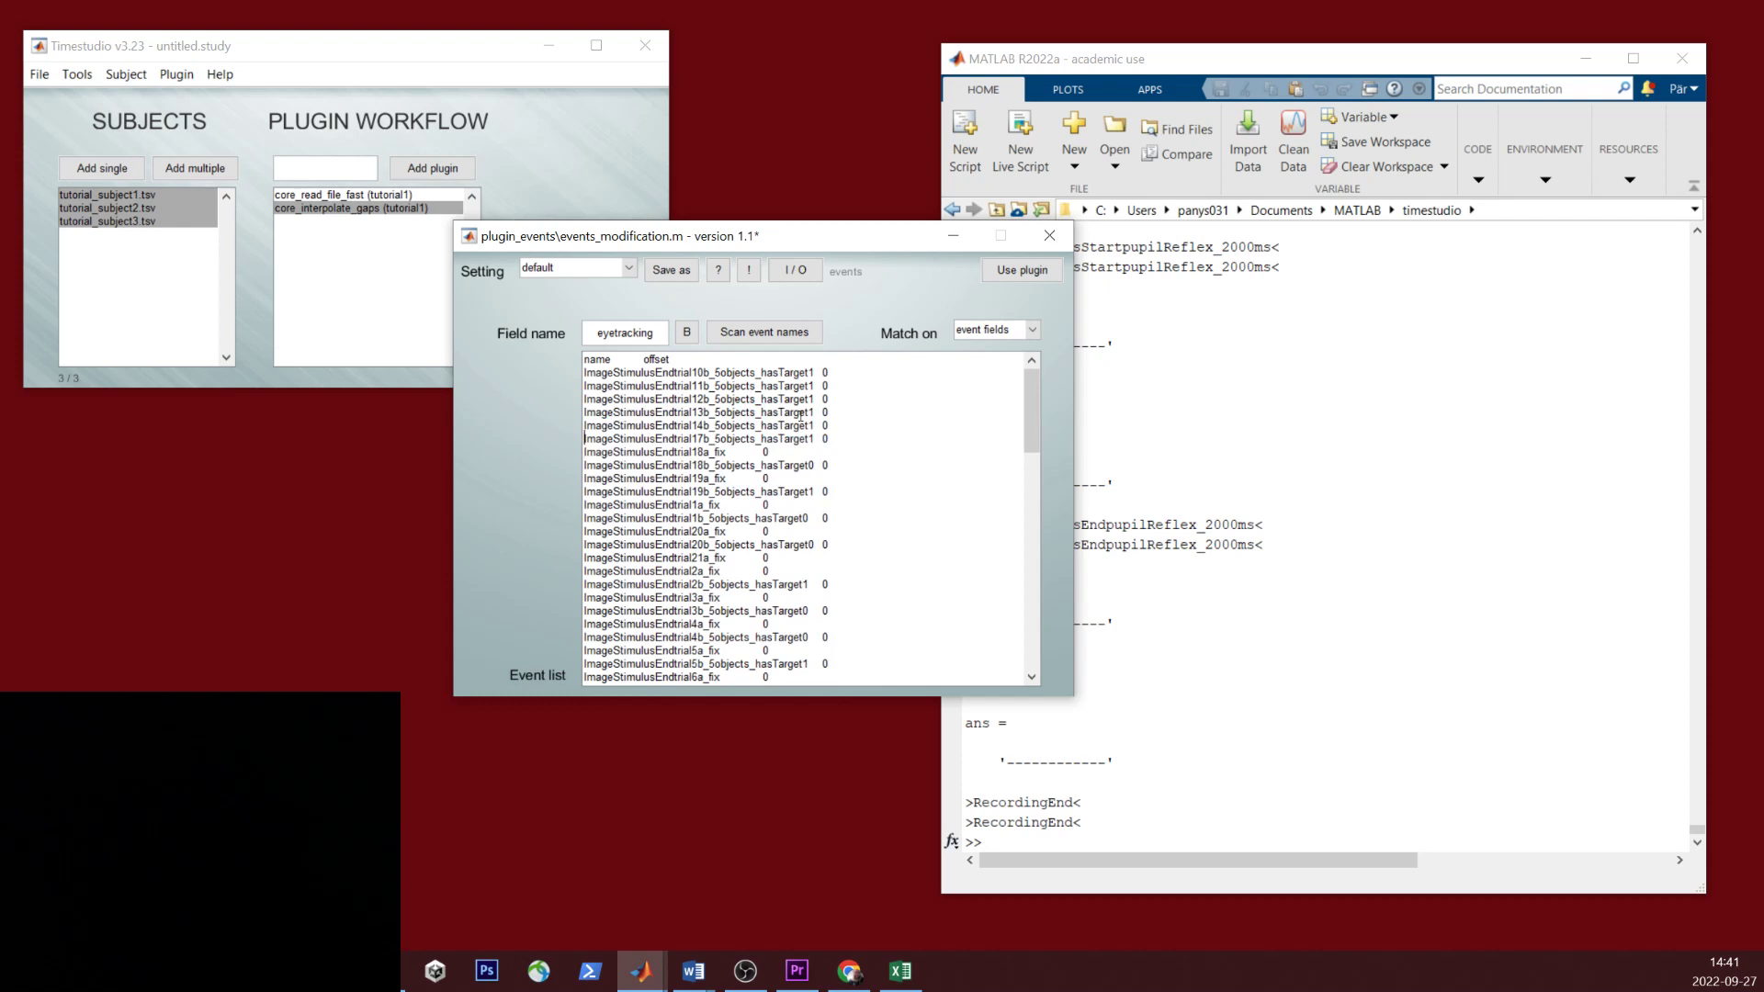
Step: Delete the ImageStimulusEnd rows for trial18a_fix, trial18b with hasTarget0, and trial19a_fix
key(Down)
key(shift+Down)
key(shift+Down)
key(shift+Down)
key(Delete)
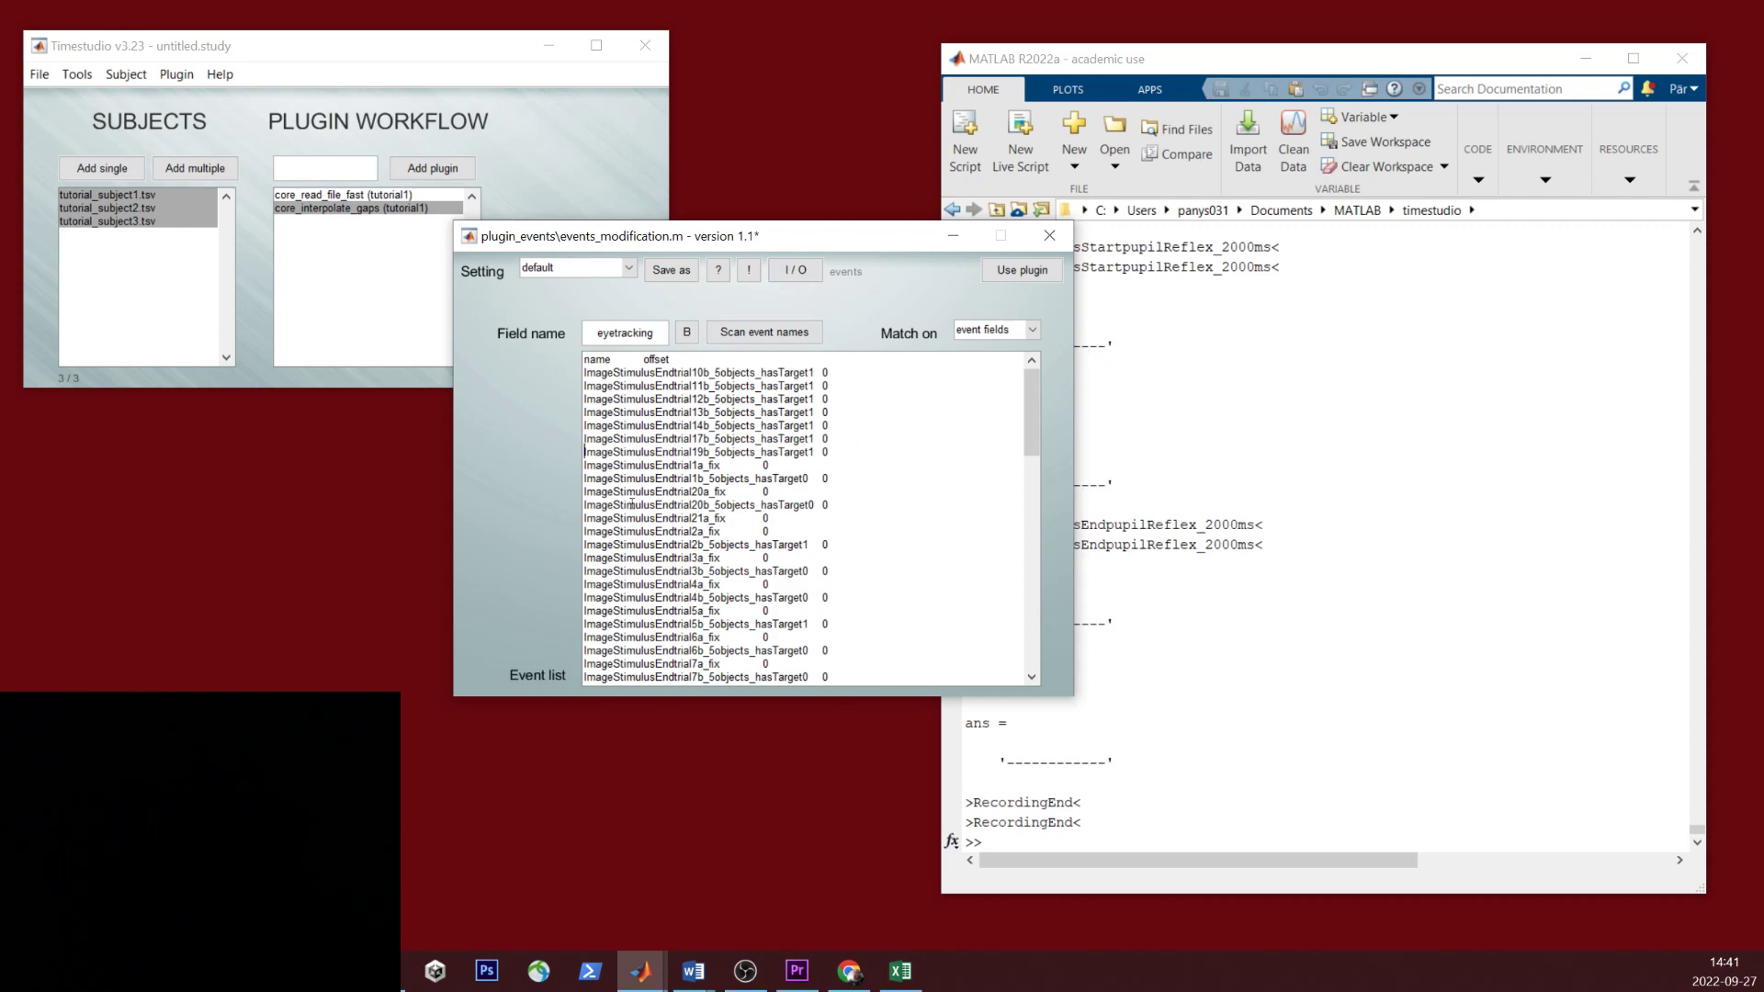
Step: Switch to the Excel workbook and examine the target-trial event table's name, offset, new name, posX, posY and stimuli columns
click(900, 971)
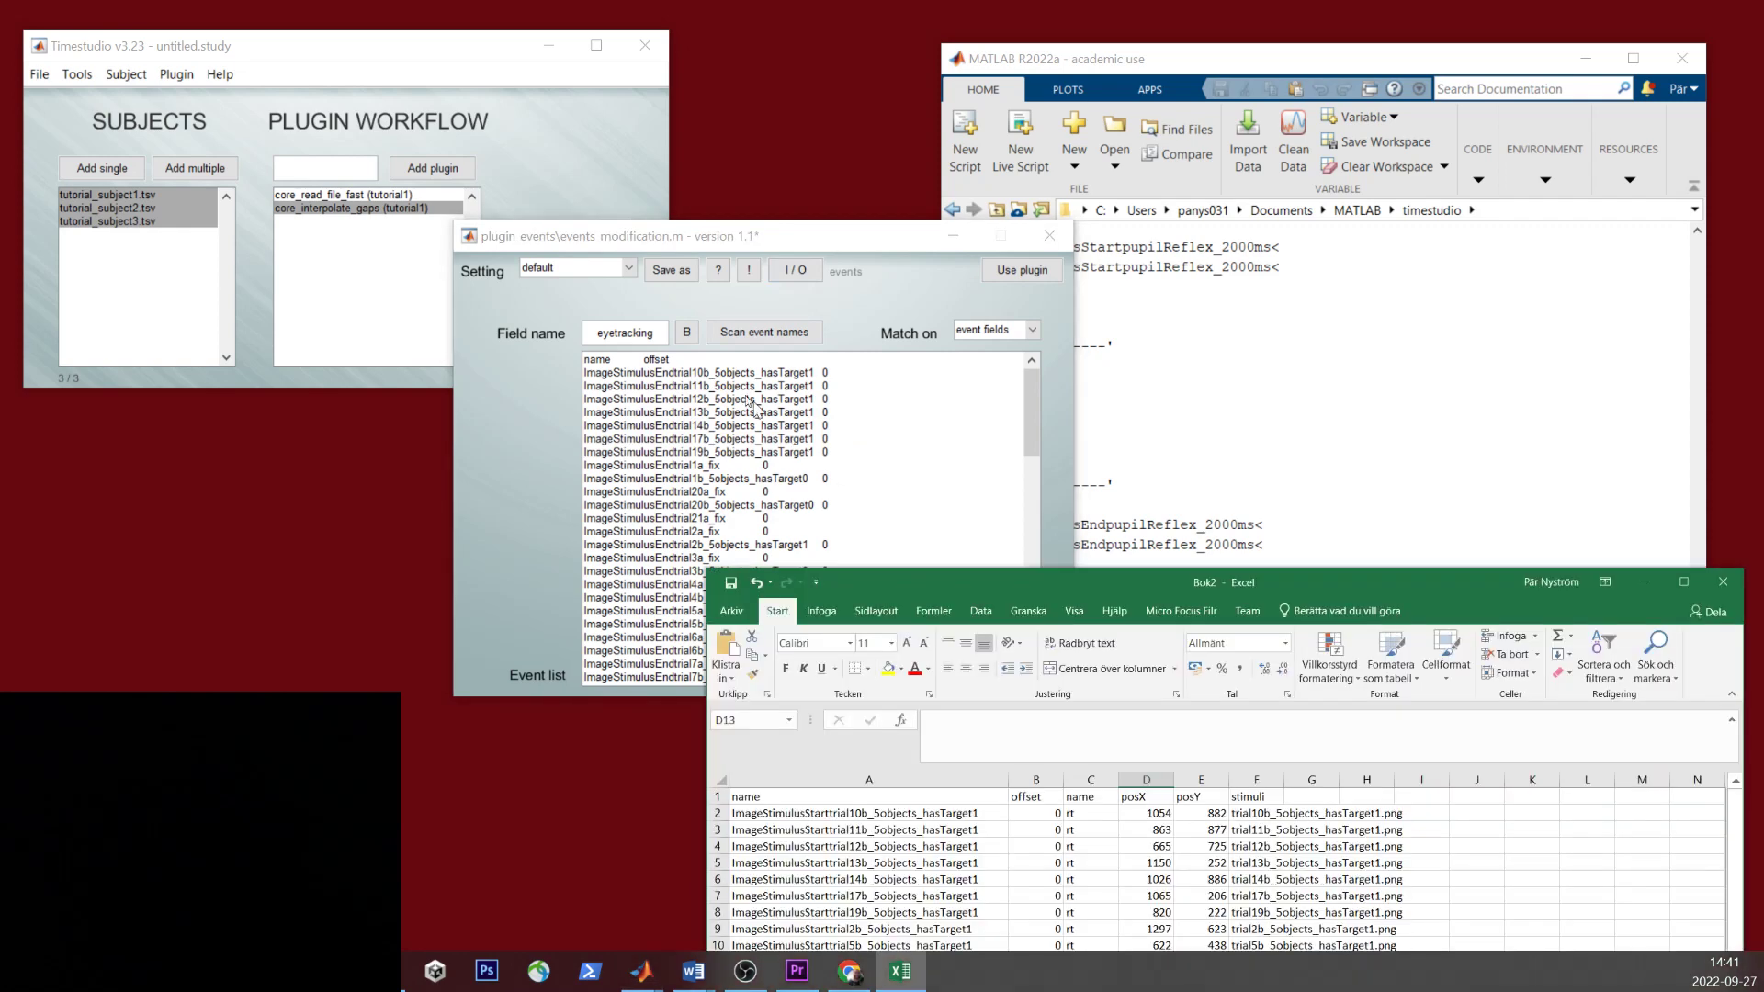
drag(896, 584, 591, 202)
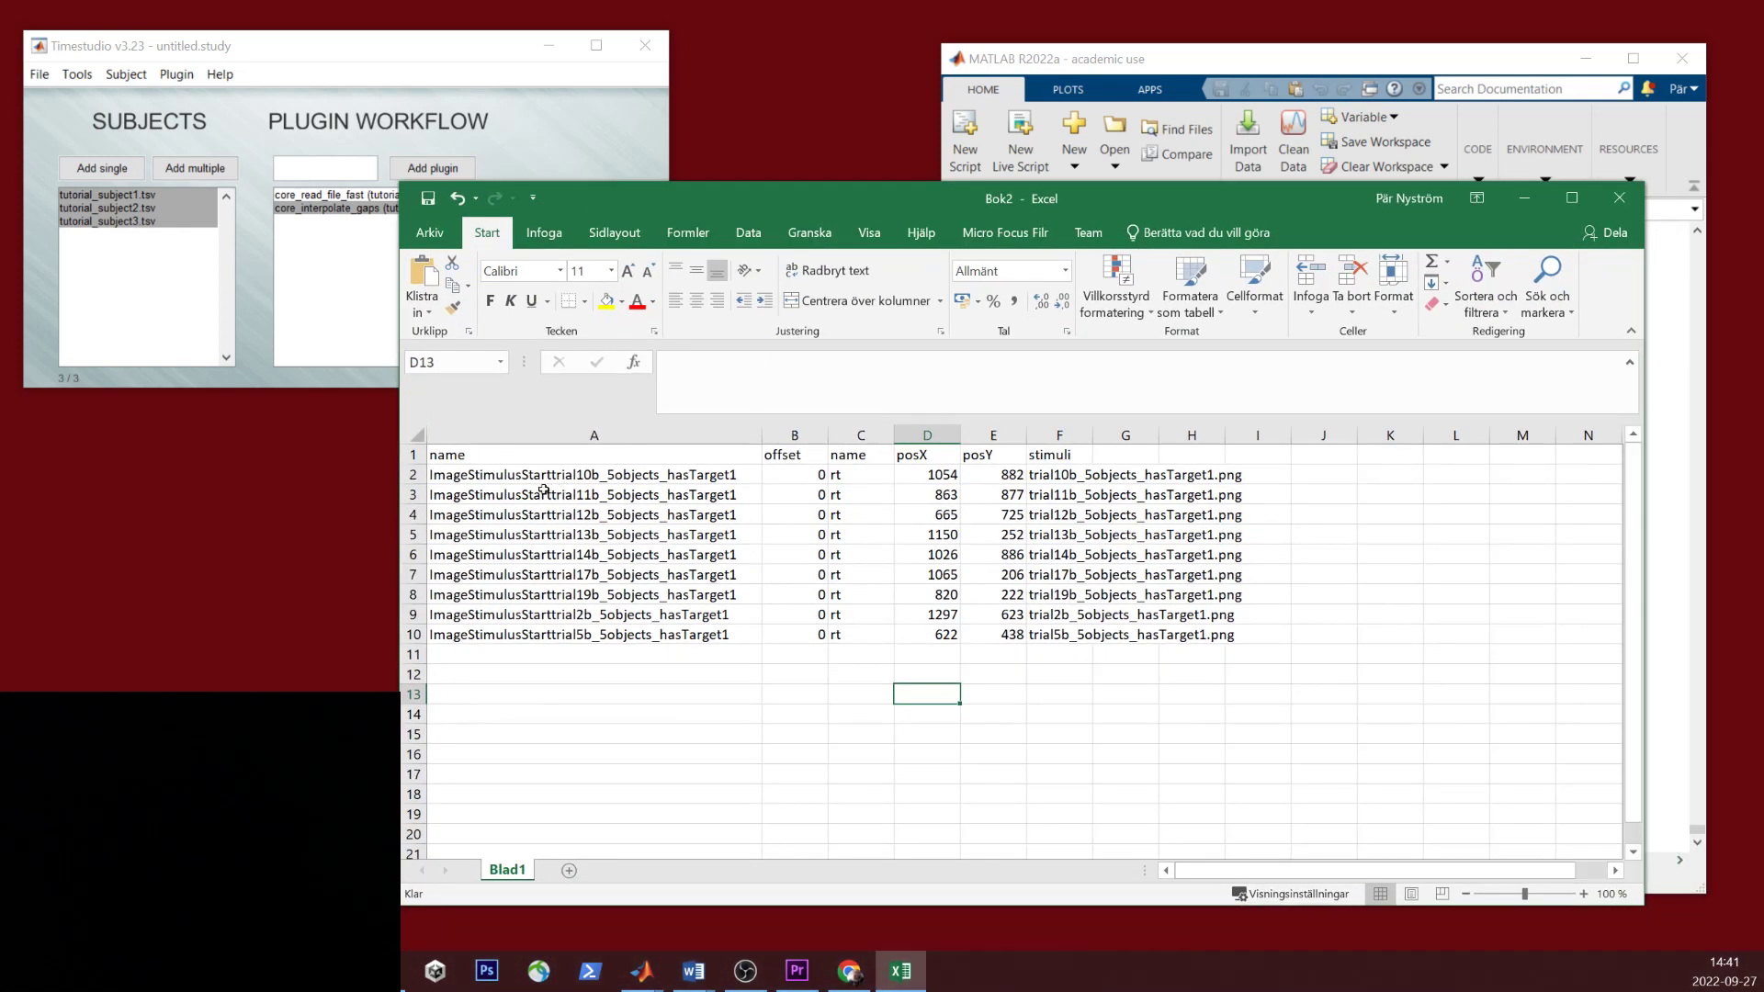
click(511, 476)
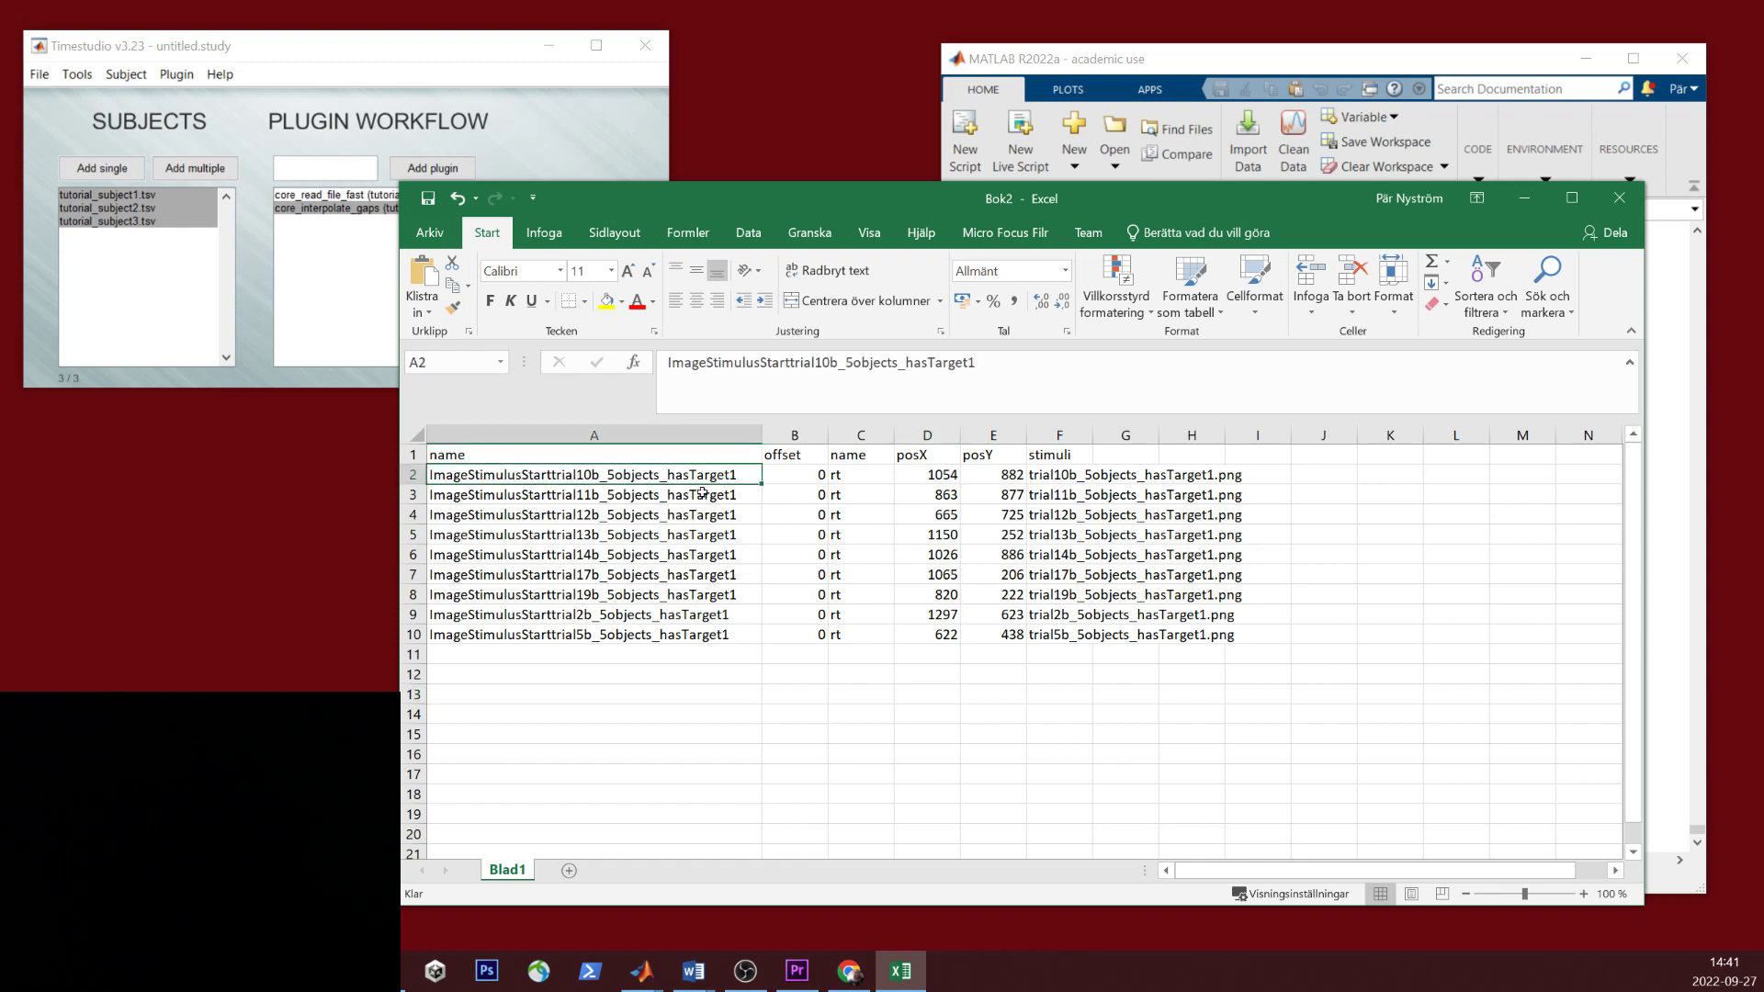
key(Down)
key(Down)
key(Down)
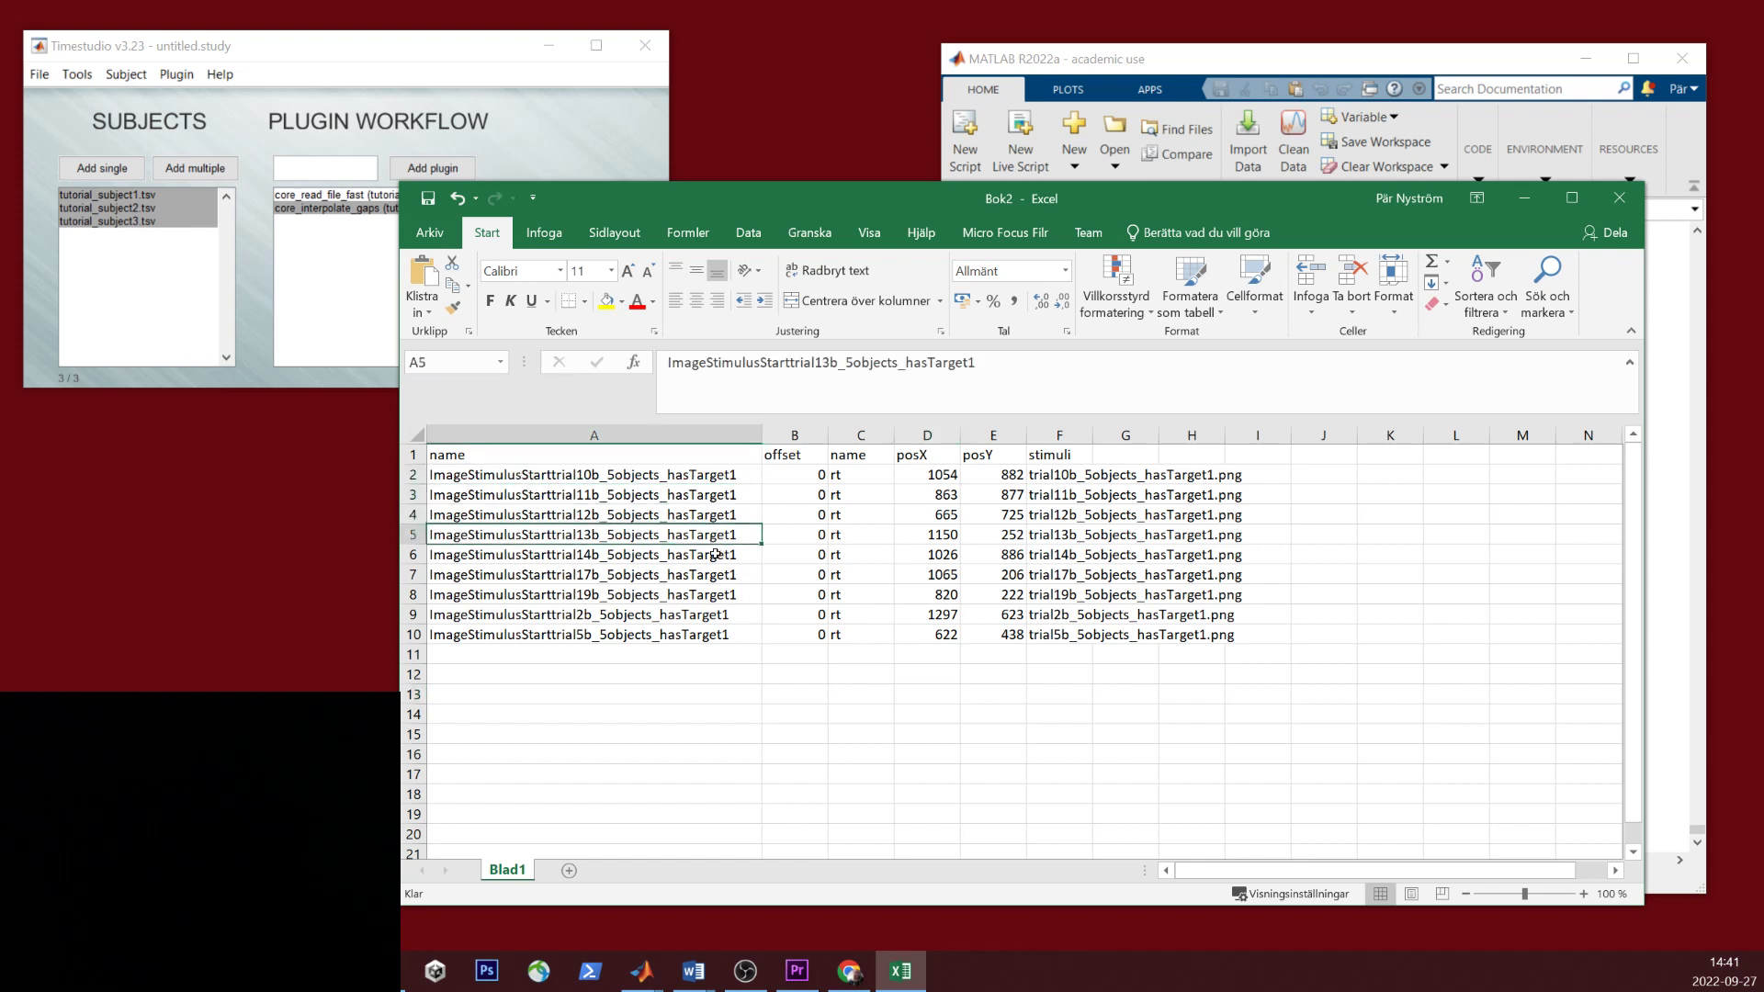
click(752, 559)
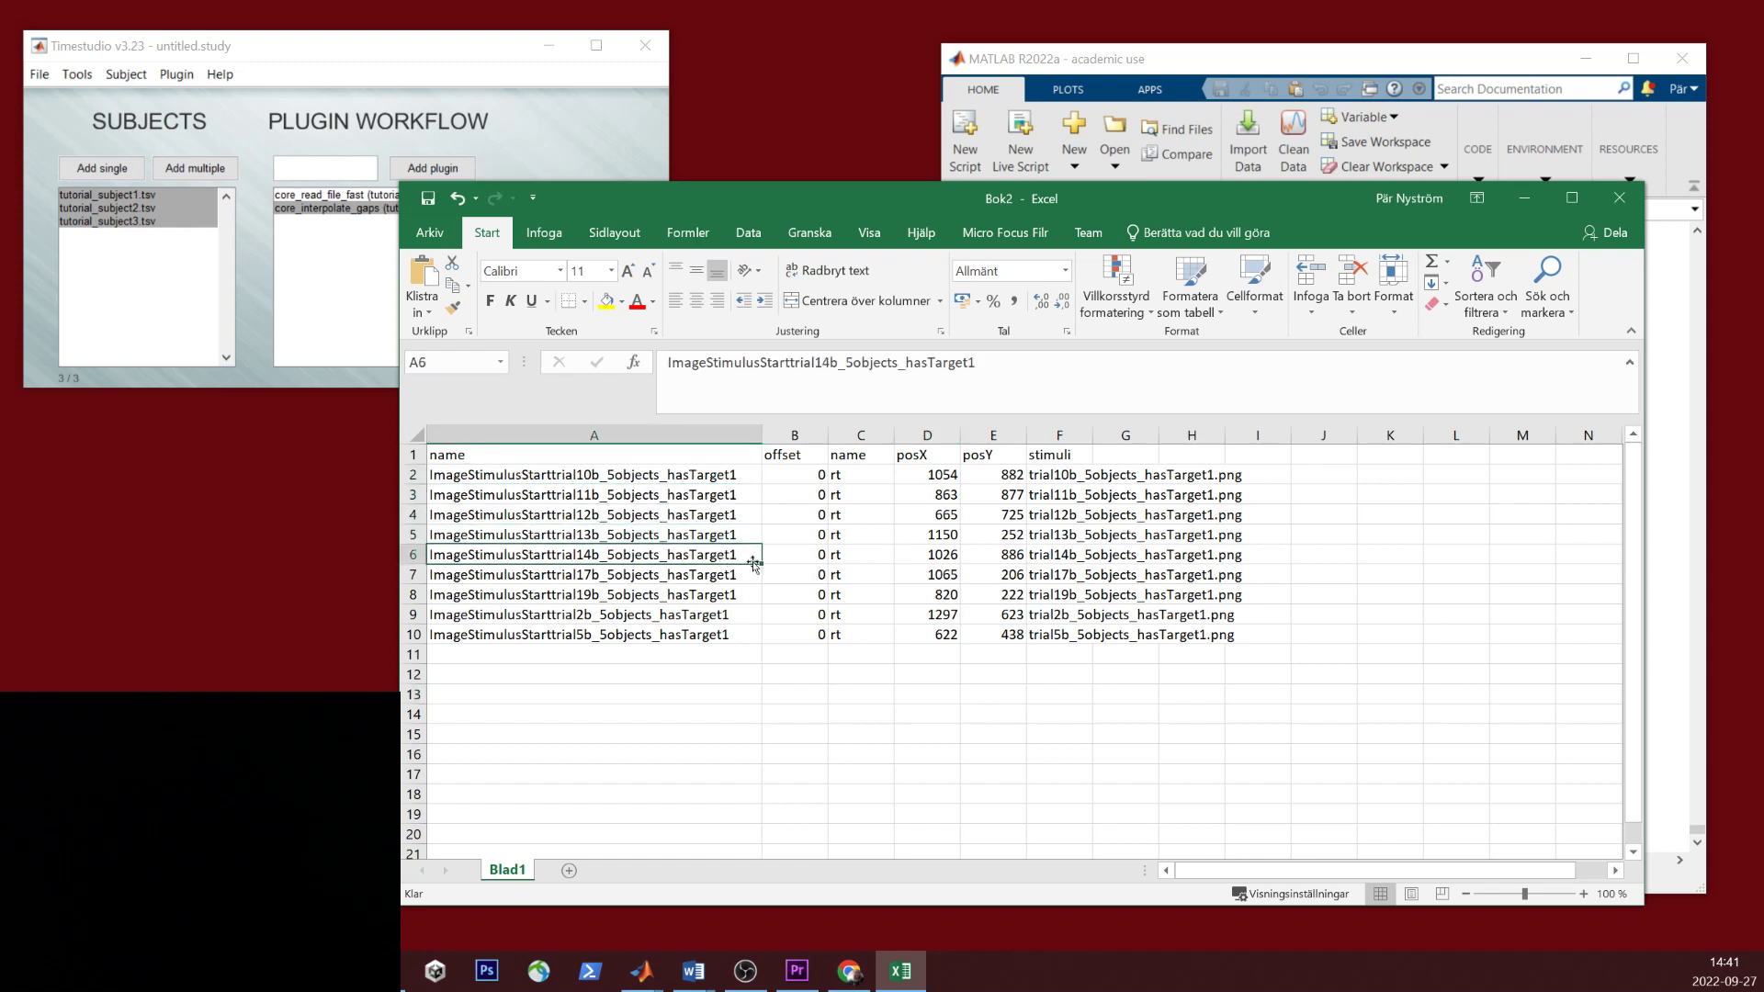
click(781, 458)
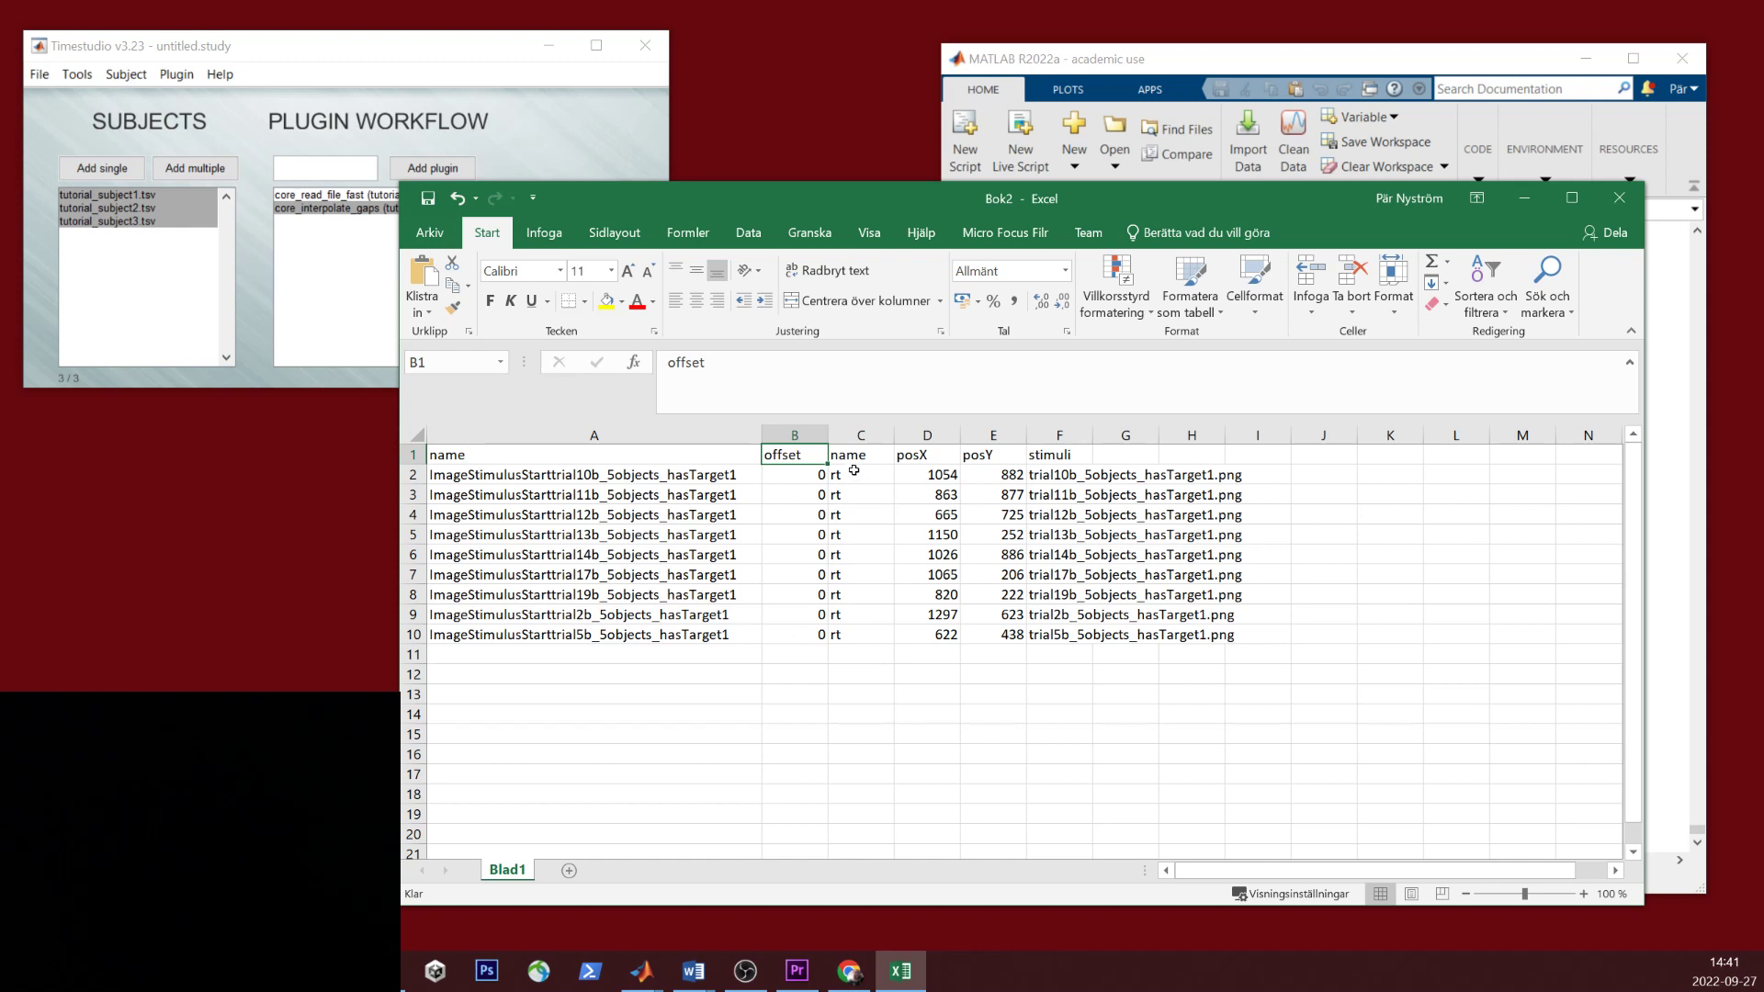
click(728, 475)
drag(728, 475, 732, 636)
drag(862, 475, 870, 634)
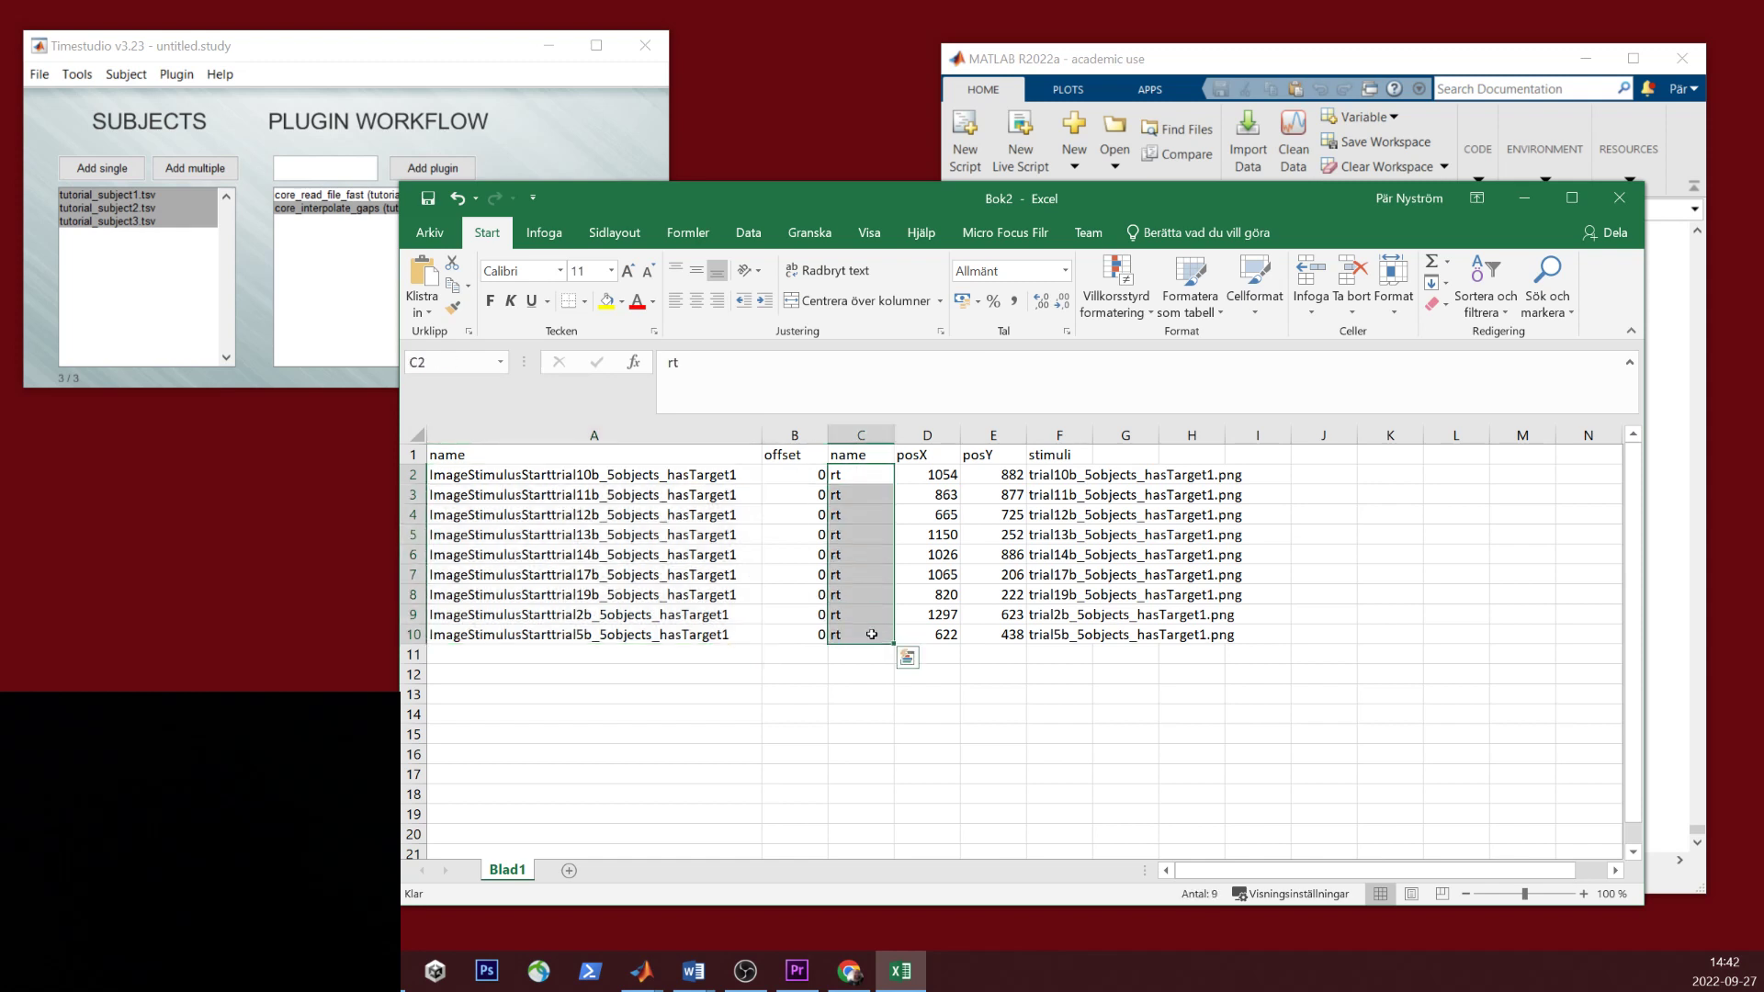
click(926, 456)
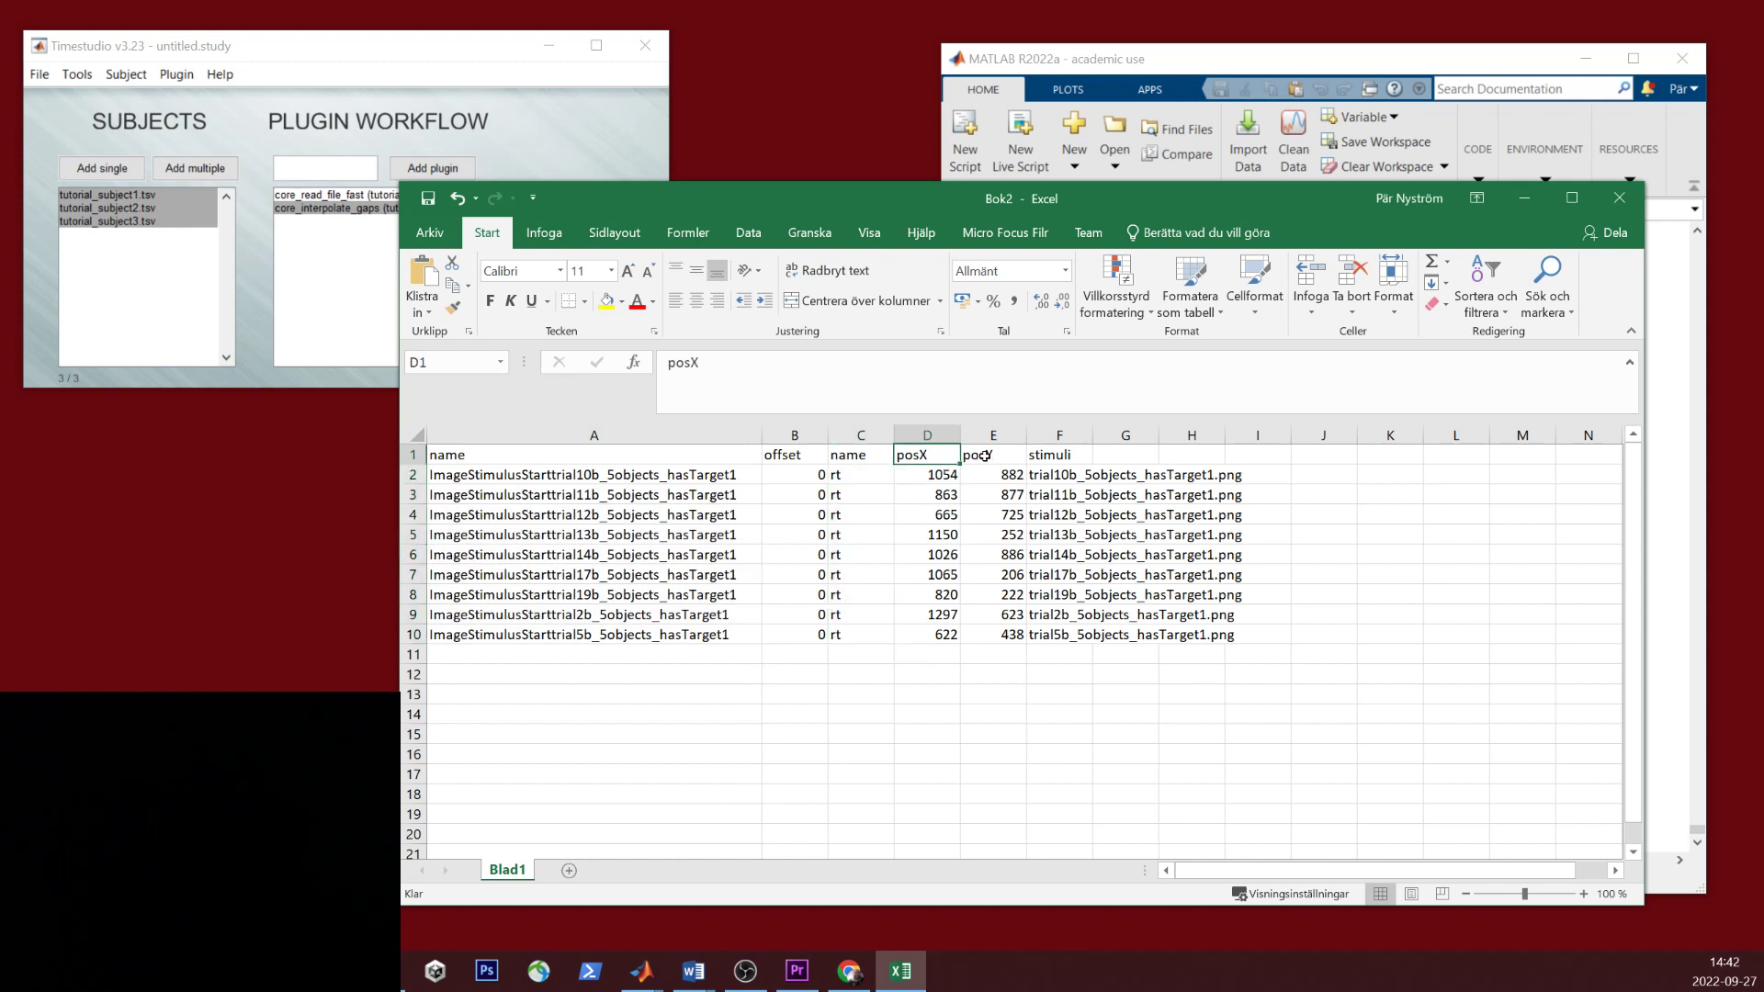
click(985, 456)
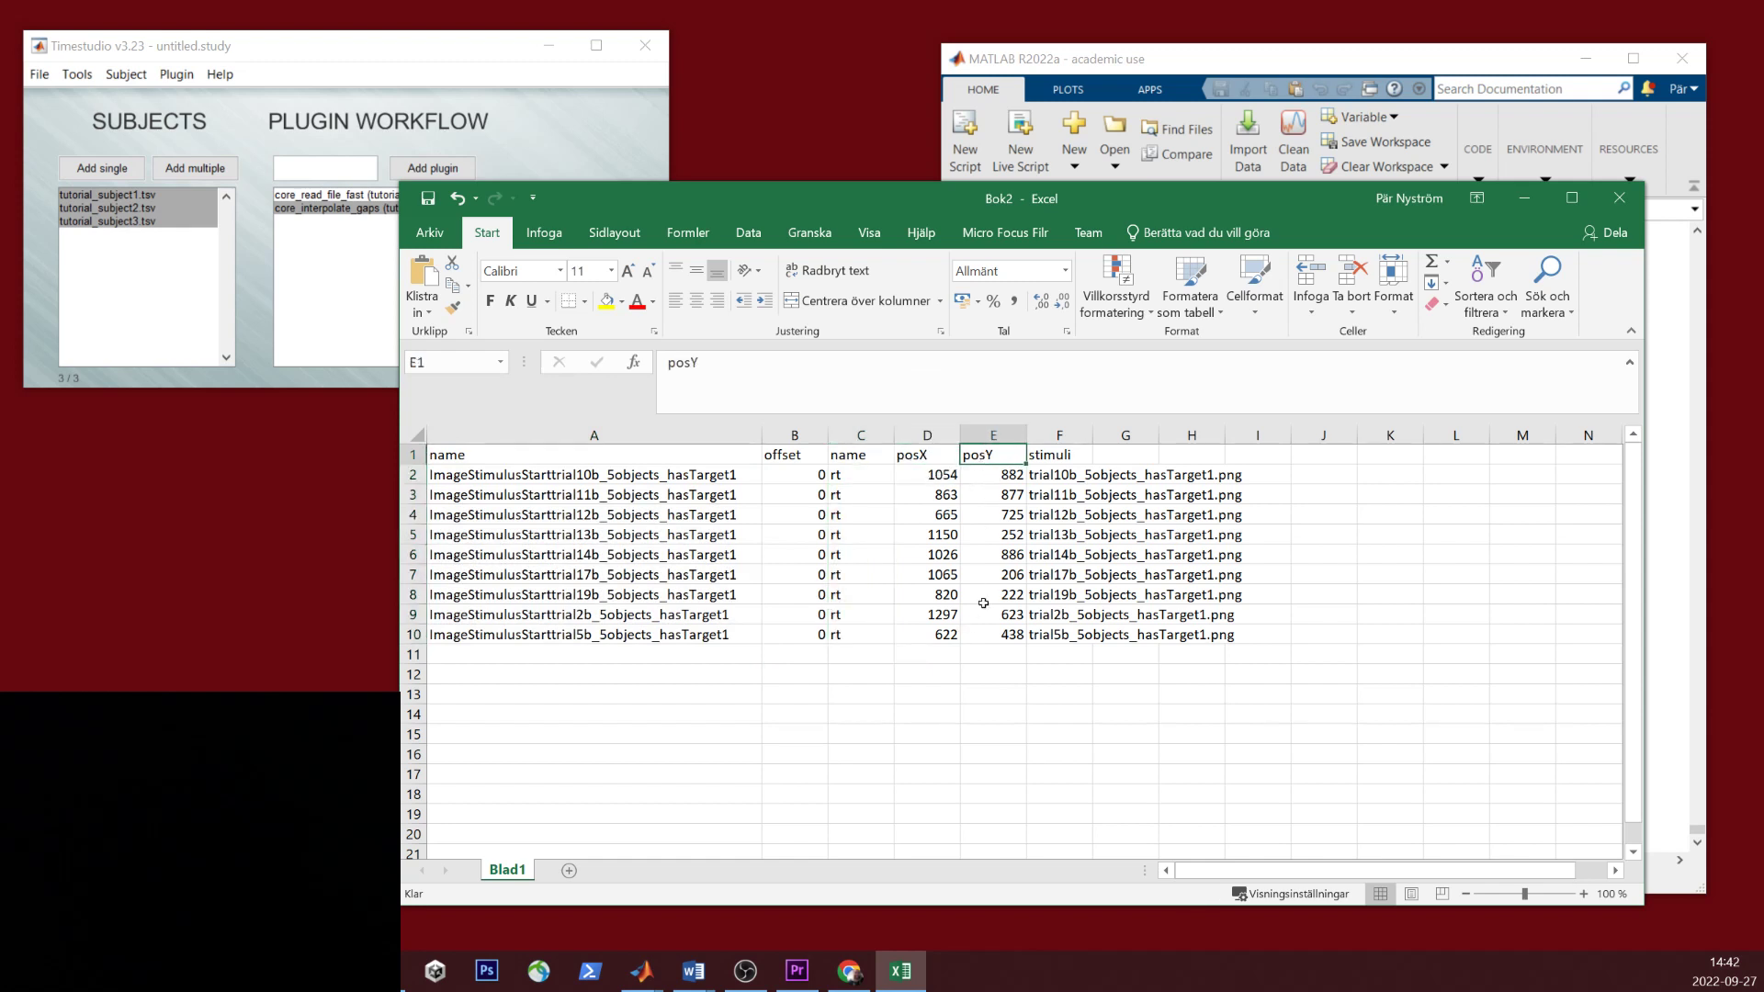
click(1046, 456)
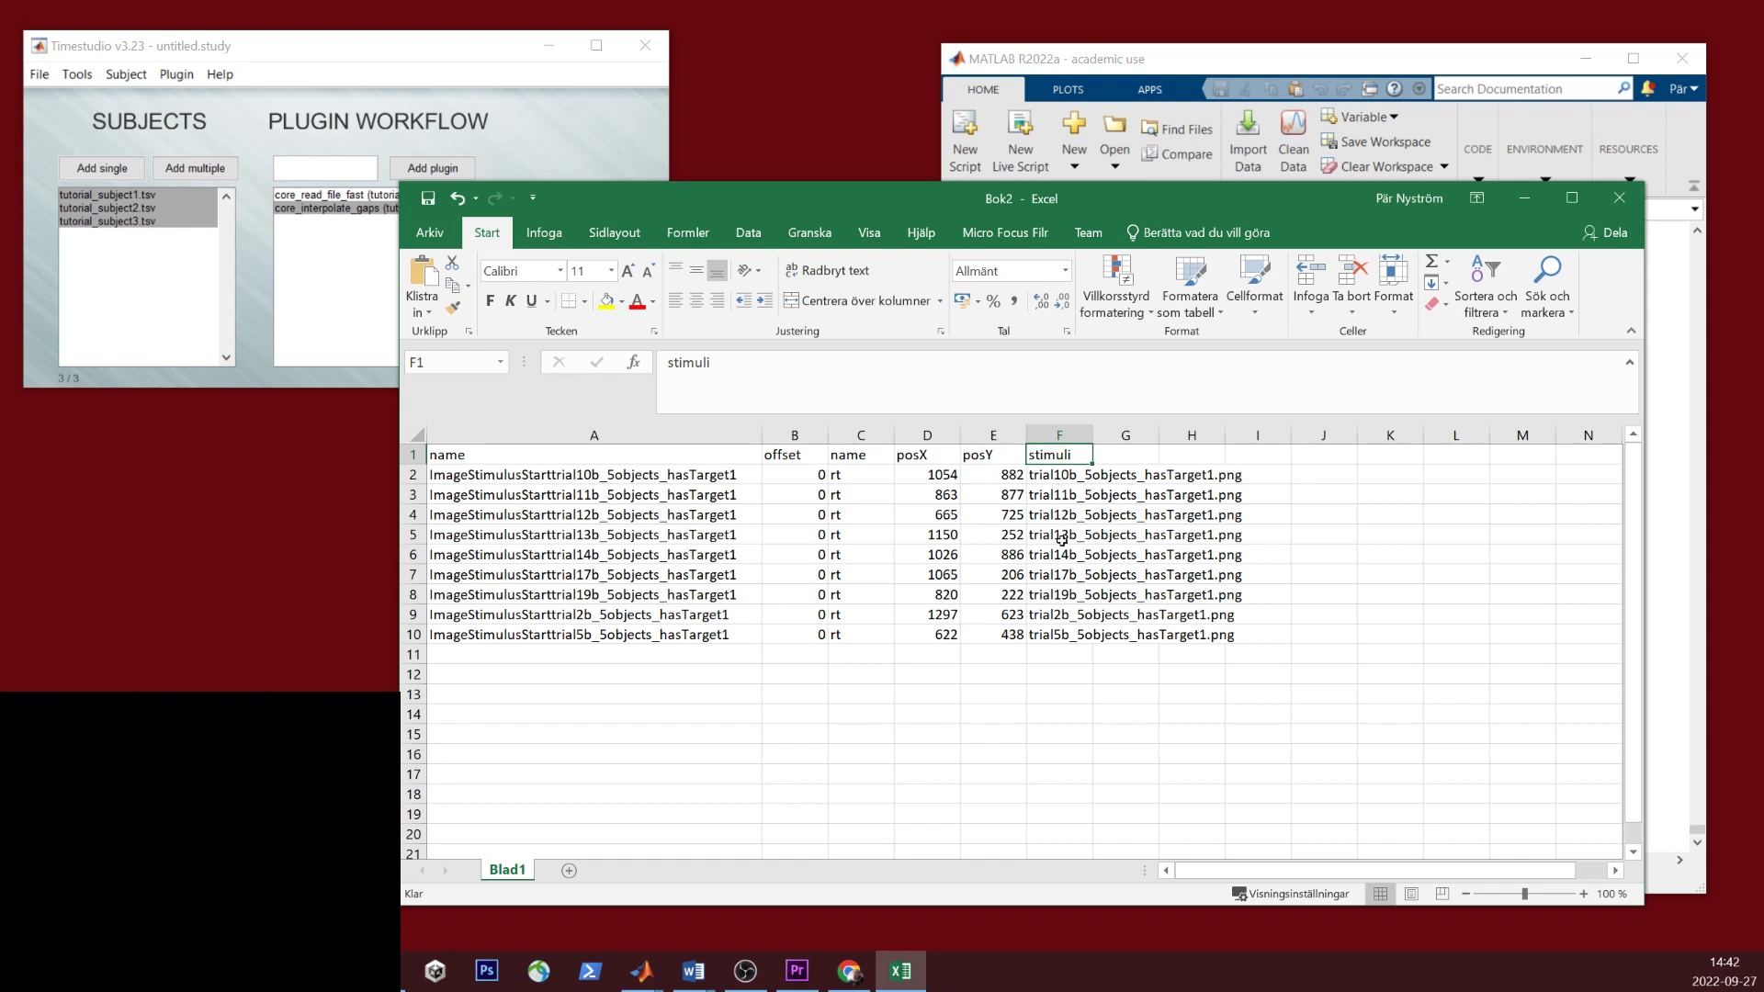
Step: Copy the whole event table, including its headers, from Excel and replace the entire events_modification event list with it
click(624, 531)
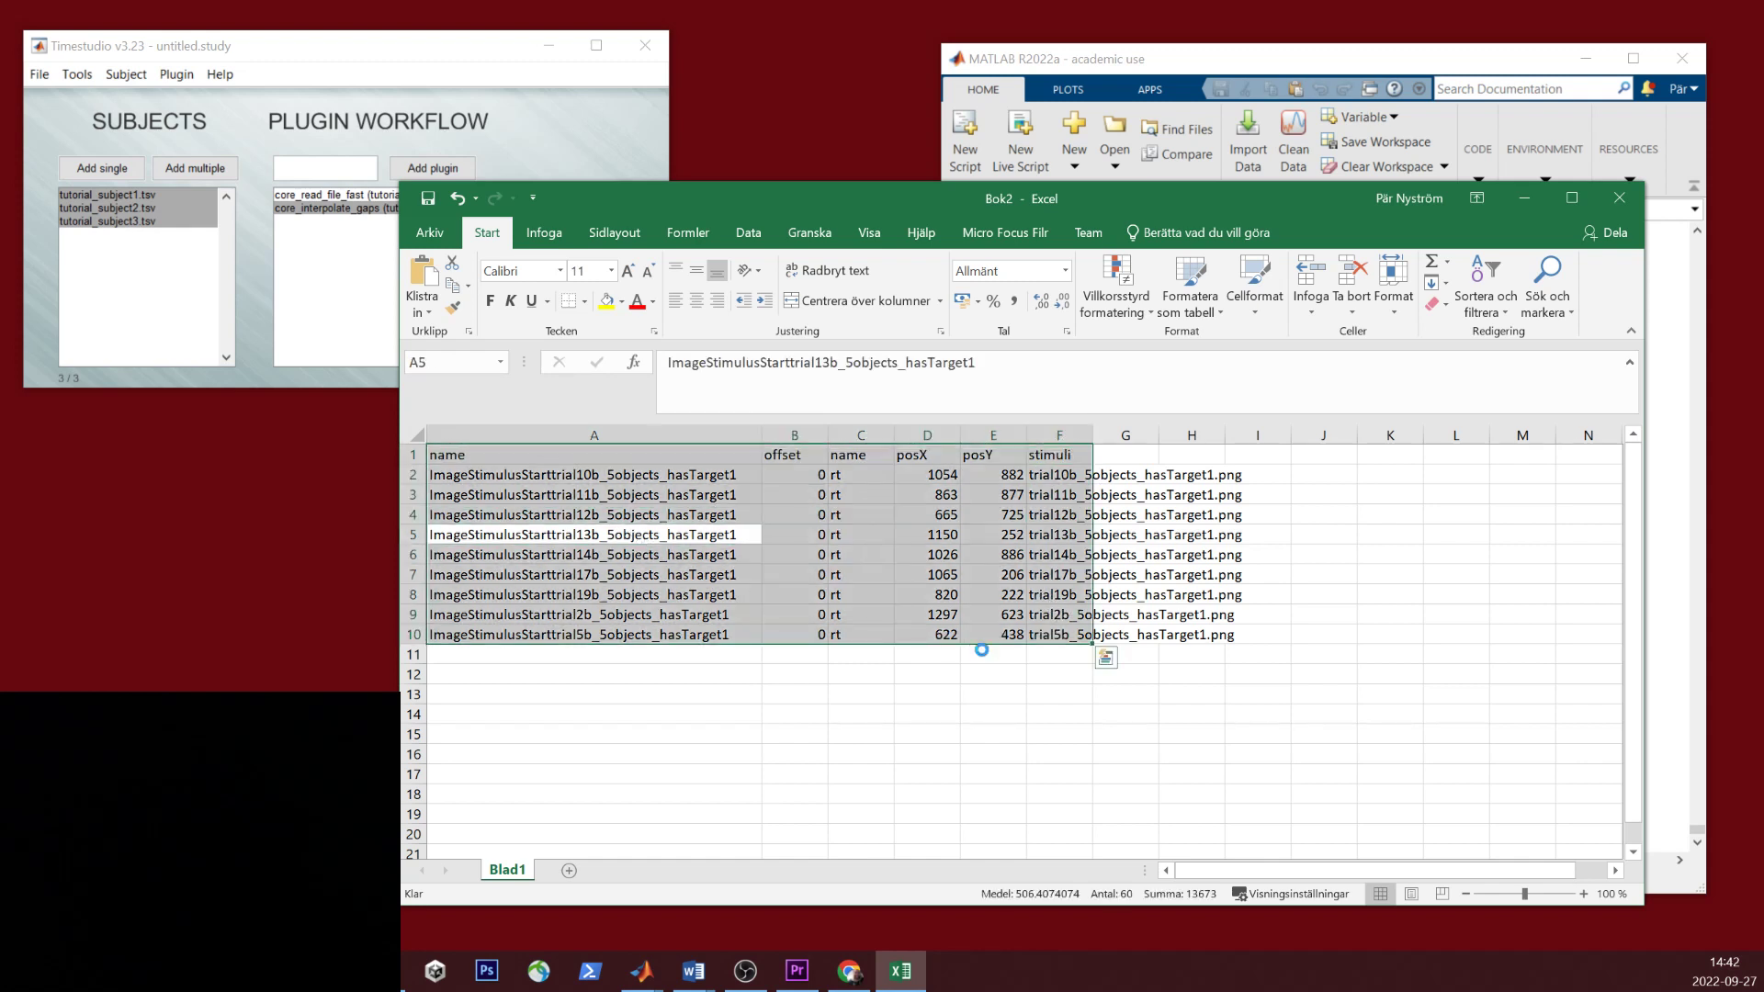
key(ctrl+c)
click(1522, 198)
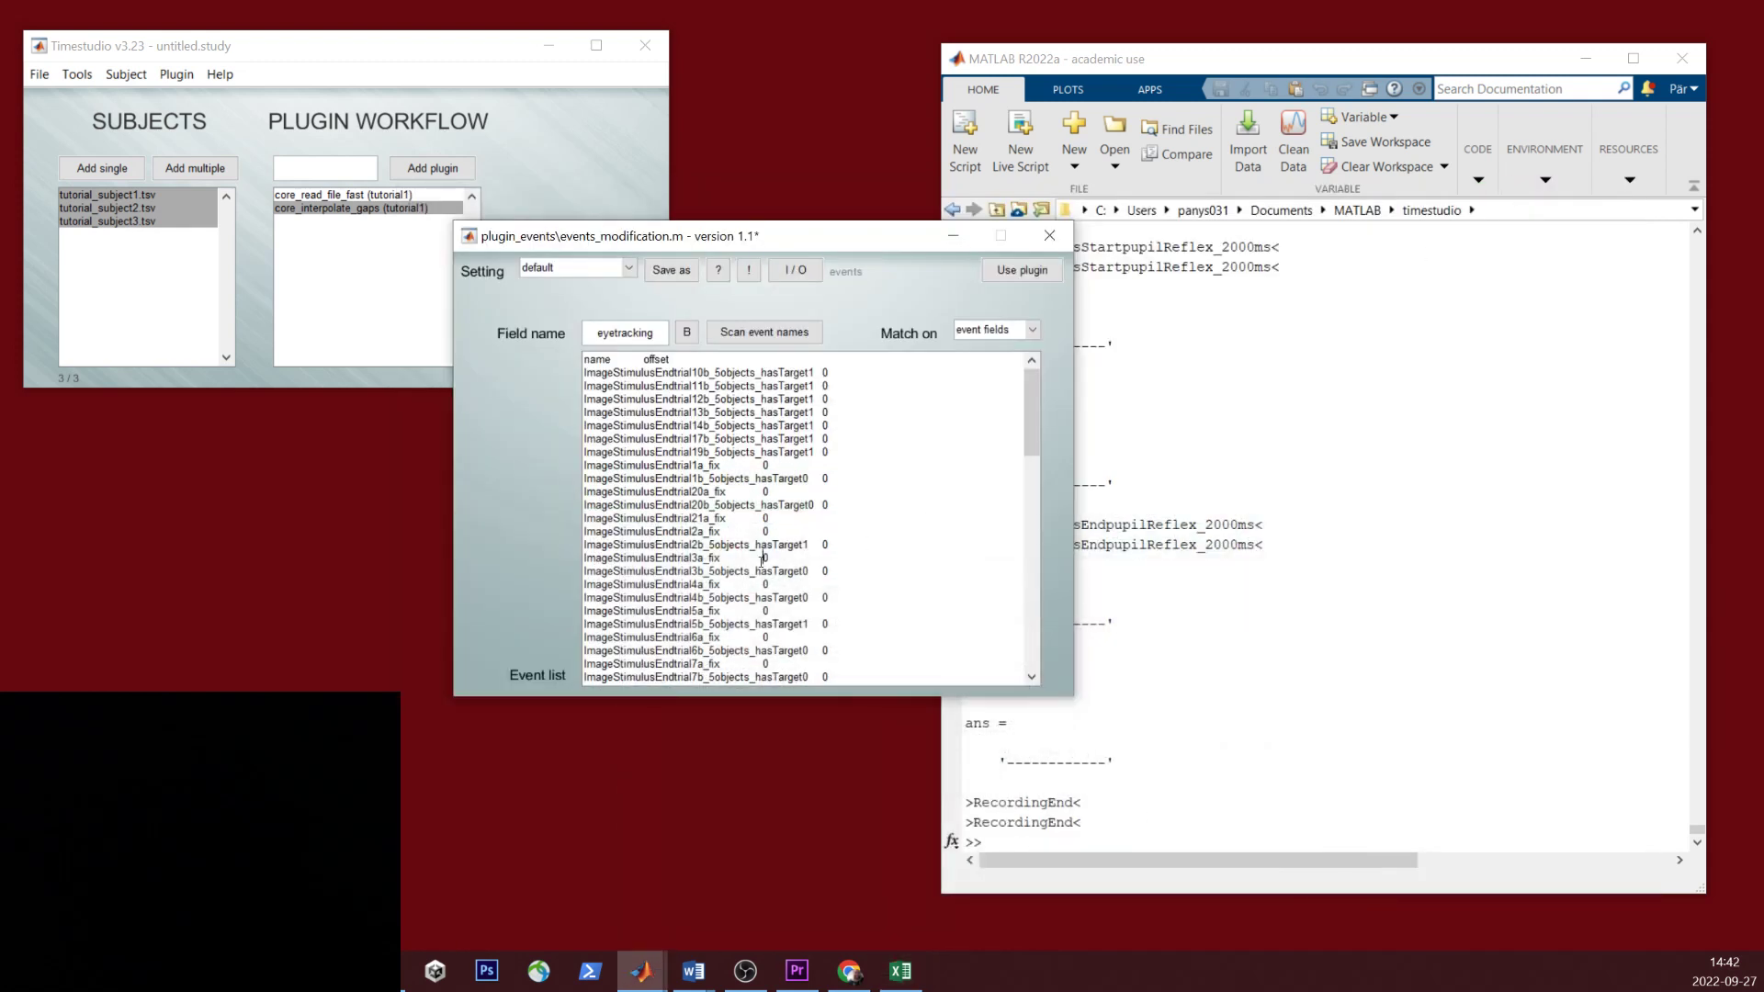
key(ctrl+a)
key(ctrl+v)
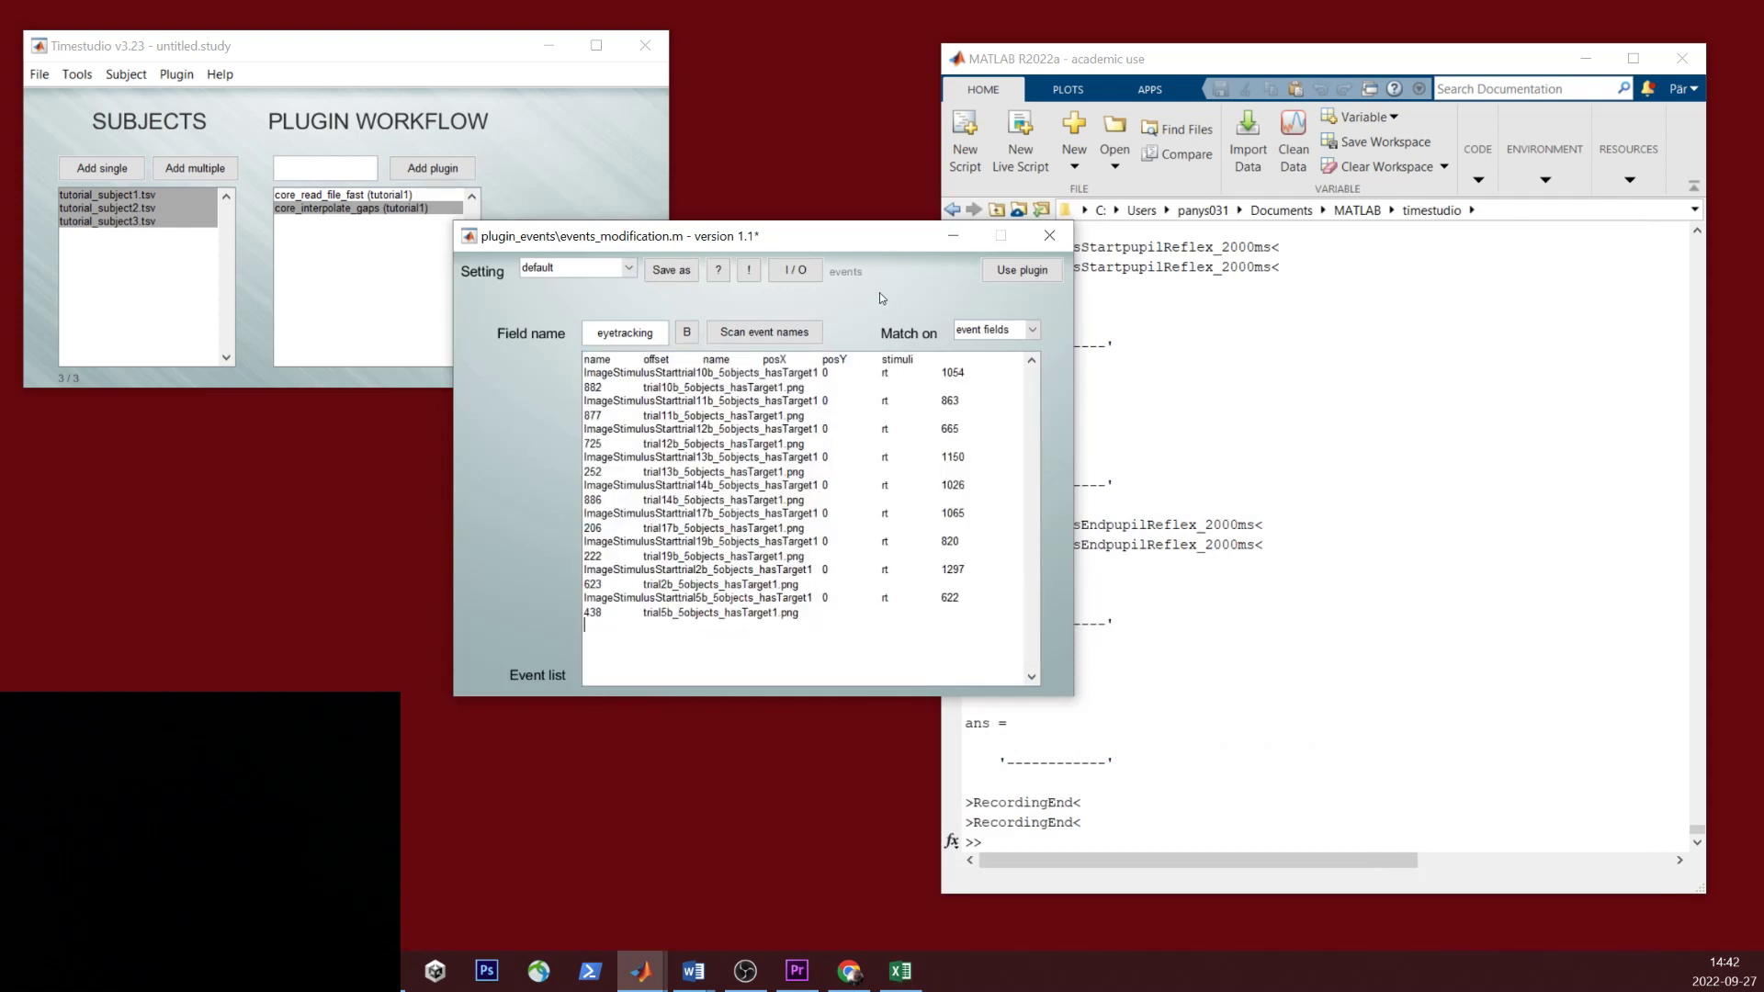
Step: Save the events_modification setting as tutorialRT, and use the plugin in the workflow to process all three subjects
click(1018, 277)
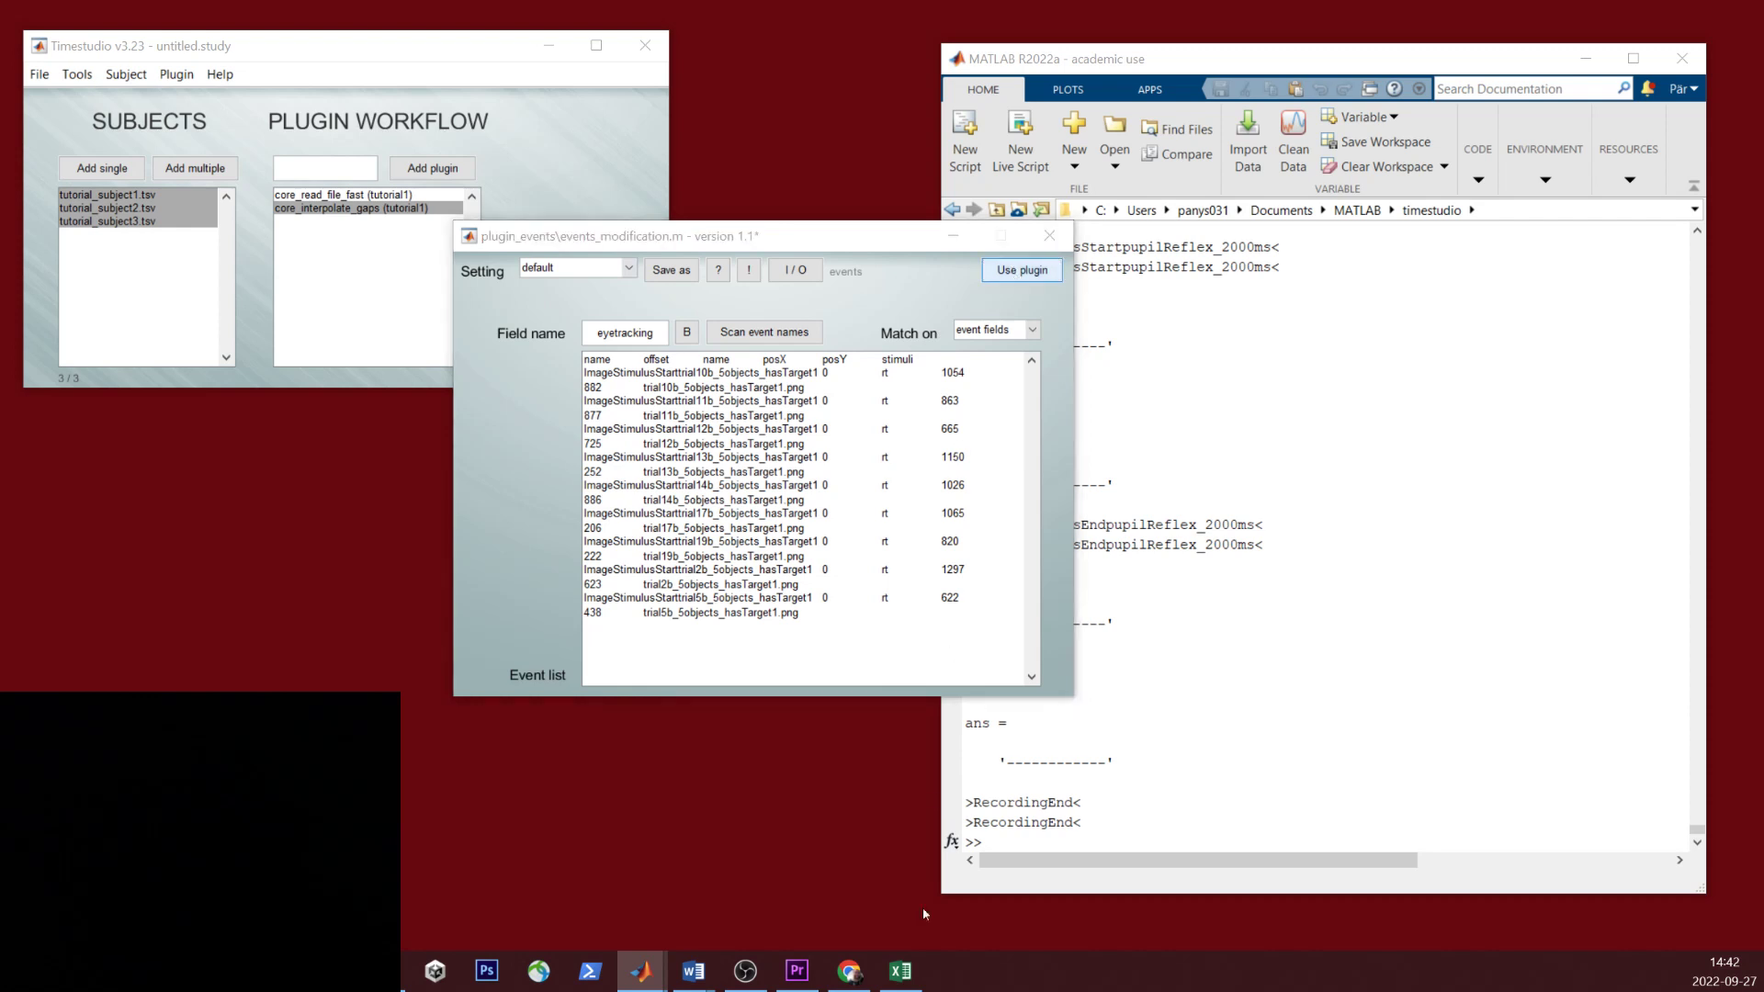
text(tut)
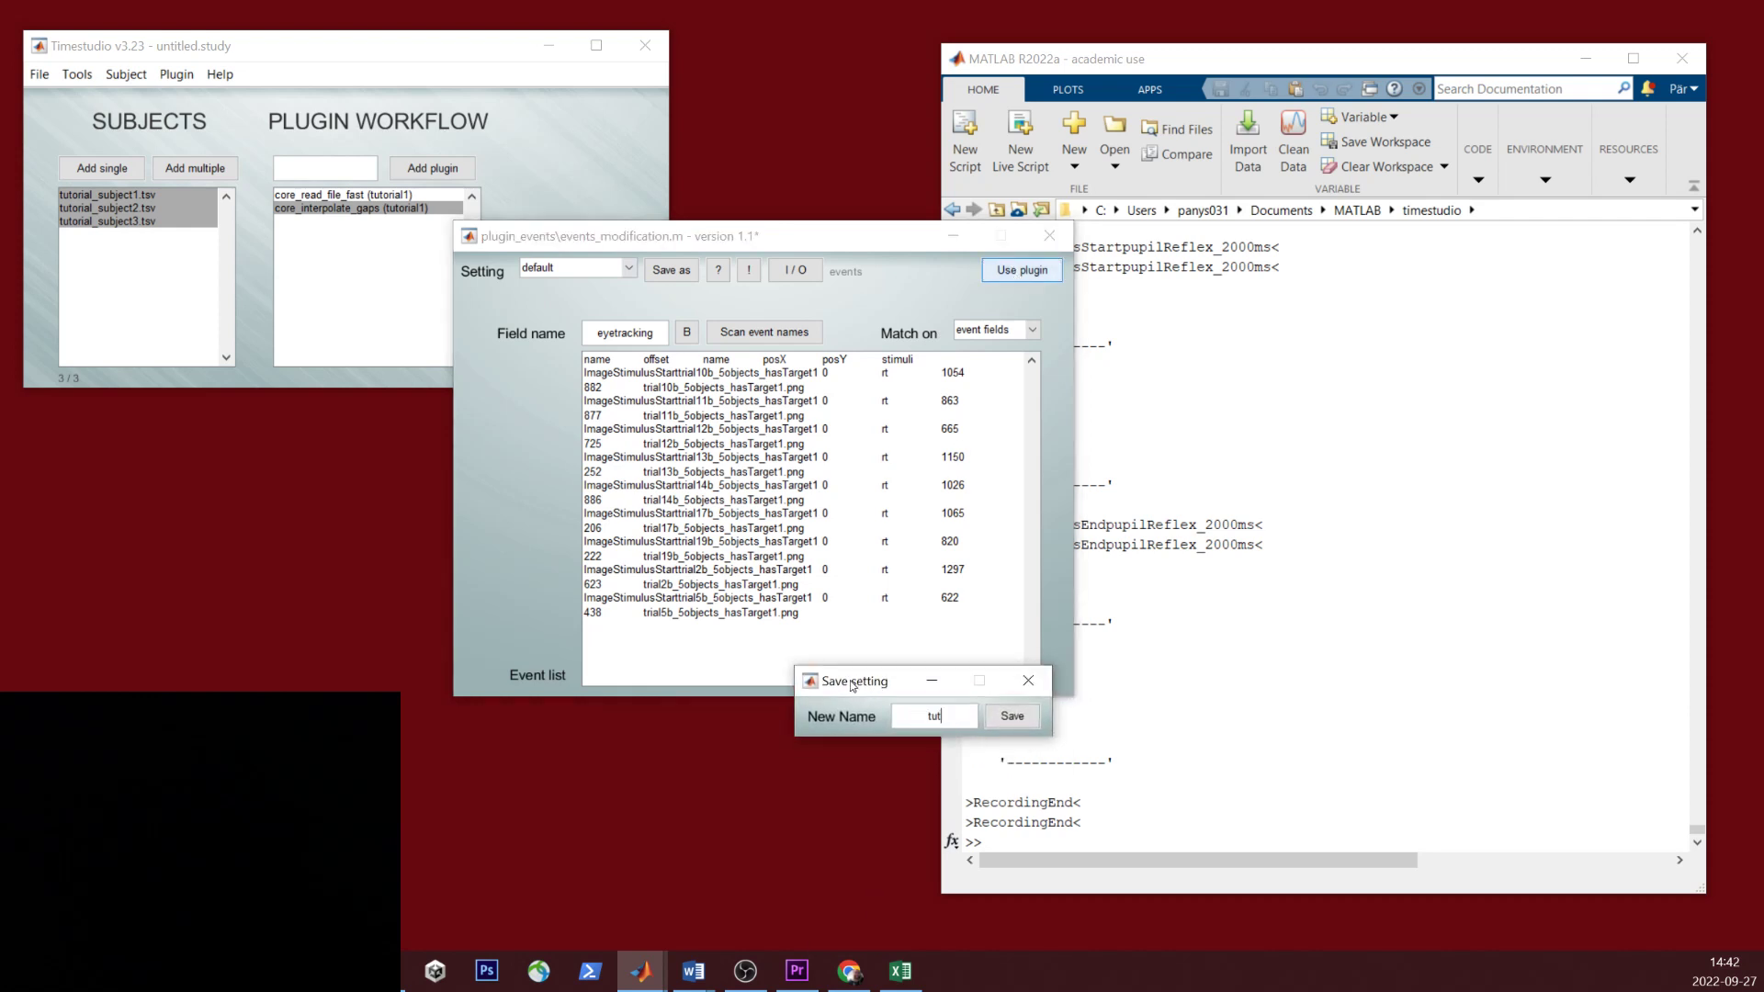
text(orialRT)
key(Return)
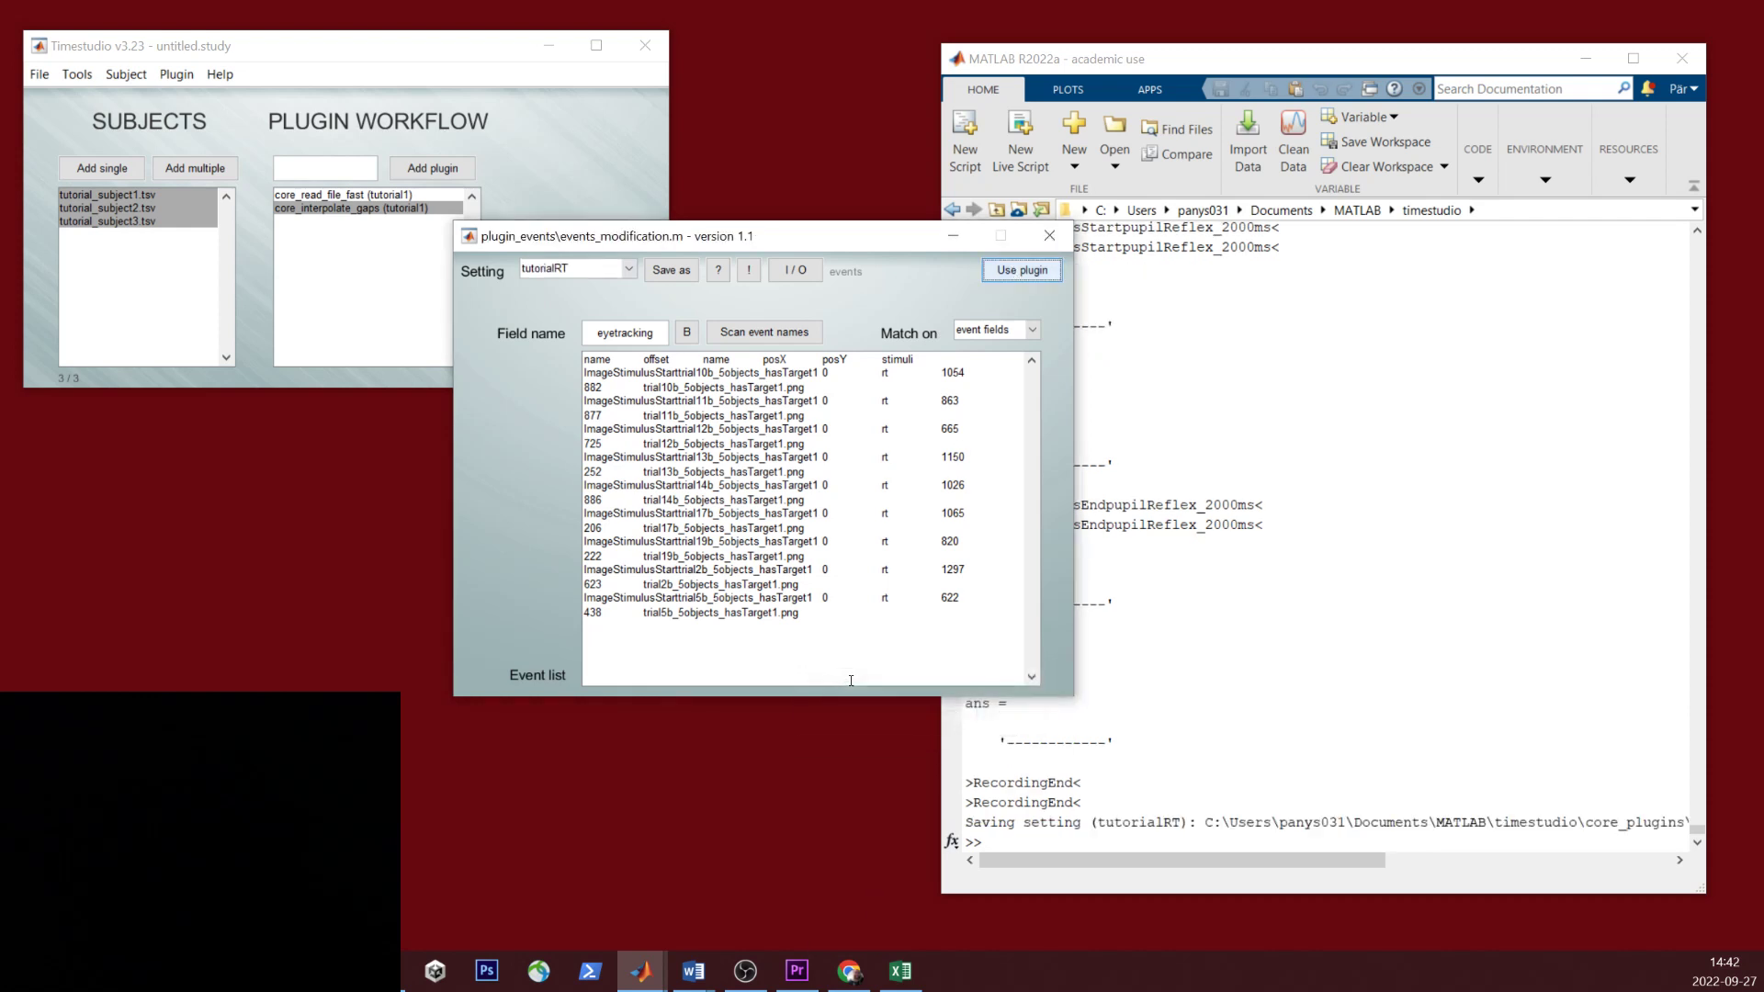
click(1028, 269)
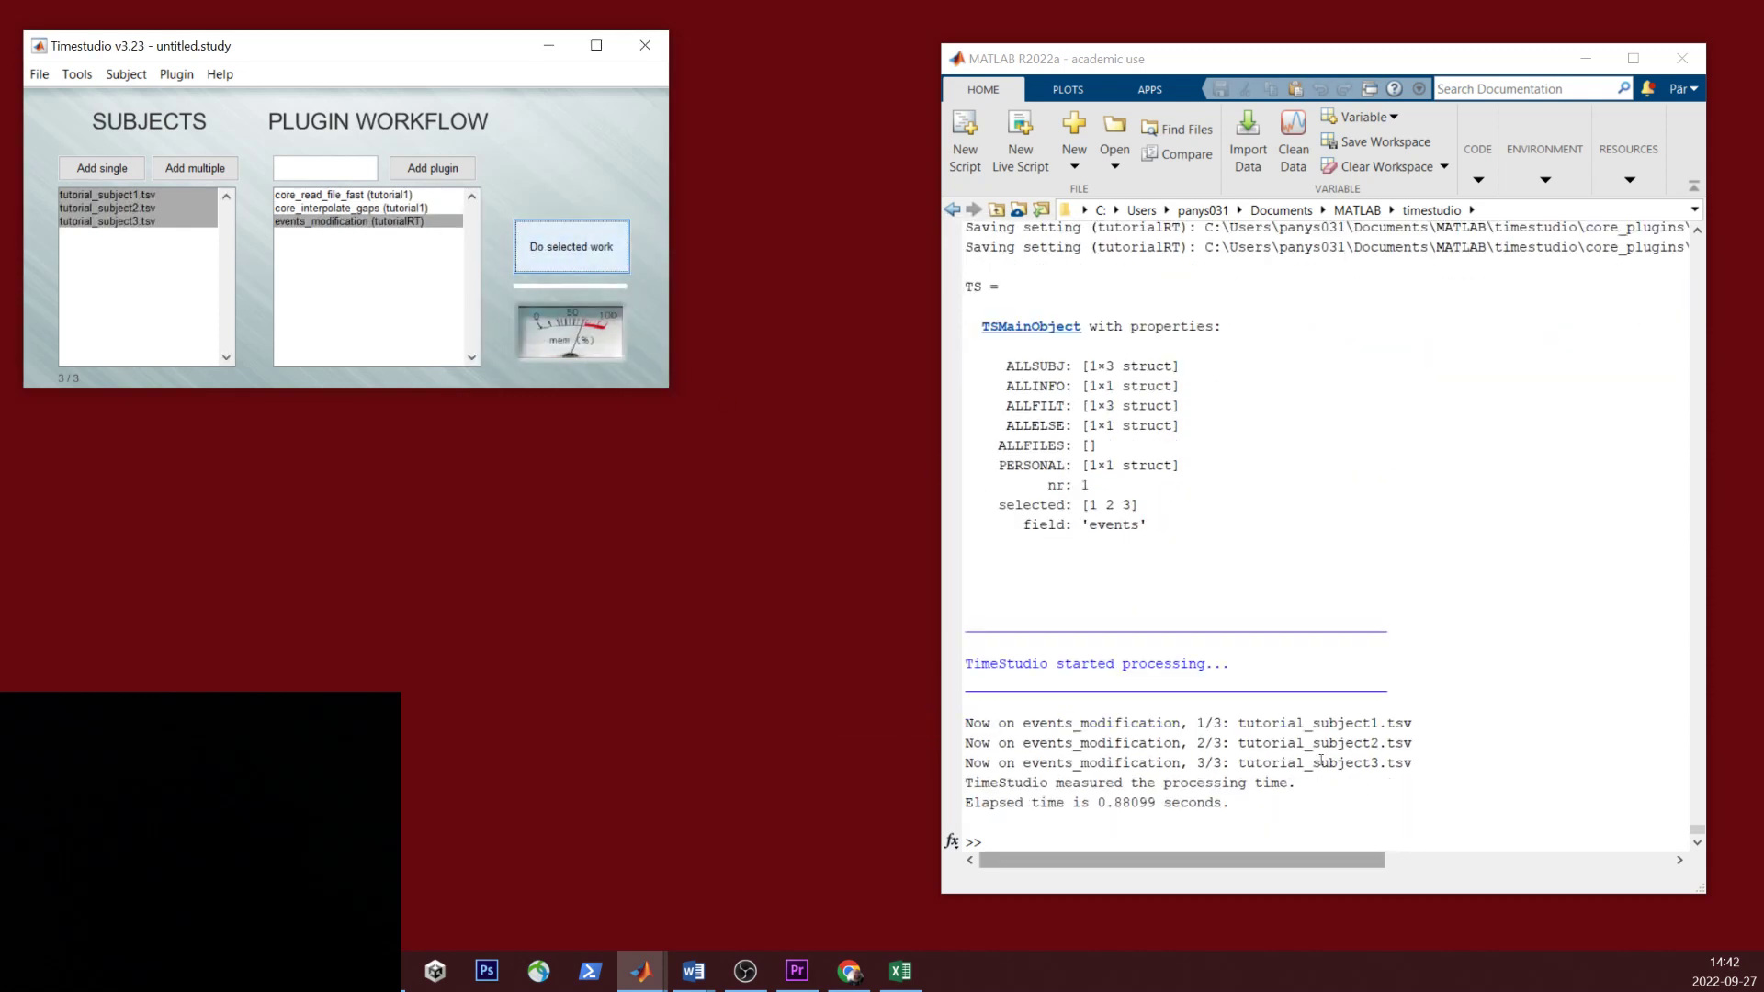
Step: Open the events_reject plugin for the workflow and reposition its window so all its settings fit on screen
click(440, 172)
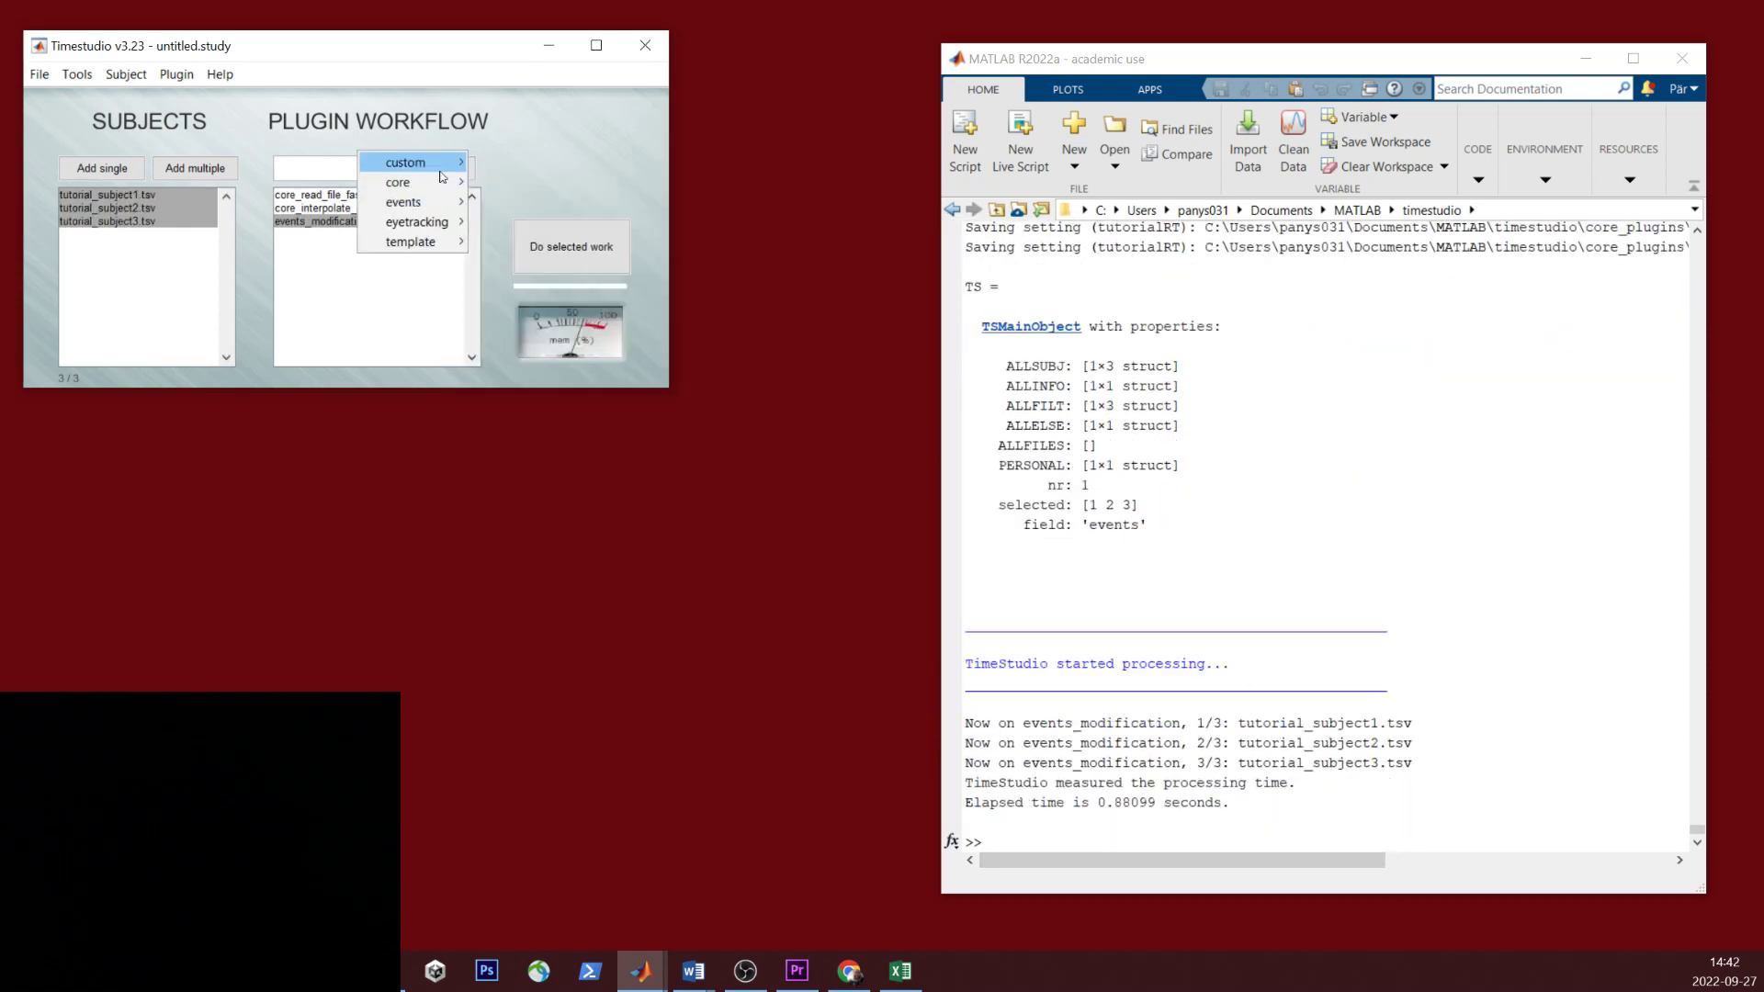
mouse_move(459, 207)
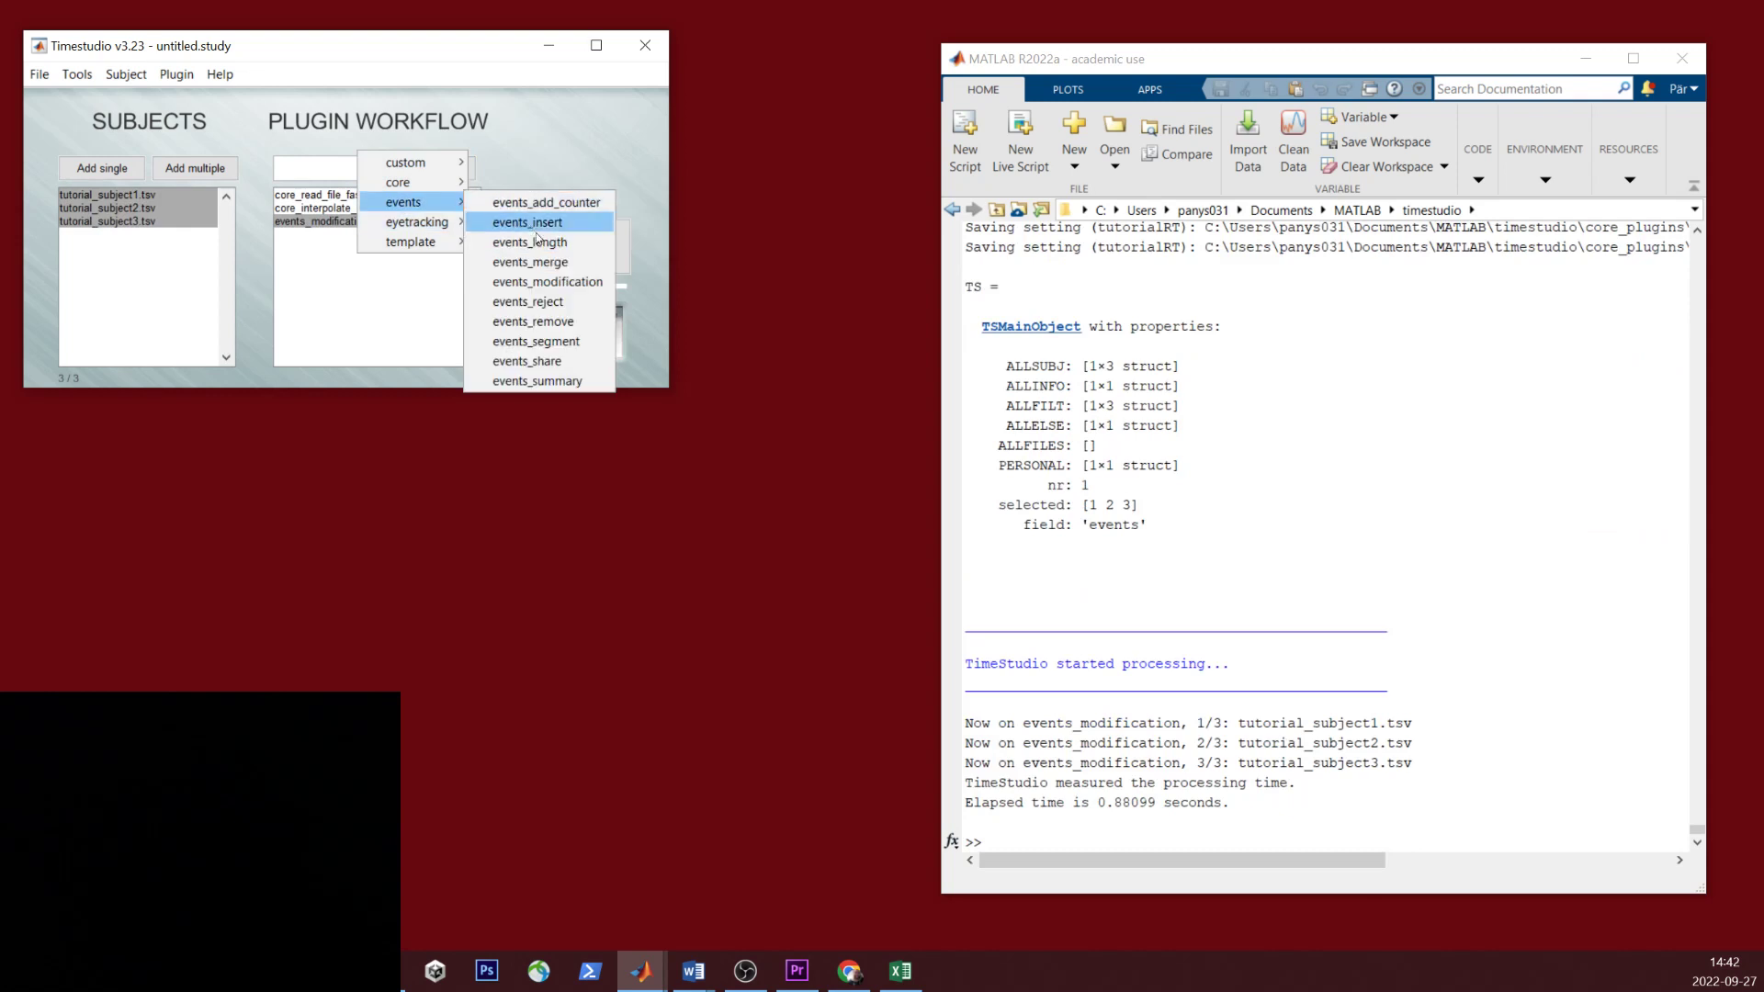
click(574, 301)
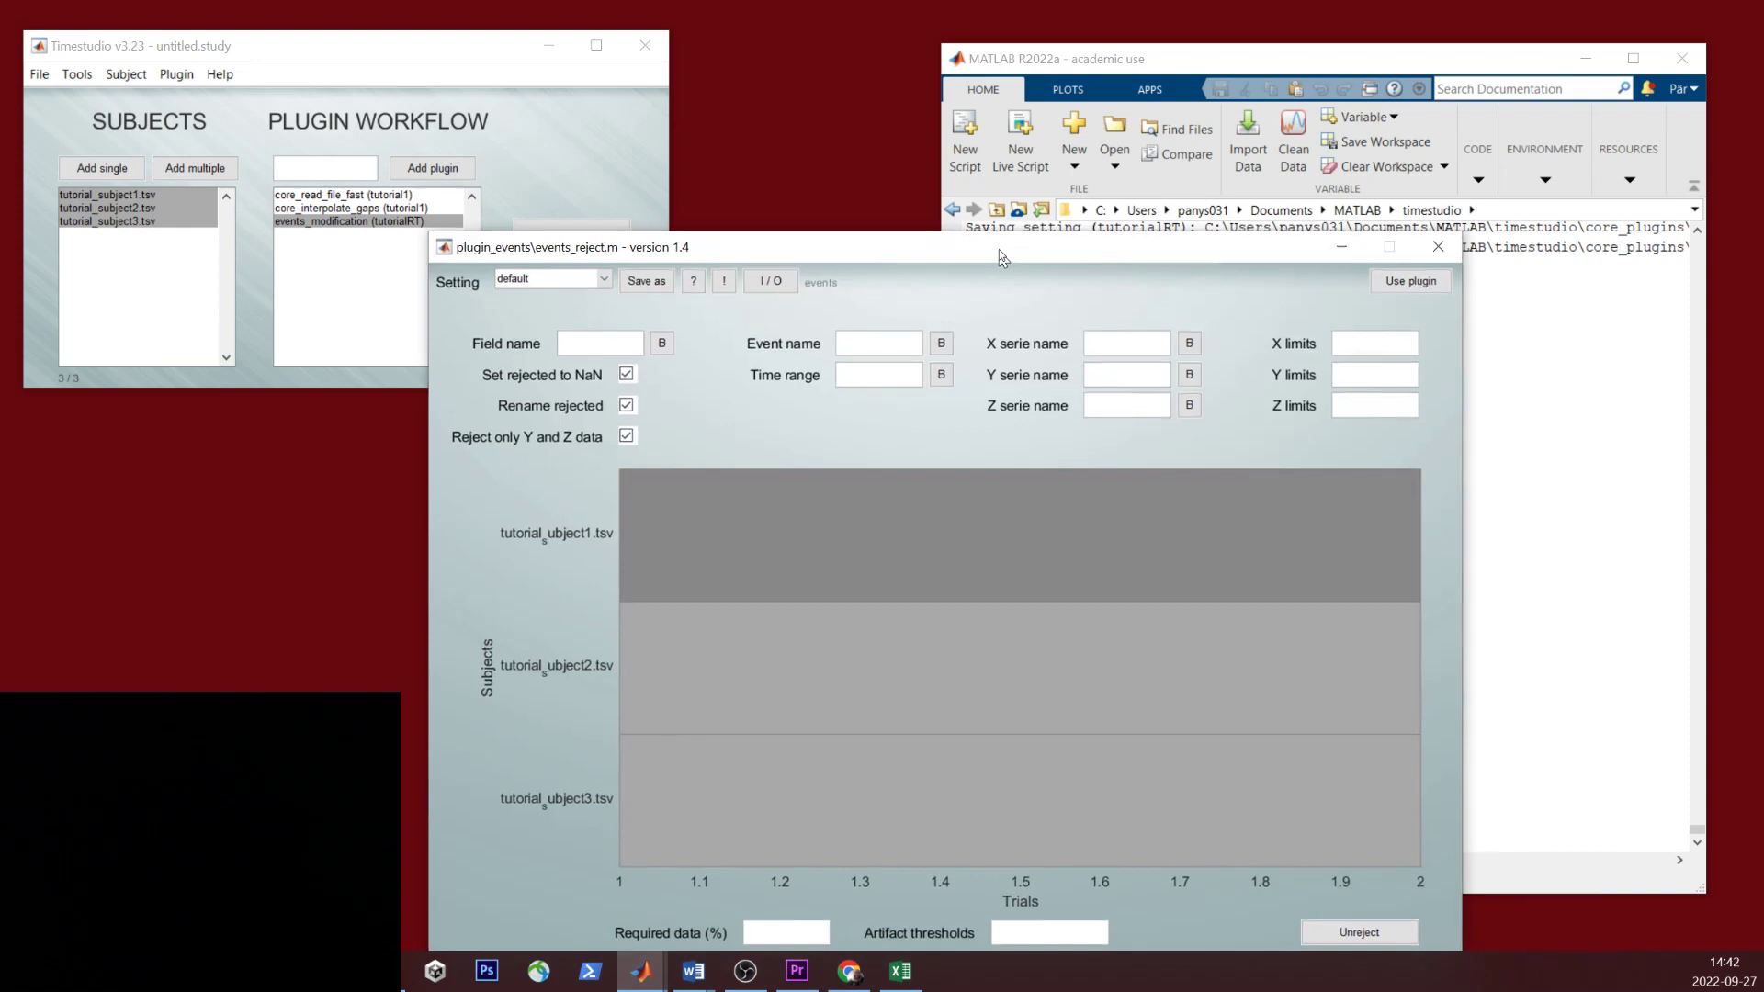
drag(1000, 250, 995, 95)
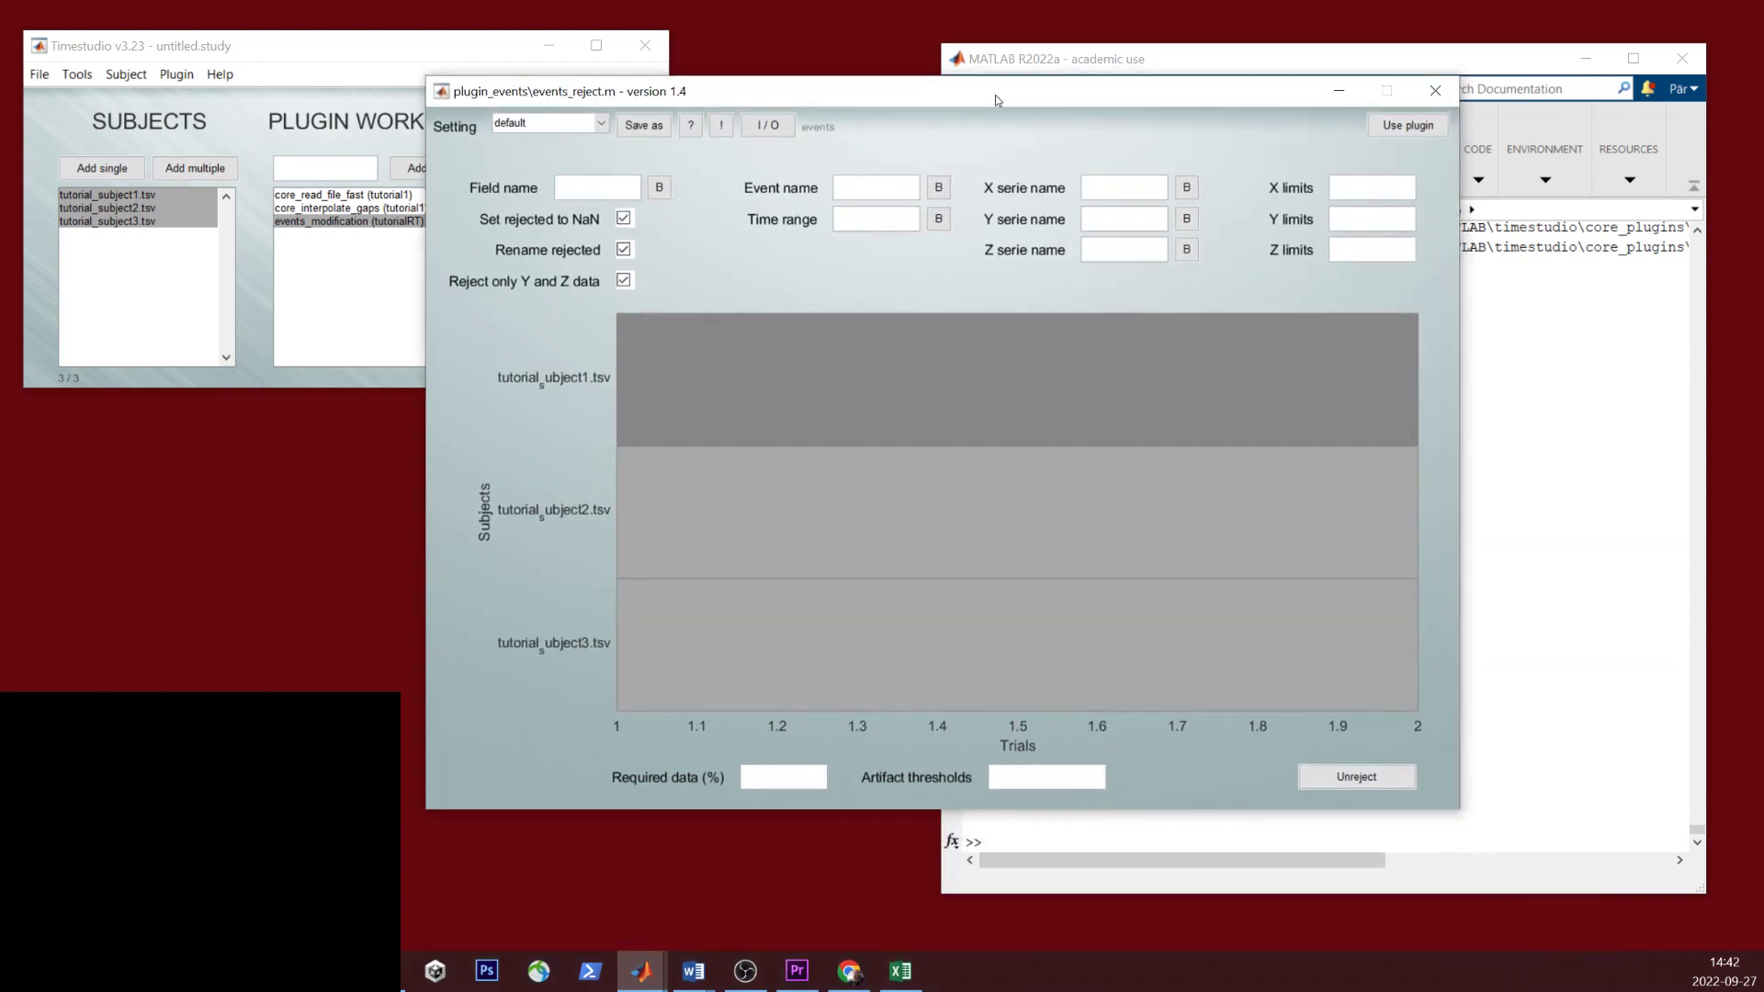
Step: Set the events_reject field name to eyetracking, the event name to rt and the time range to 0 3
click(601, 187)
text(eyetracking)
click(886, 189)
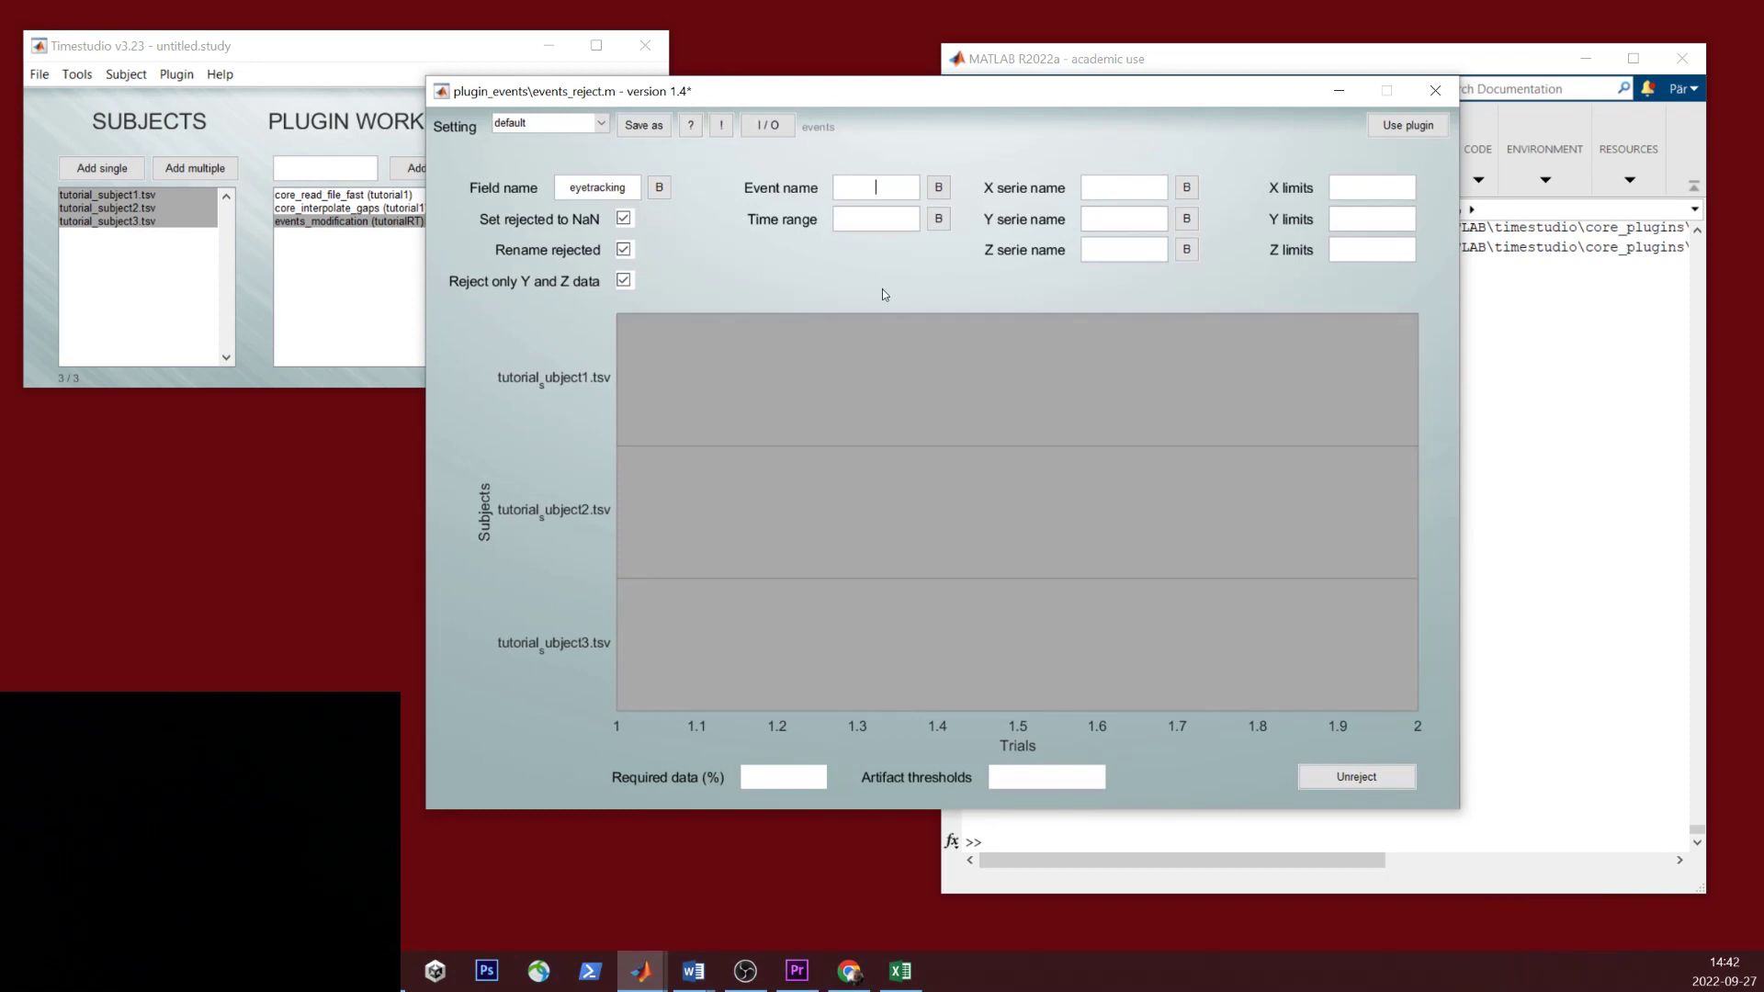
text(rt)
click(886, 217)
text(0)
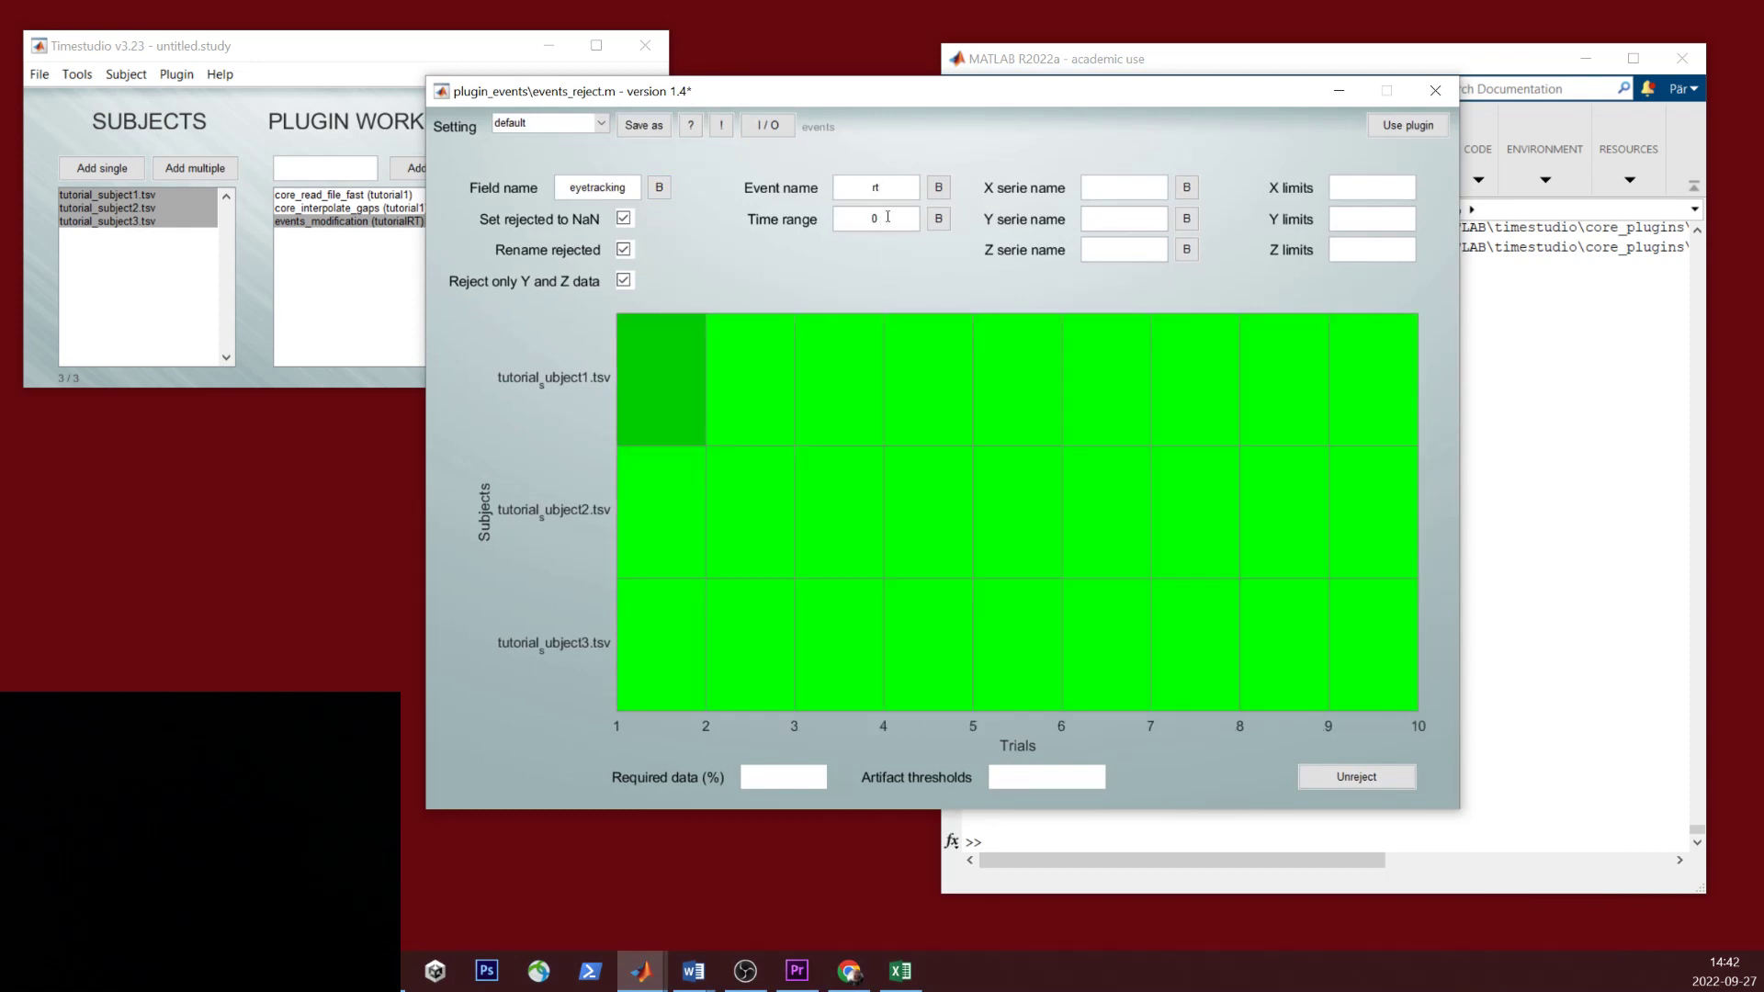
text( 3)
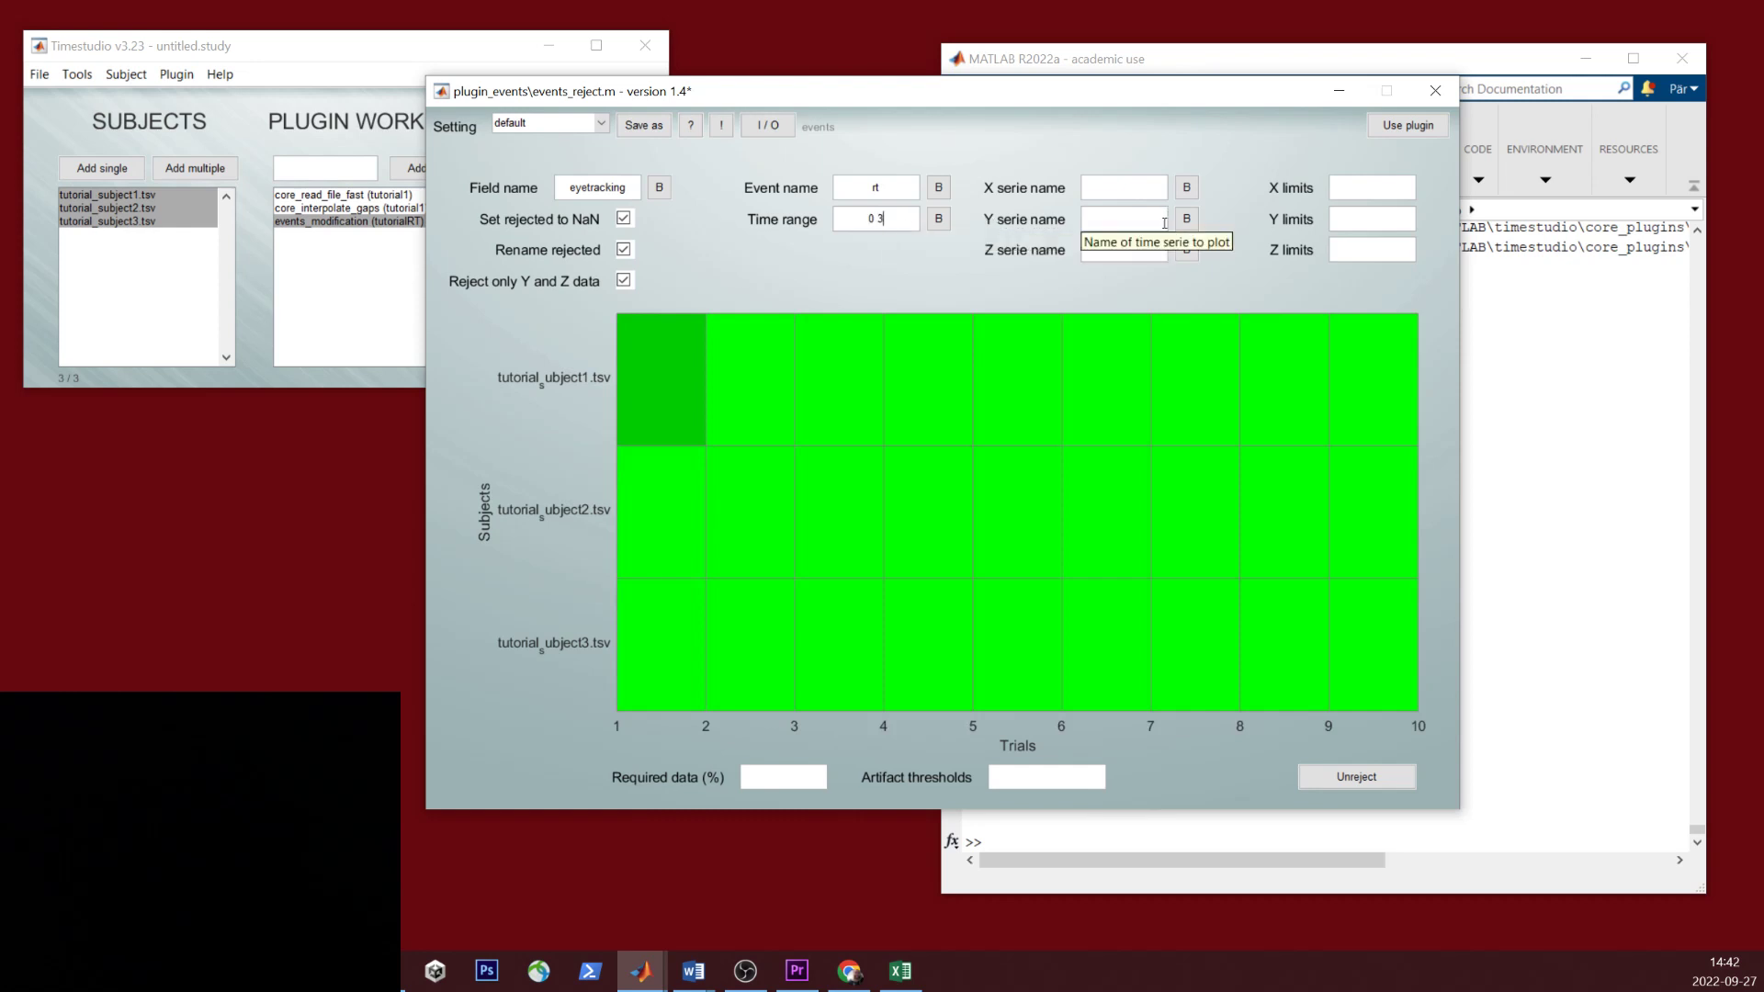
Step: Set the X series to x and the Y series to y, and require 90% data for each trial
click(1145, 188)
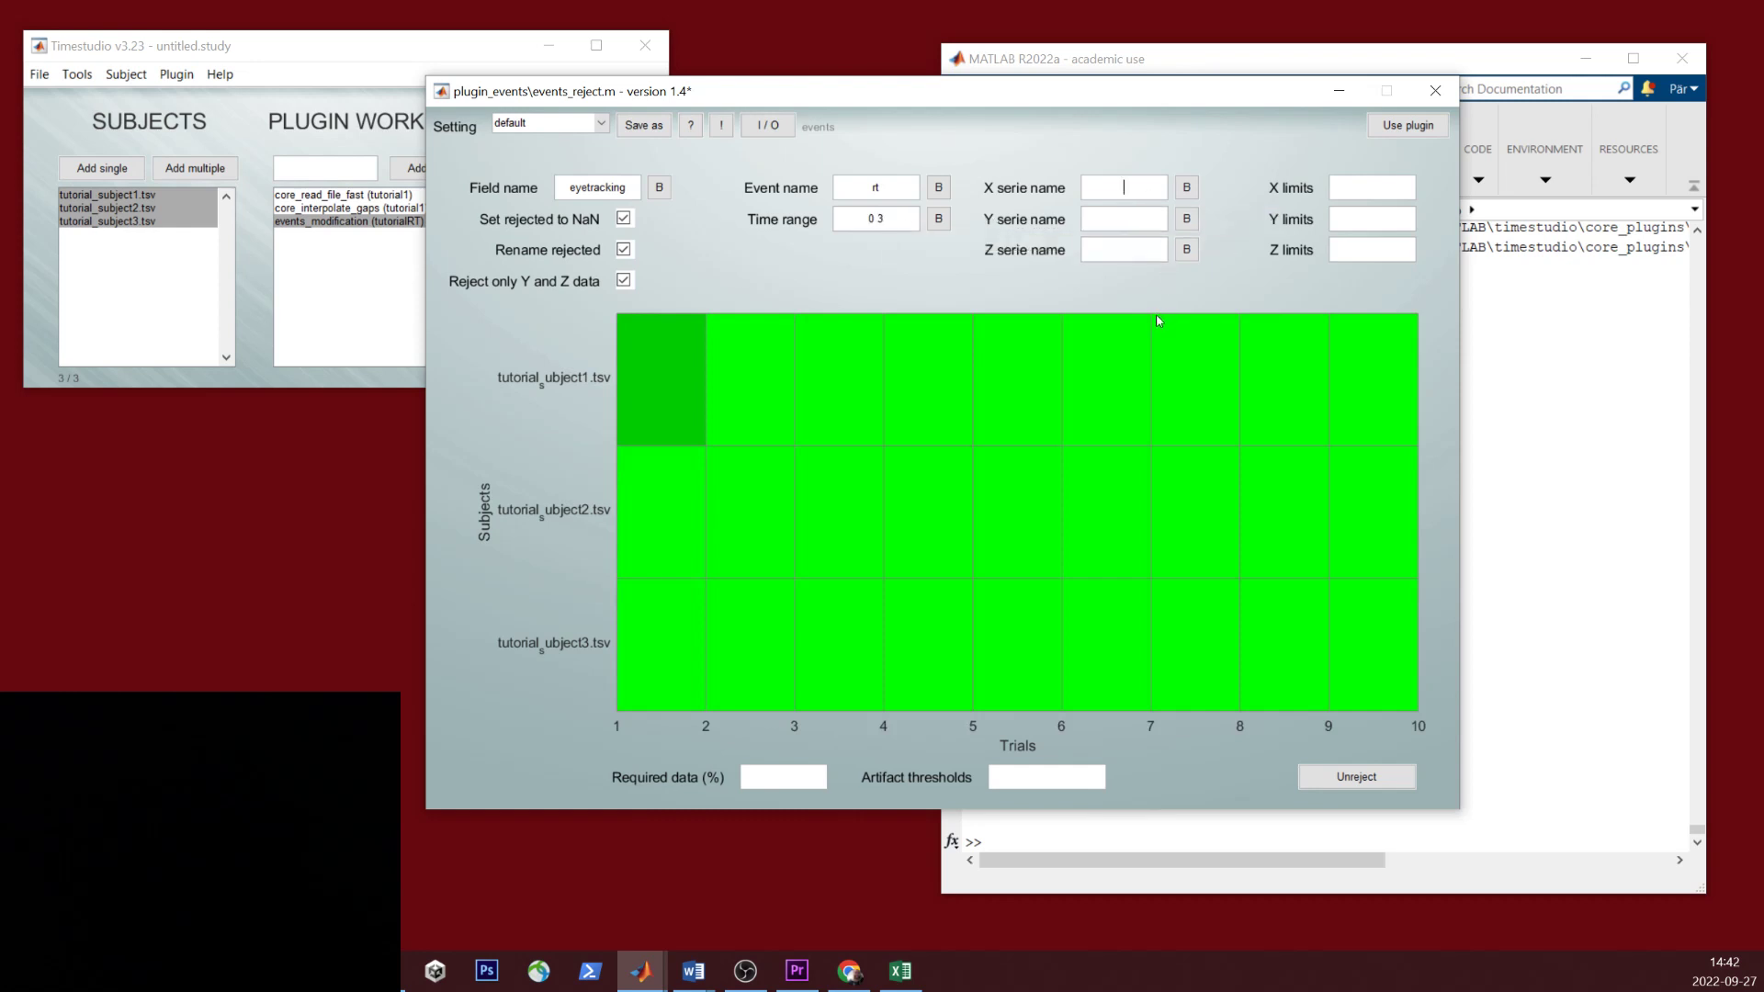
text(x)
text(90)
key(Return)
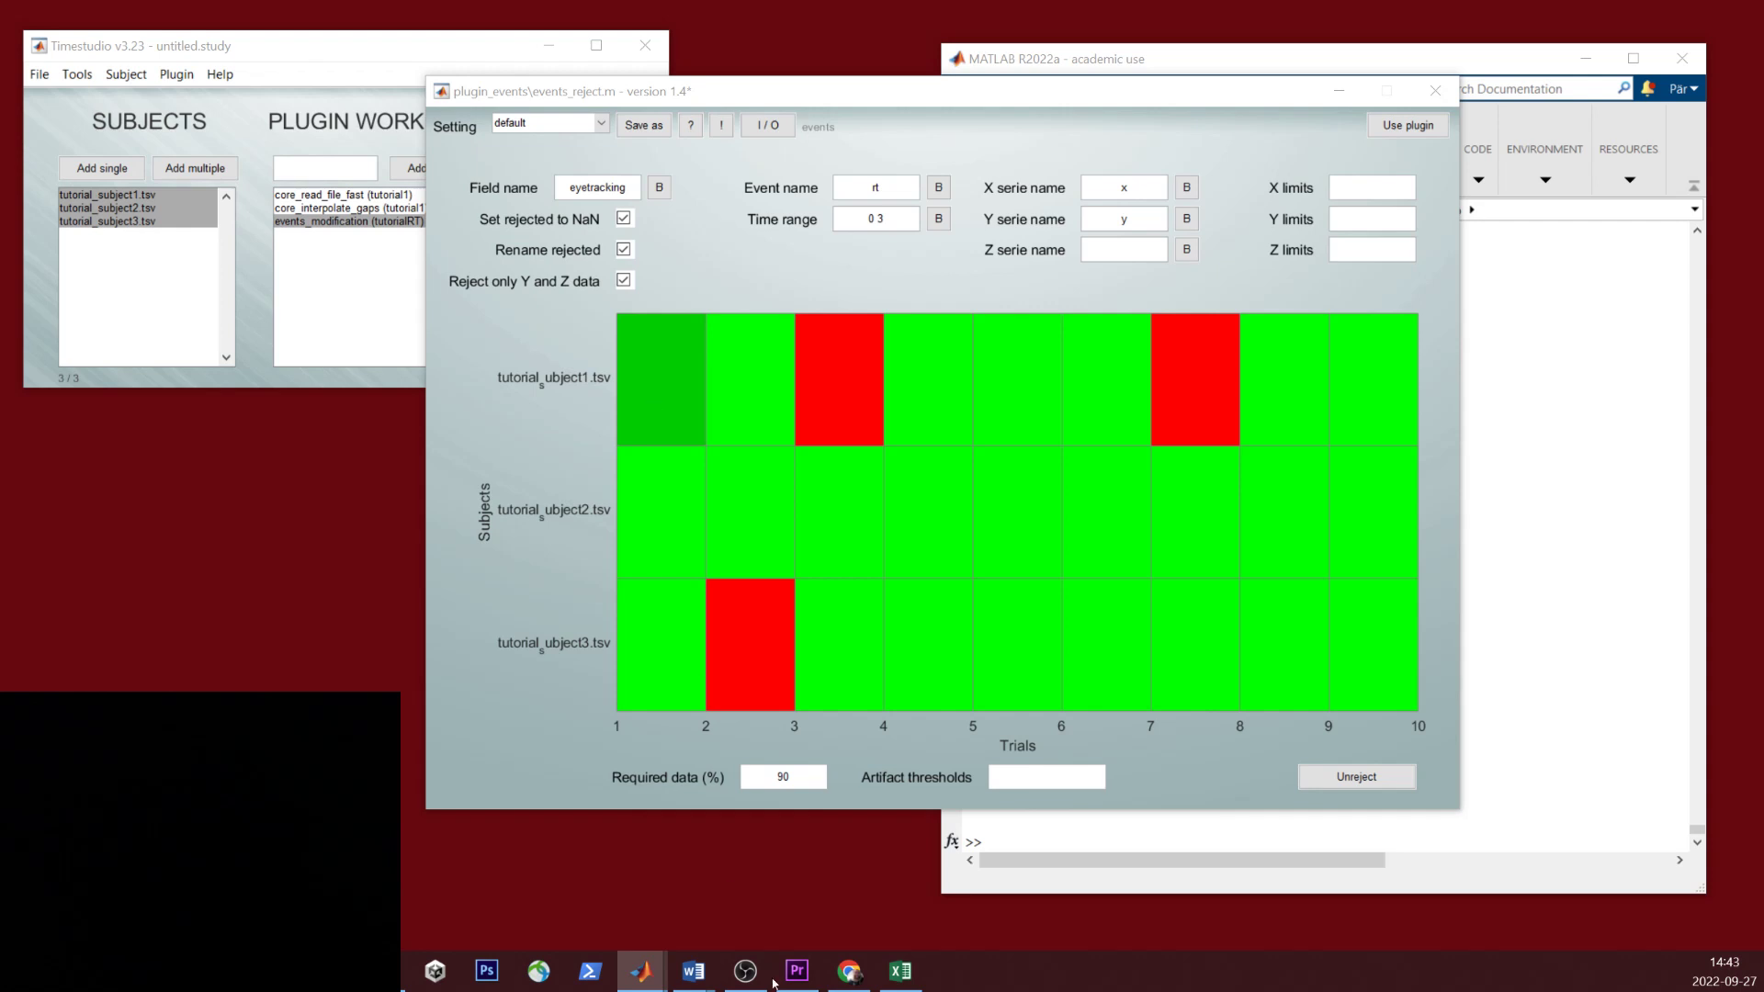
Step: Plot the first trial of tutorial_subject1 and set the X limits to 0 1920 and the Y limits to 0 1080
click(660, 379)
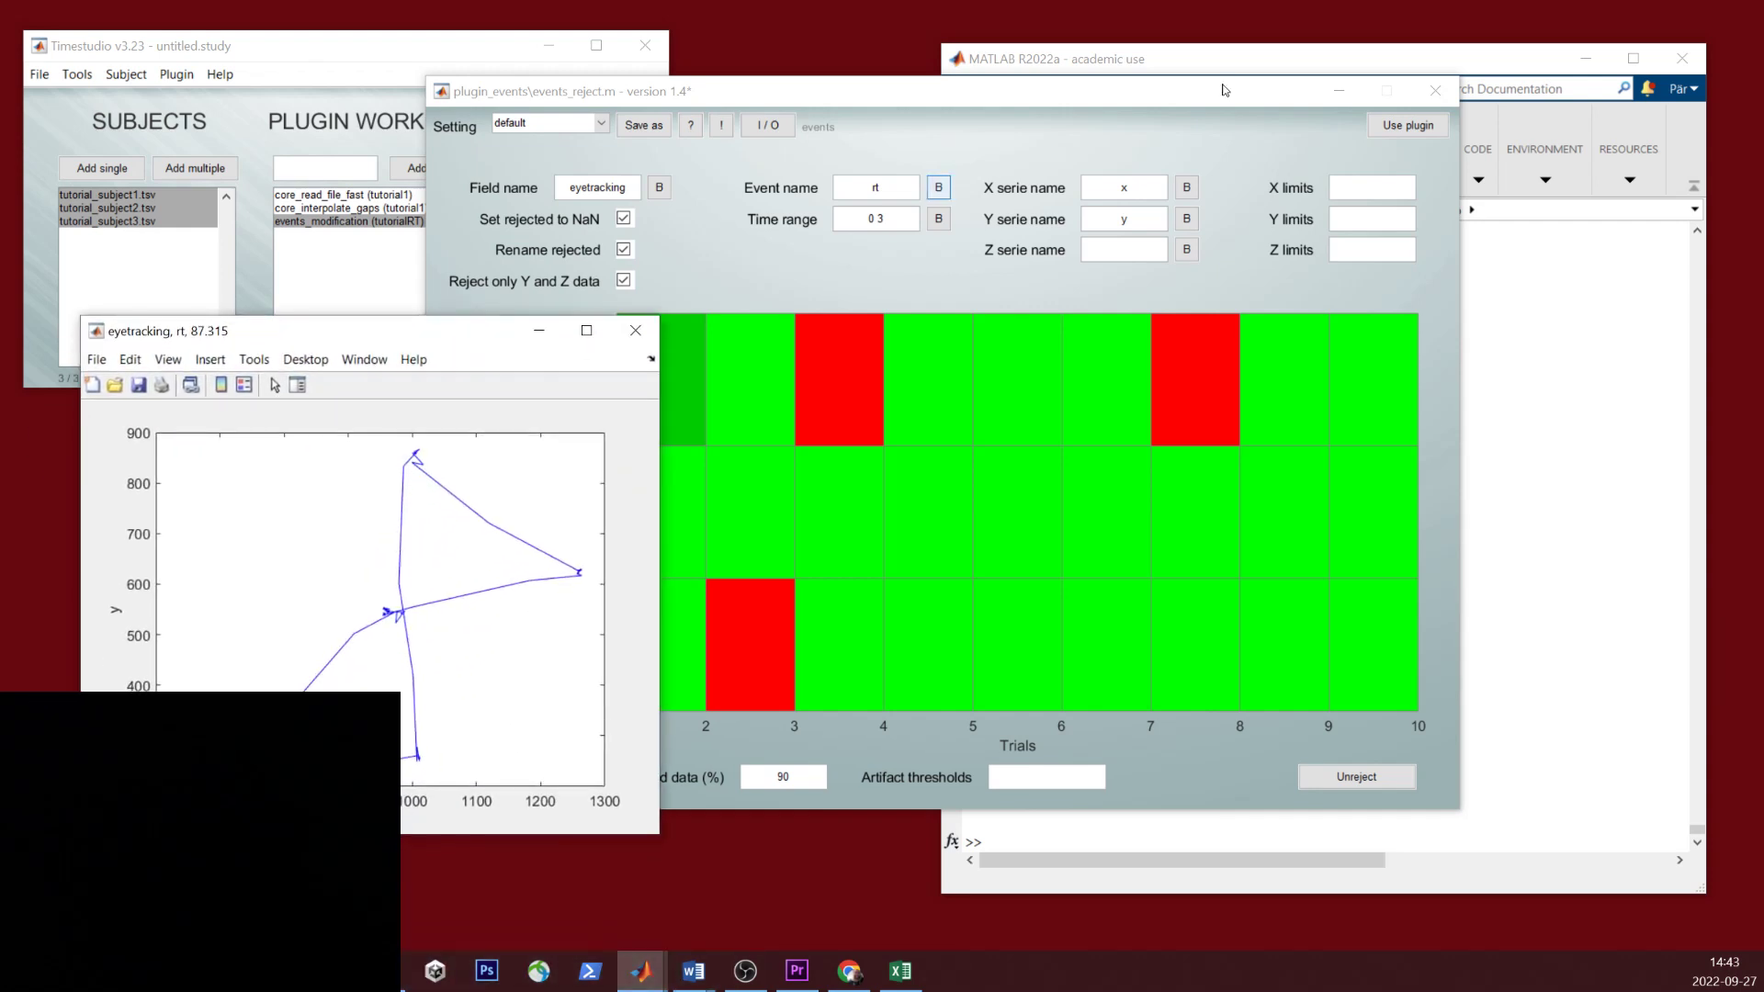
click(1349, 194)
text(0 1920)
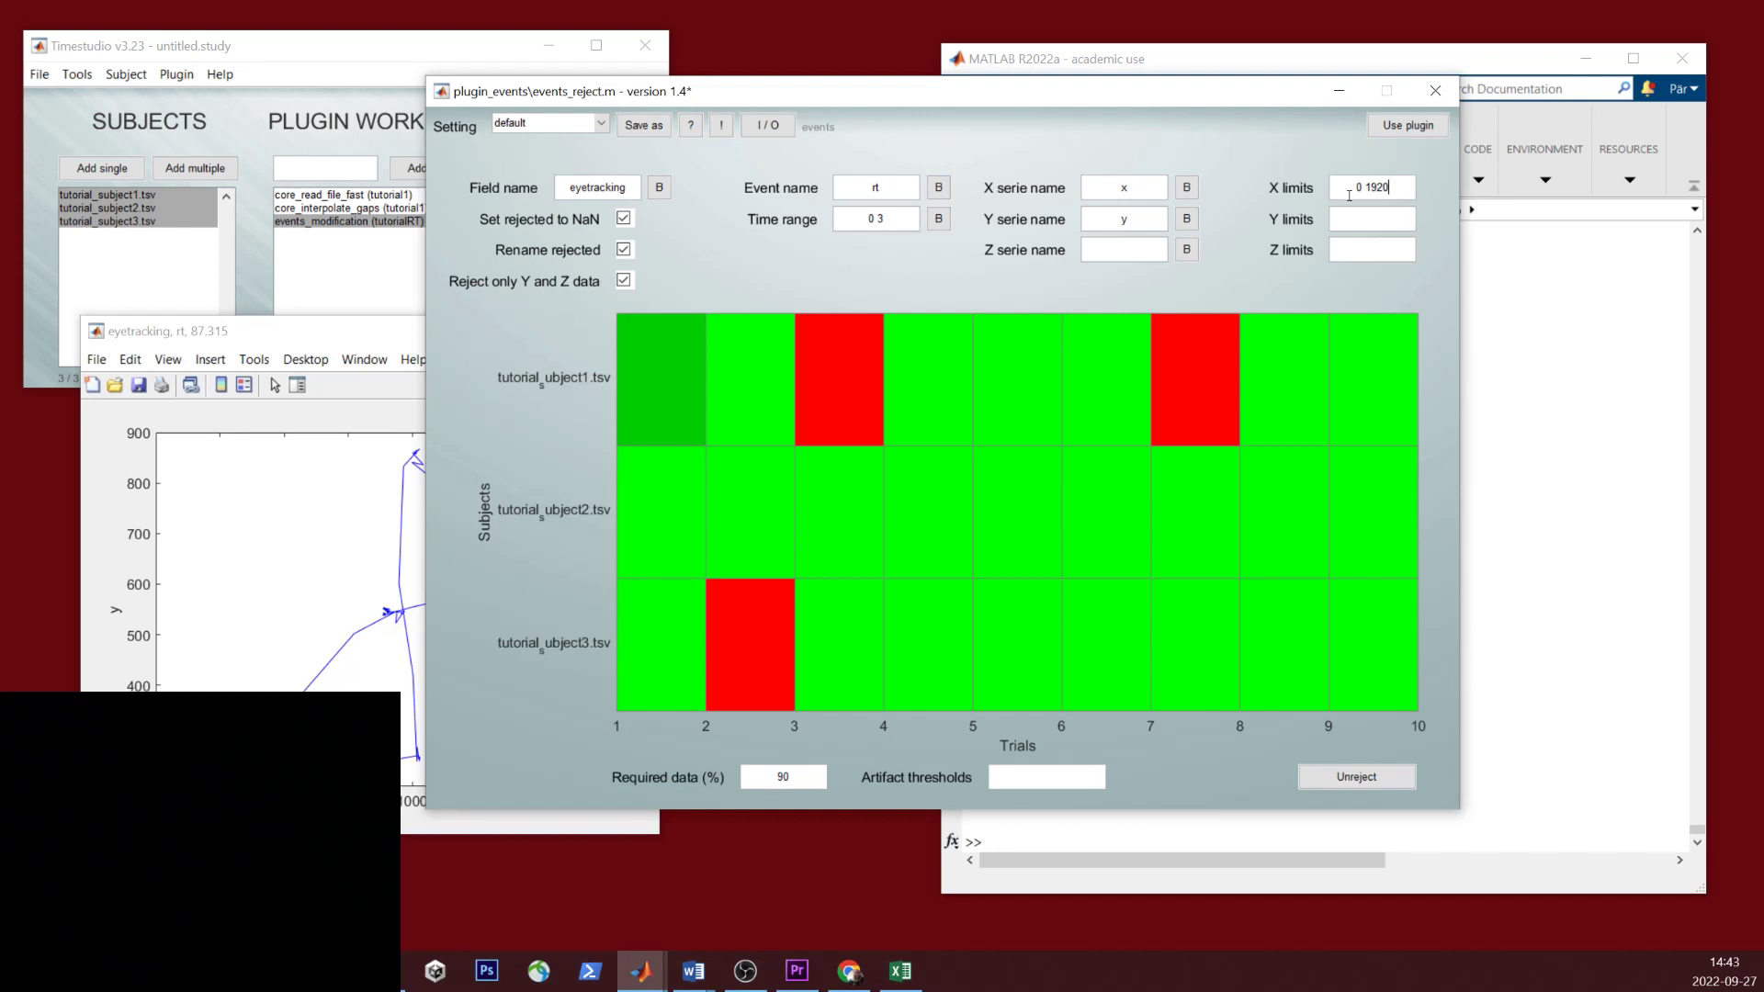
key(Tab)
text(0 1080)
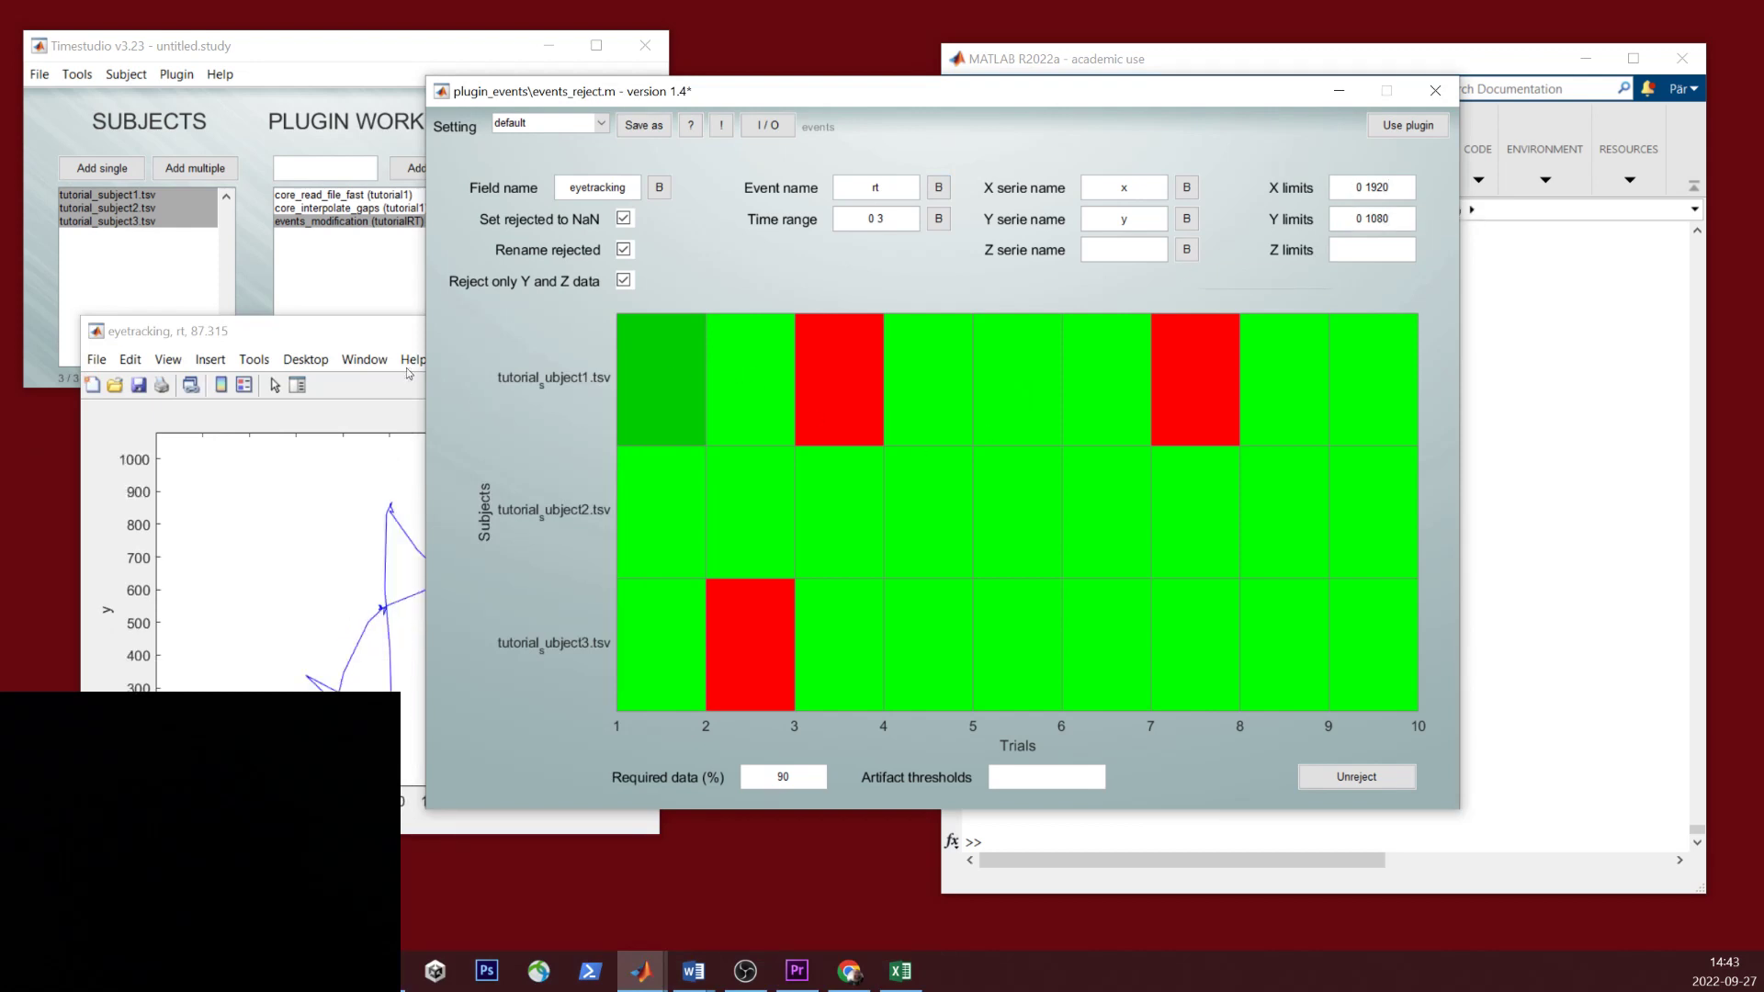
click(298, 346)
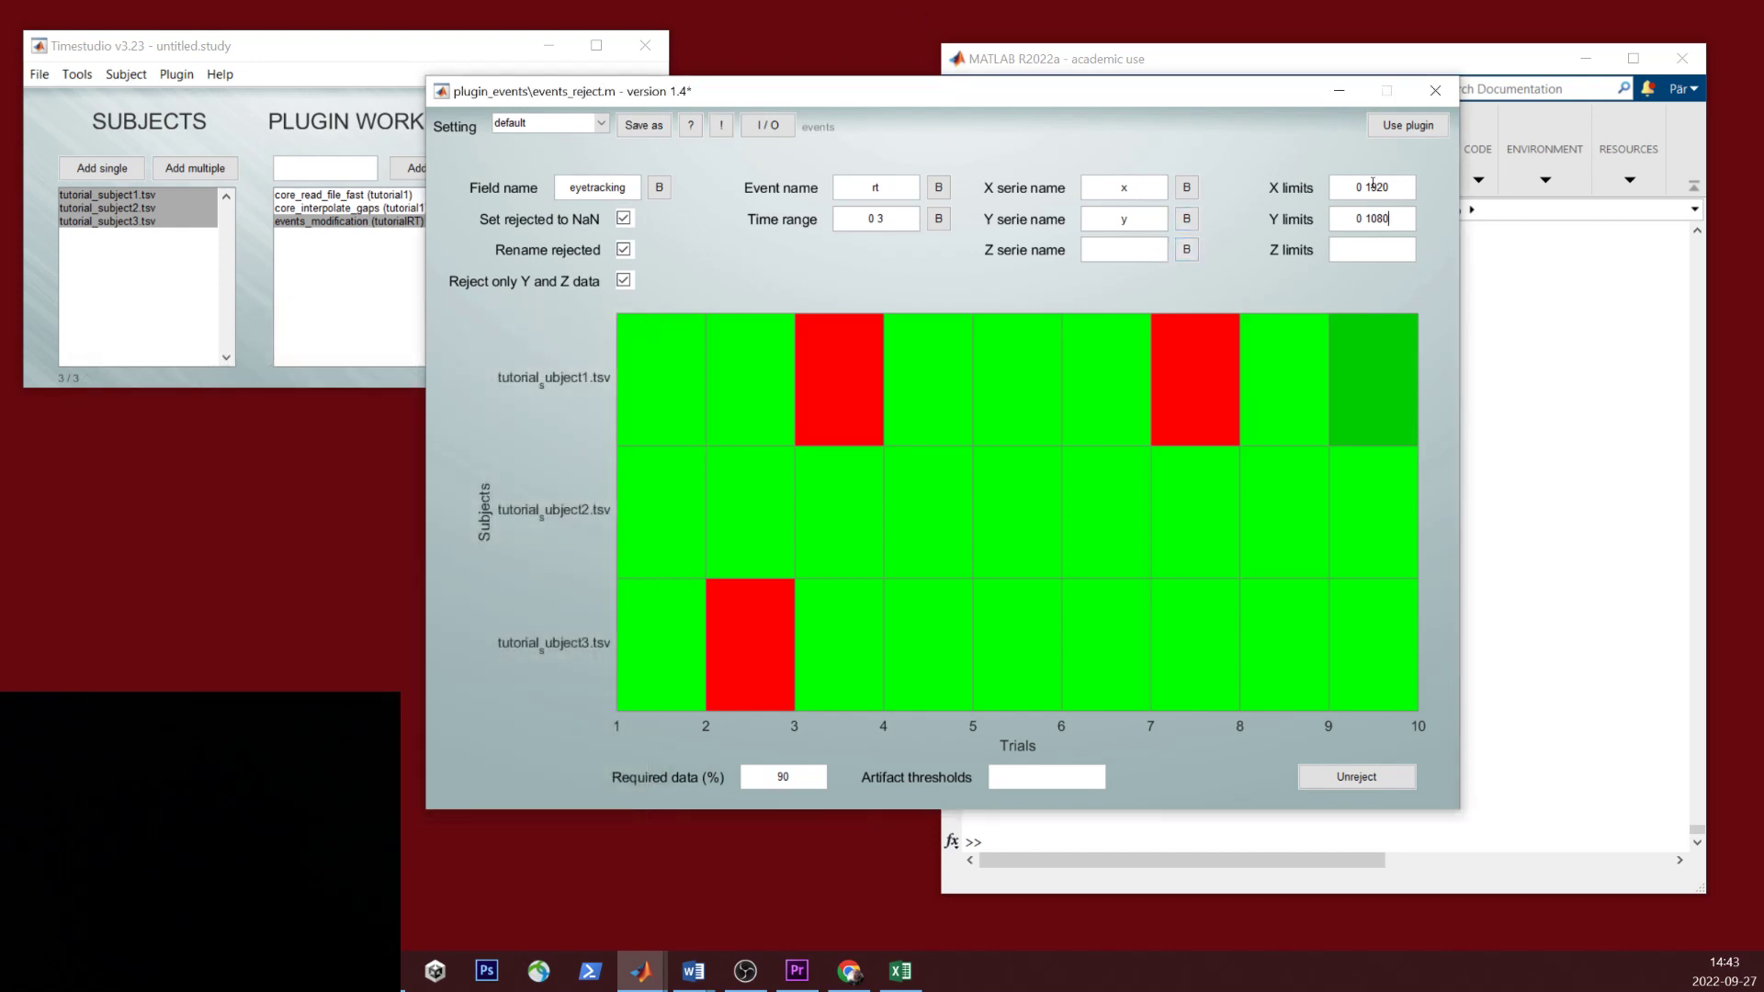
Step: Save the events_reject setting as tutorialRT and add the plugin to the workflow
click(1407, 125)
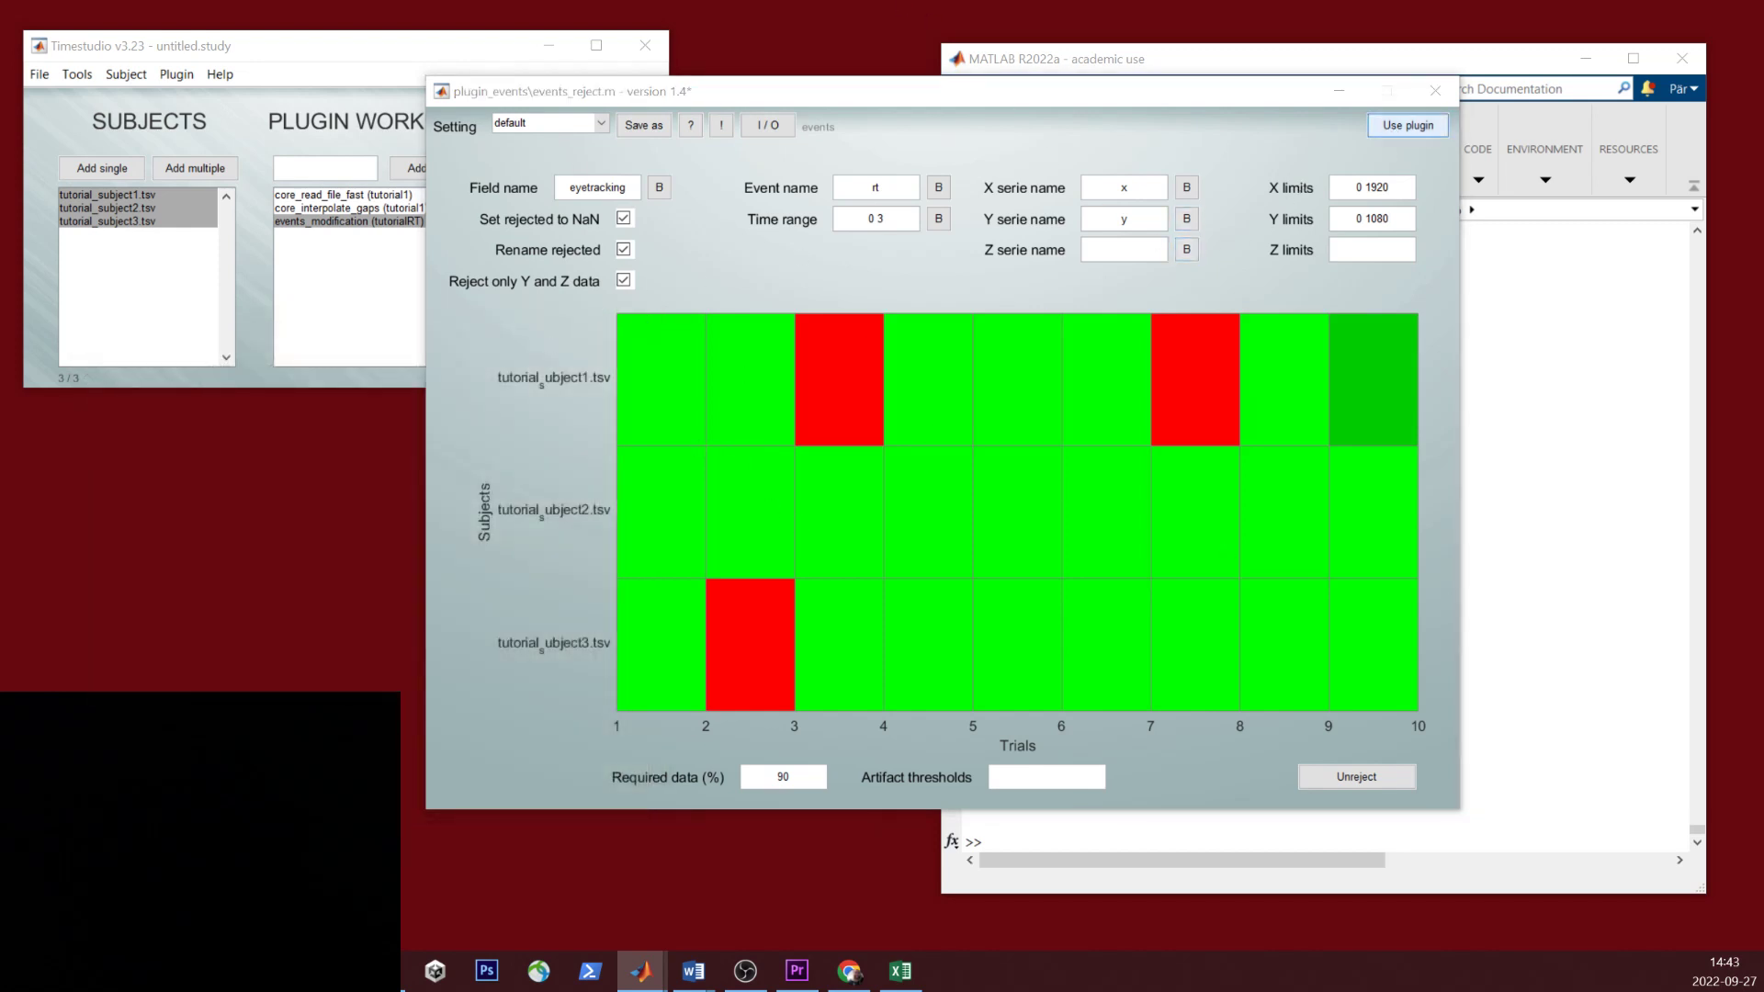
text(tuto)
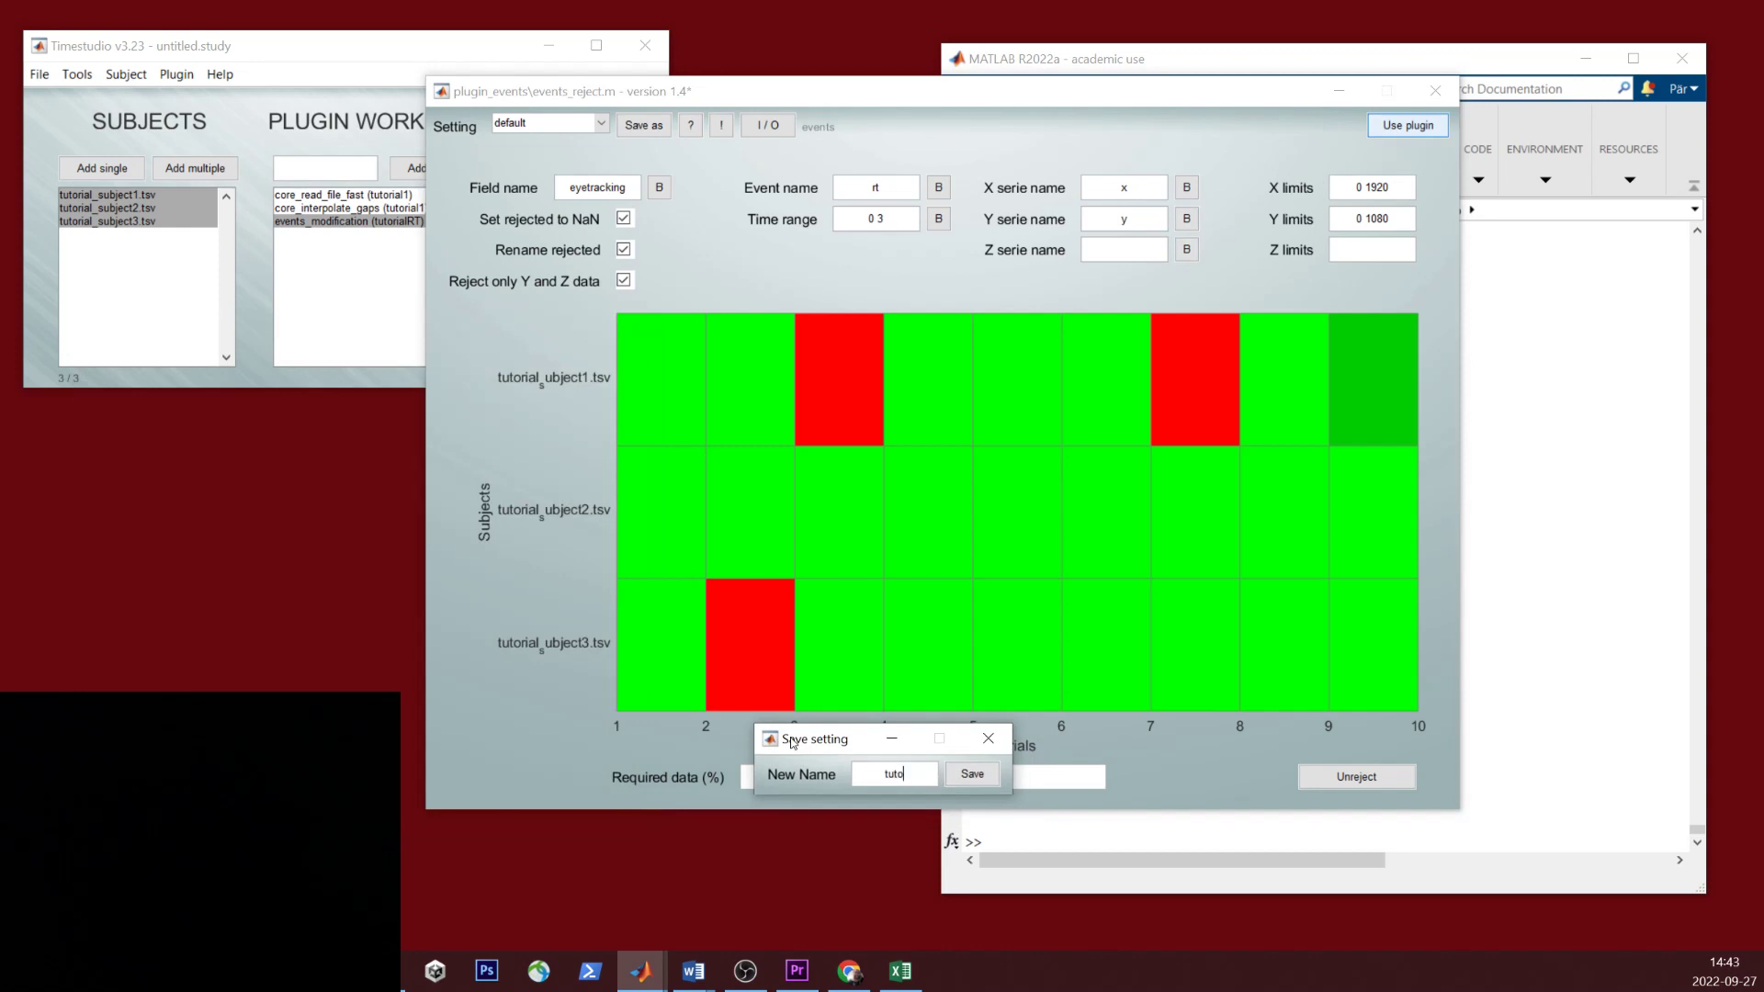
text(rialRT)
key(Return)
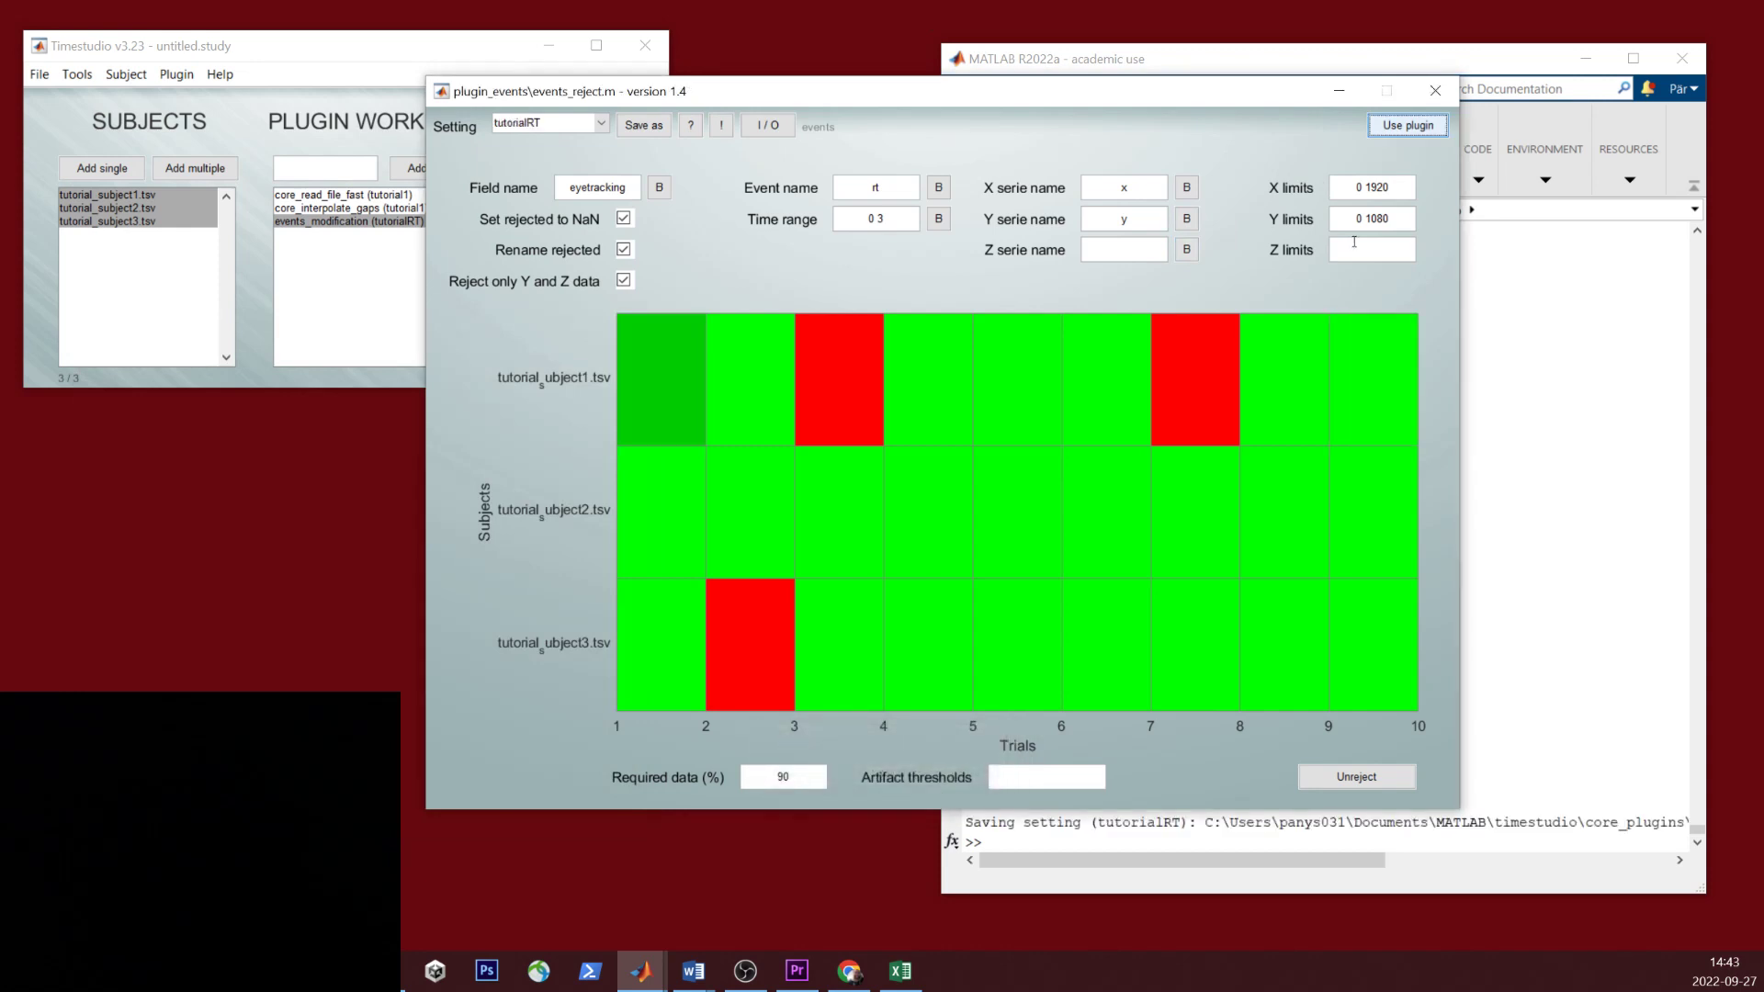
click(1438, 129)
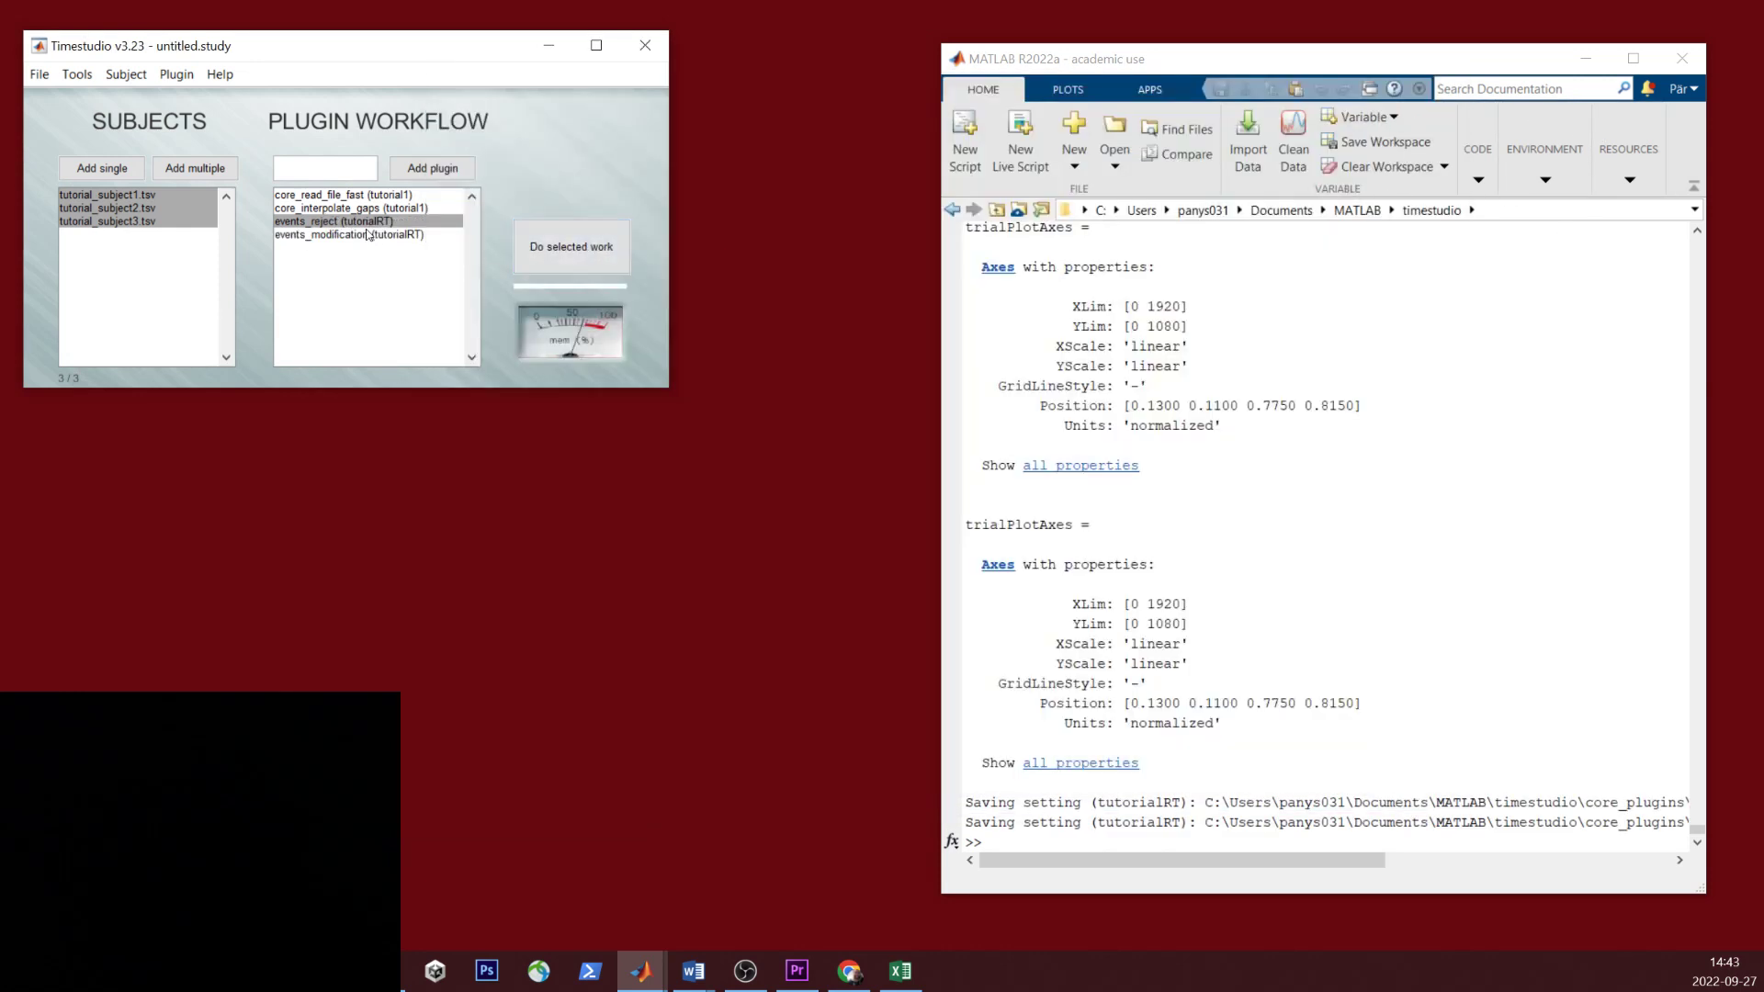
Step: Move events_reject below events_modification in the workflow and run it on the three selected subjects
drag(374, 233, 376, 235)
click(564, 255)
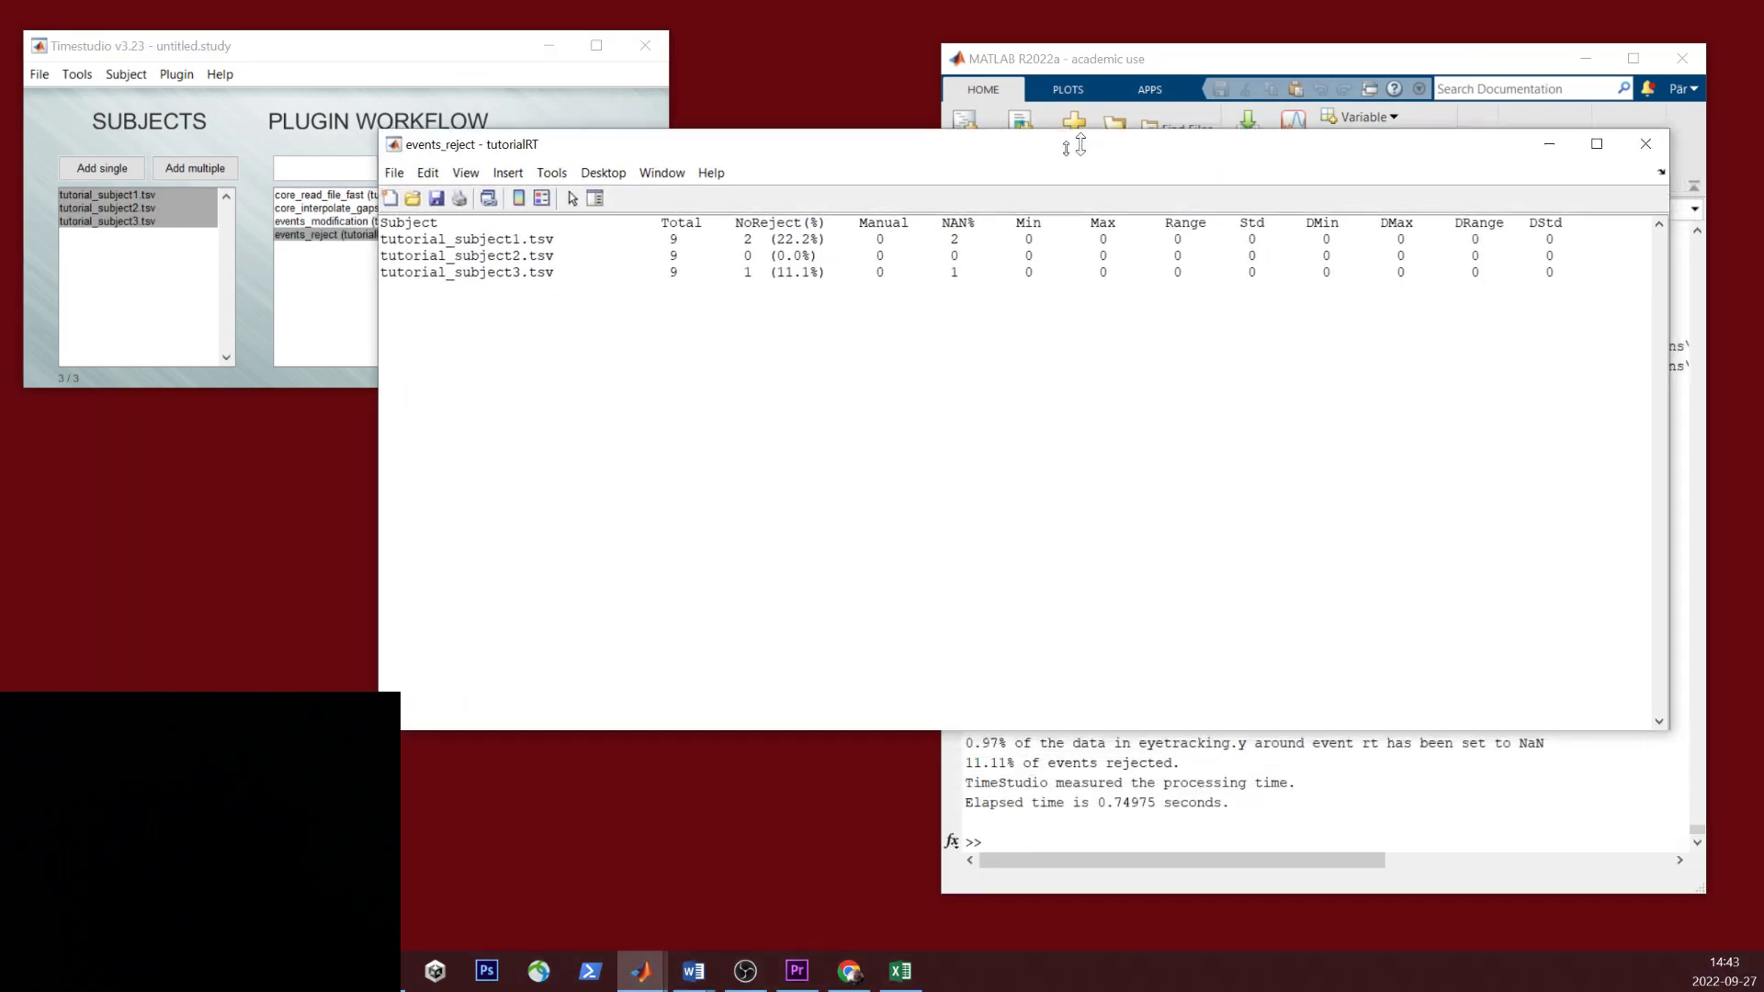
Step: Check the number of rejected trials for each subject in the events_reject results, then close the results window
drag(592, 298, 580, 296)
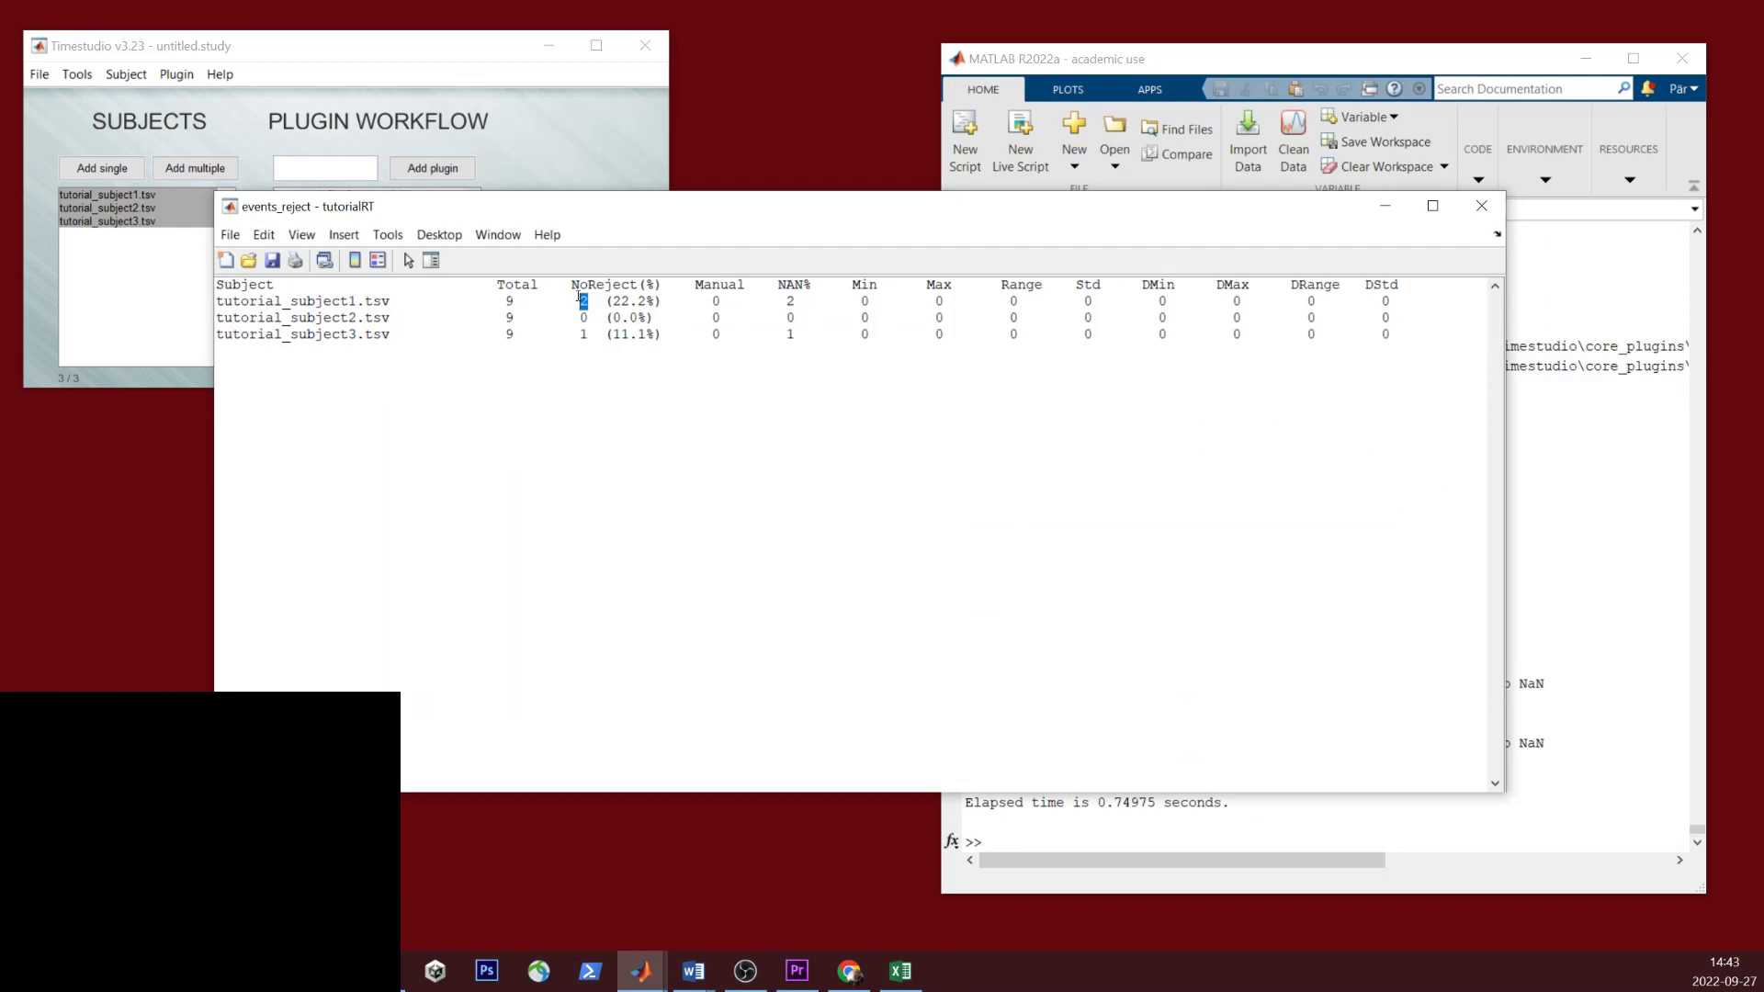
double_click(584, 332)
click(1481, 206)
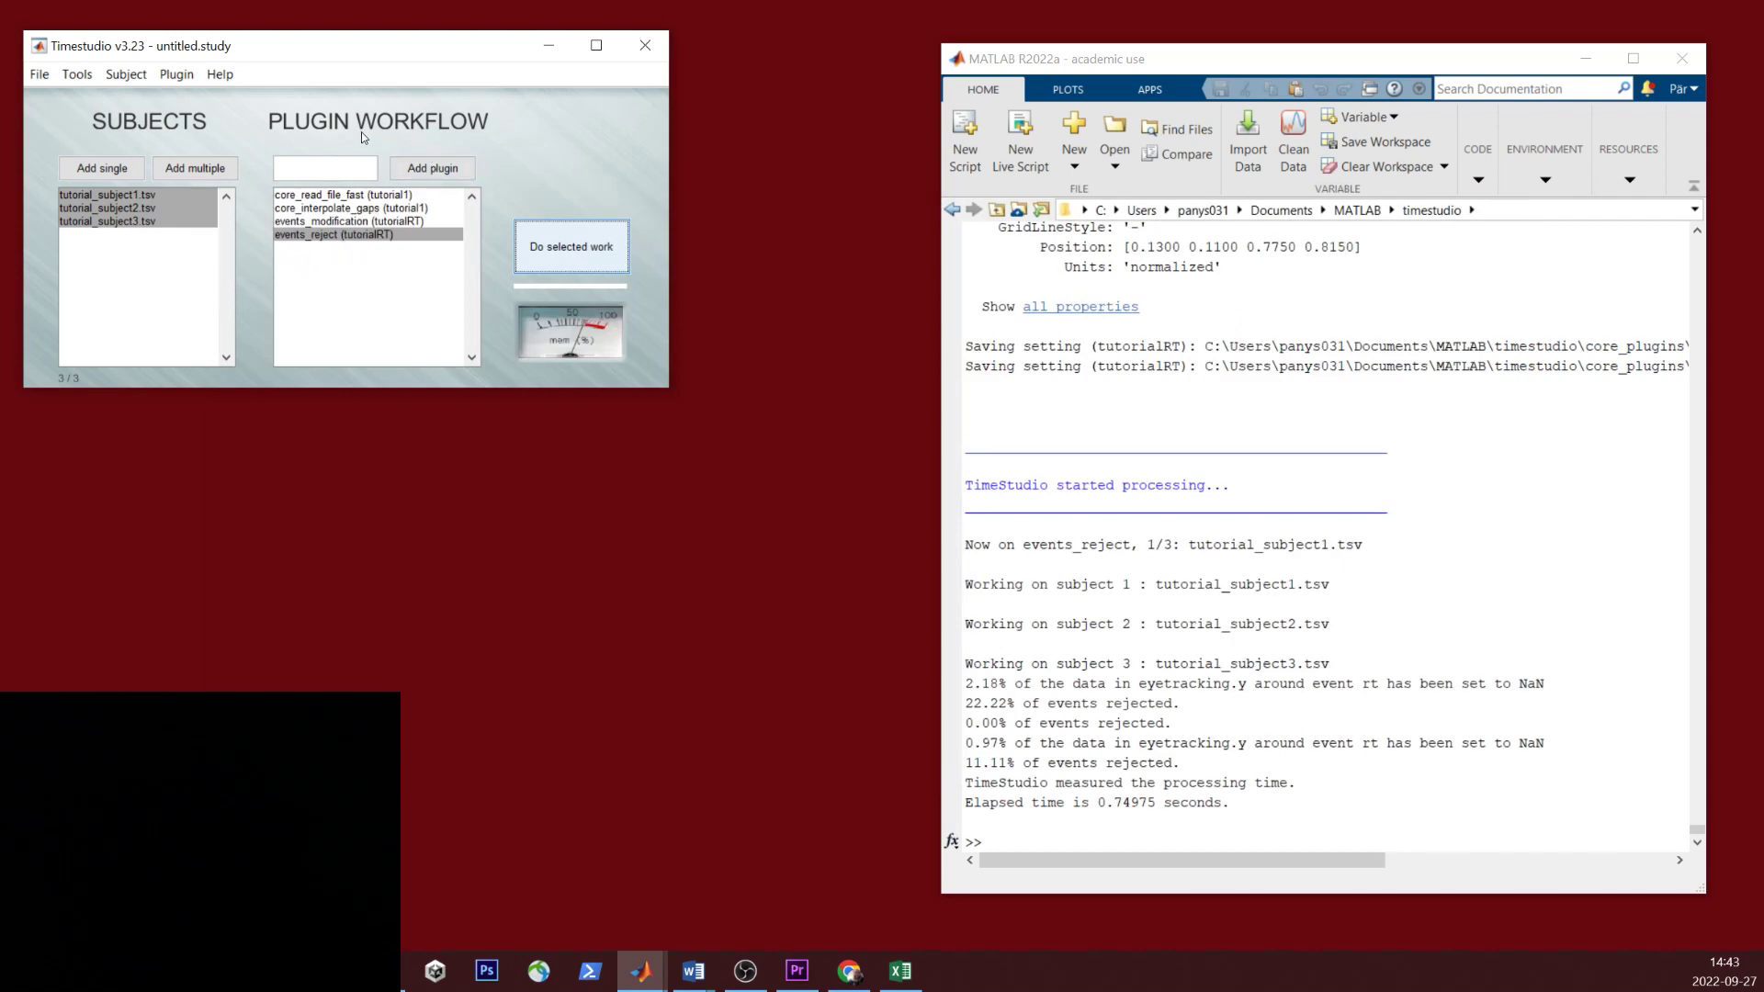
Step: Add eyetracking_AOI_clear with its setting saved as tutorialRT at the end of the workflow and run it on the three selected subjects
click(423, 169)
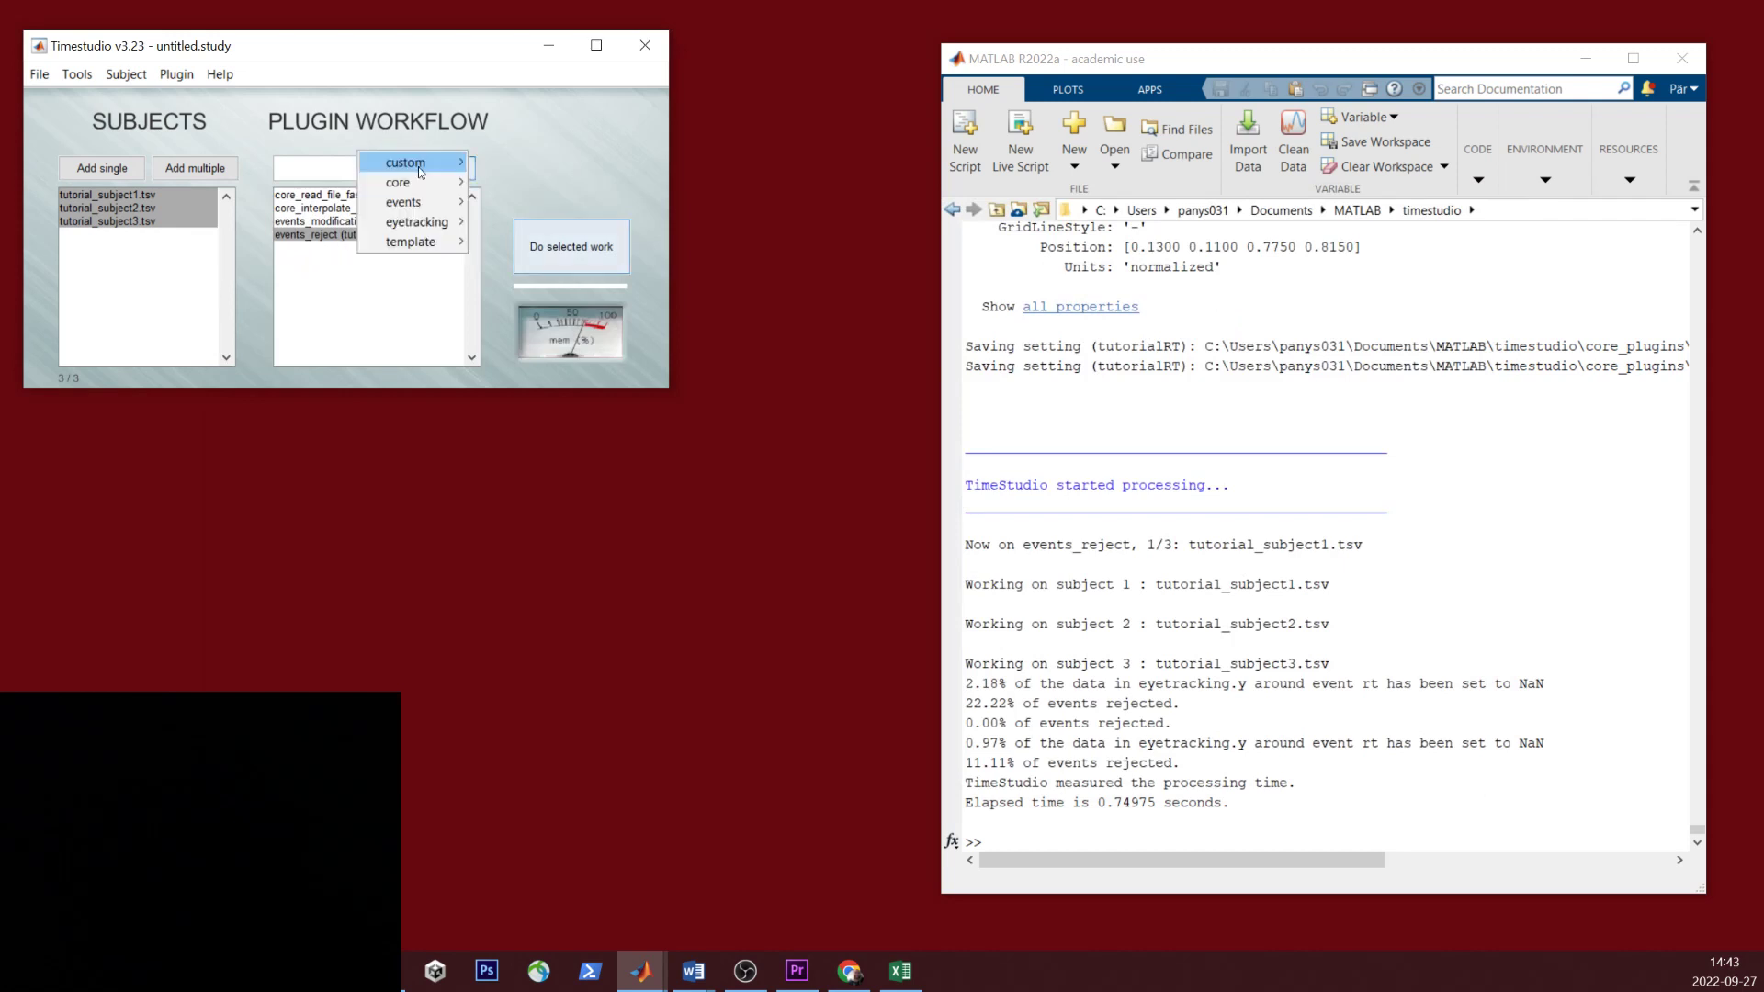
mouse_move(419, 202)
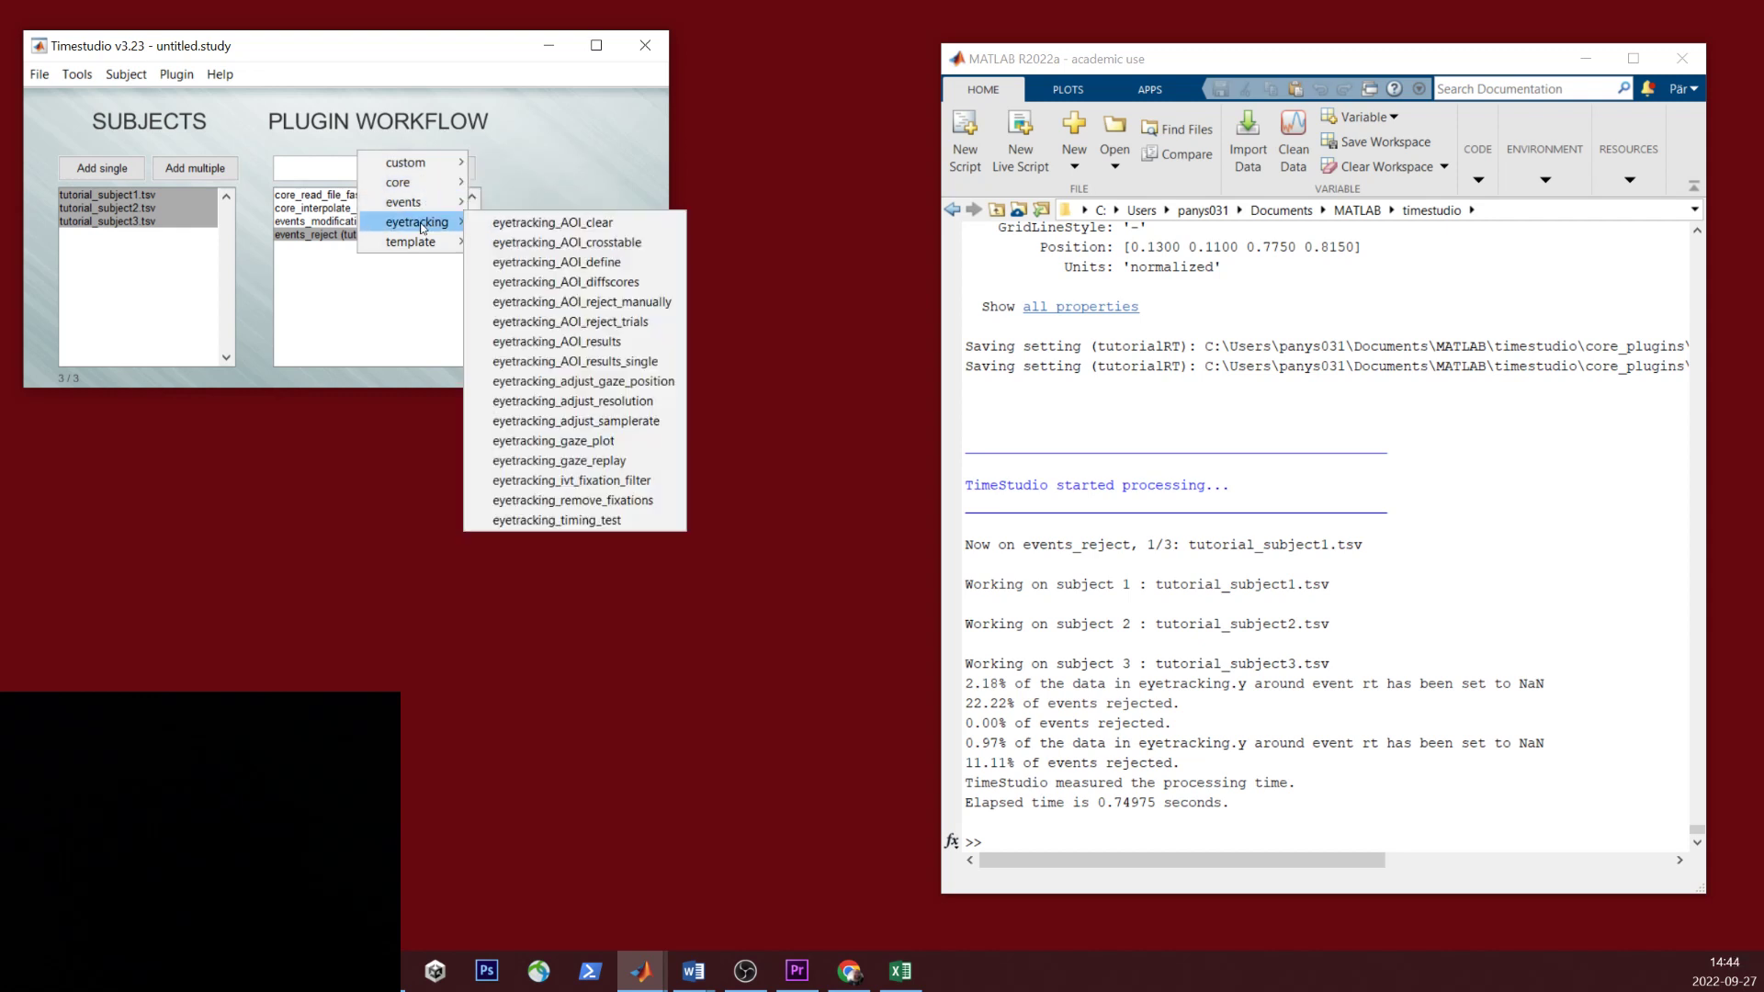
click(537, 224)
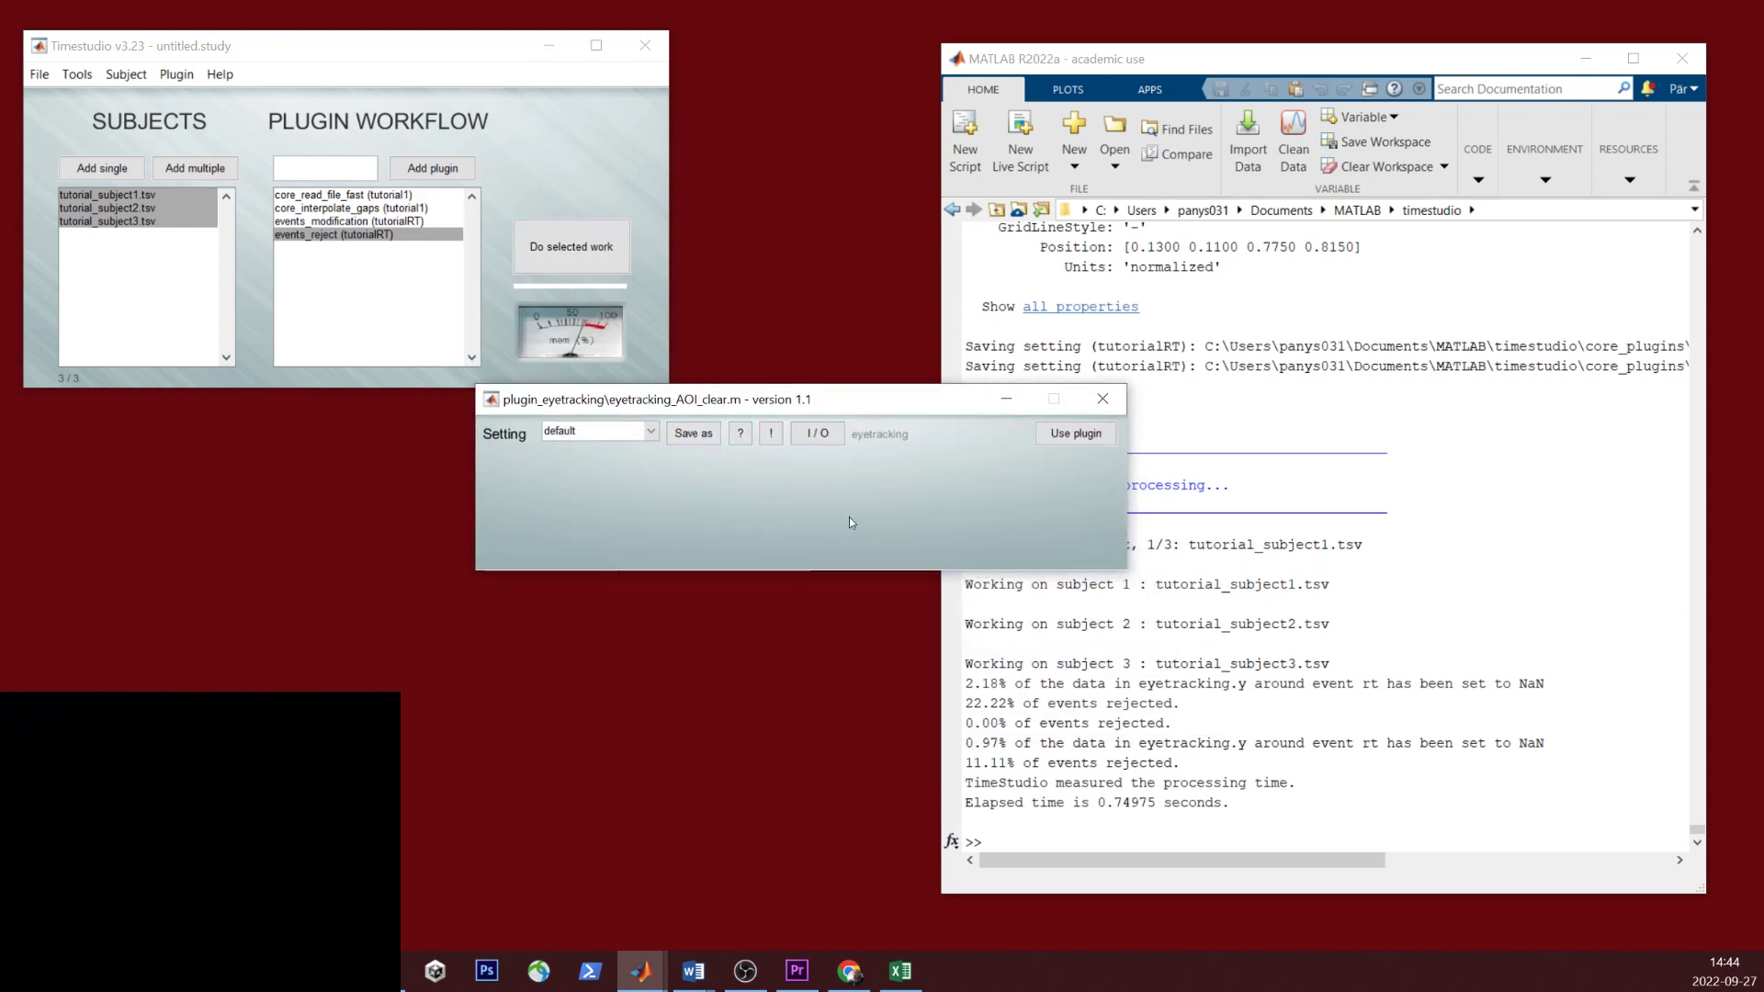
click(1070, 435)
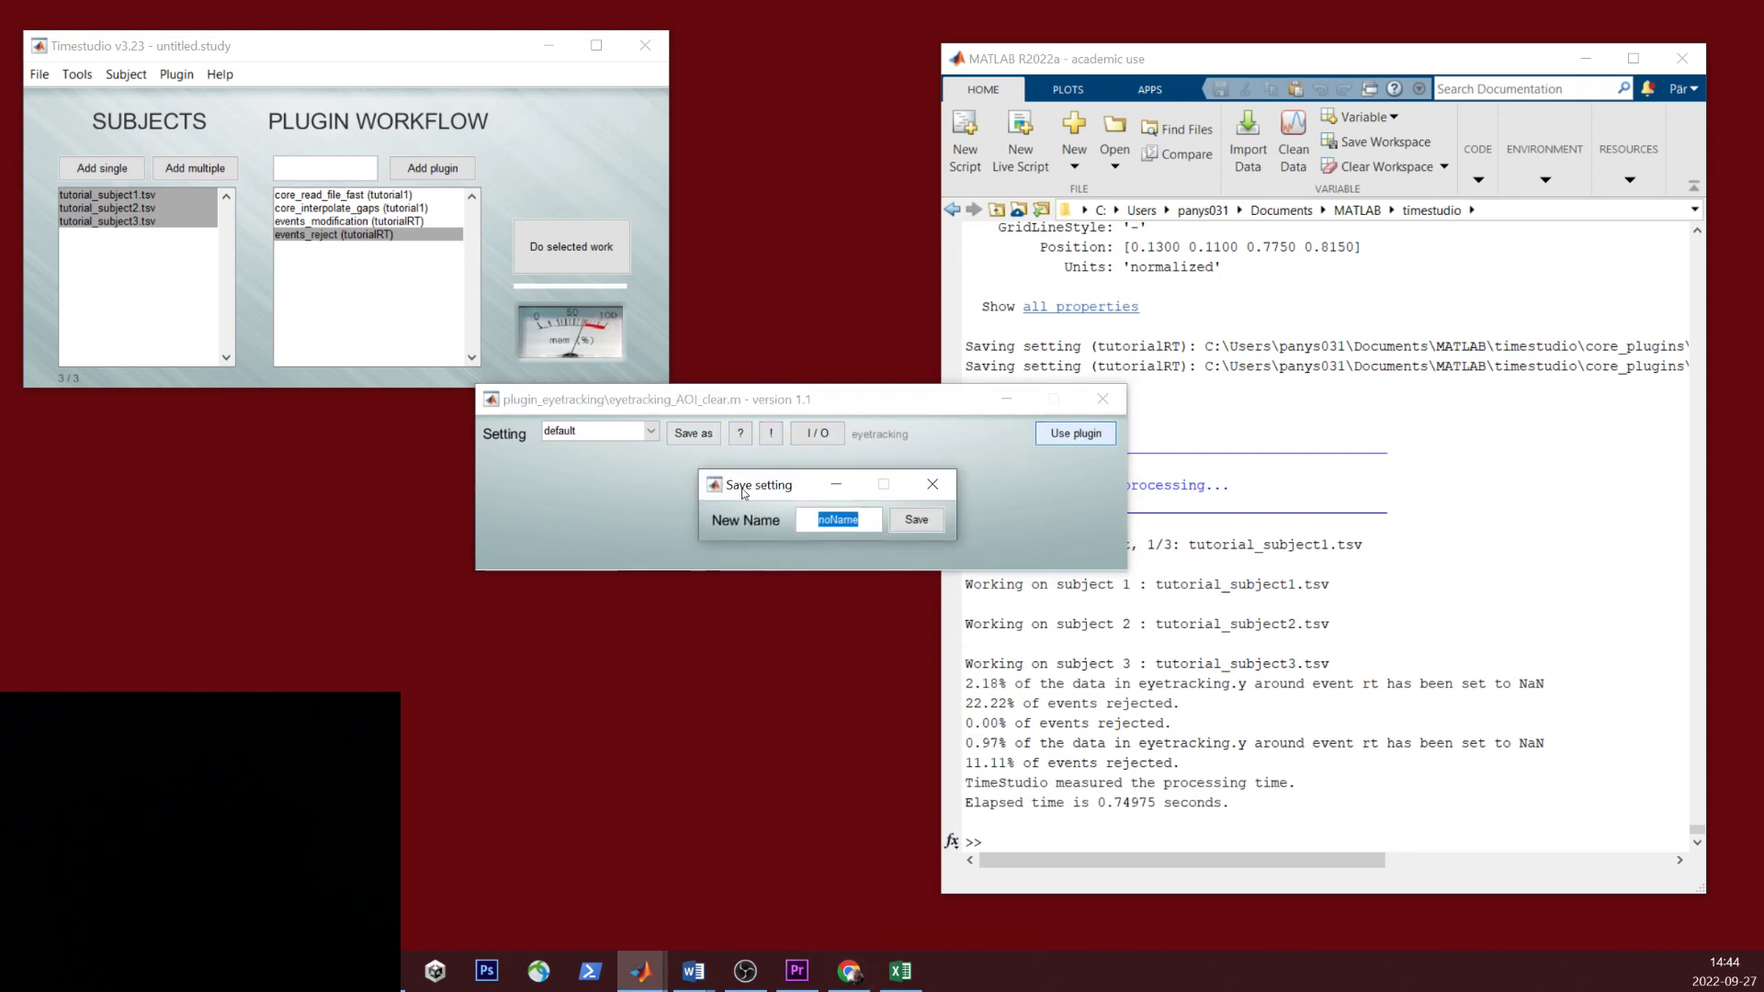
text(tutorialRT)
key(Return)
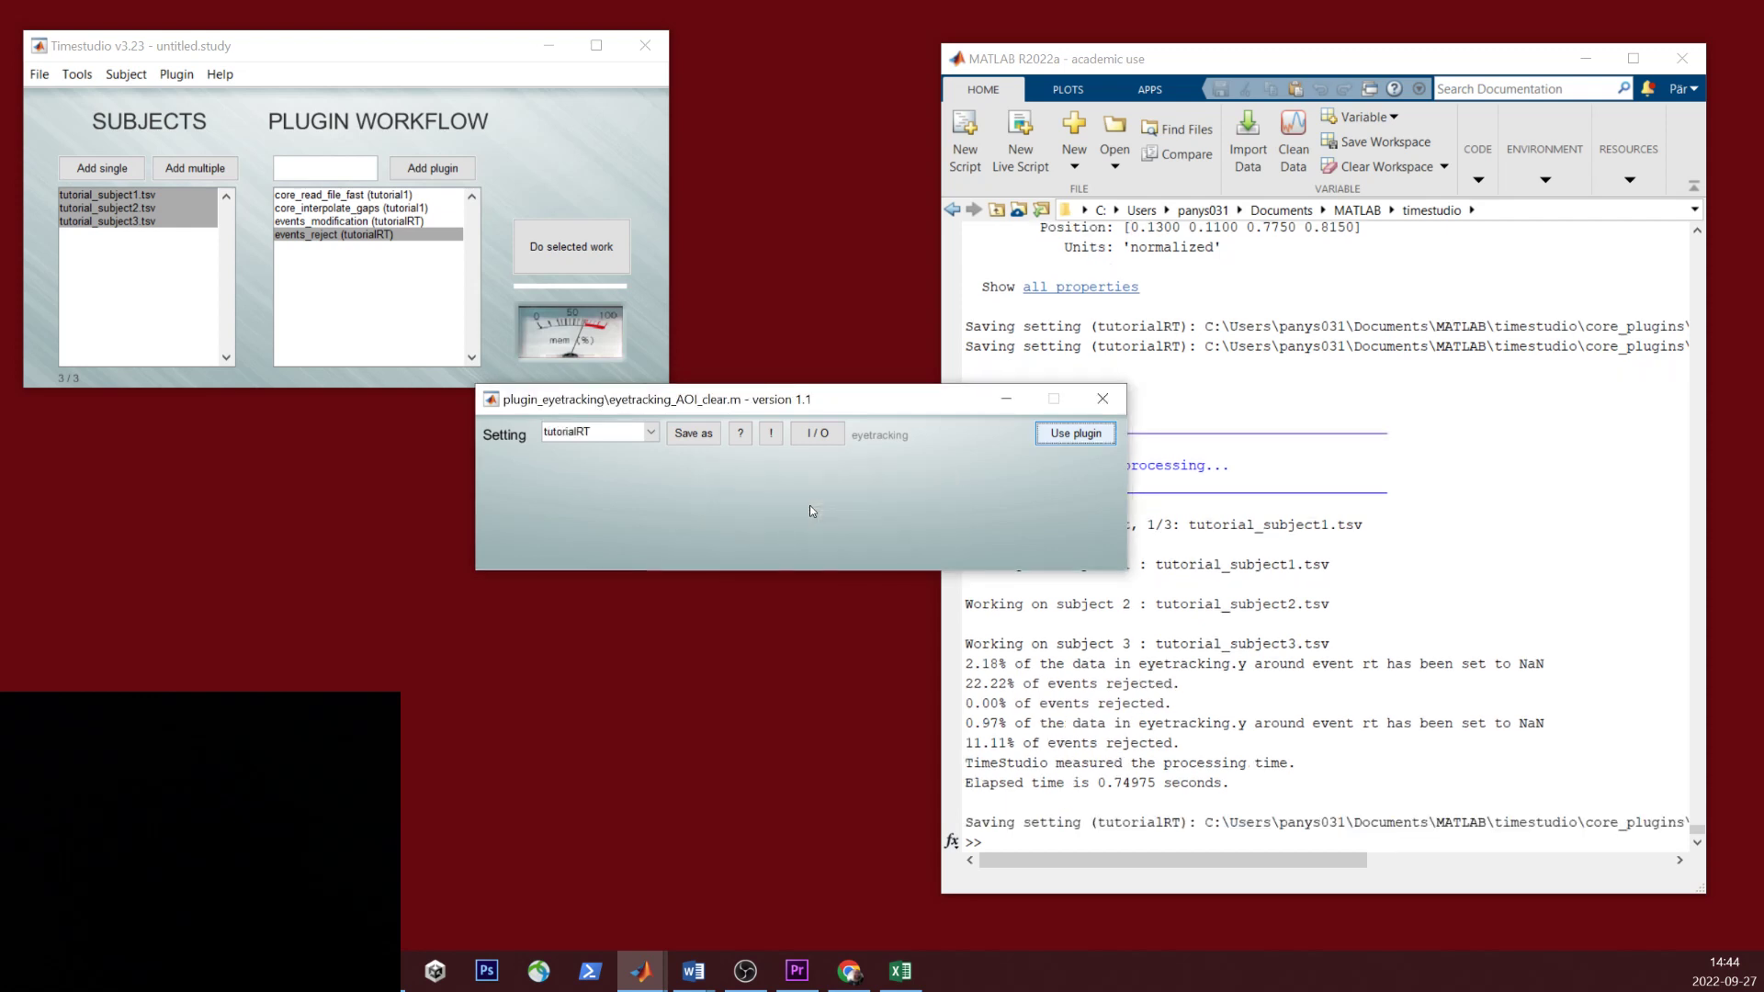
click(1097, 432)
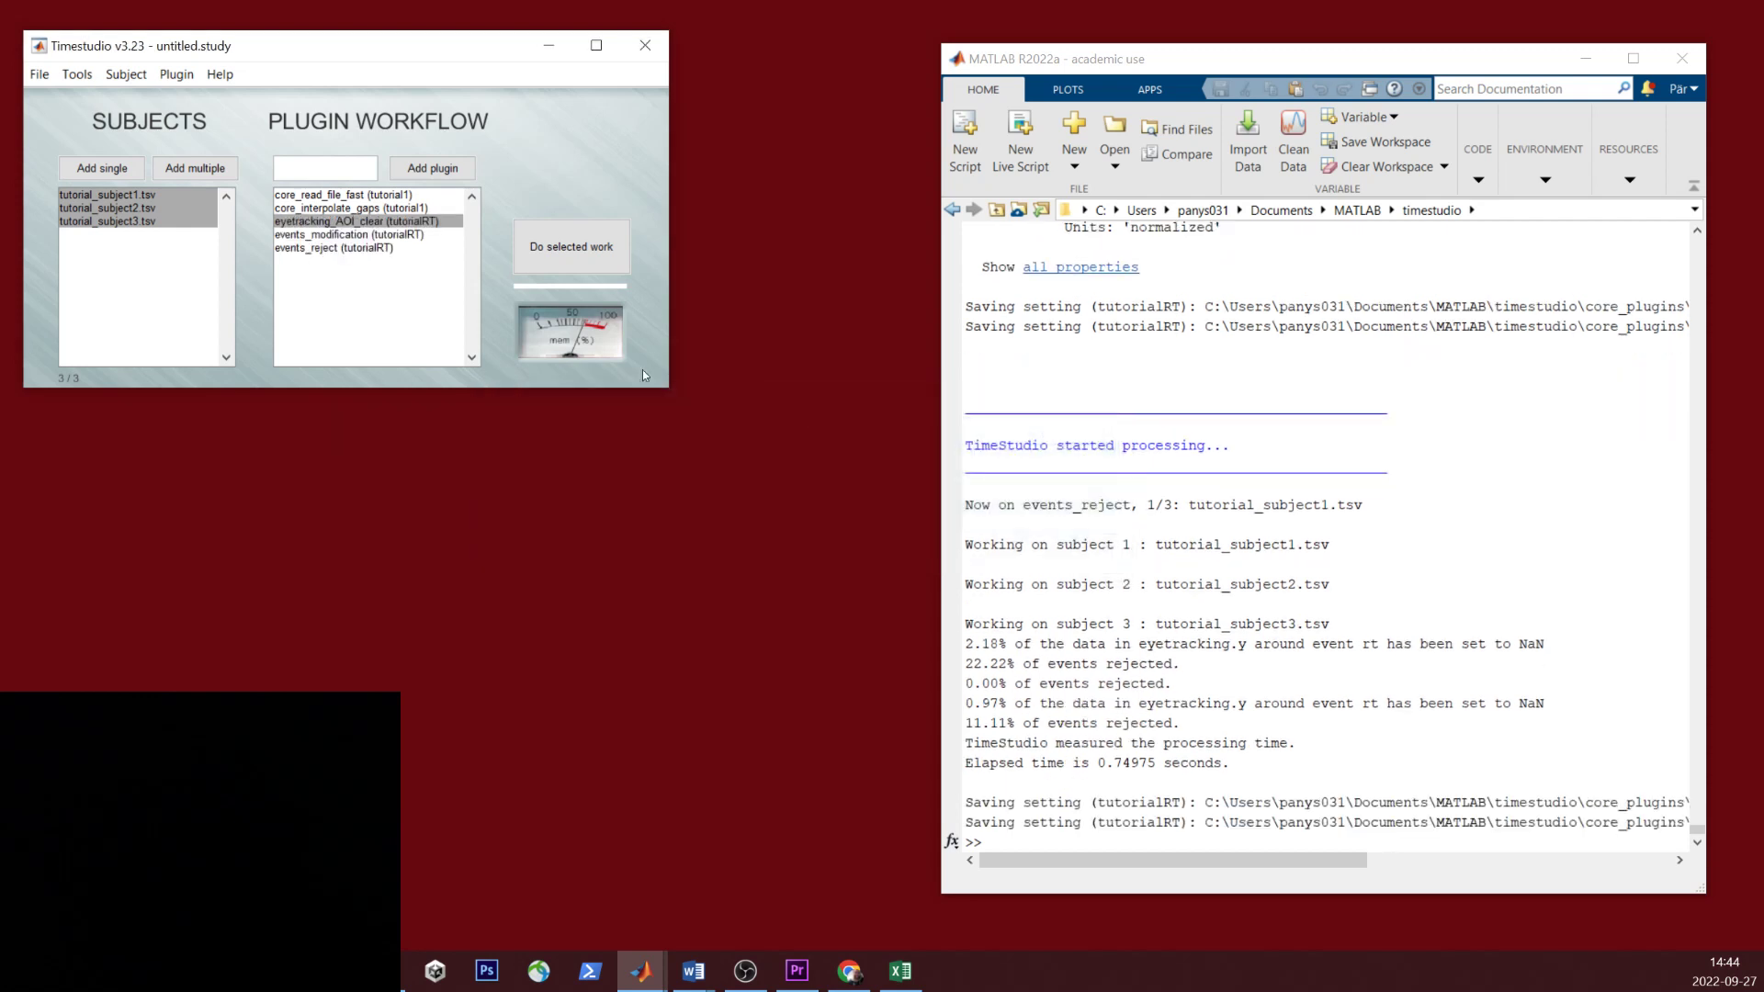
click(564, 242)
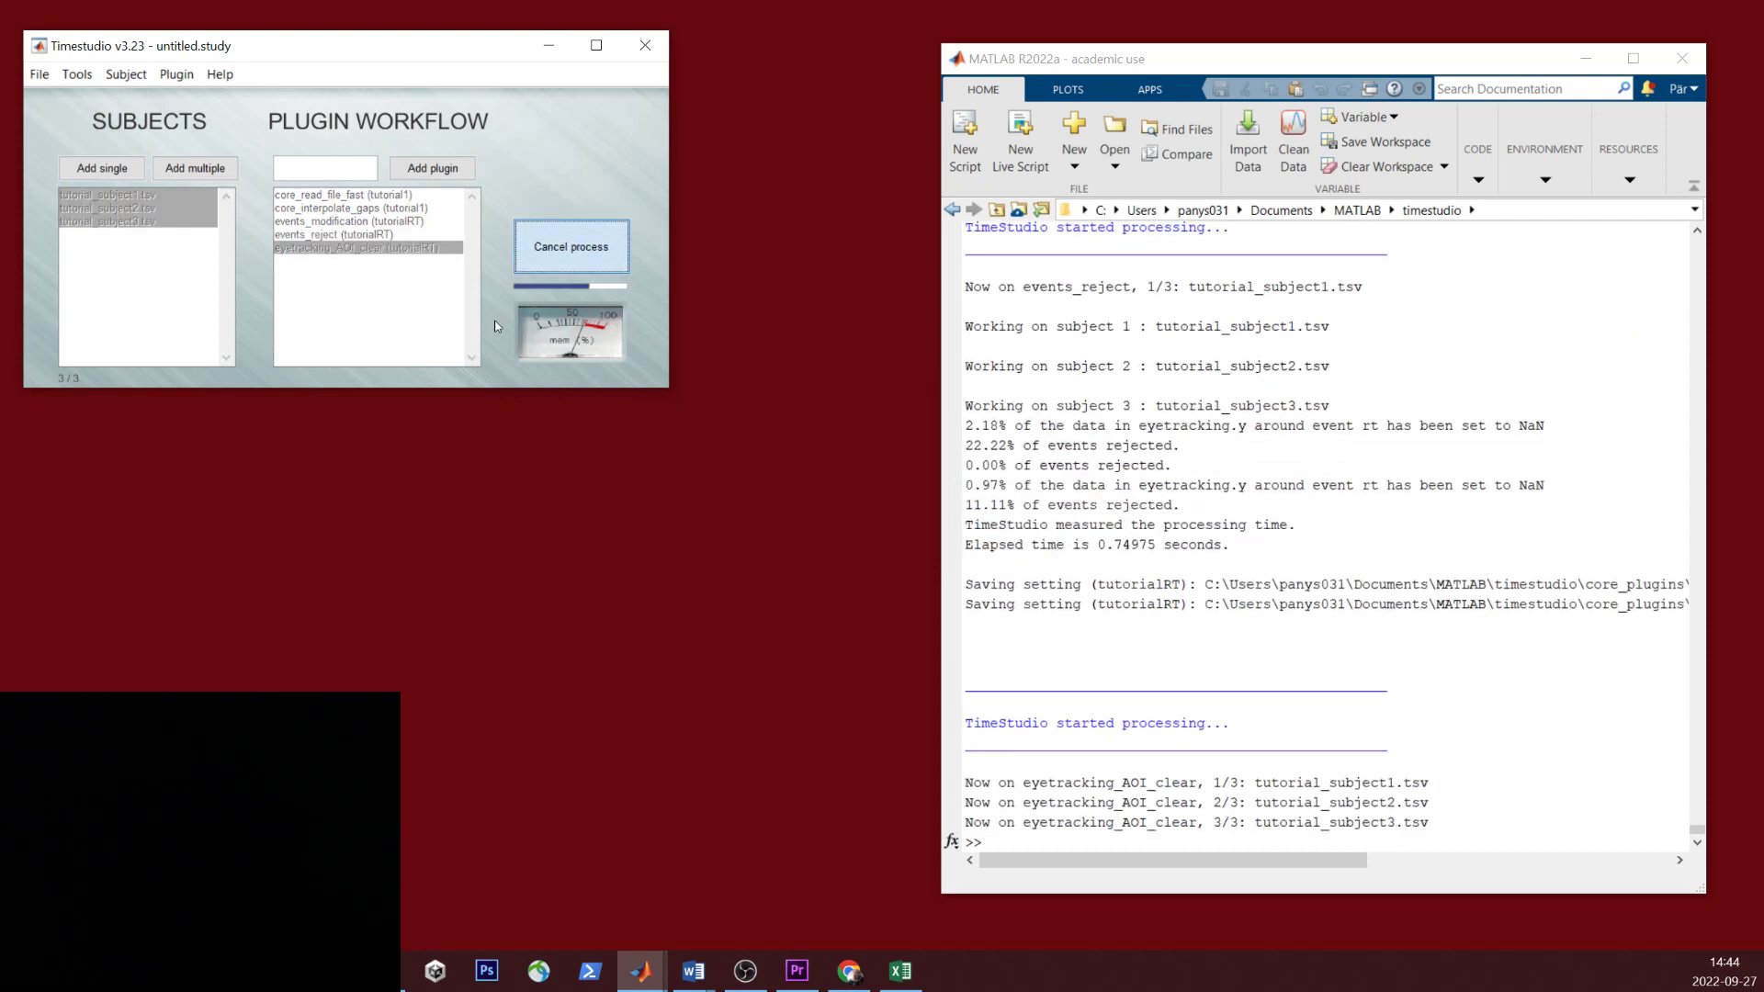
Step: Open the eyetracking_AOI_define plugin and set data field eyetracking, event name rt, time range 0 3 and resolution 1920 1080
click(418, 171)
mouse_move(416, 221)
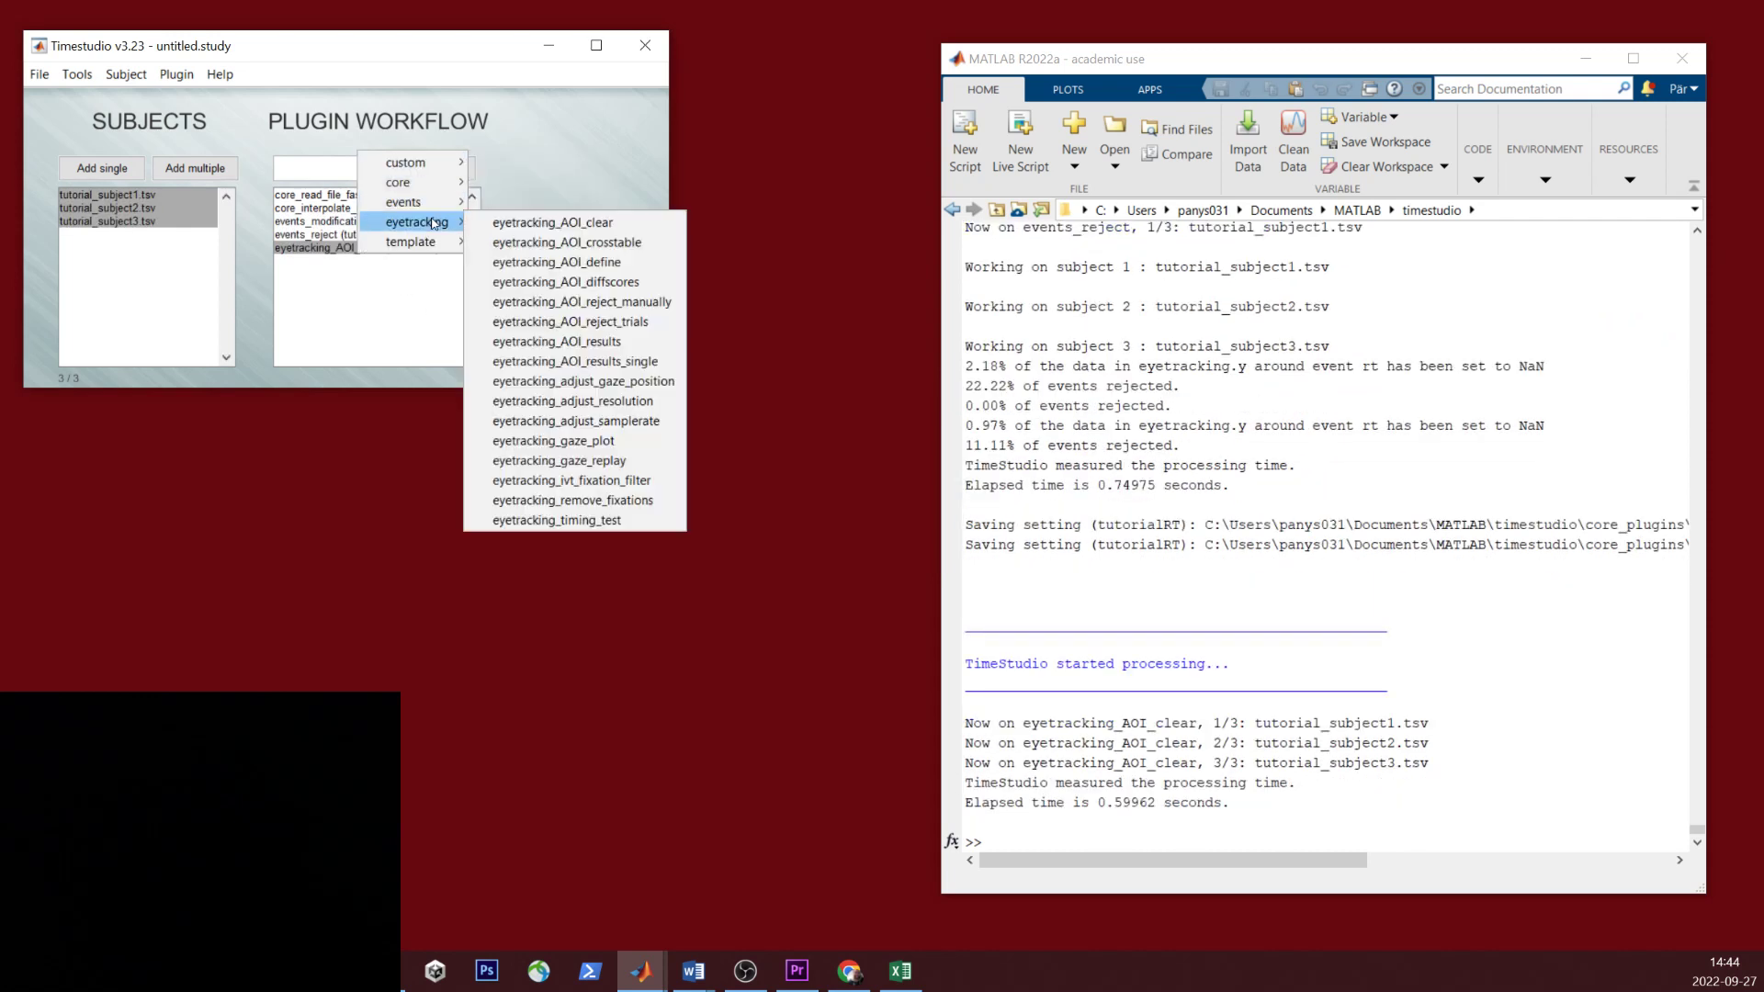
click(610, 263)
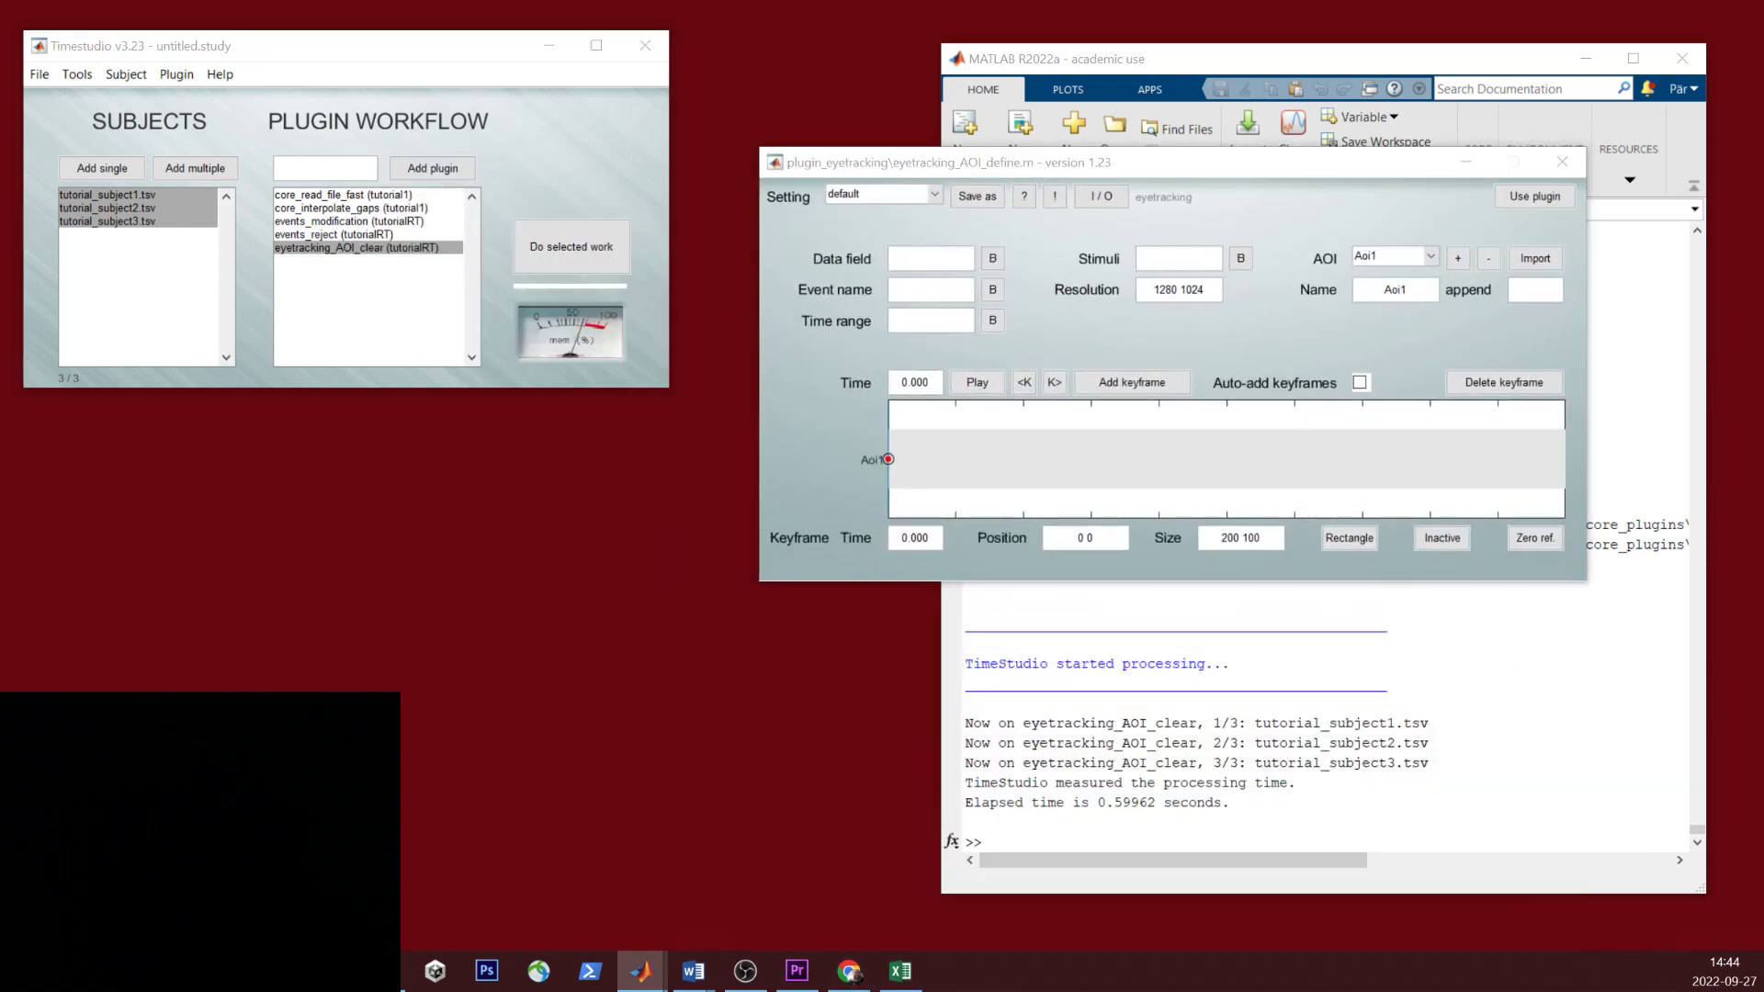
click(945, 260)
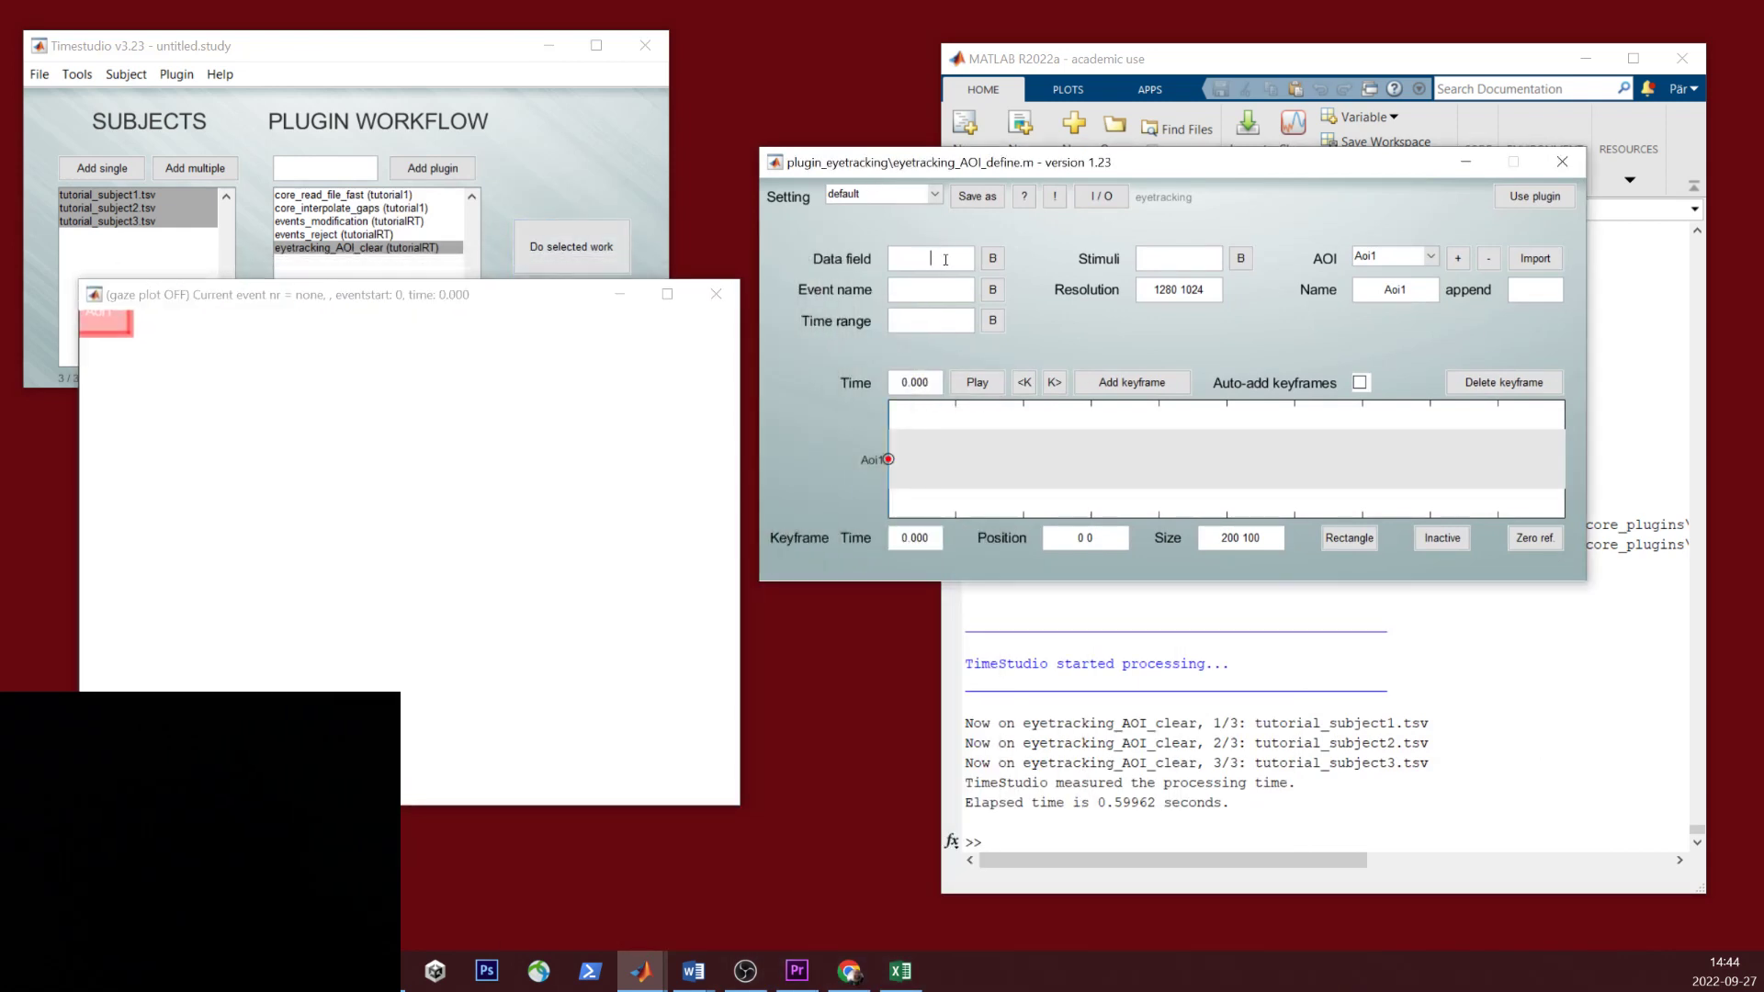
text(eyetracking)
click(933, 290)
text(rt)
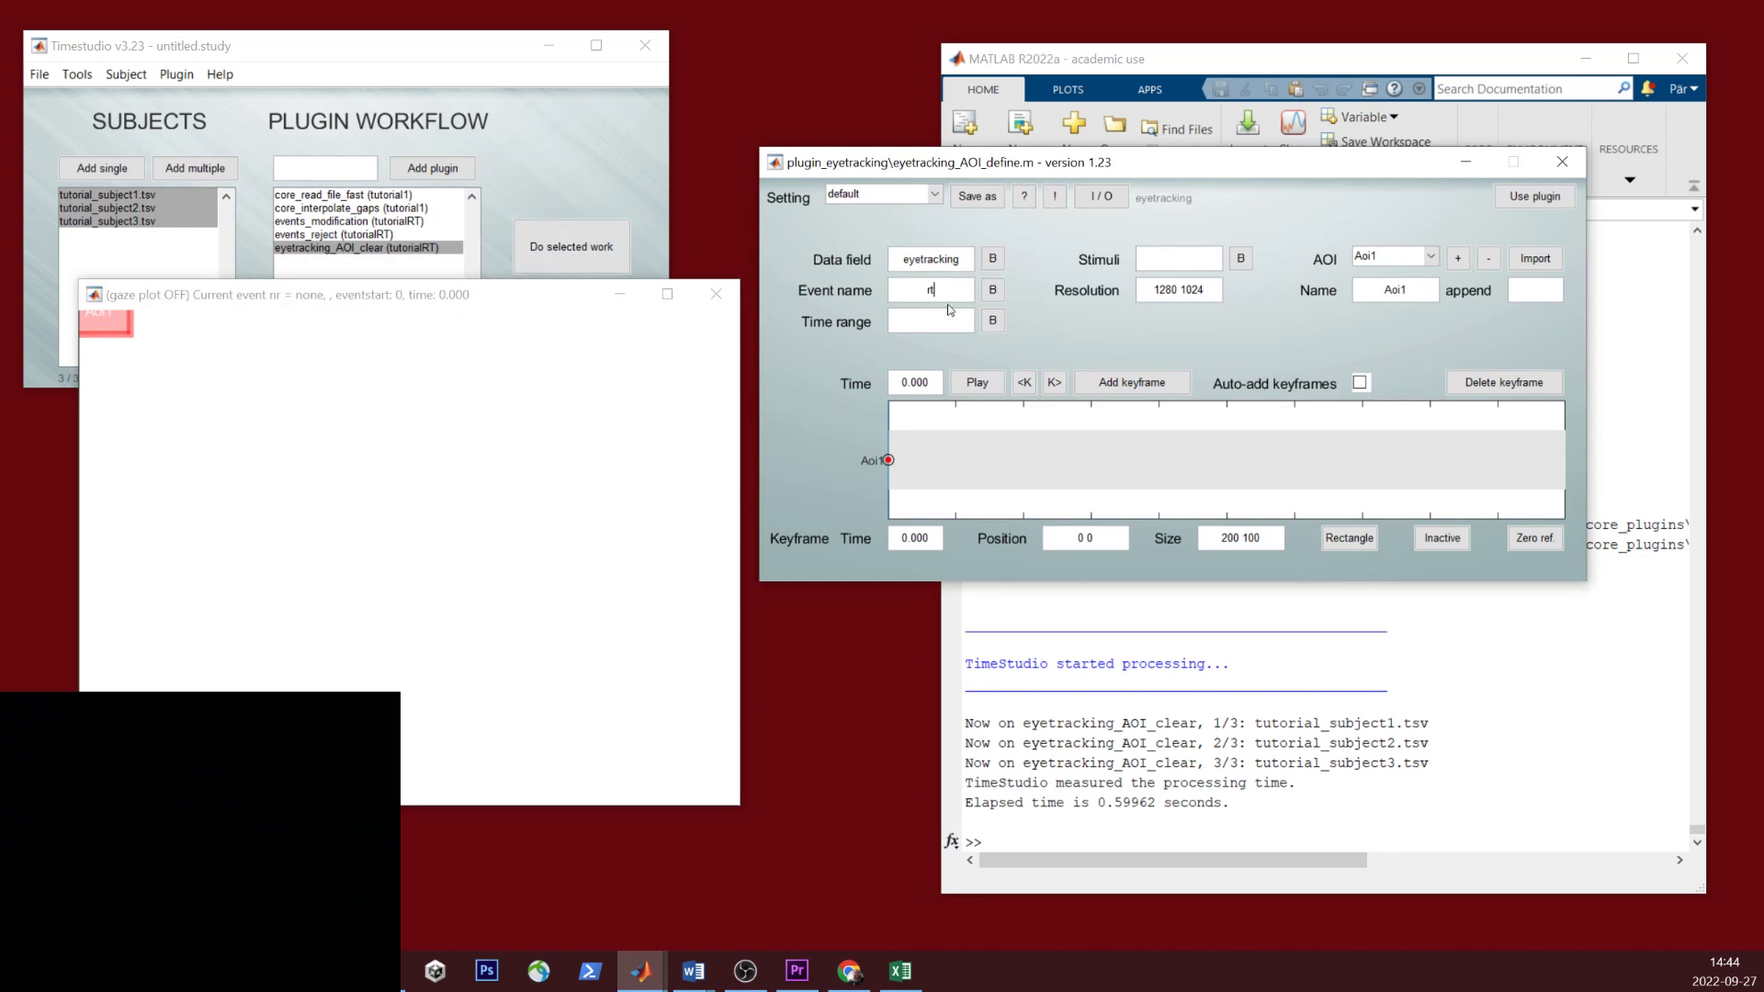
text(0 3)
drag(1218, 288, 1120, 286)
text(1920 1080)
key(Return)
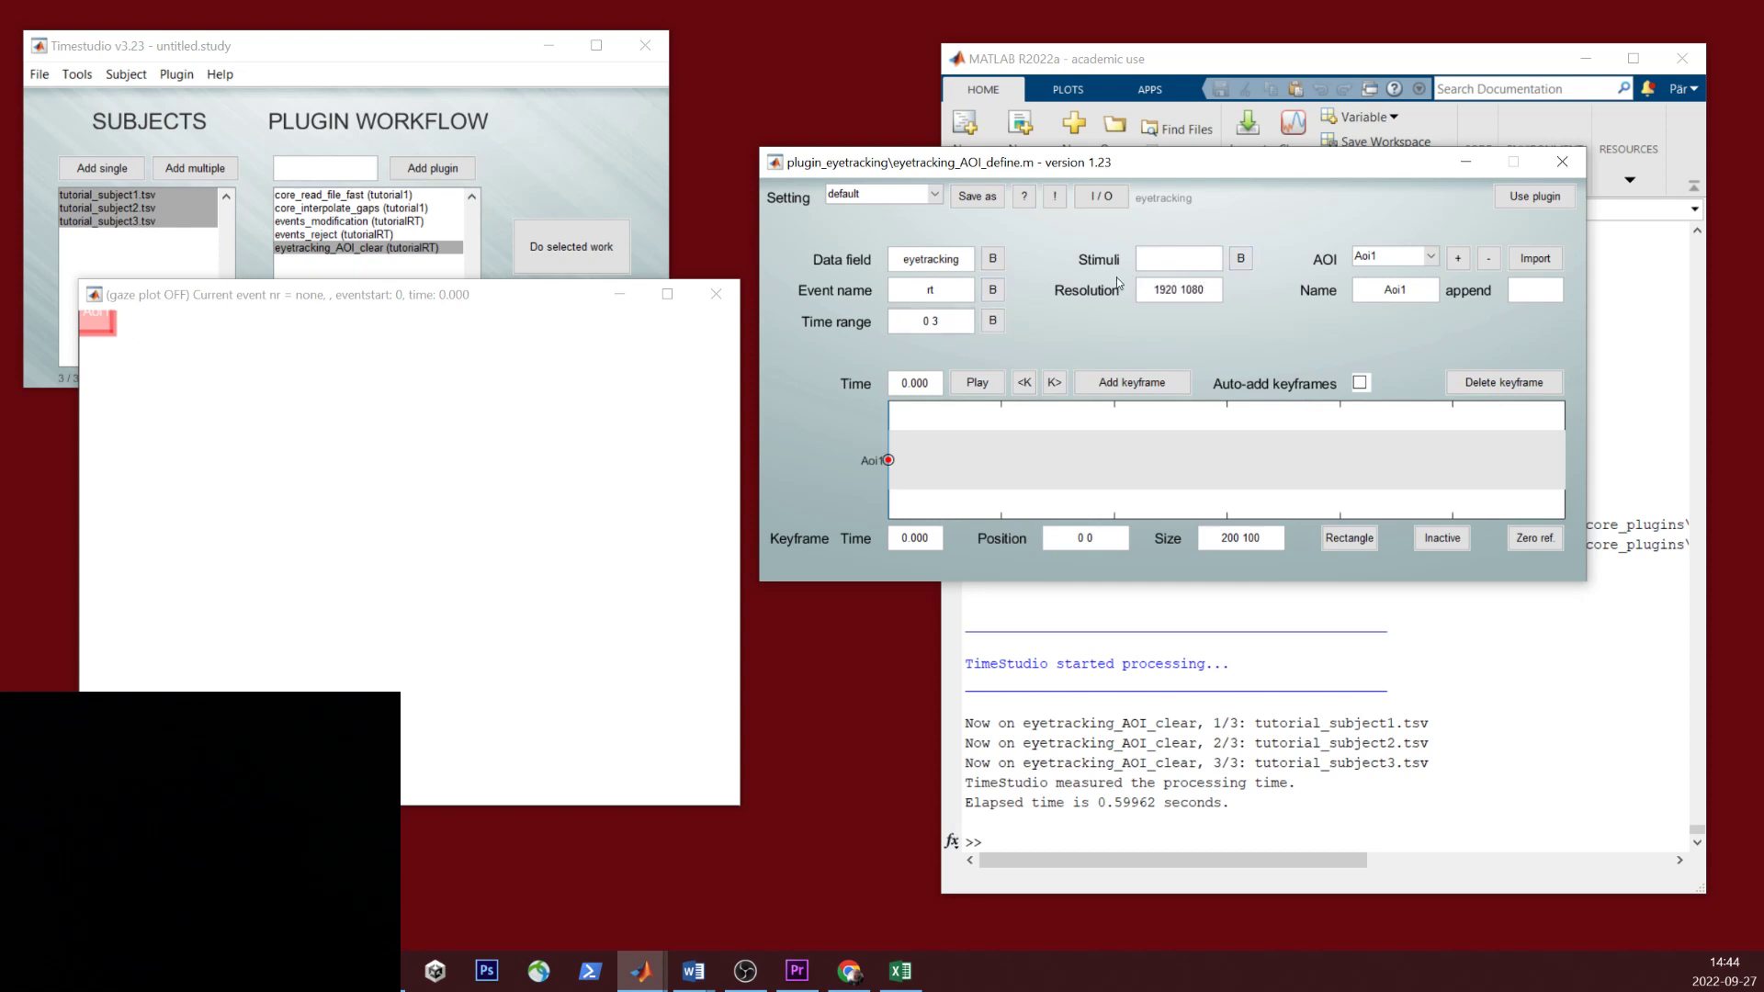
Step: Load trial2b_5objects_hasTarget1.png from tutorial_data/stimuli_visual_search as the stimulus, then widen and reposition the gaze plot window
click(1241, 259)
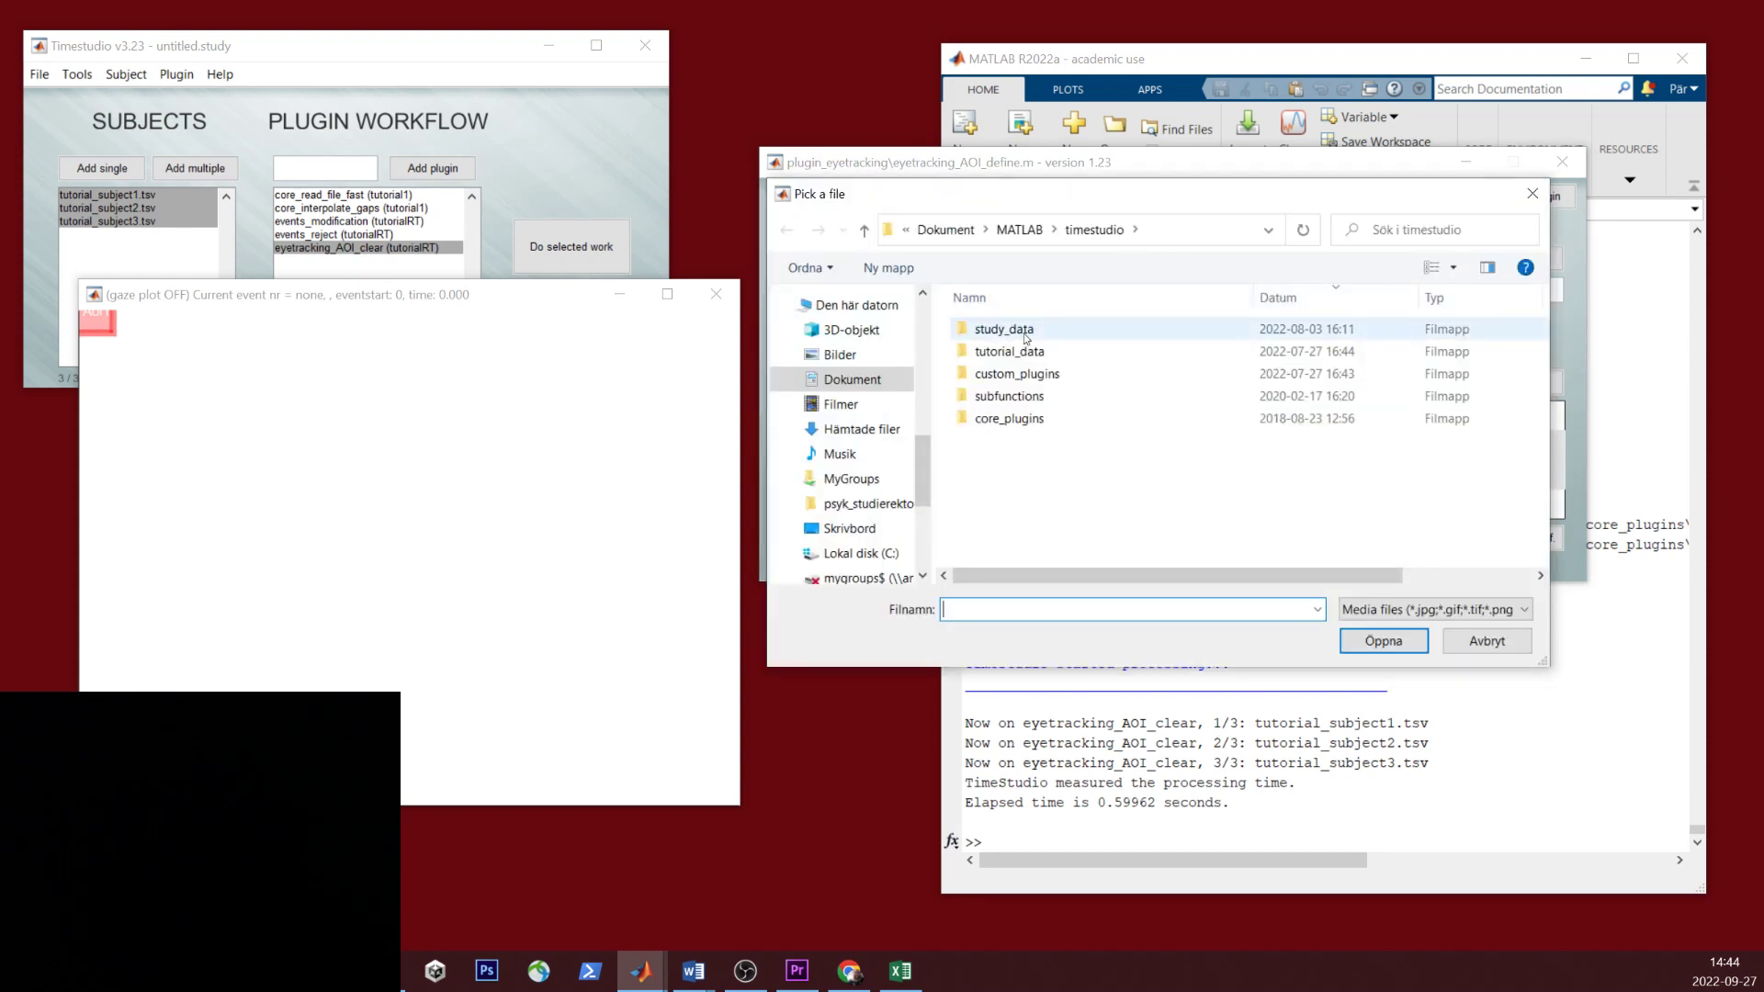
double_click(1009, 352)
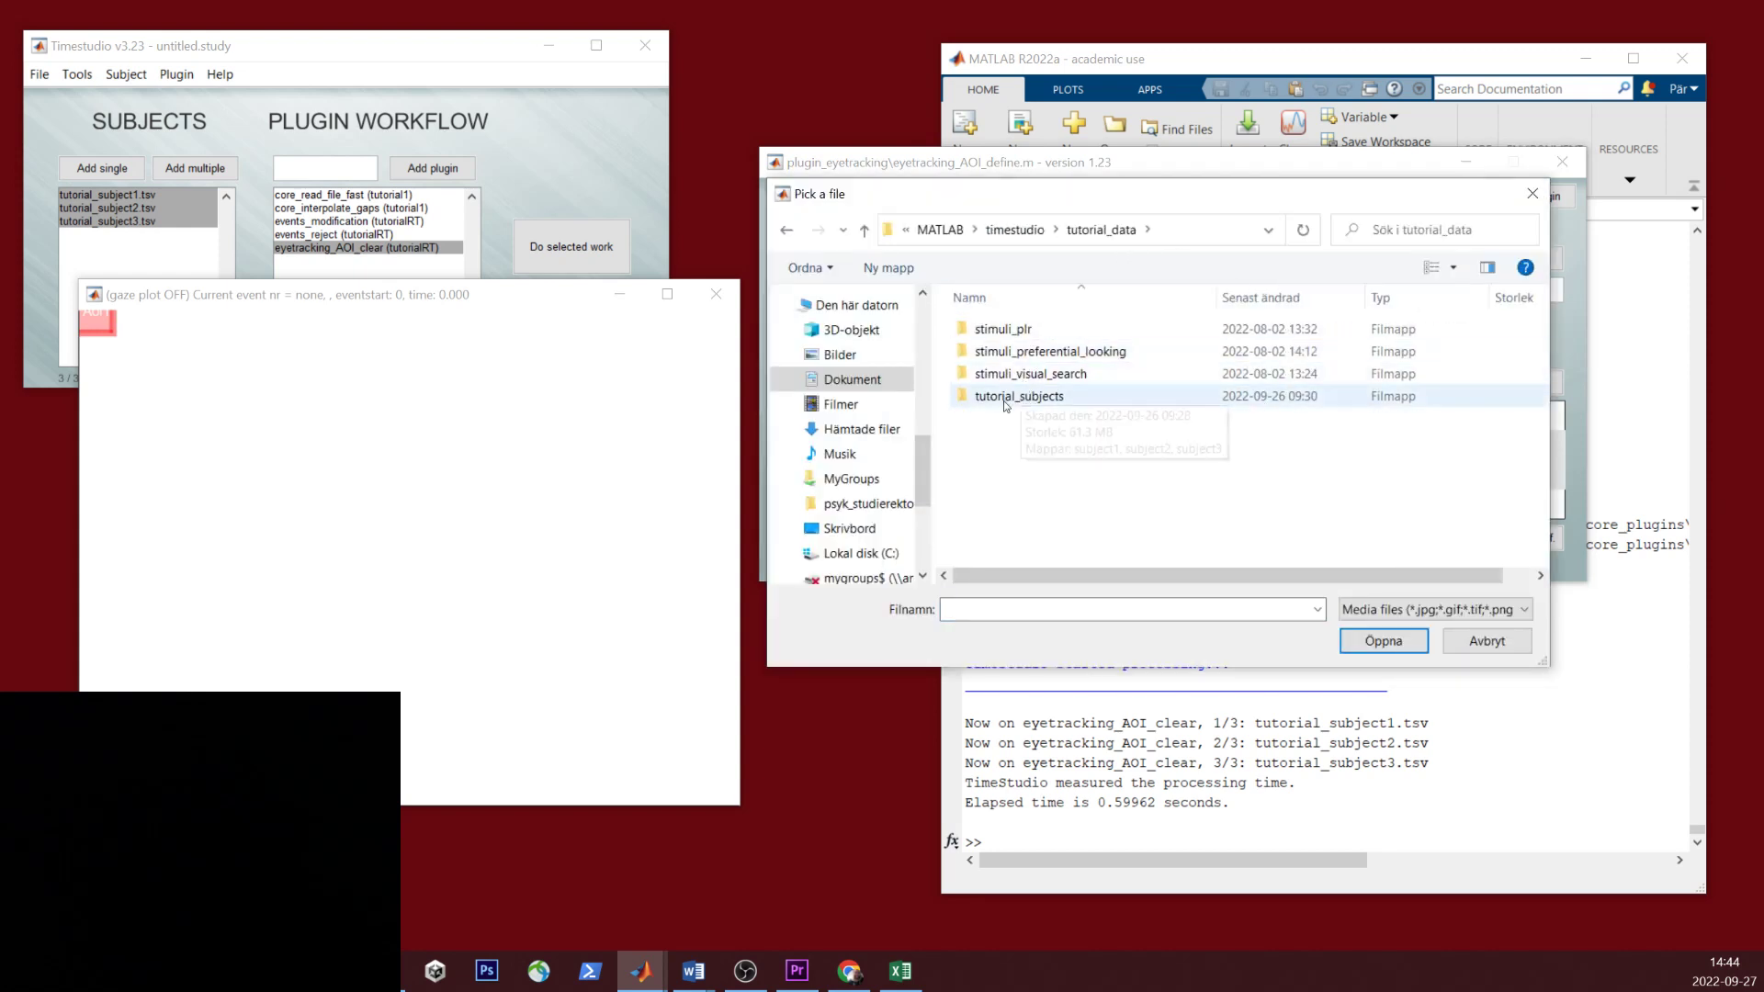
double_click(1052, 380)
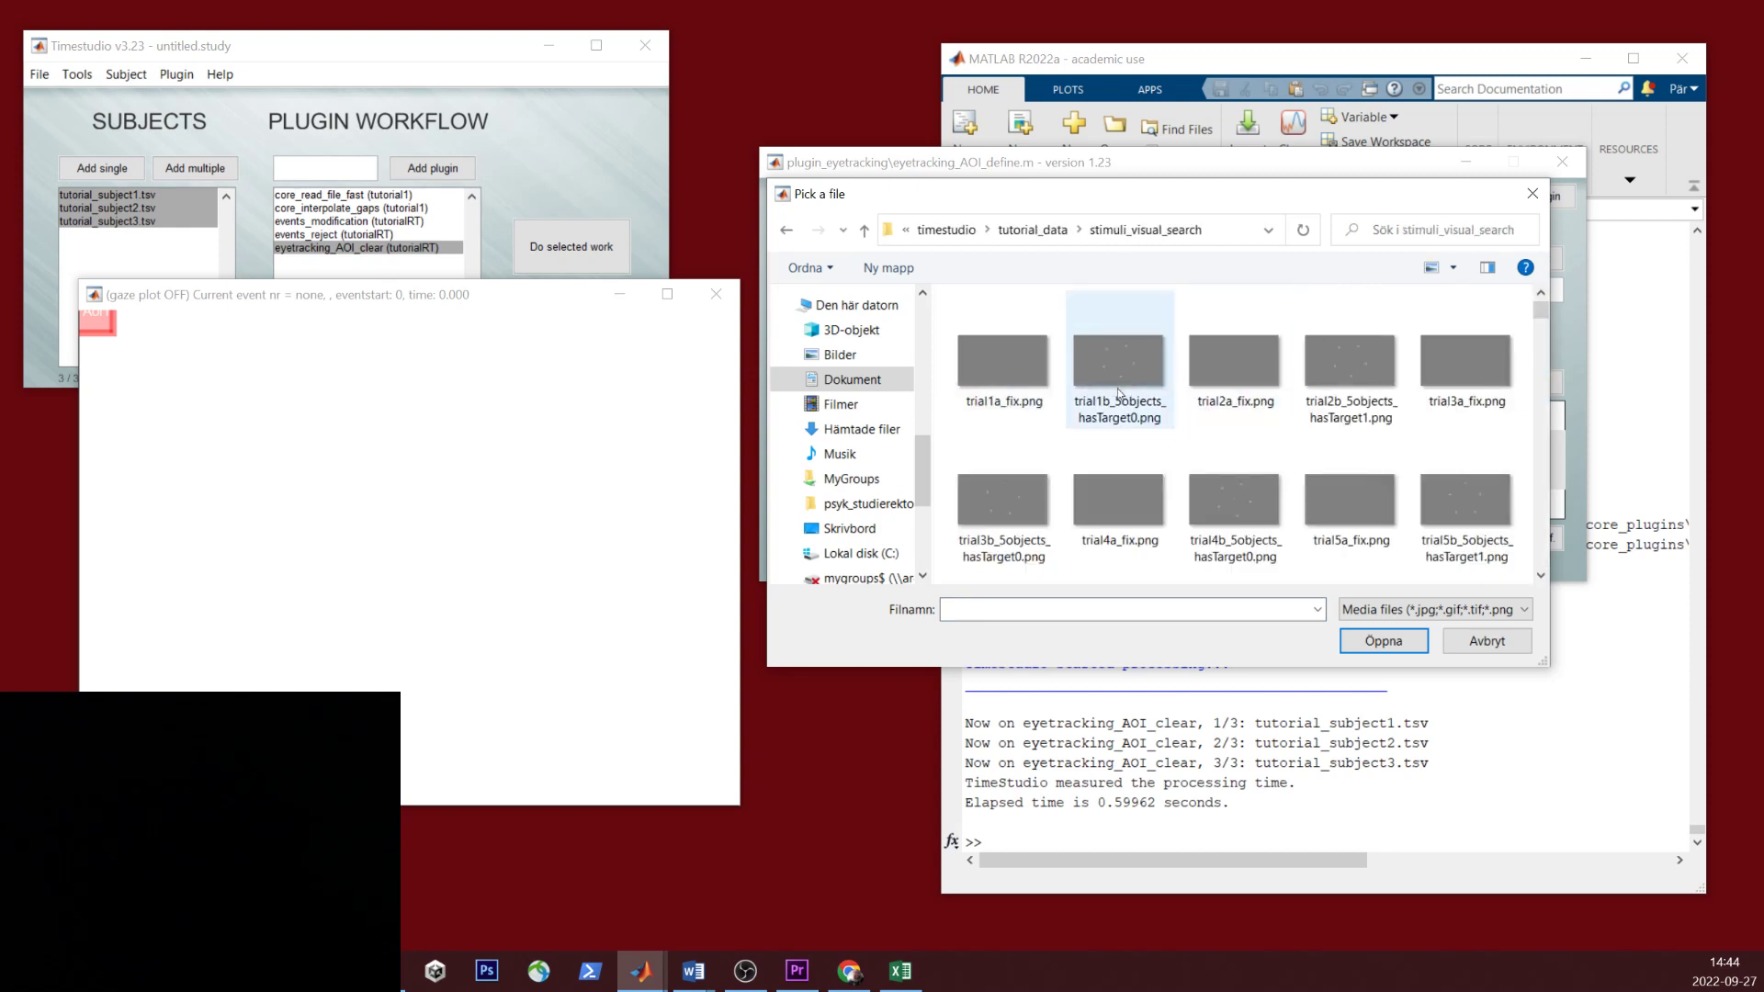
double_click(1378, 393)
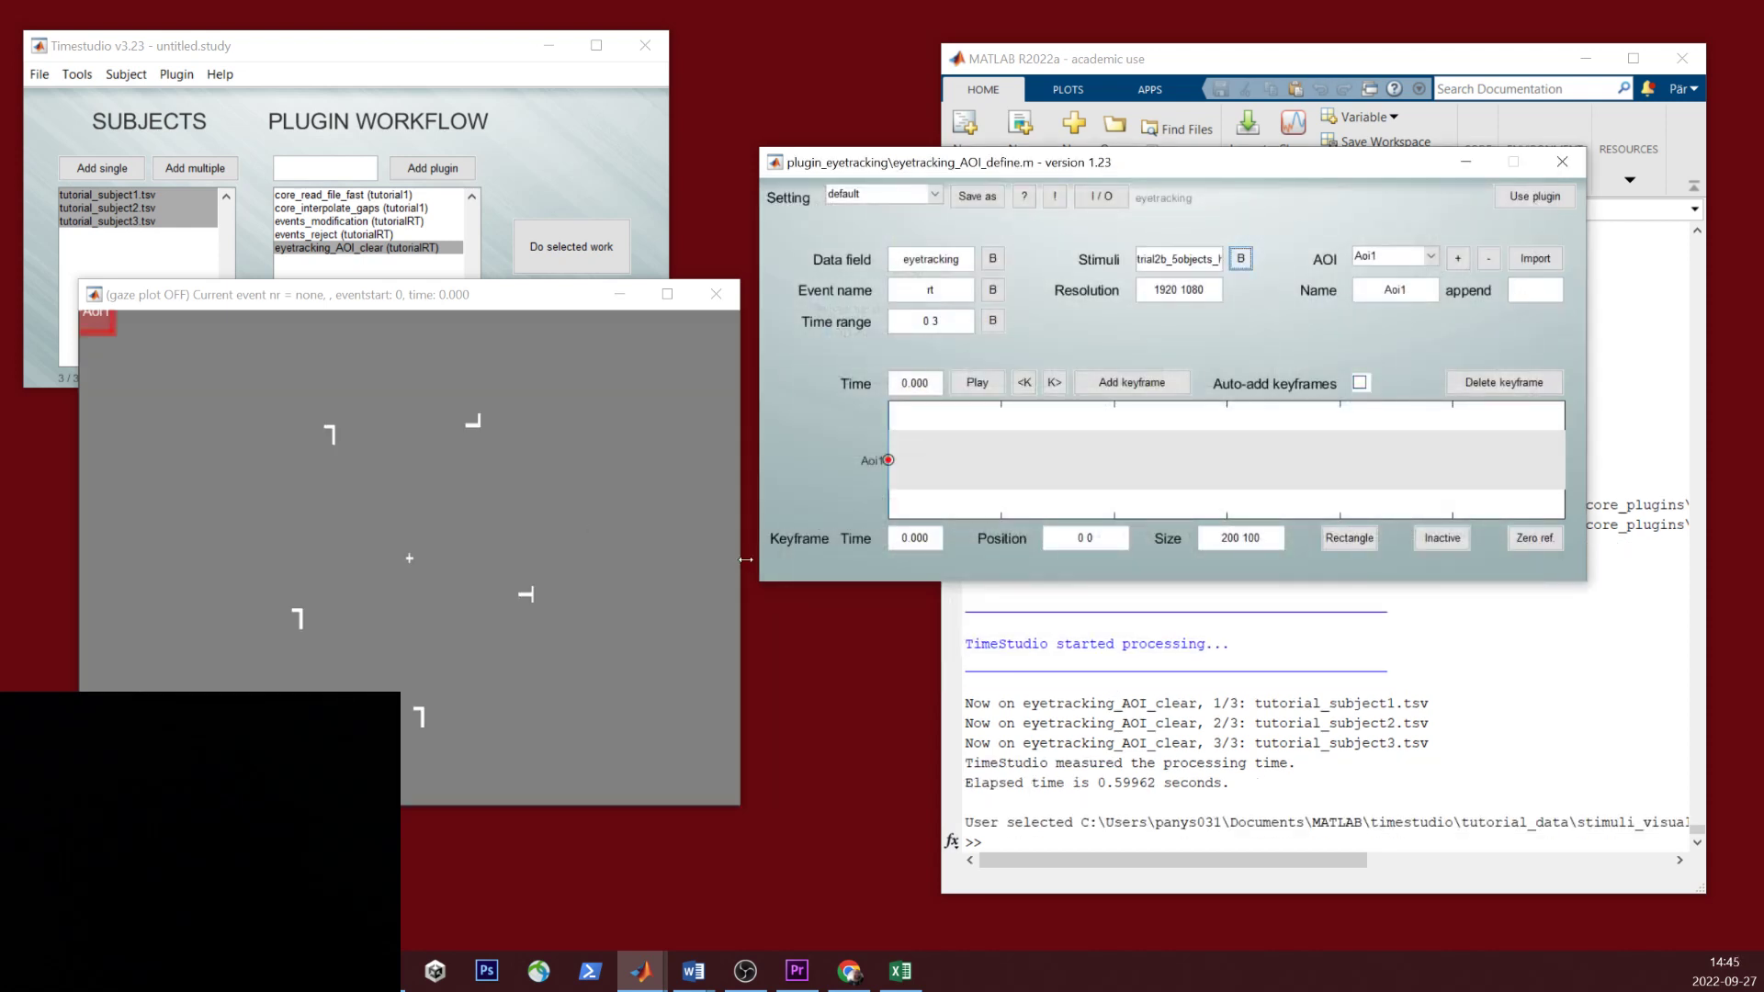
drag(740, 561, 894, 551)
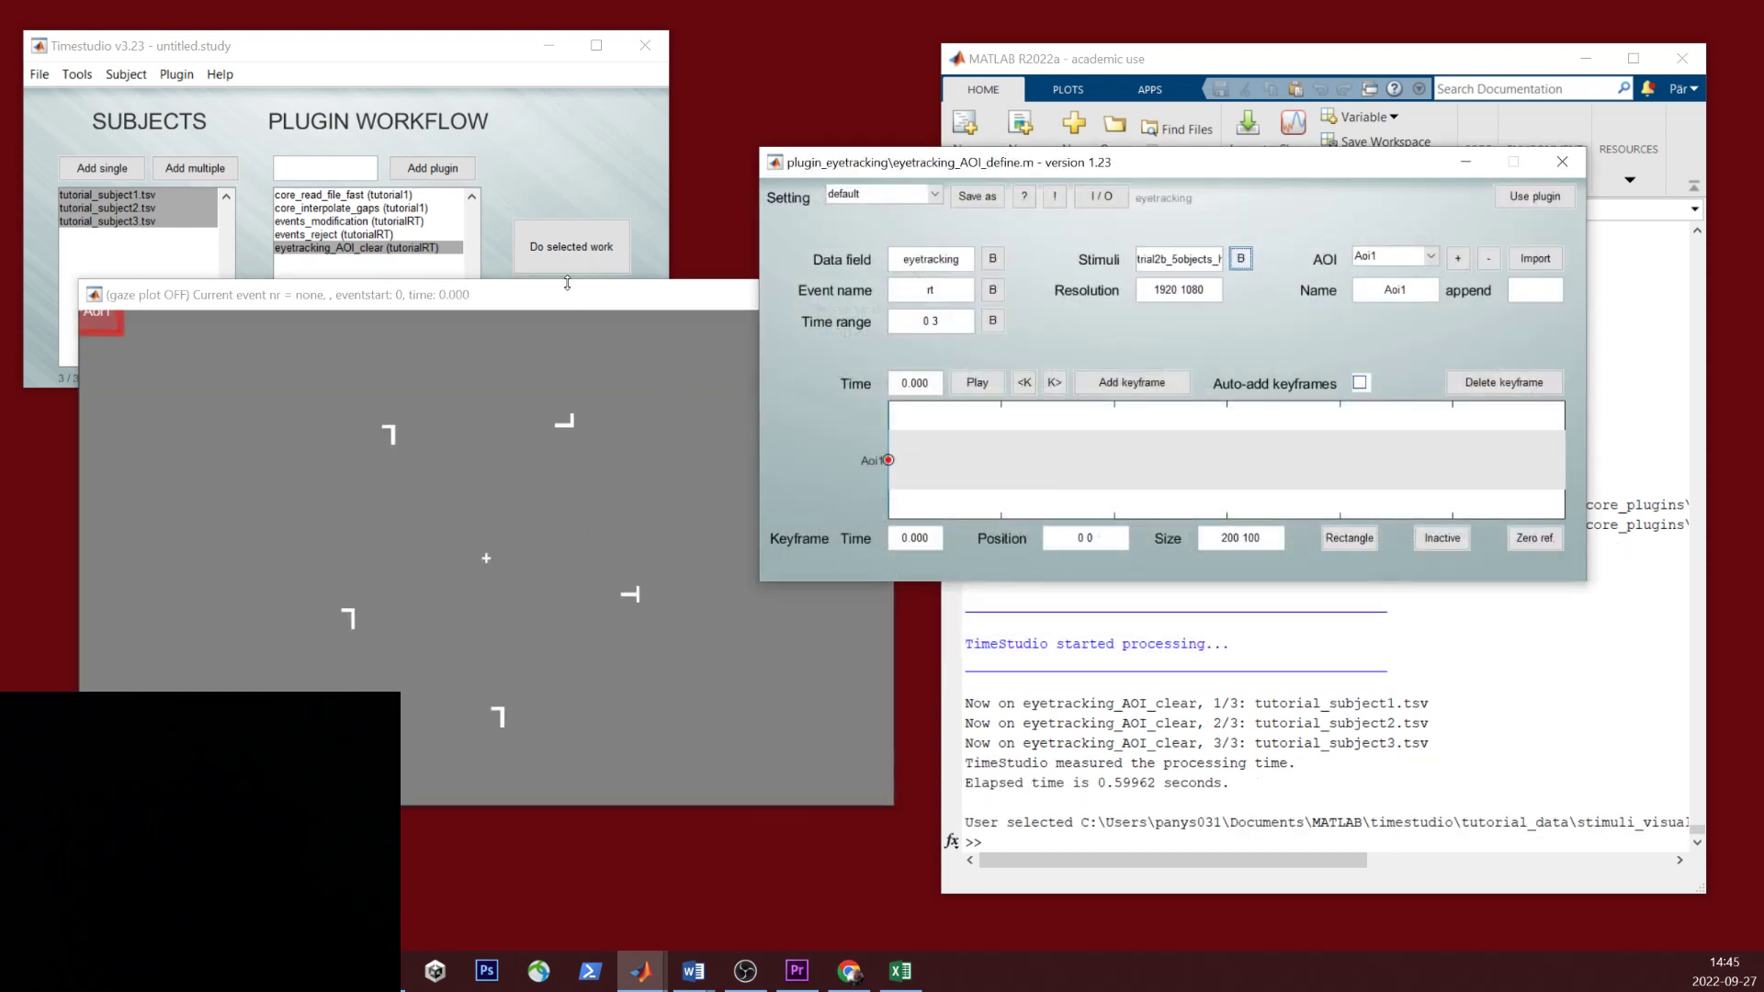
drag(569, 298, 537, 359)
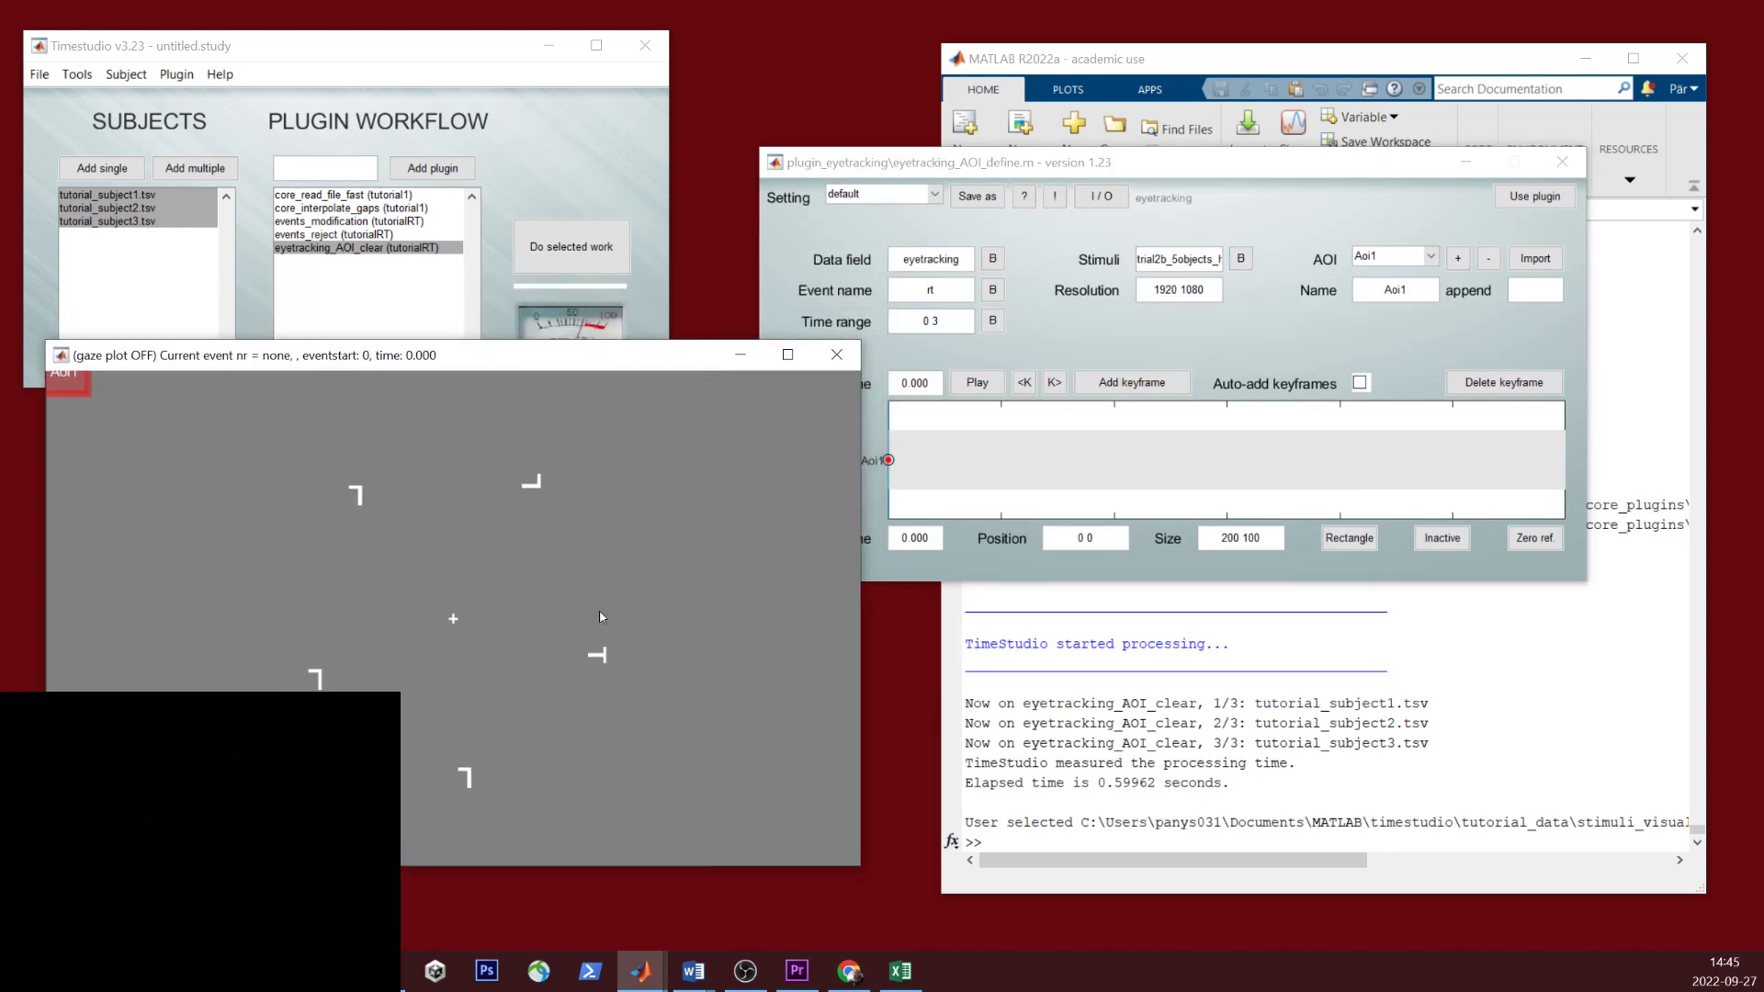
Step: Place the first AOI on the fixation cross at about 965 541, name it center, and make it an ellipse of size 250 250
click(455, 618)
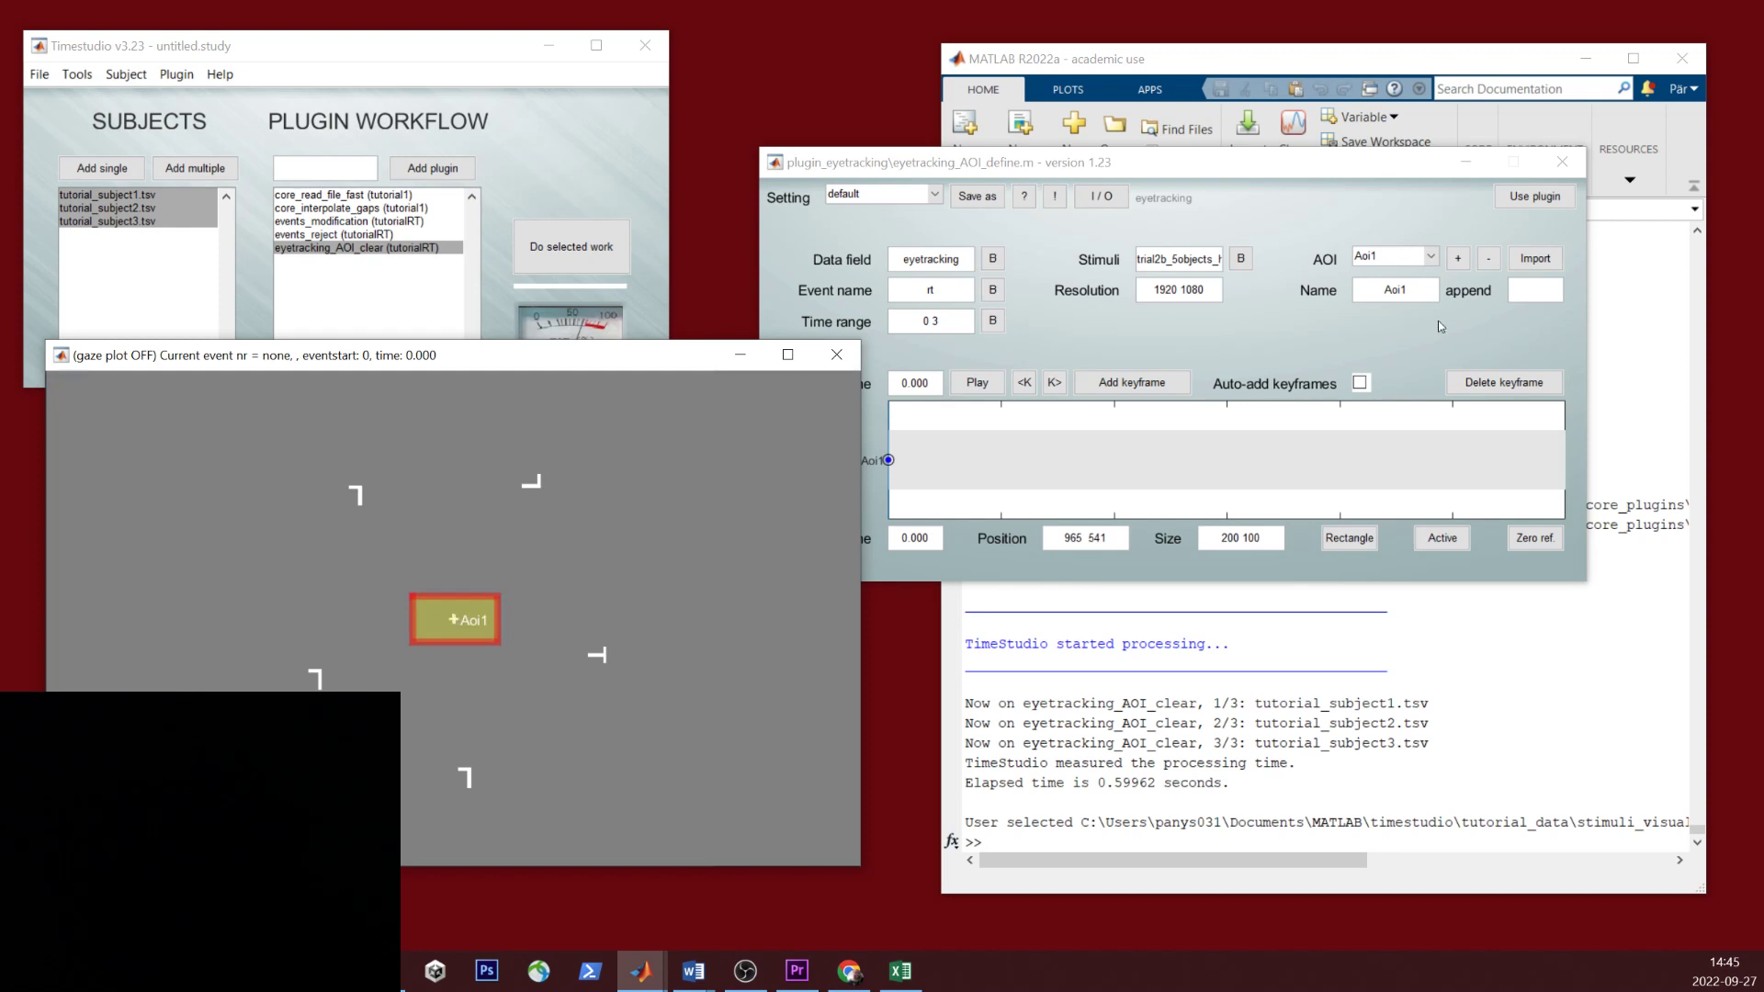
click(1367, 284)
text(center)
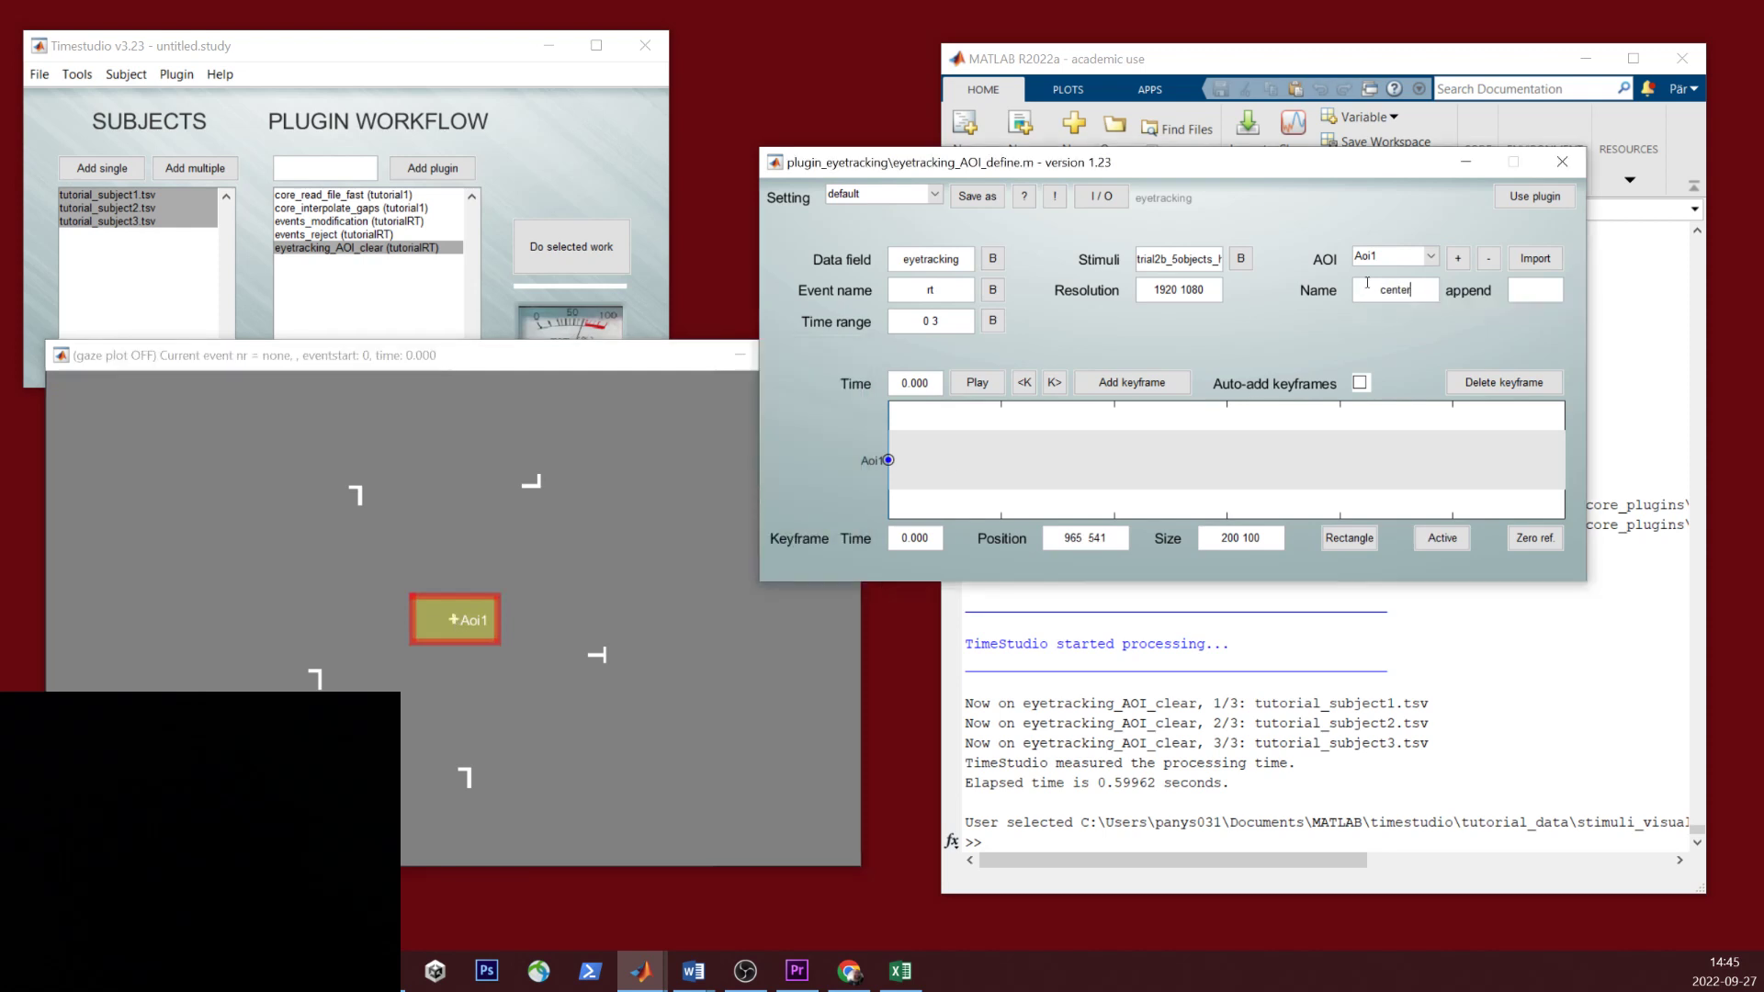
key(Return)
click(1272, 540)
text(250 250)
key(Return)
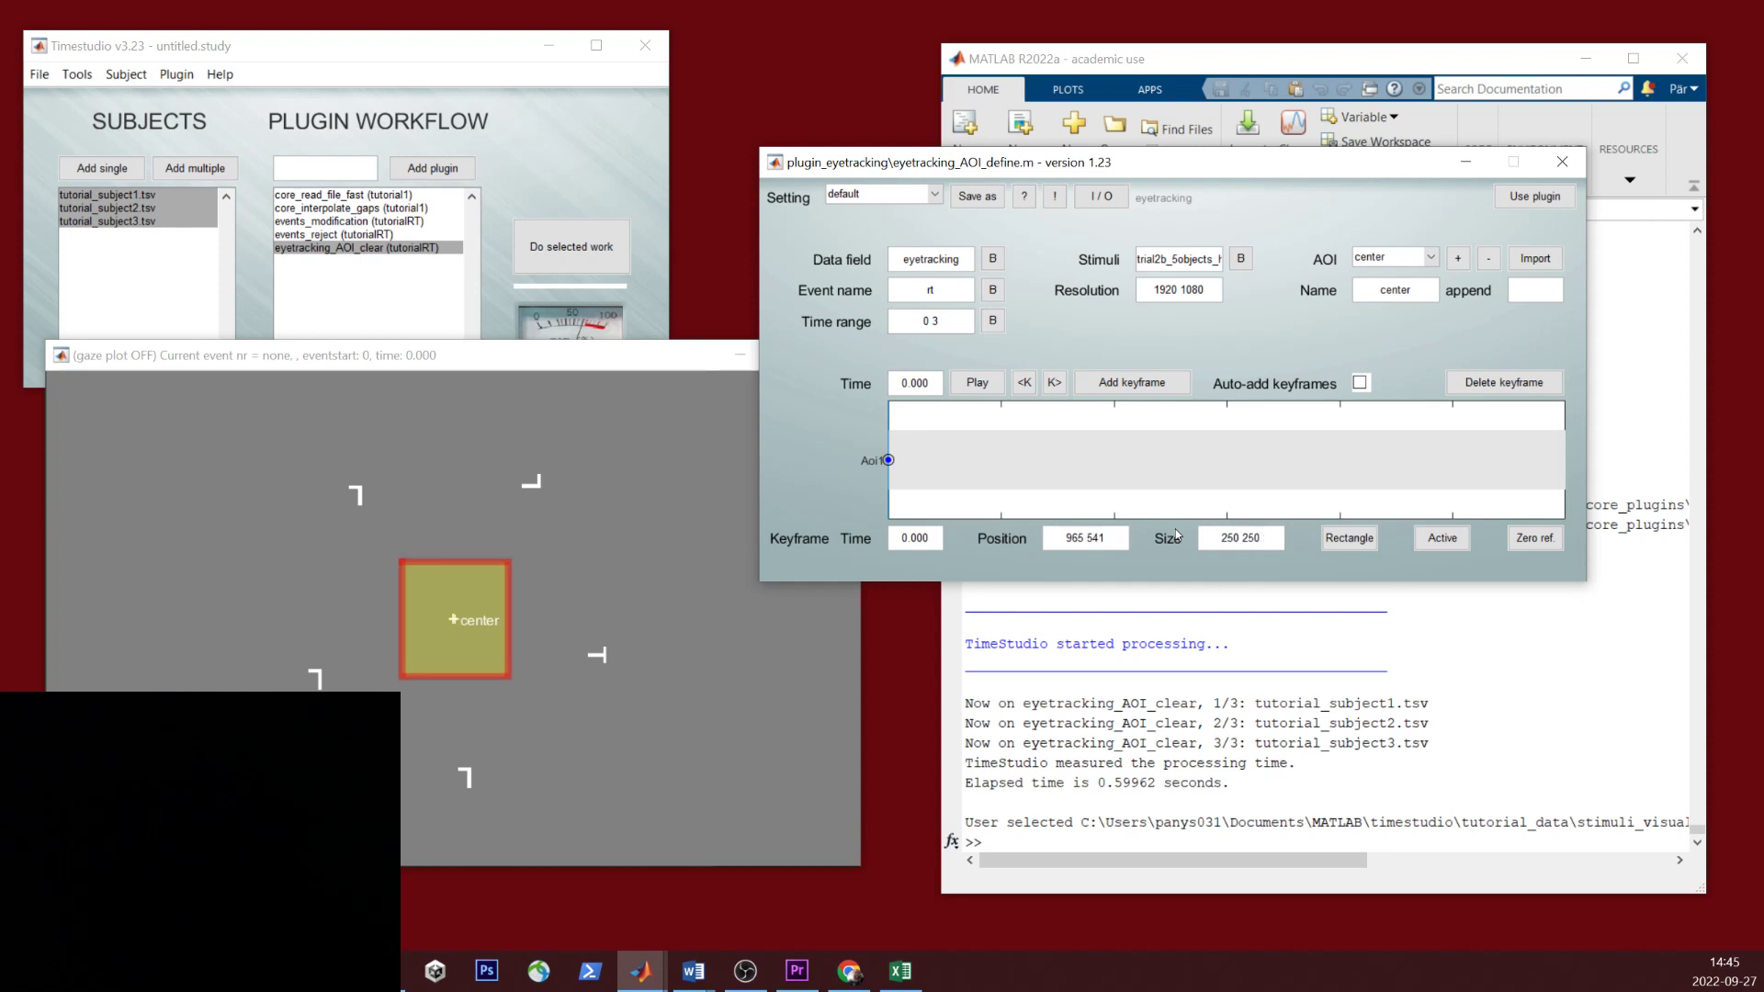
click(1348, 540)
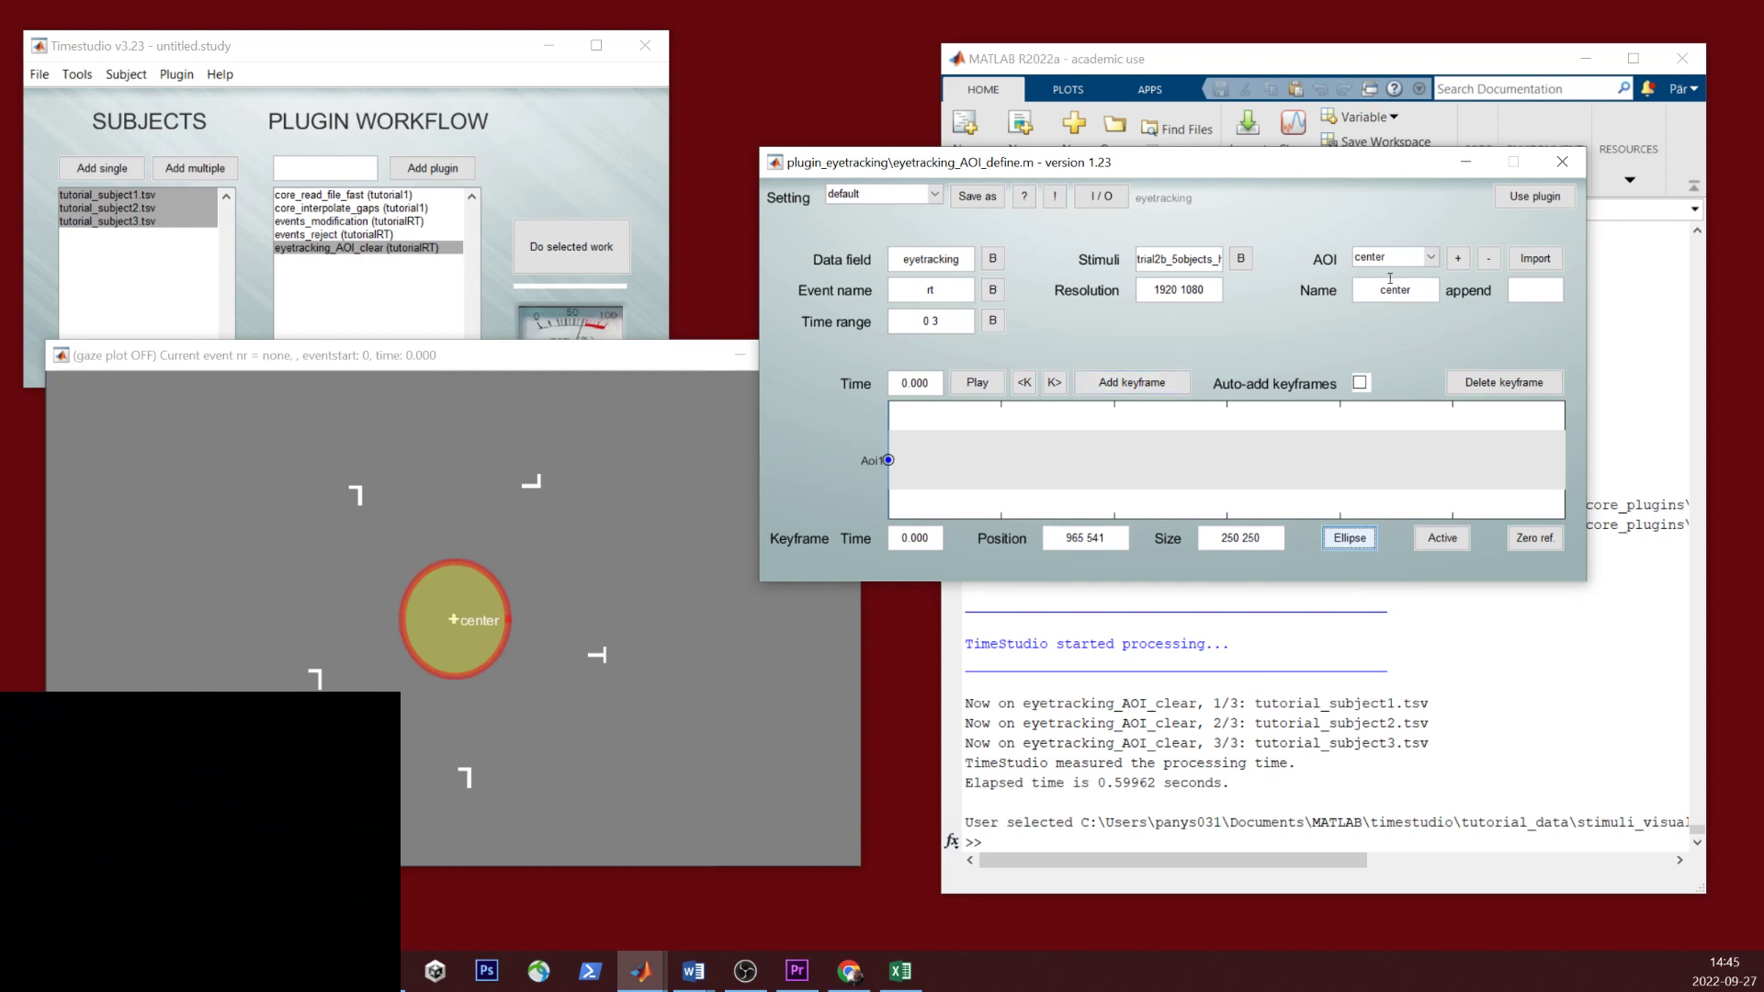
Step: Add a second AOI named target as a 250 250 ellipse and place it on the T-shaped object at about 1298 622
click(1456, 260)
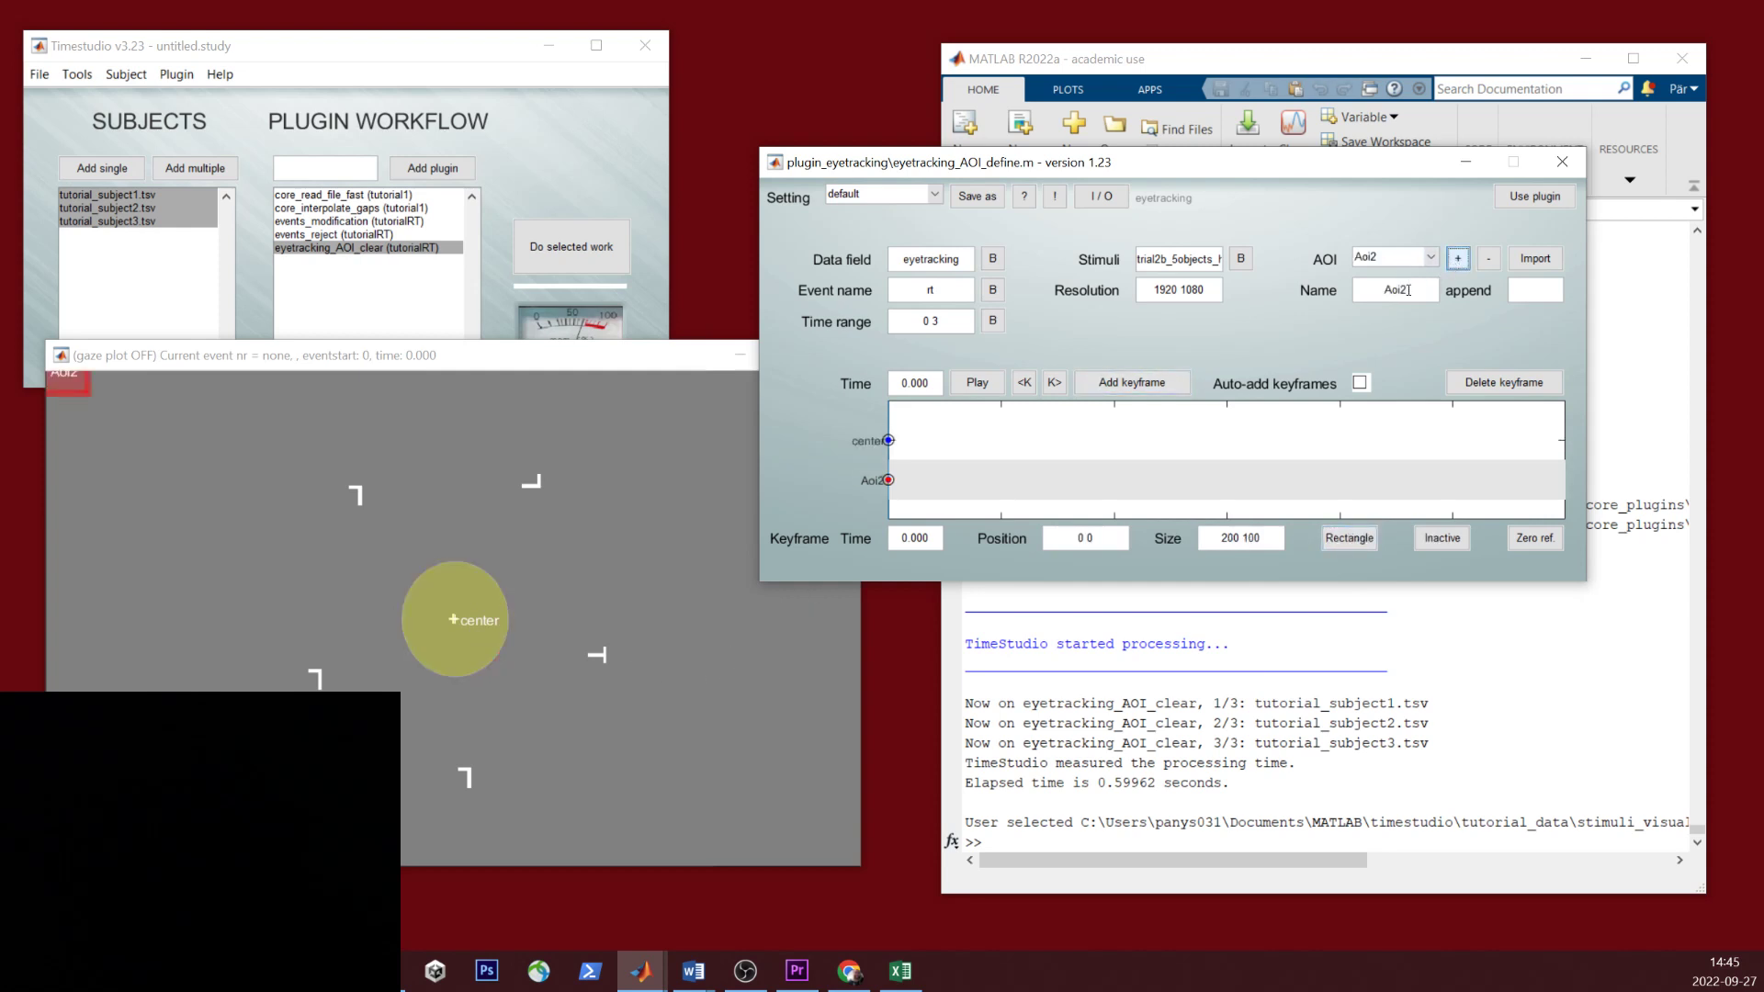
text(target)
key(Return)
drag(1272, 538, 1221, 535)
text(250 250)
key(Return)
click(1337, 545)
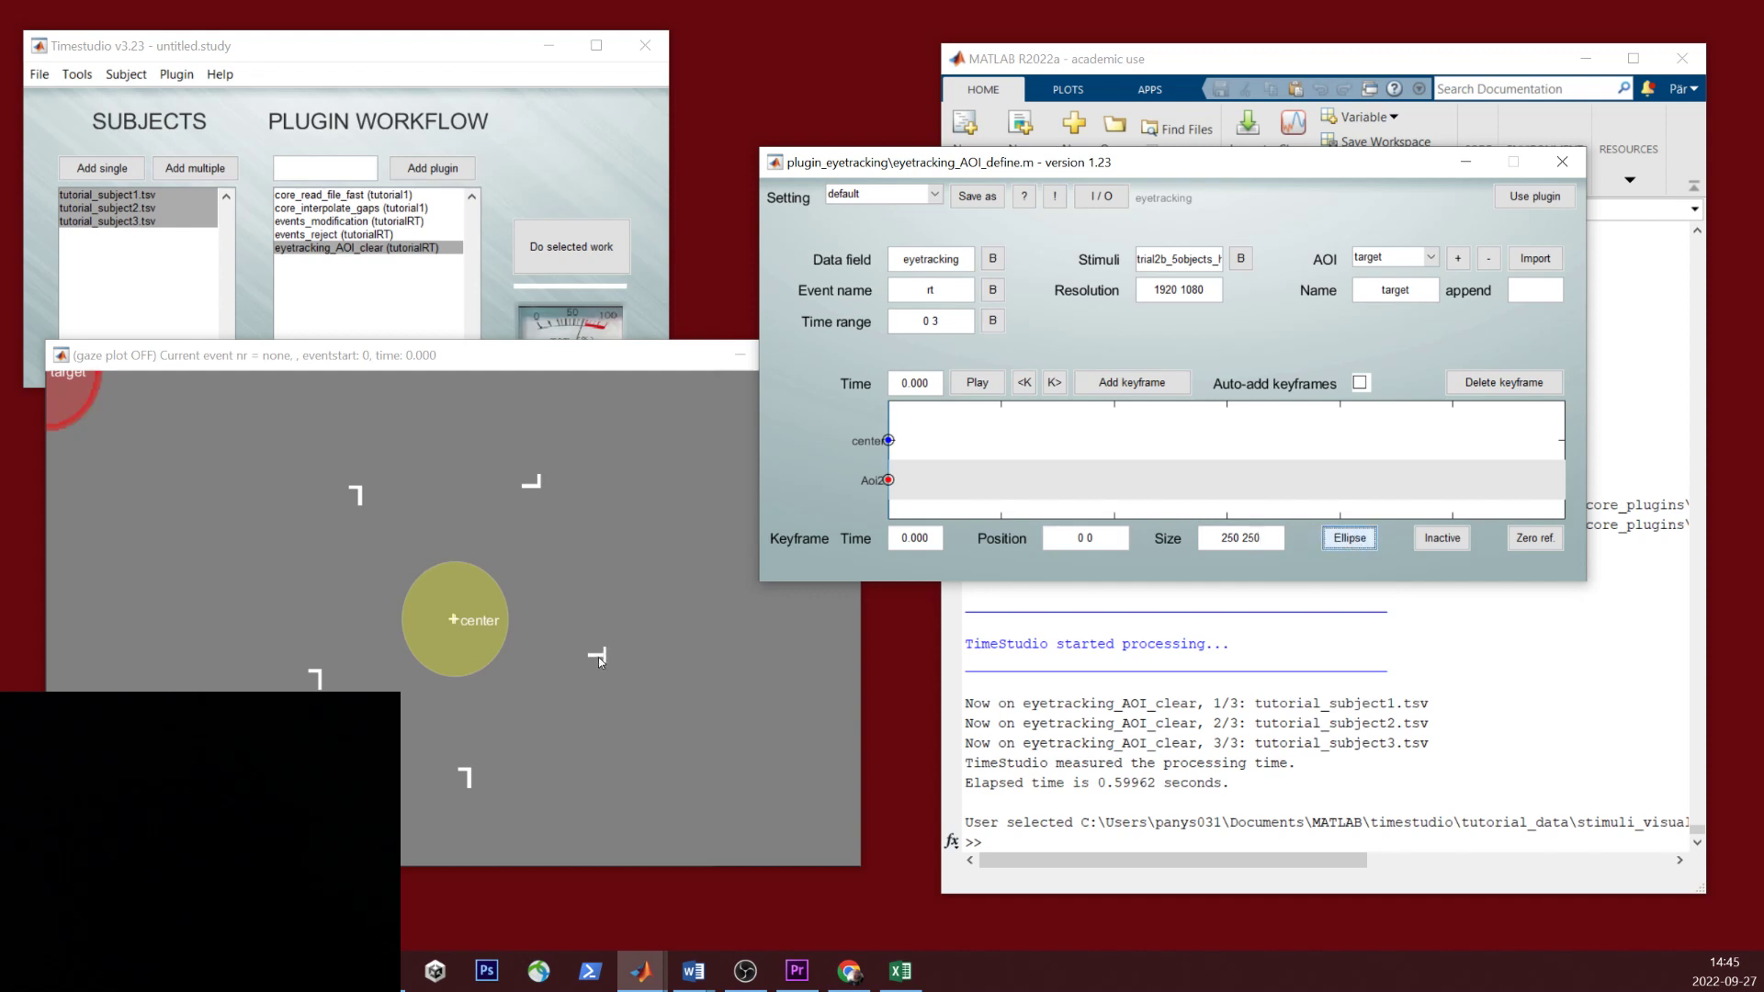
click(598, 658)
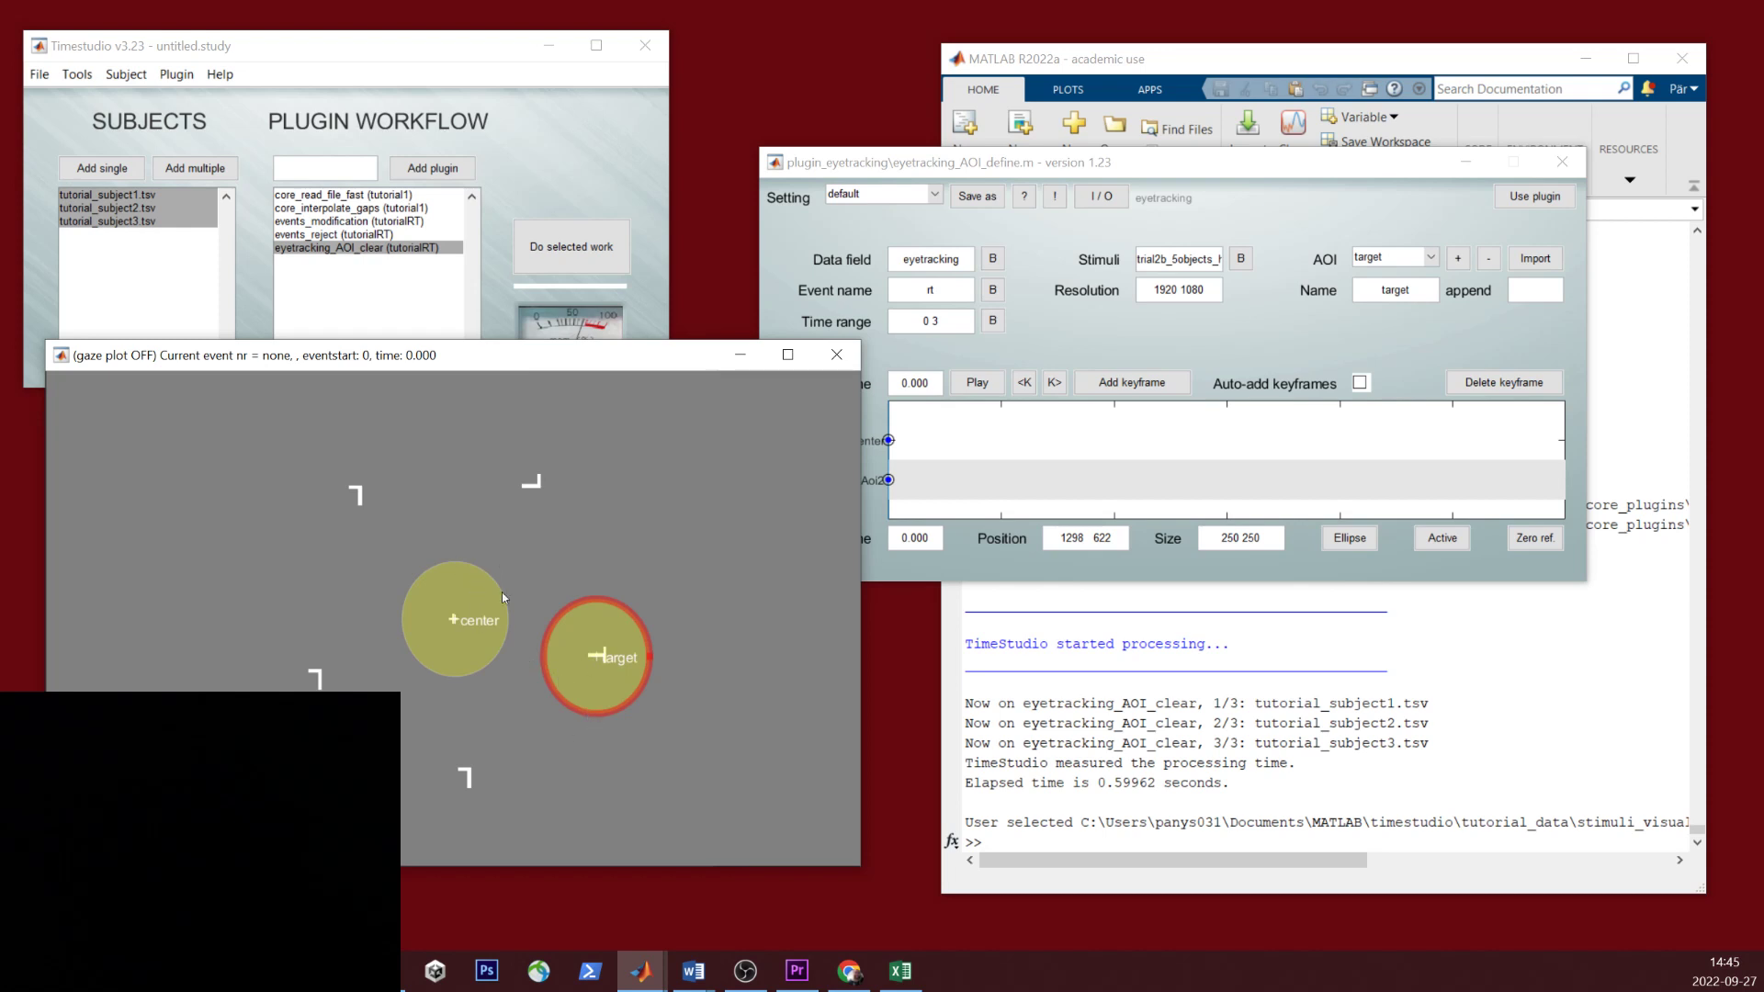
Step: Go to the first rt event in the gaze plot and advance to the next event to compare the target's location
right_click(416, 480)
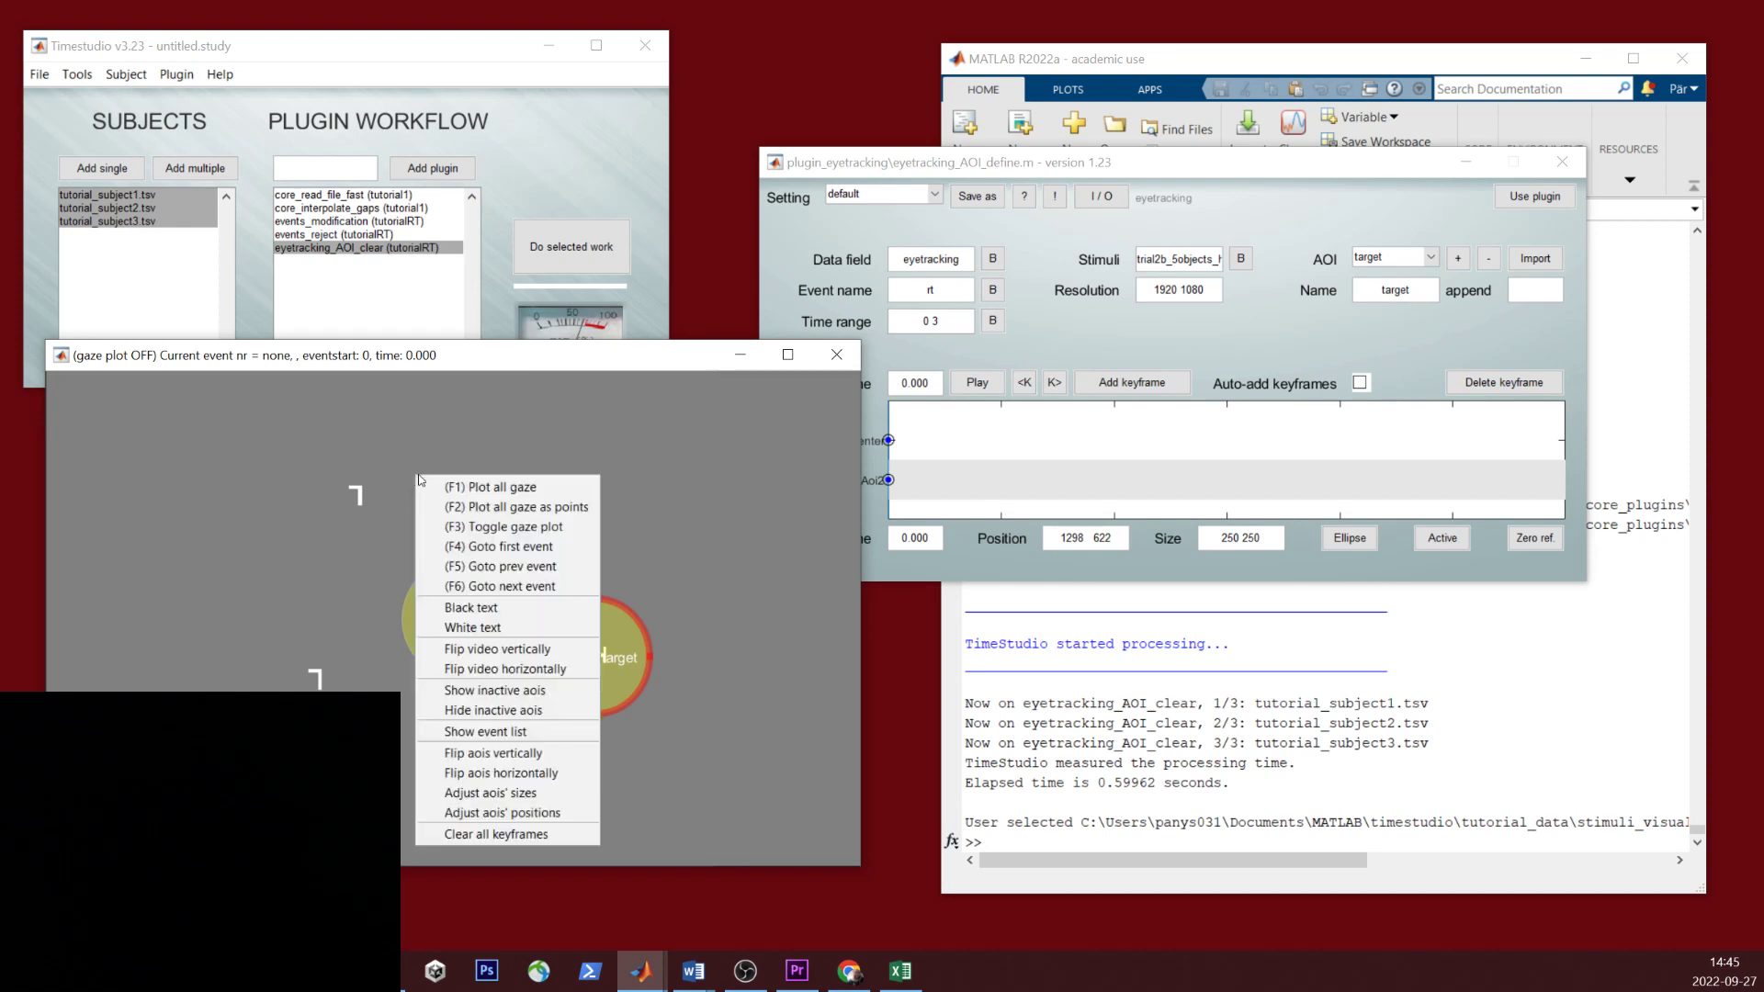
click(525, 549)
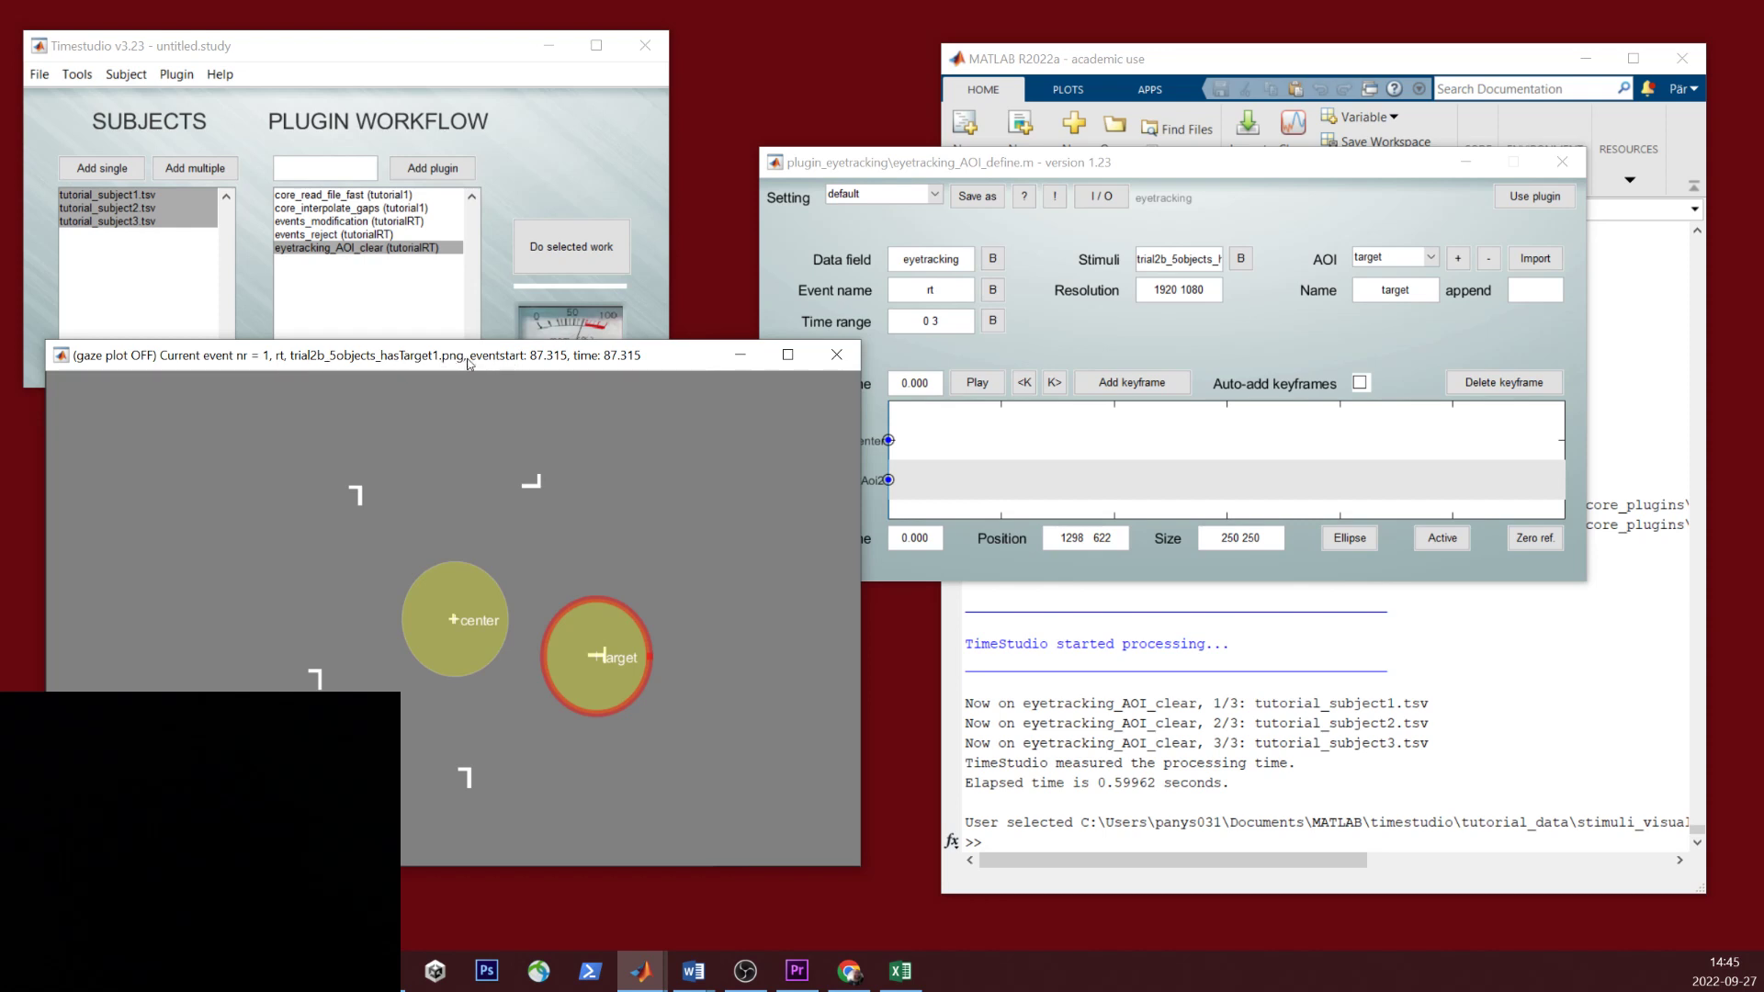
right_click(627, 531)
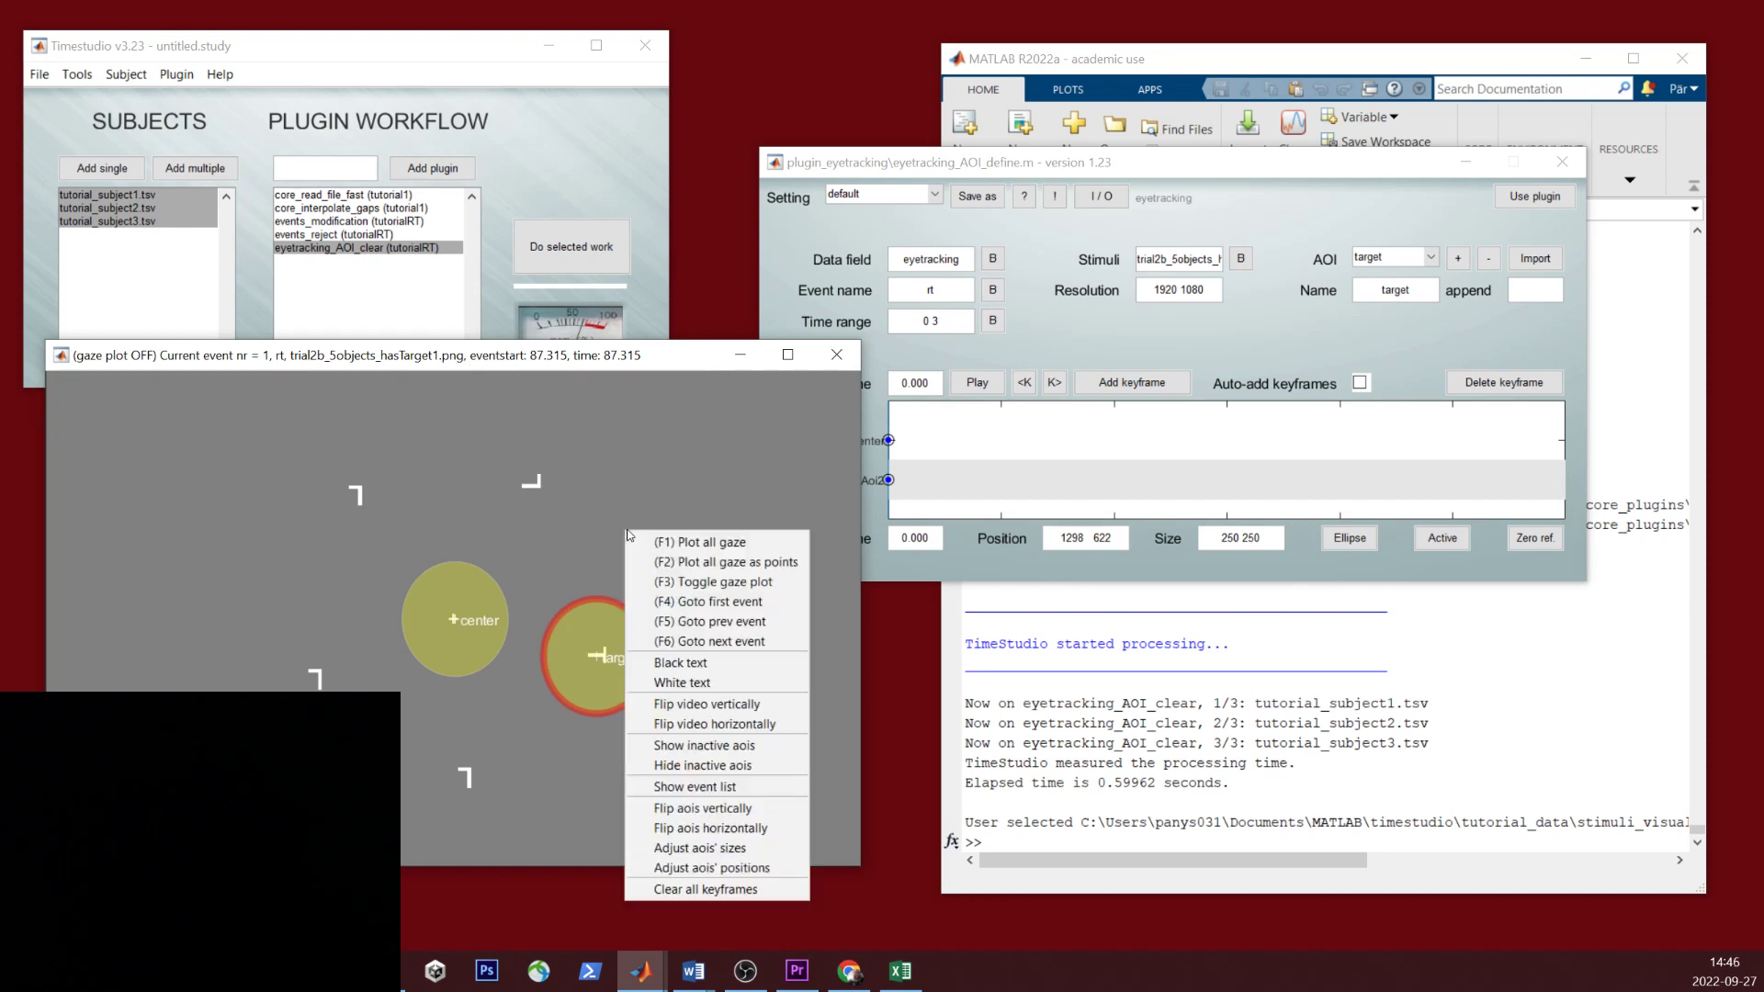
click(755, 642)
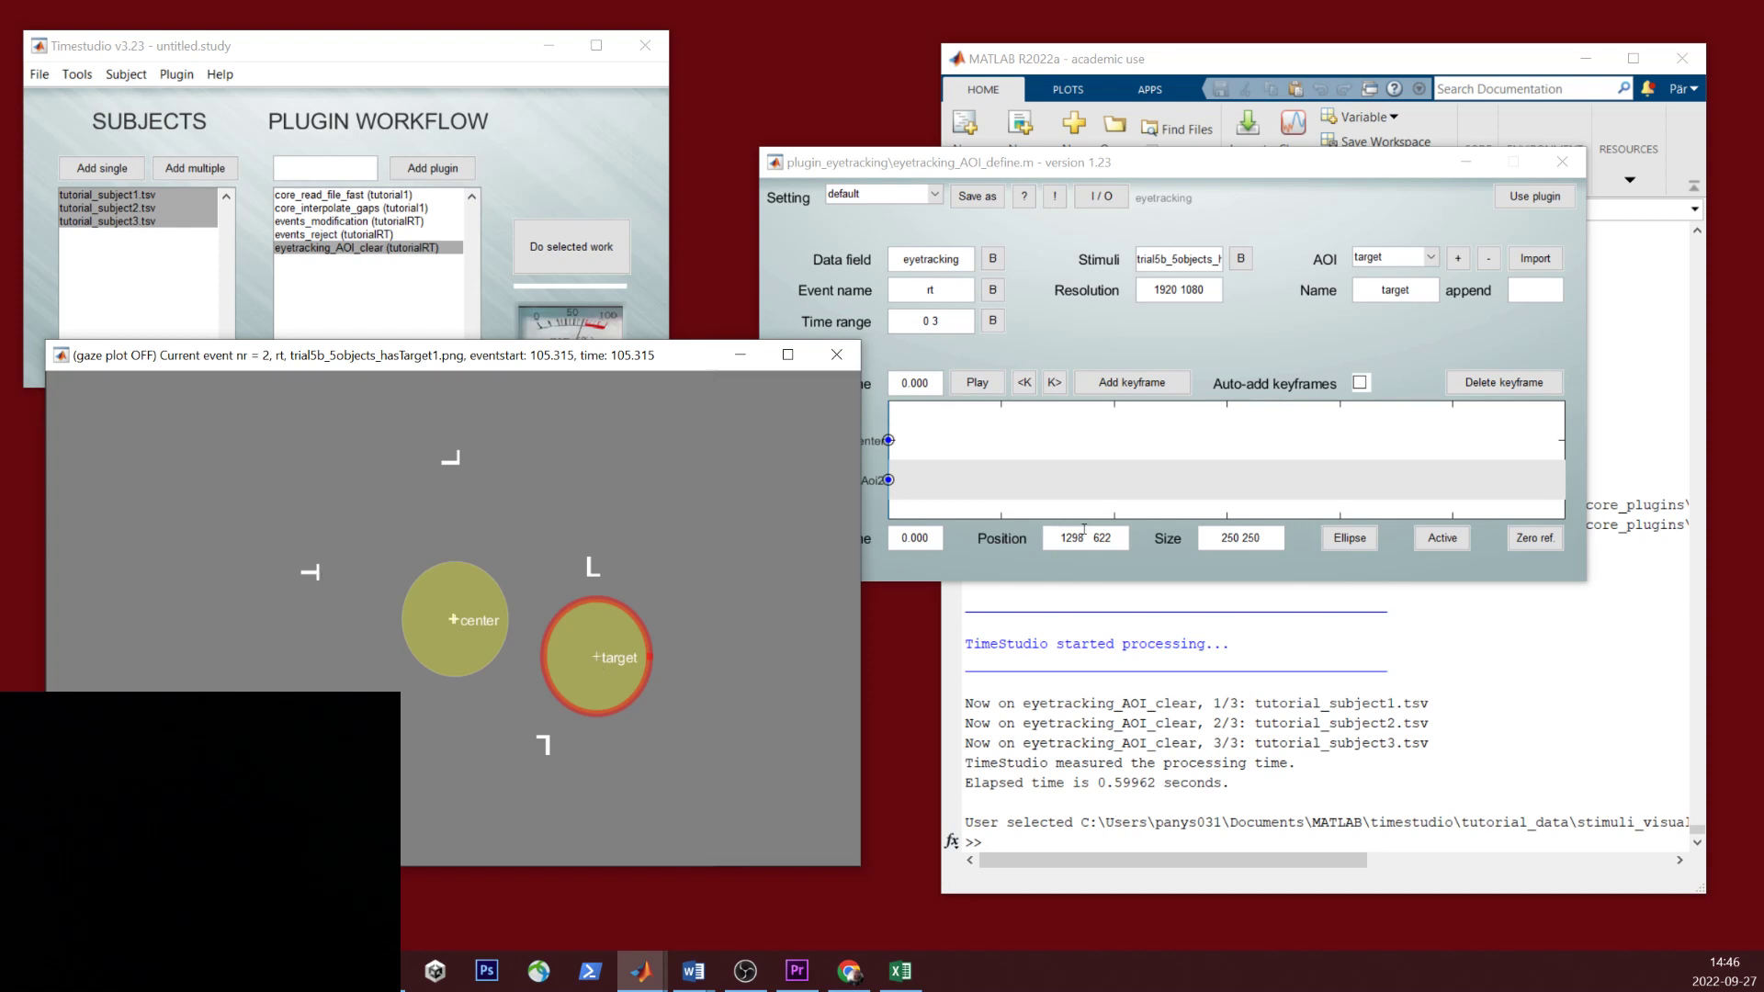
Step: Set the target AOI's position to posX posY and return to the previous event to check its placement
drag(1062, 537, 1122, 536)
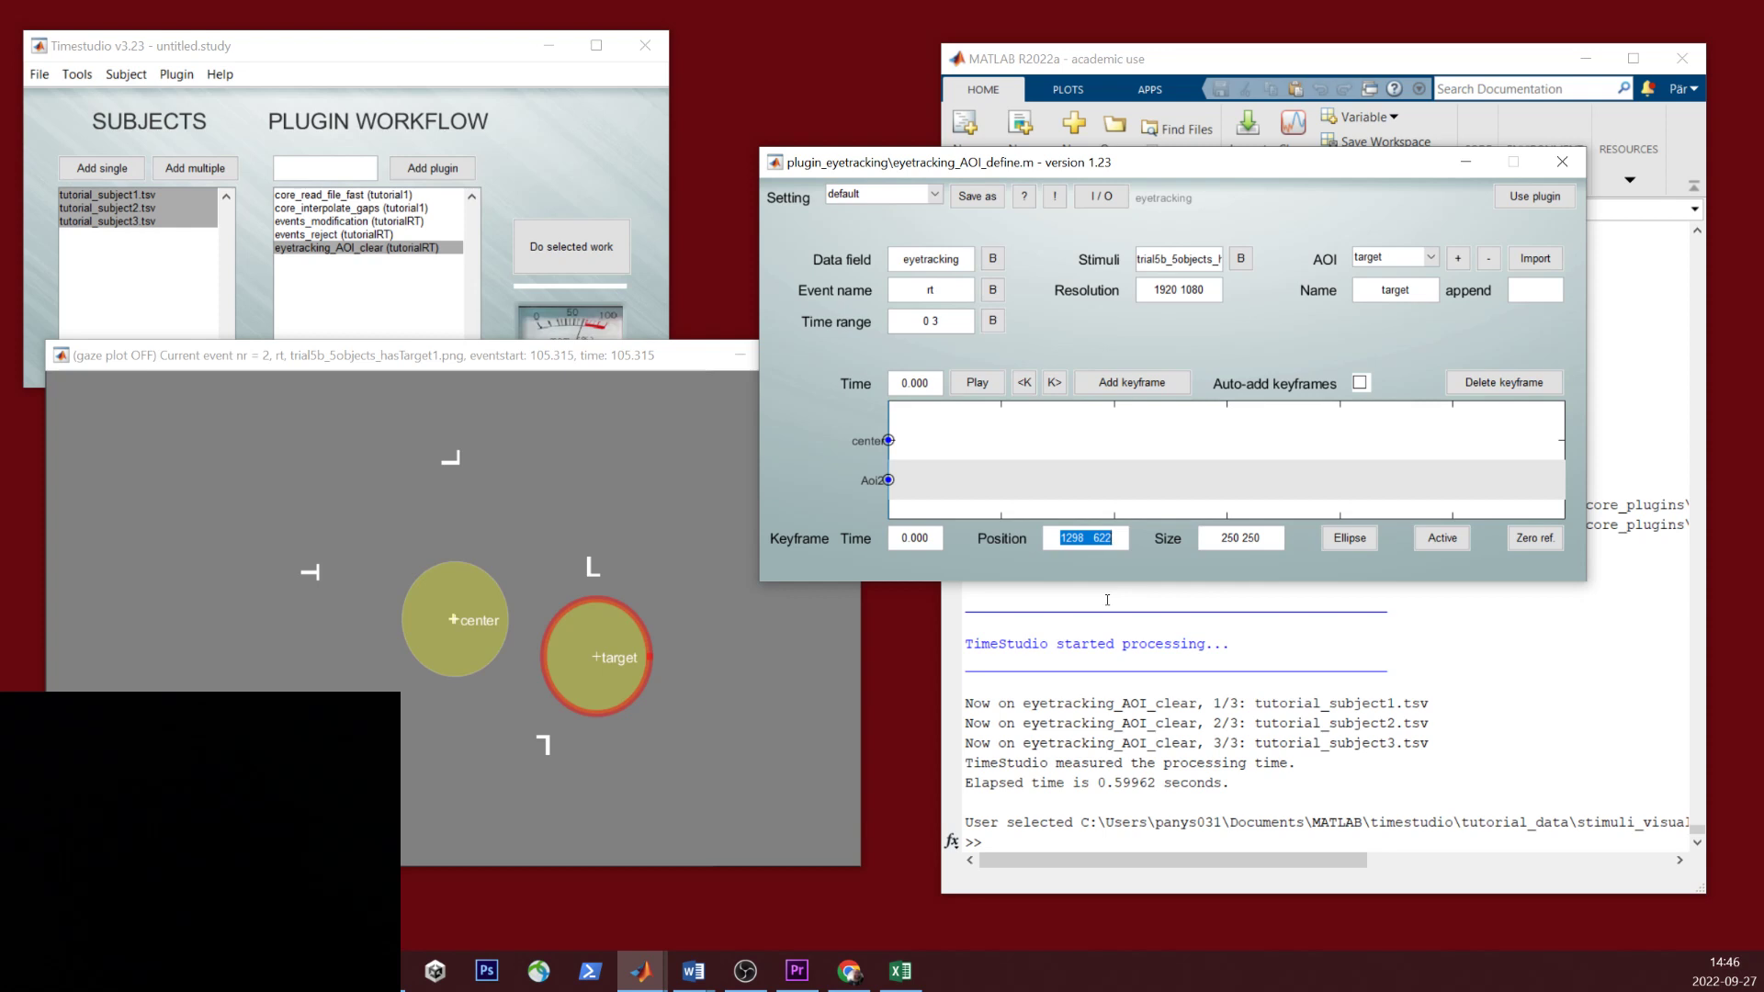
text(posX posY)
key(Return)
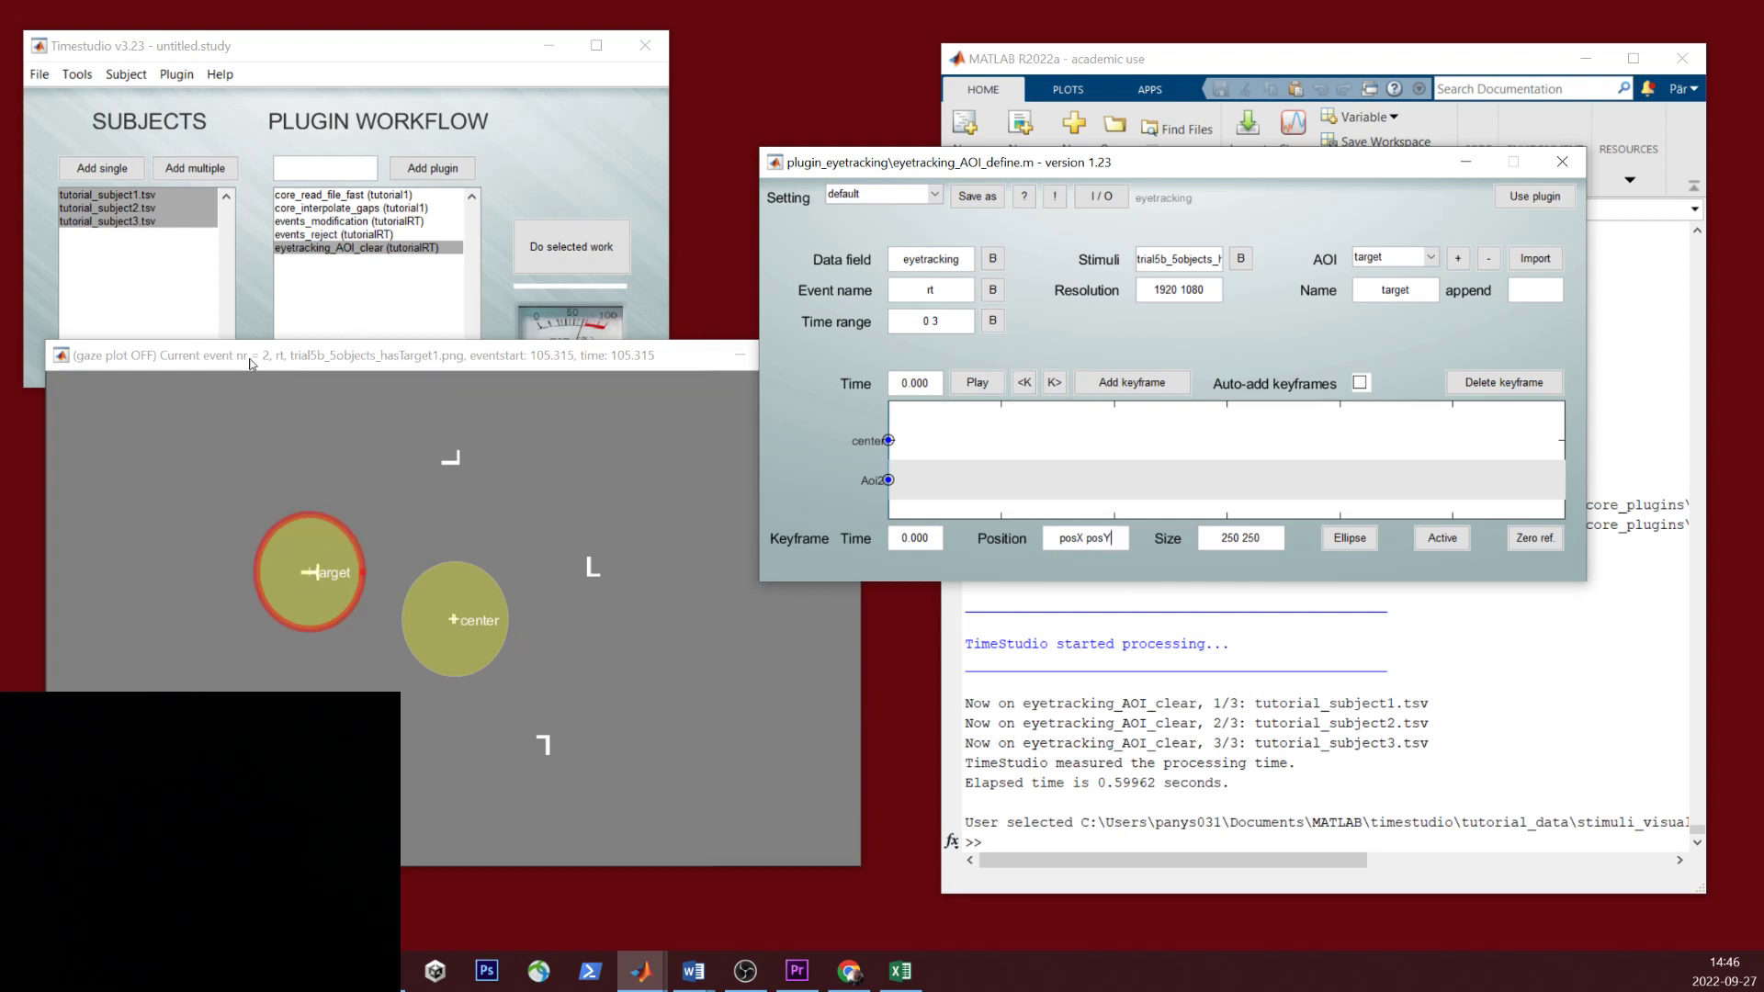
click(358, 445)
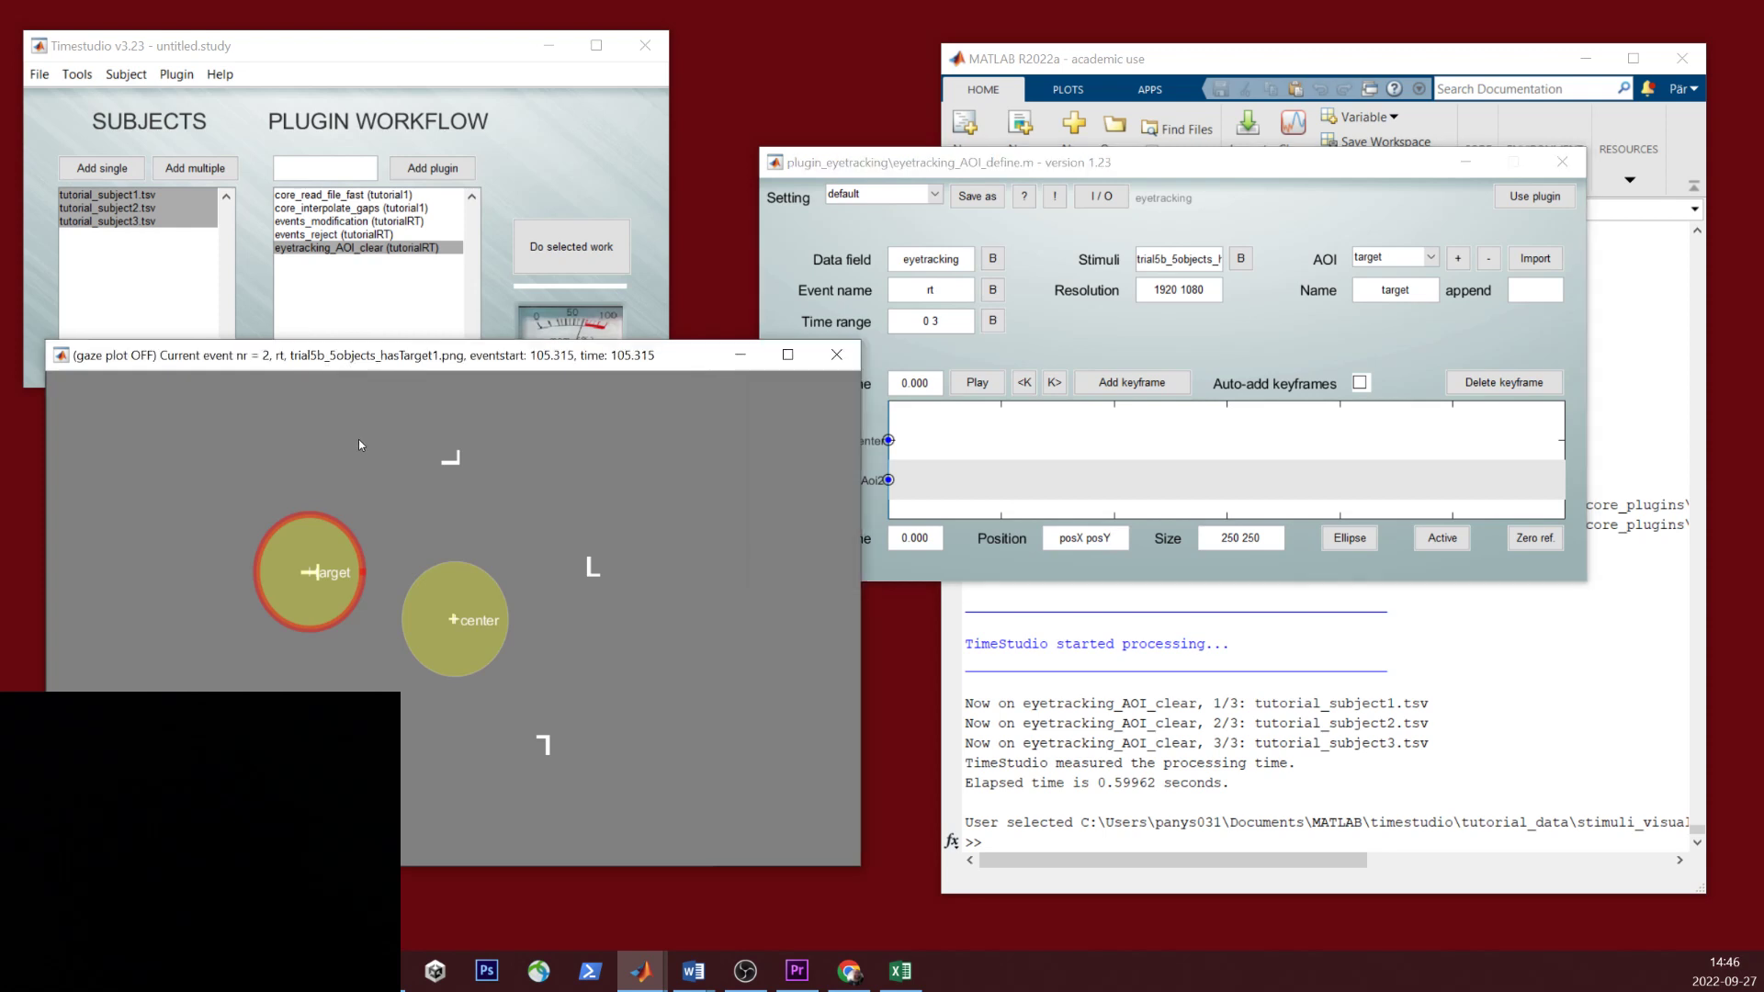
key(Left)
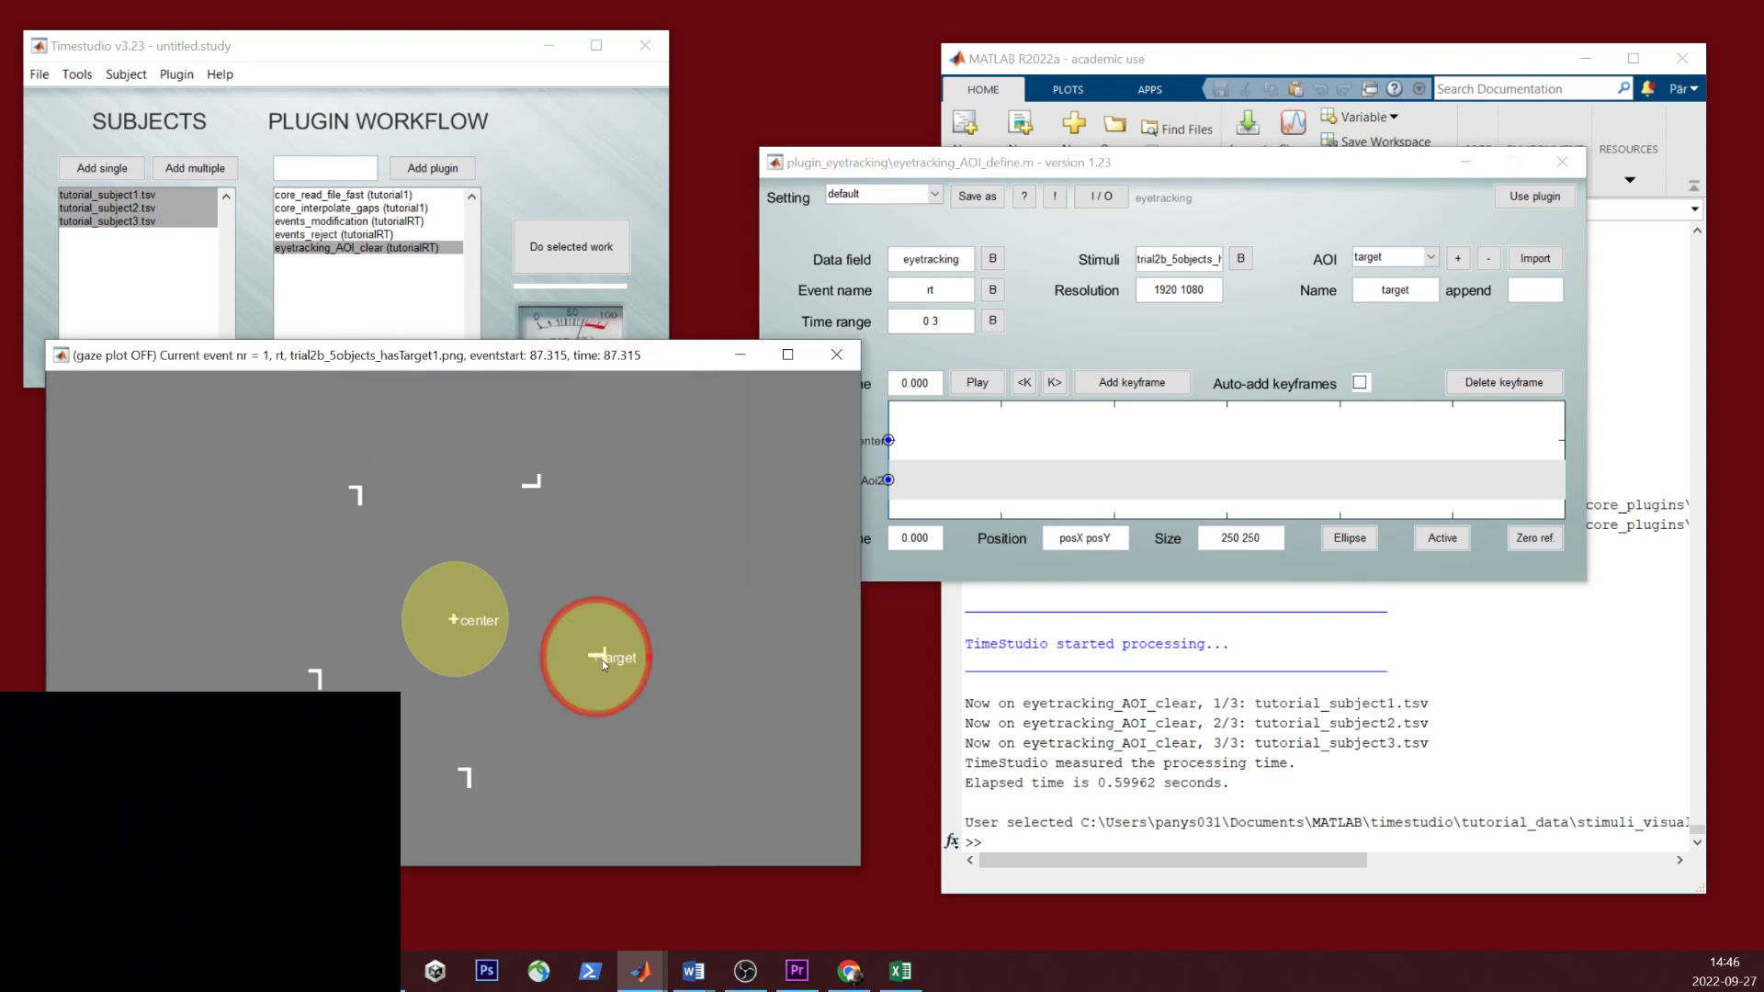
Step: Go through the rt events in the gaze plot to check the target AOI's placement on each trial's stimulus
key(Right)
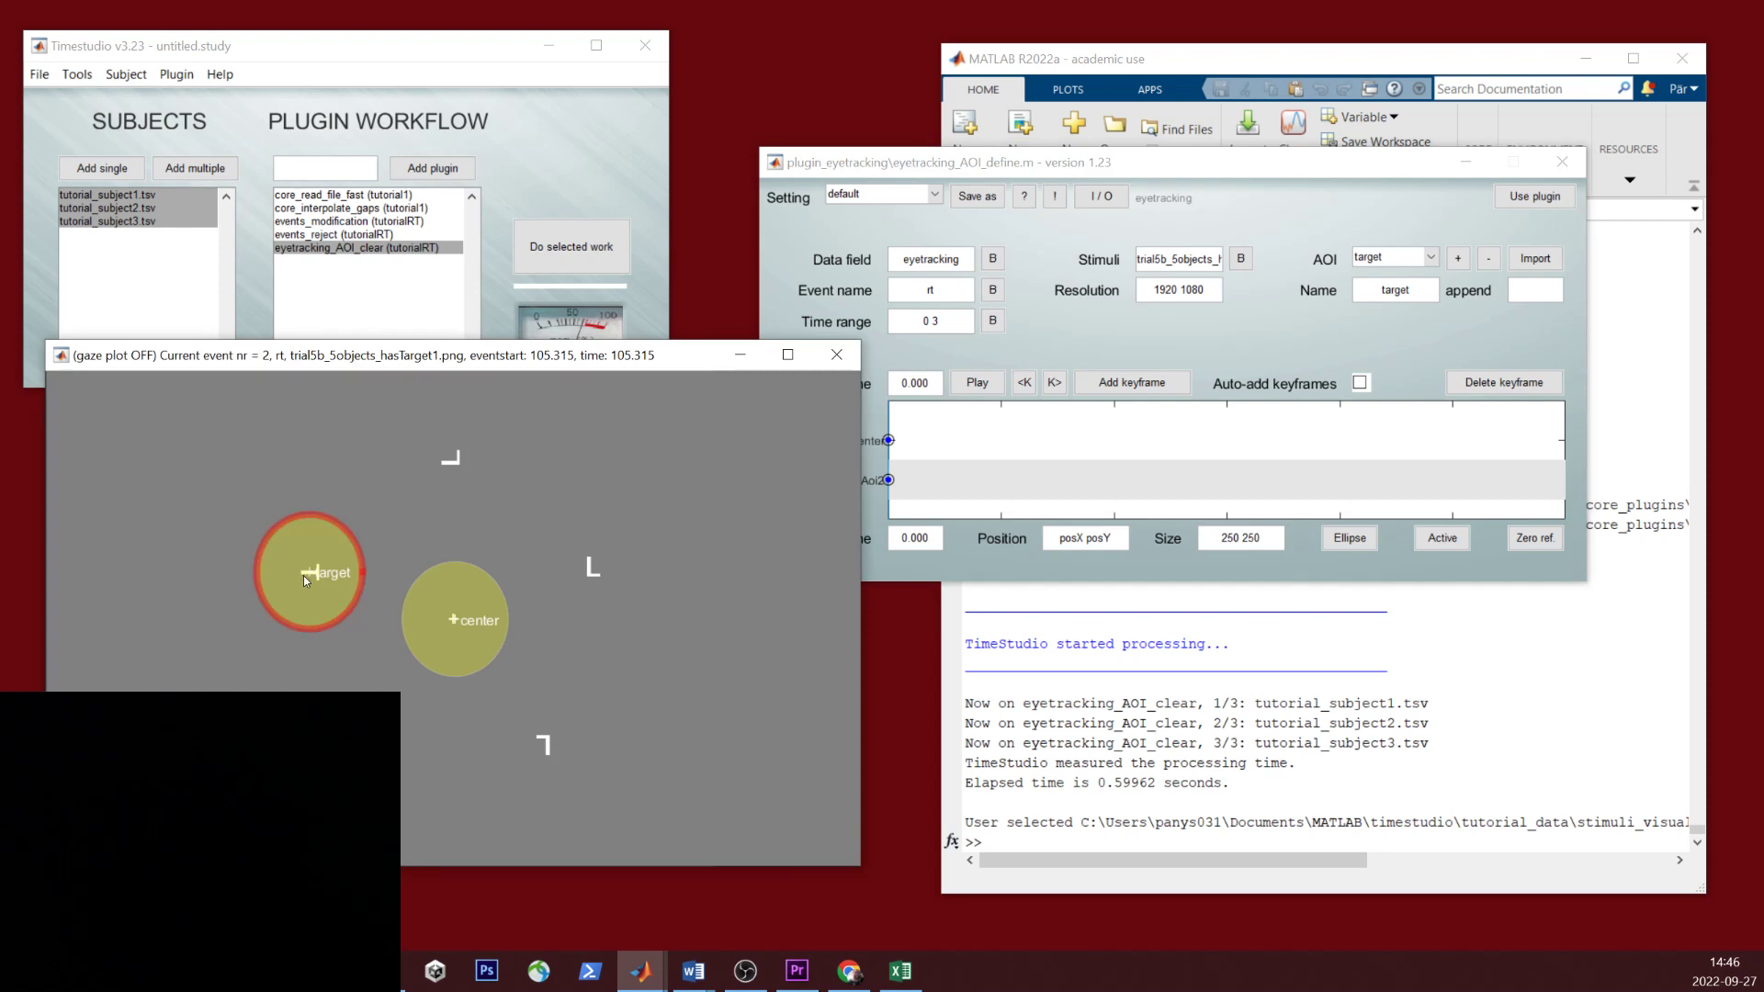
key(Right)
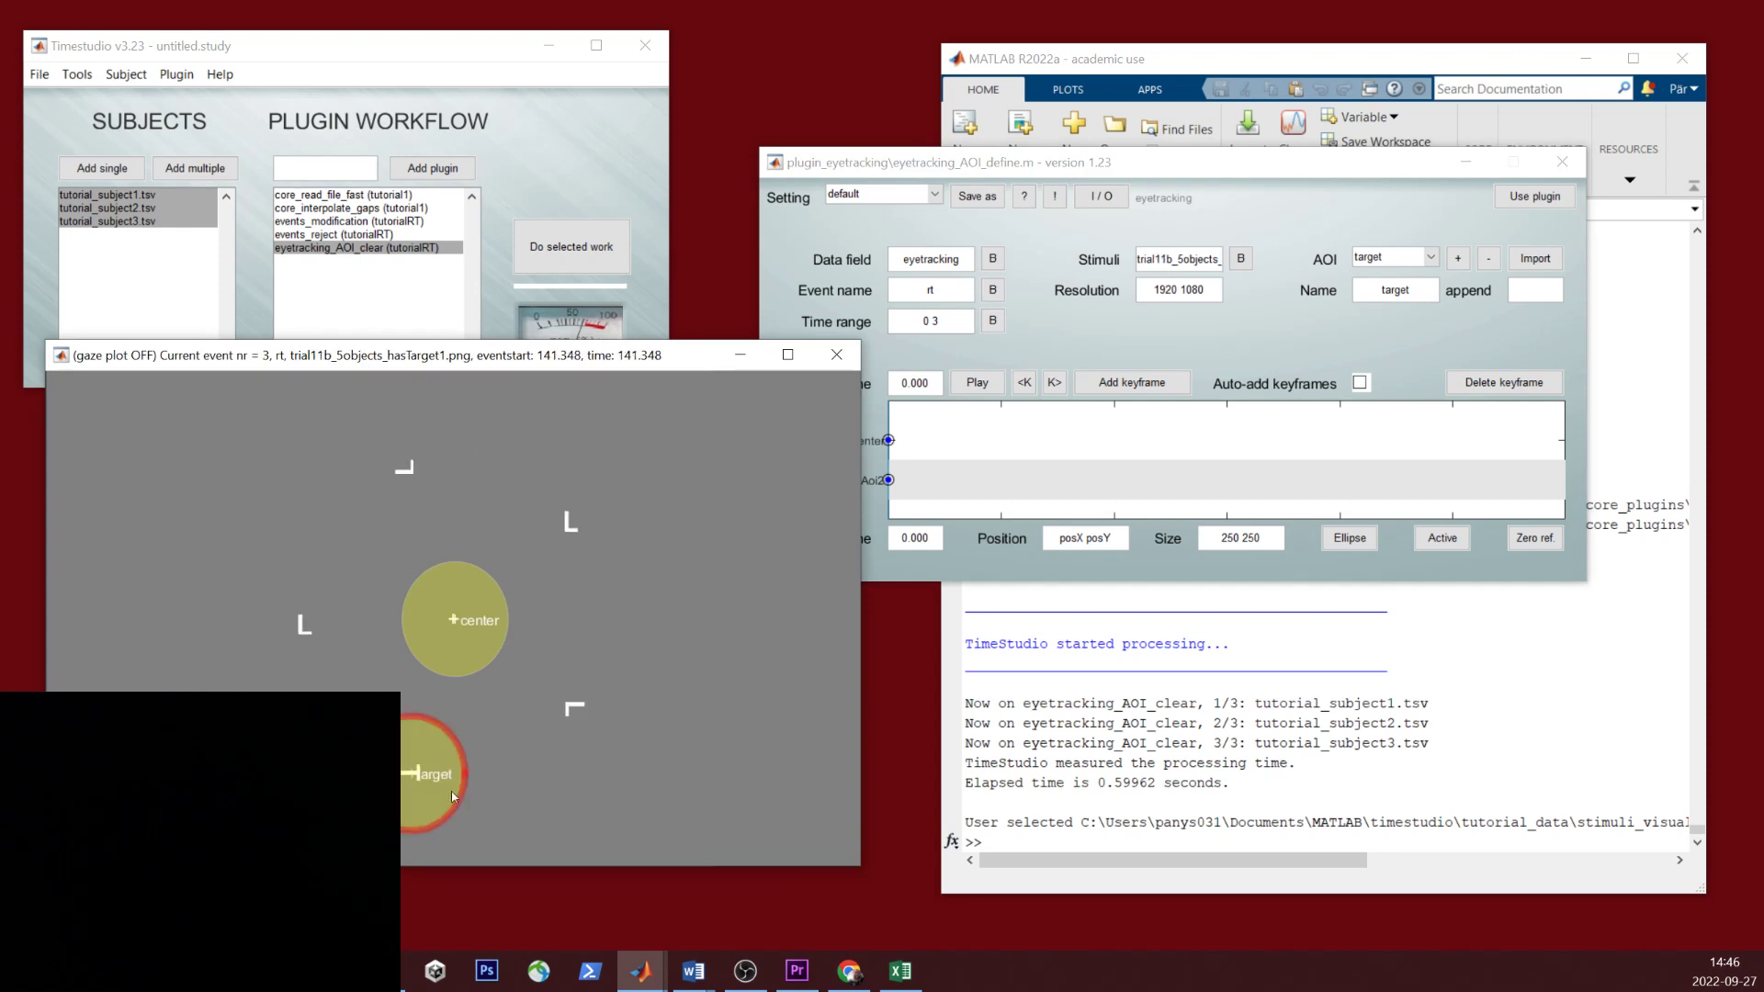
key(Right)
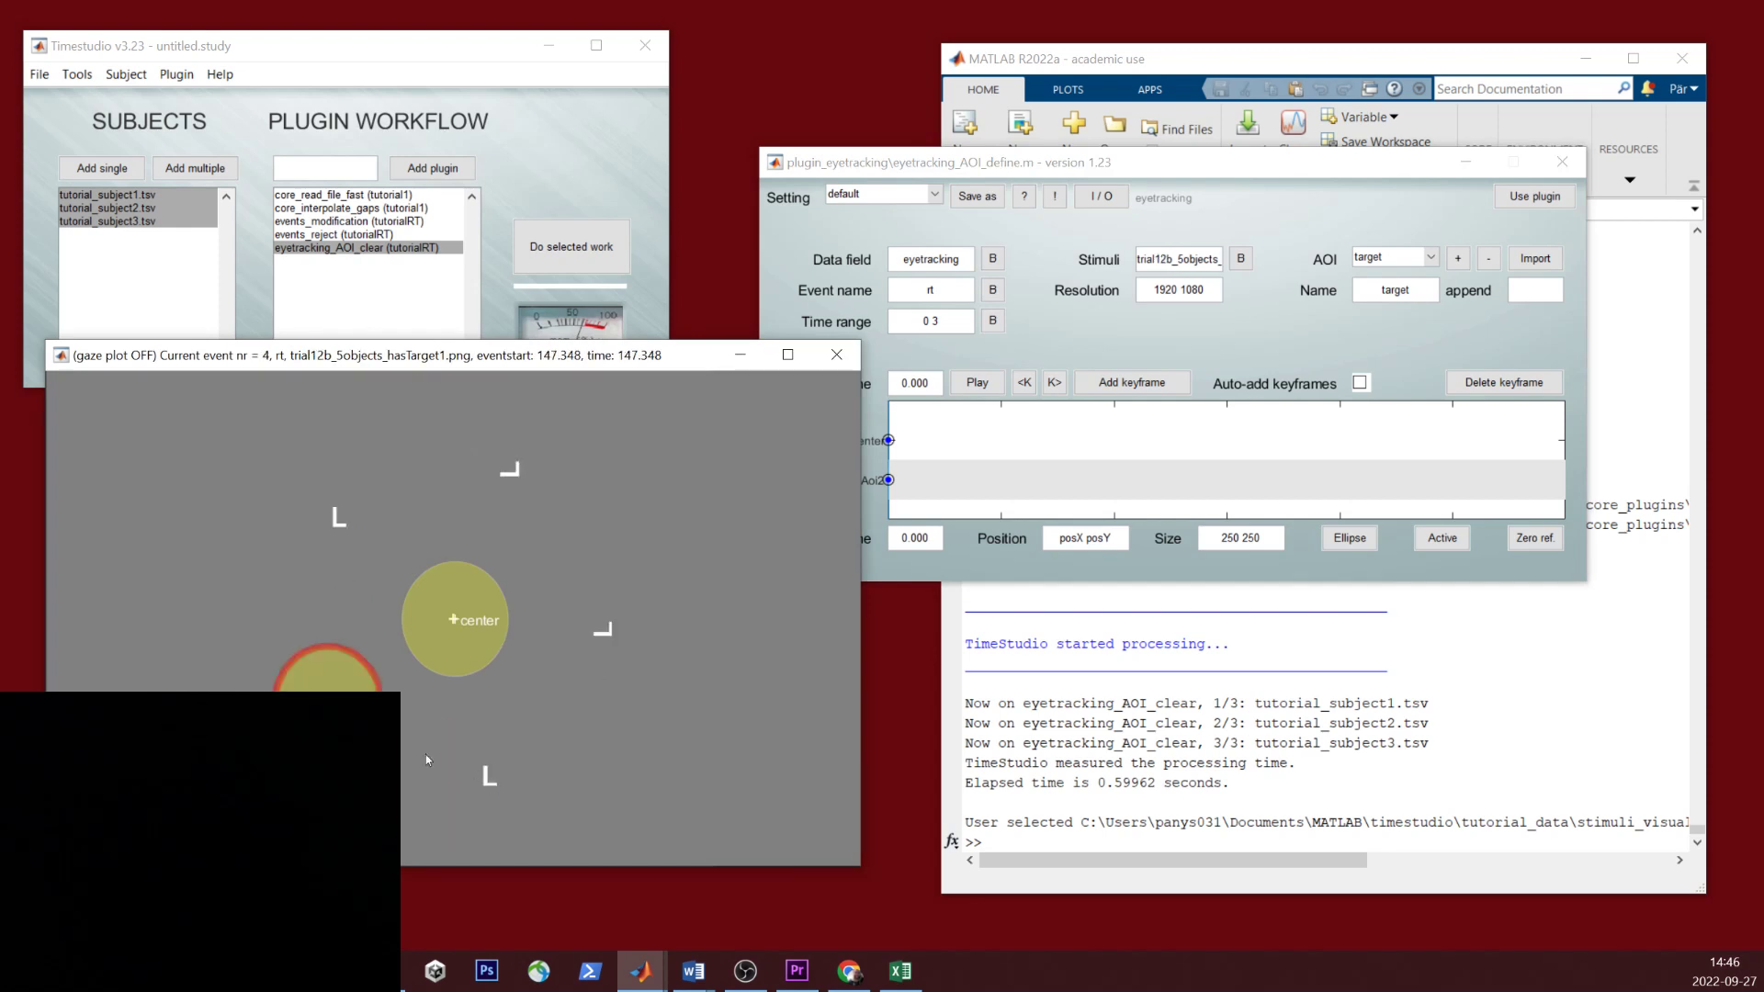
key(Right)
key(Right)
key(Right)
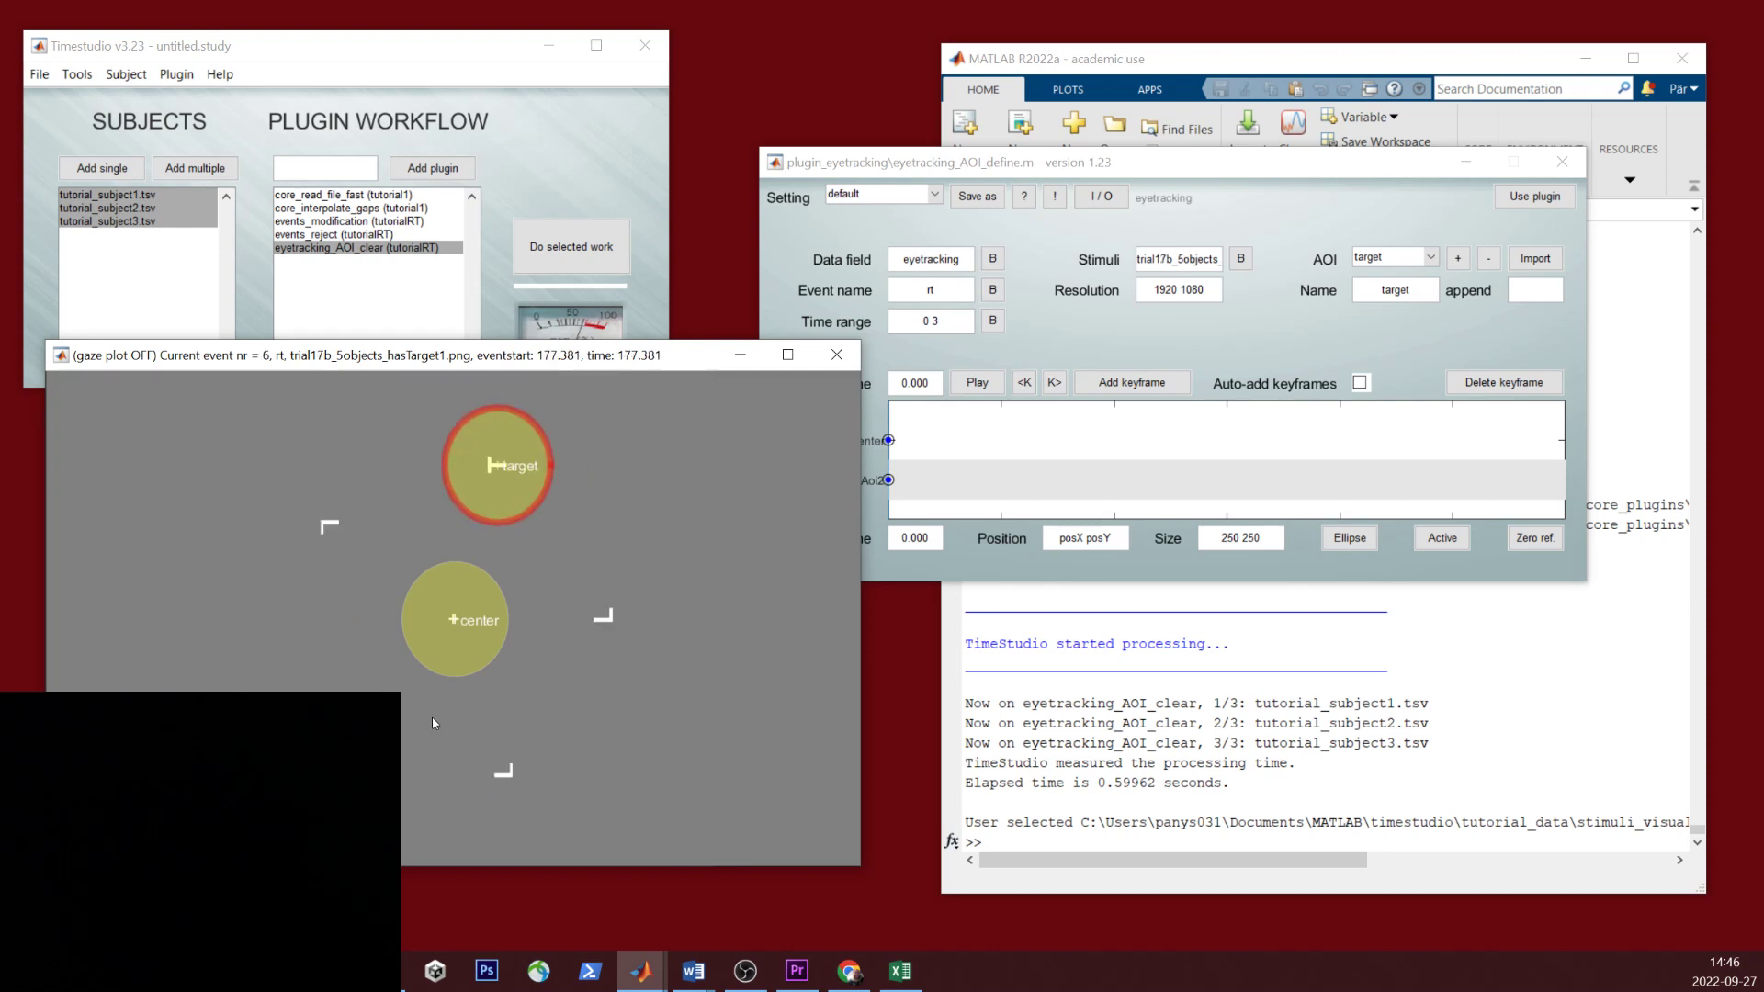
key(Left)
key(Left)
key(Left)
key(Left)
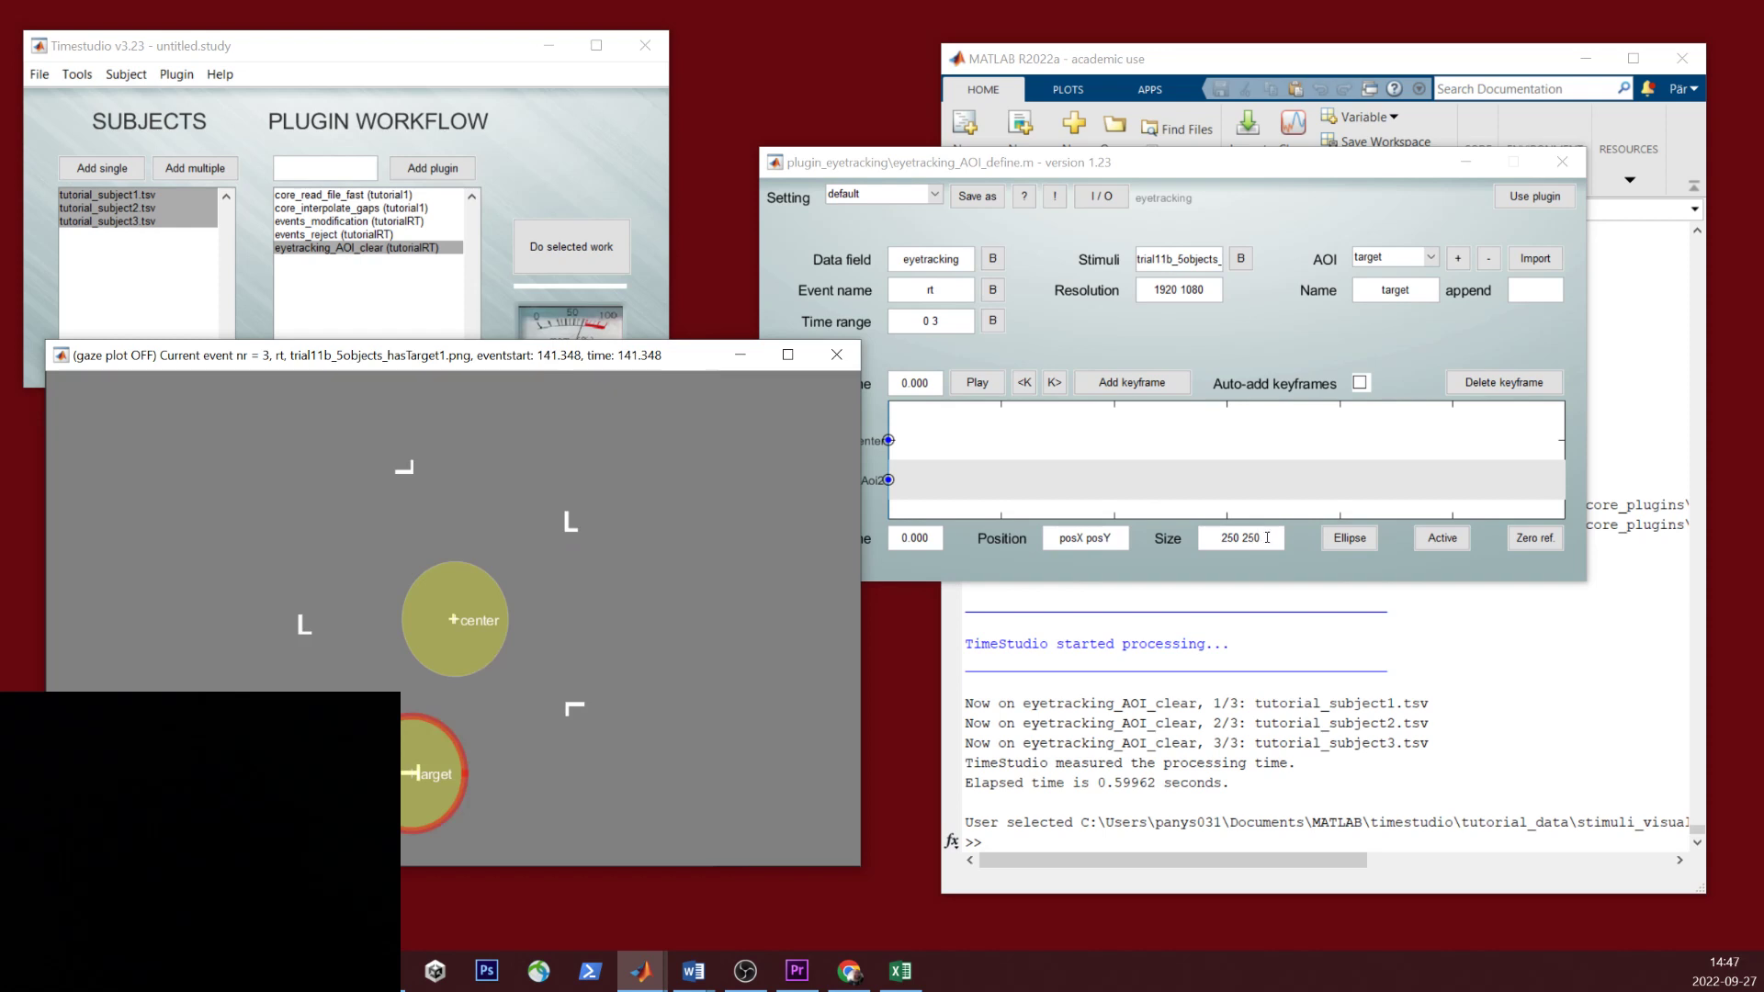
Step: Reapply the target AOI's 250 250 size and restore its position to posX posY
click(1269, 537)
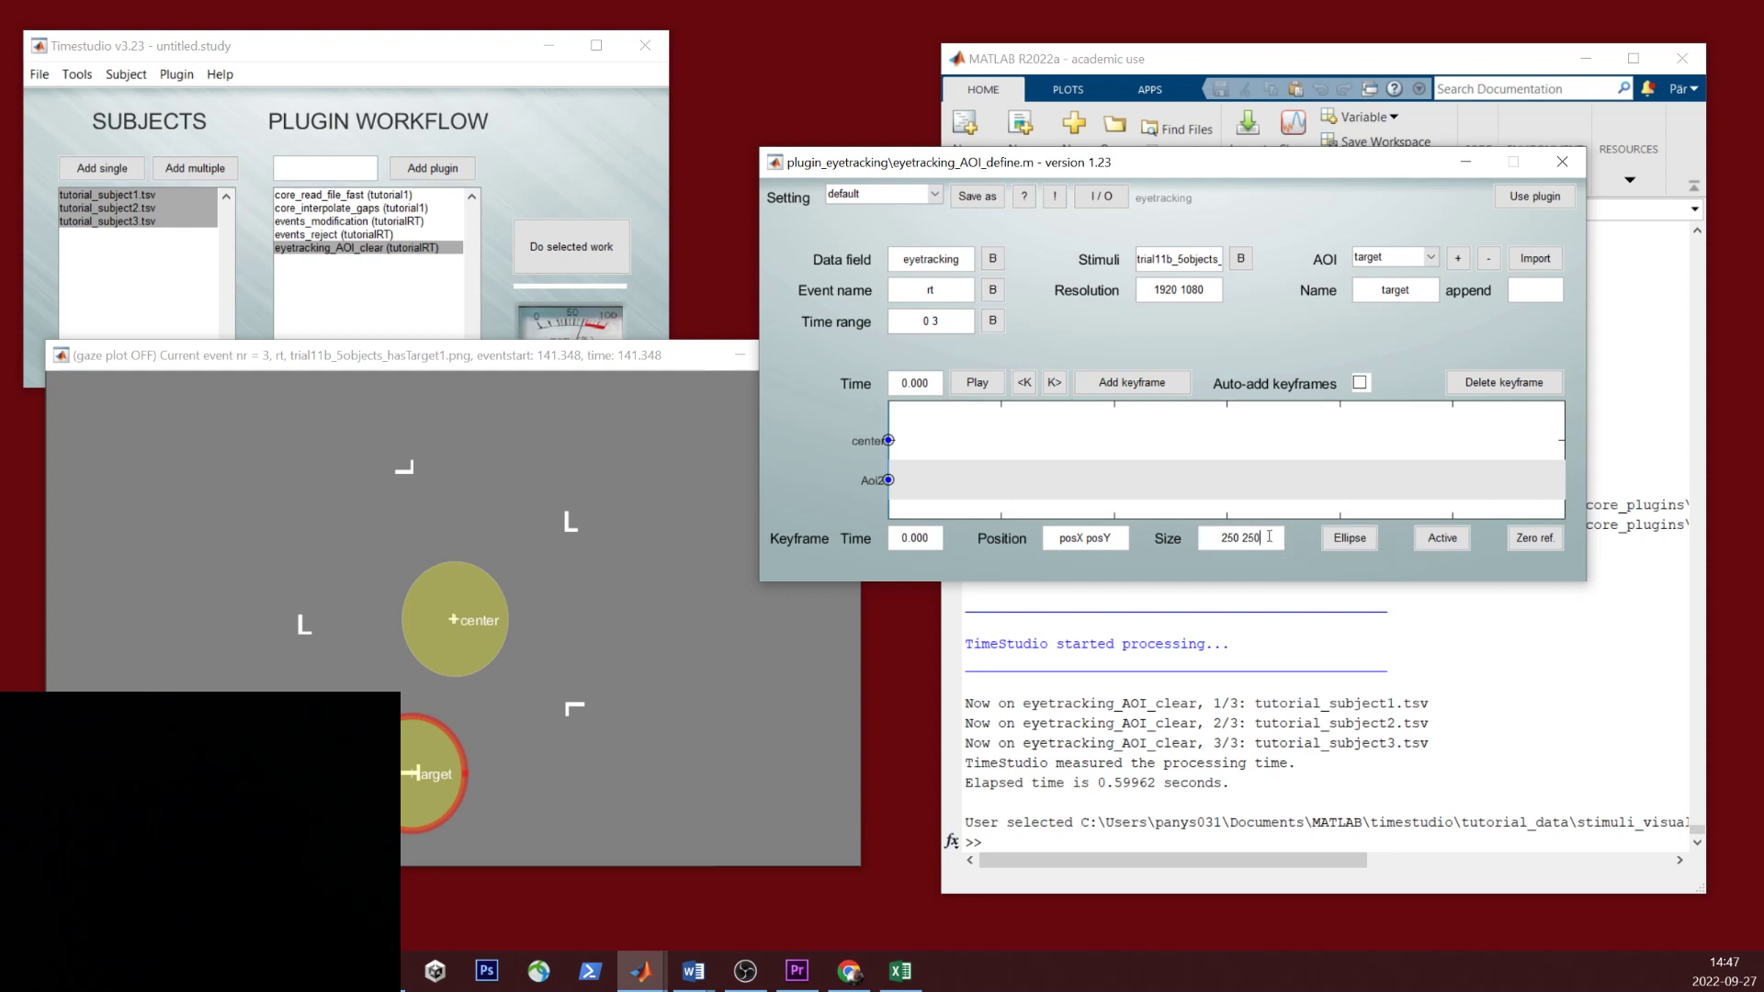
key(Return)
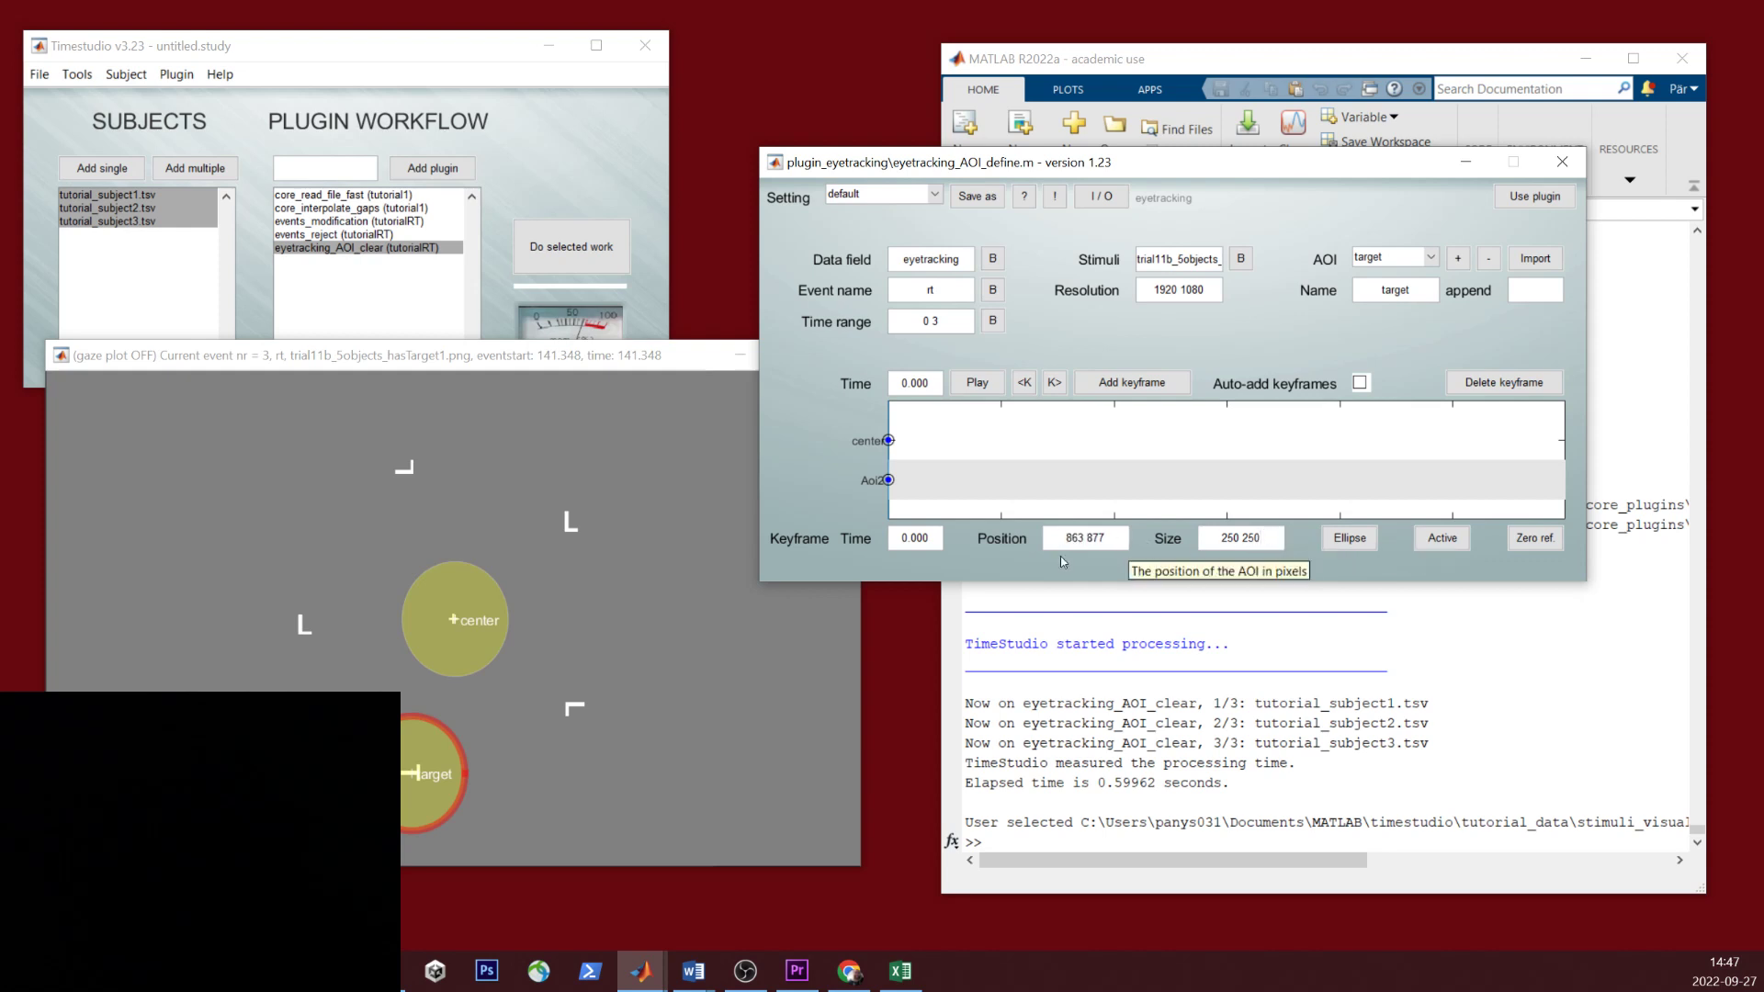
drag(1110, 539, 1049, 556)
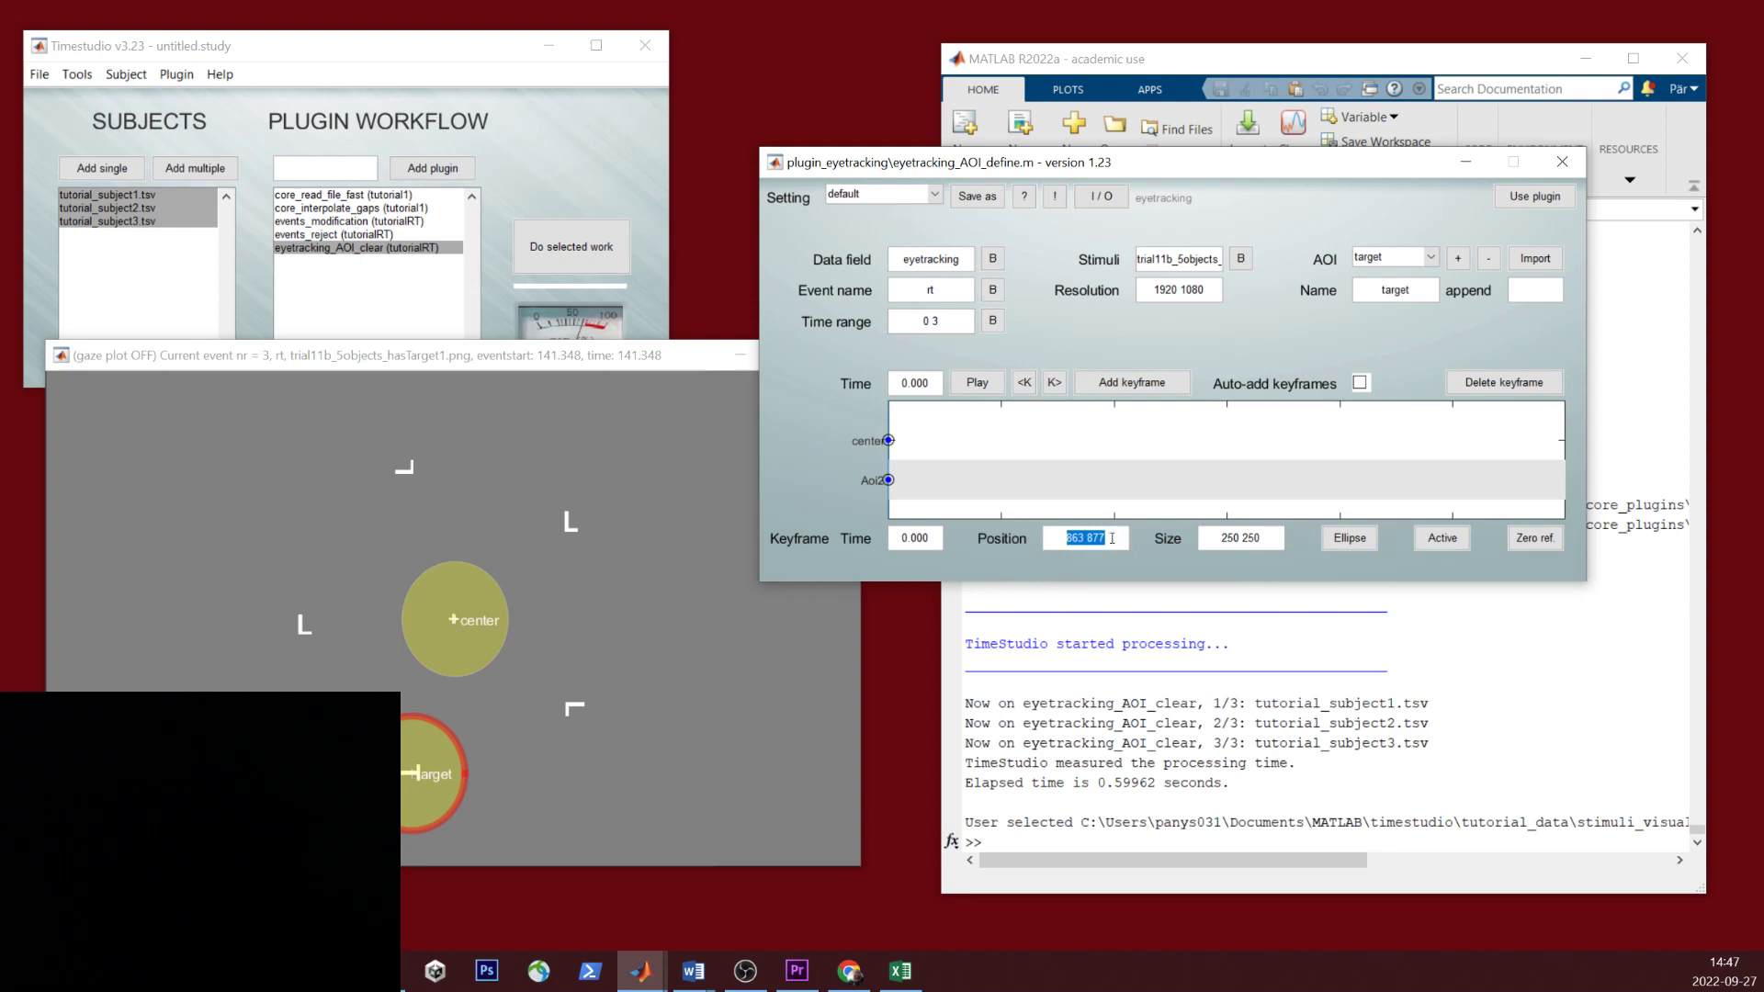
drag(1112, 539, 1061, 548)
click(558, 483)
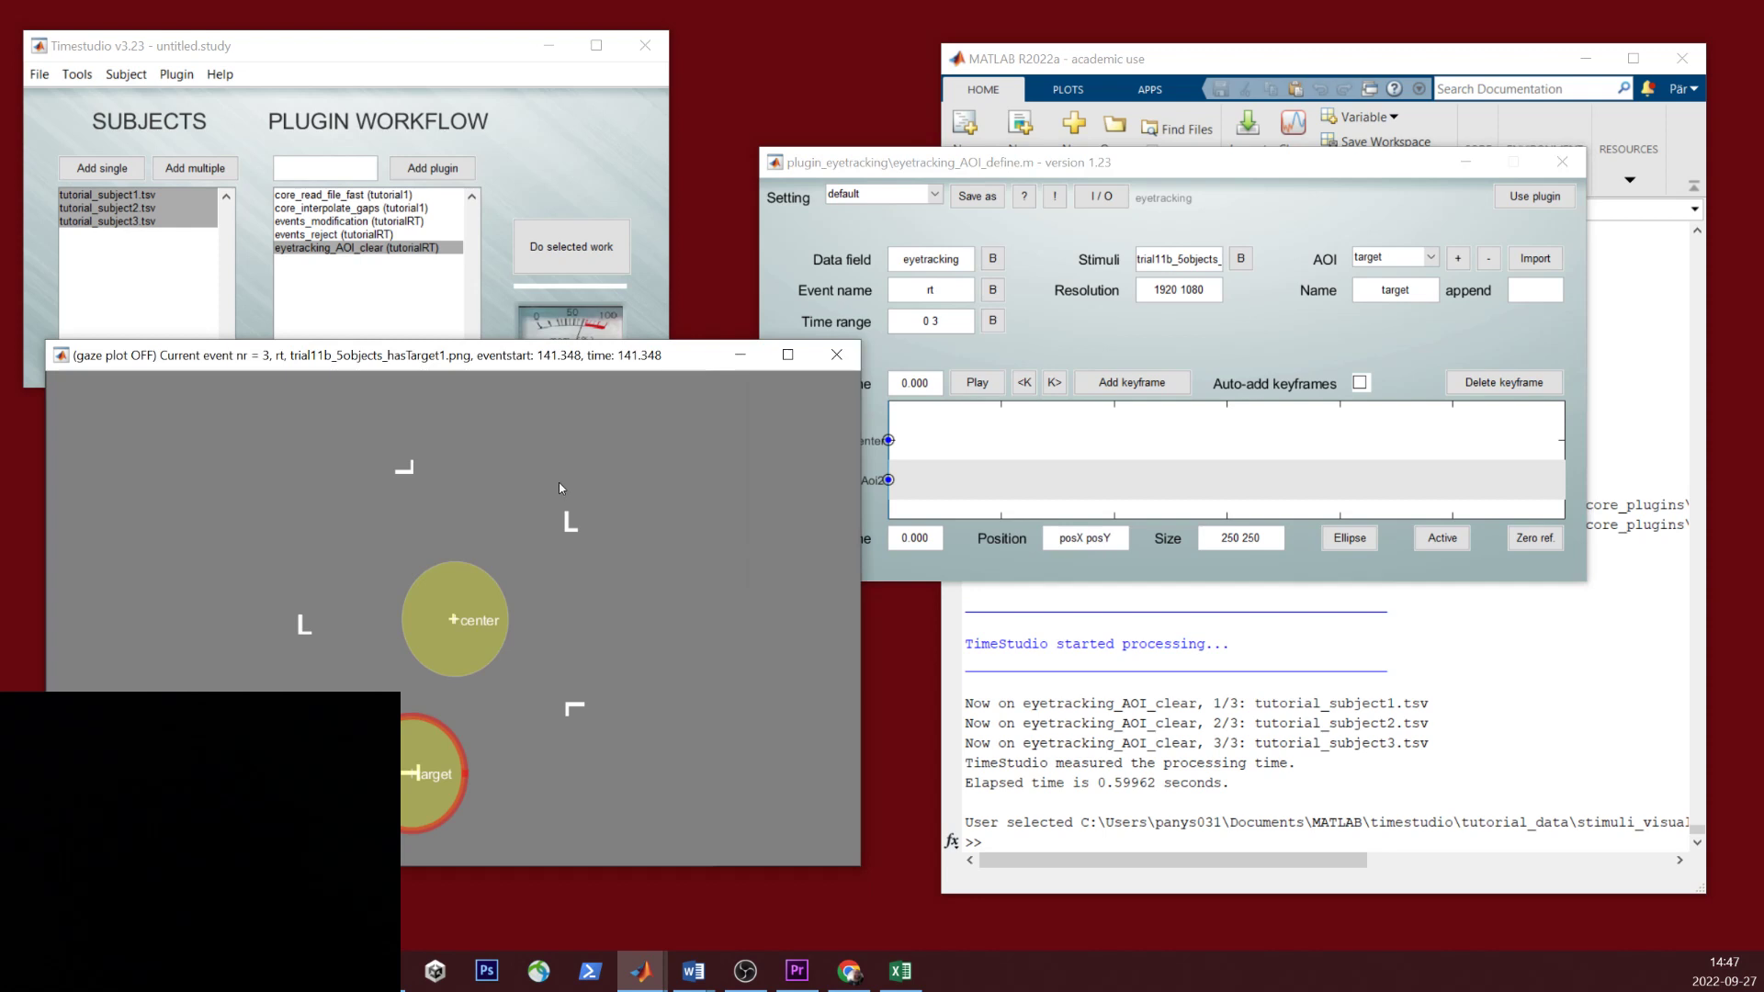
Step: Move back and forth between neighbouring rt events to recheck where the target AOI is drawn
key(Left)
key(Right)
key(Right)
key(Right)
key(Left)
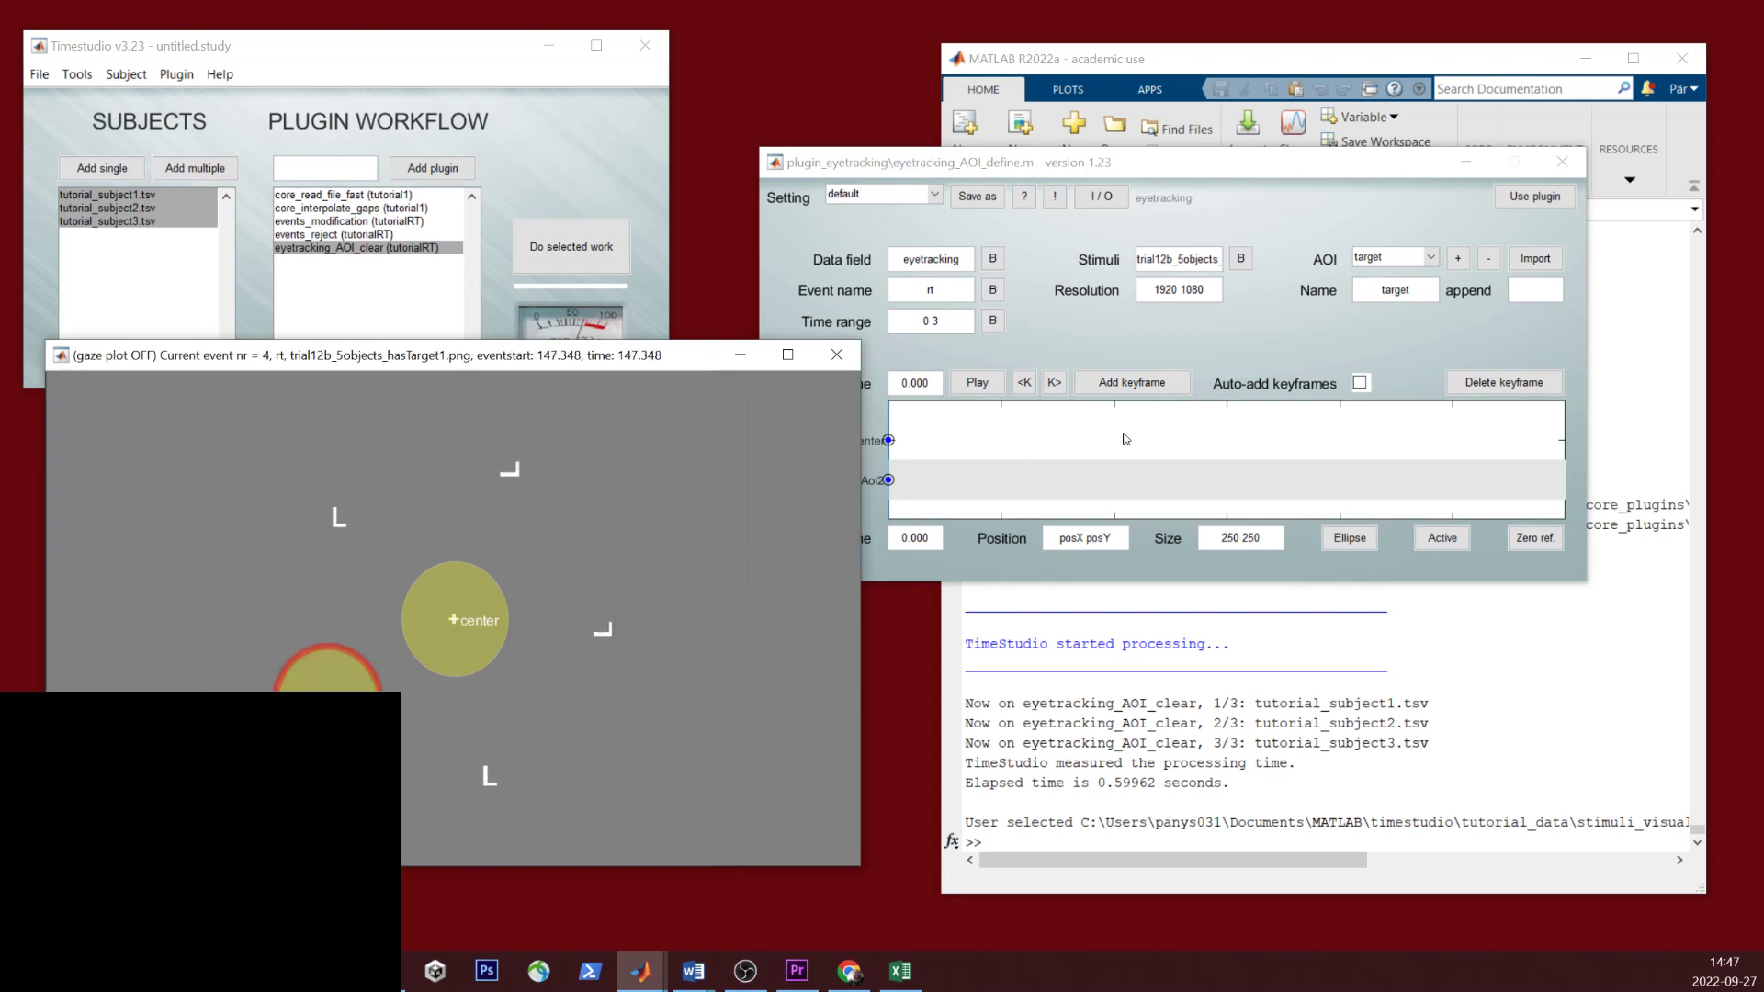
Step: Save the AOI definition settings under the name tutorialRT
click(1551, 197)
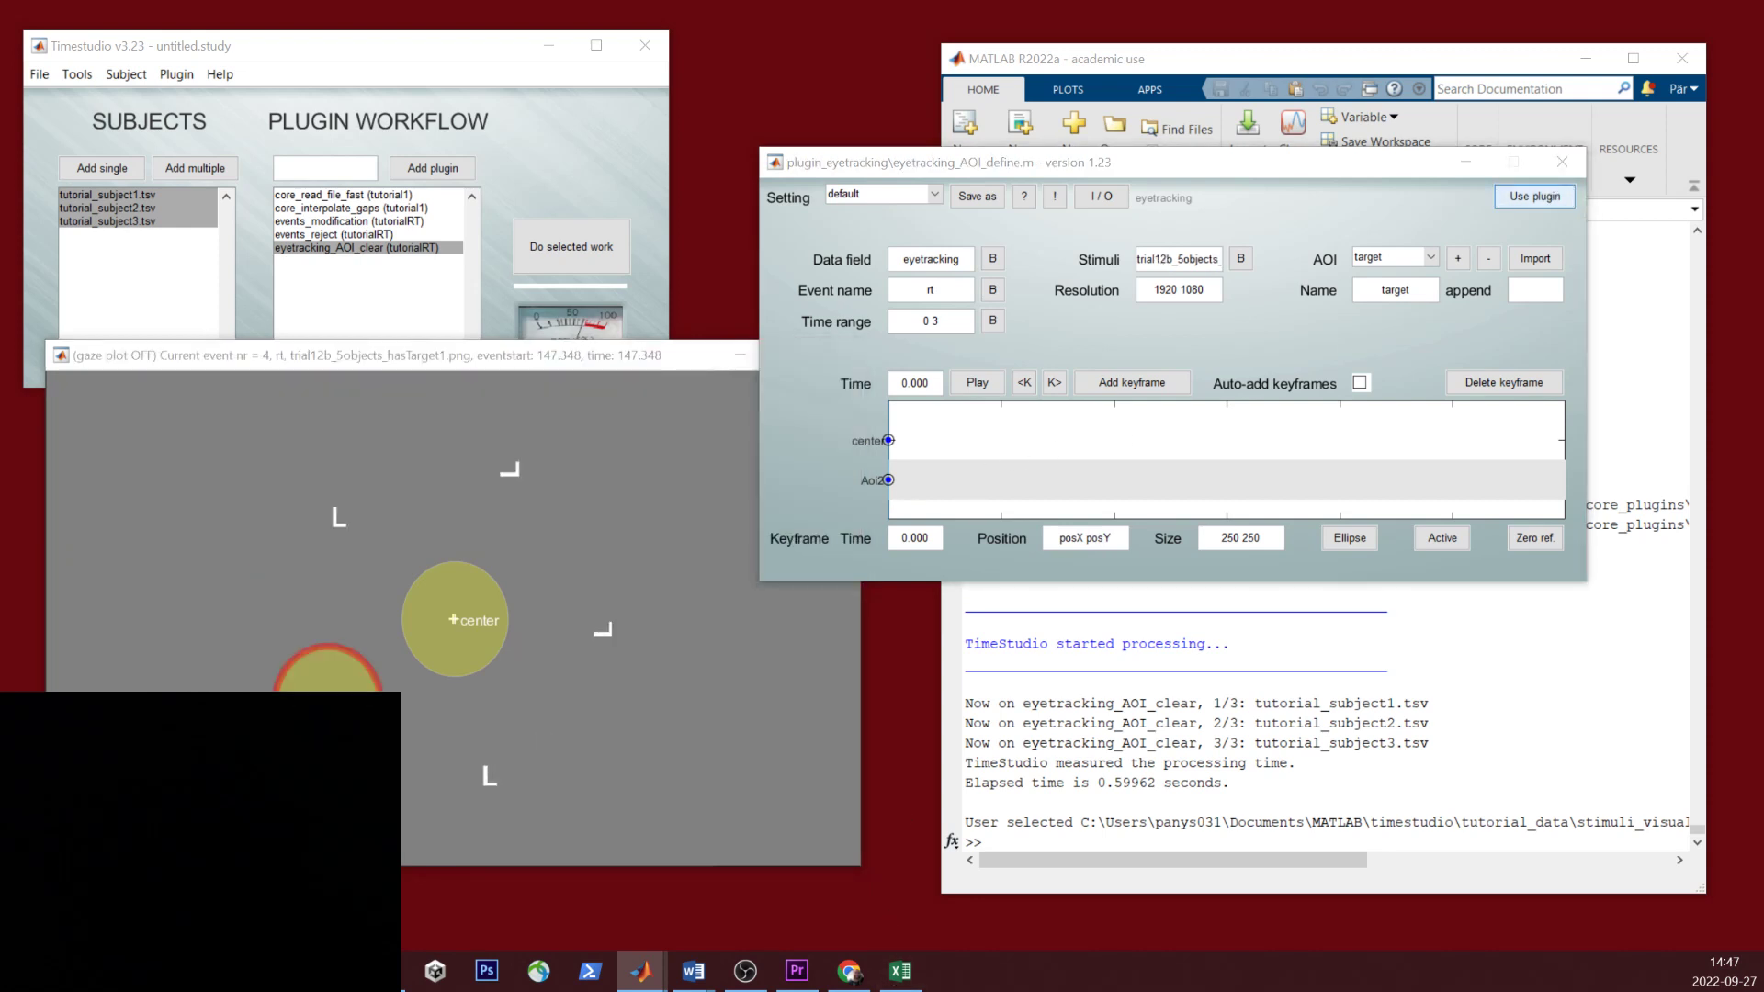
click(977, 195)
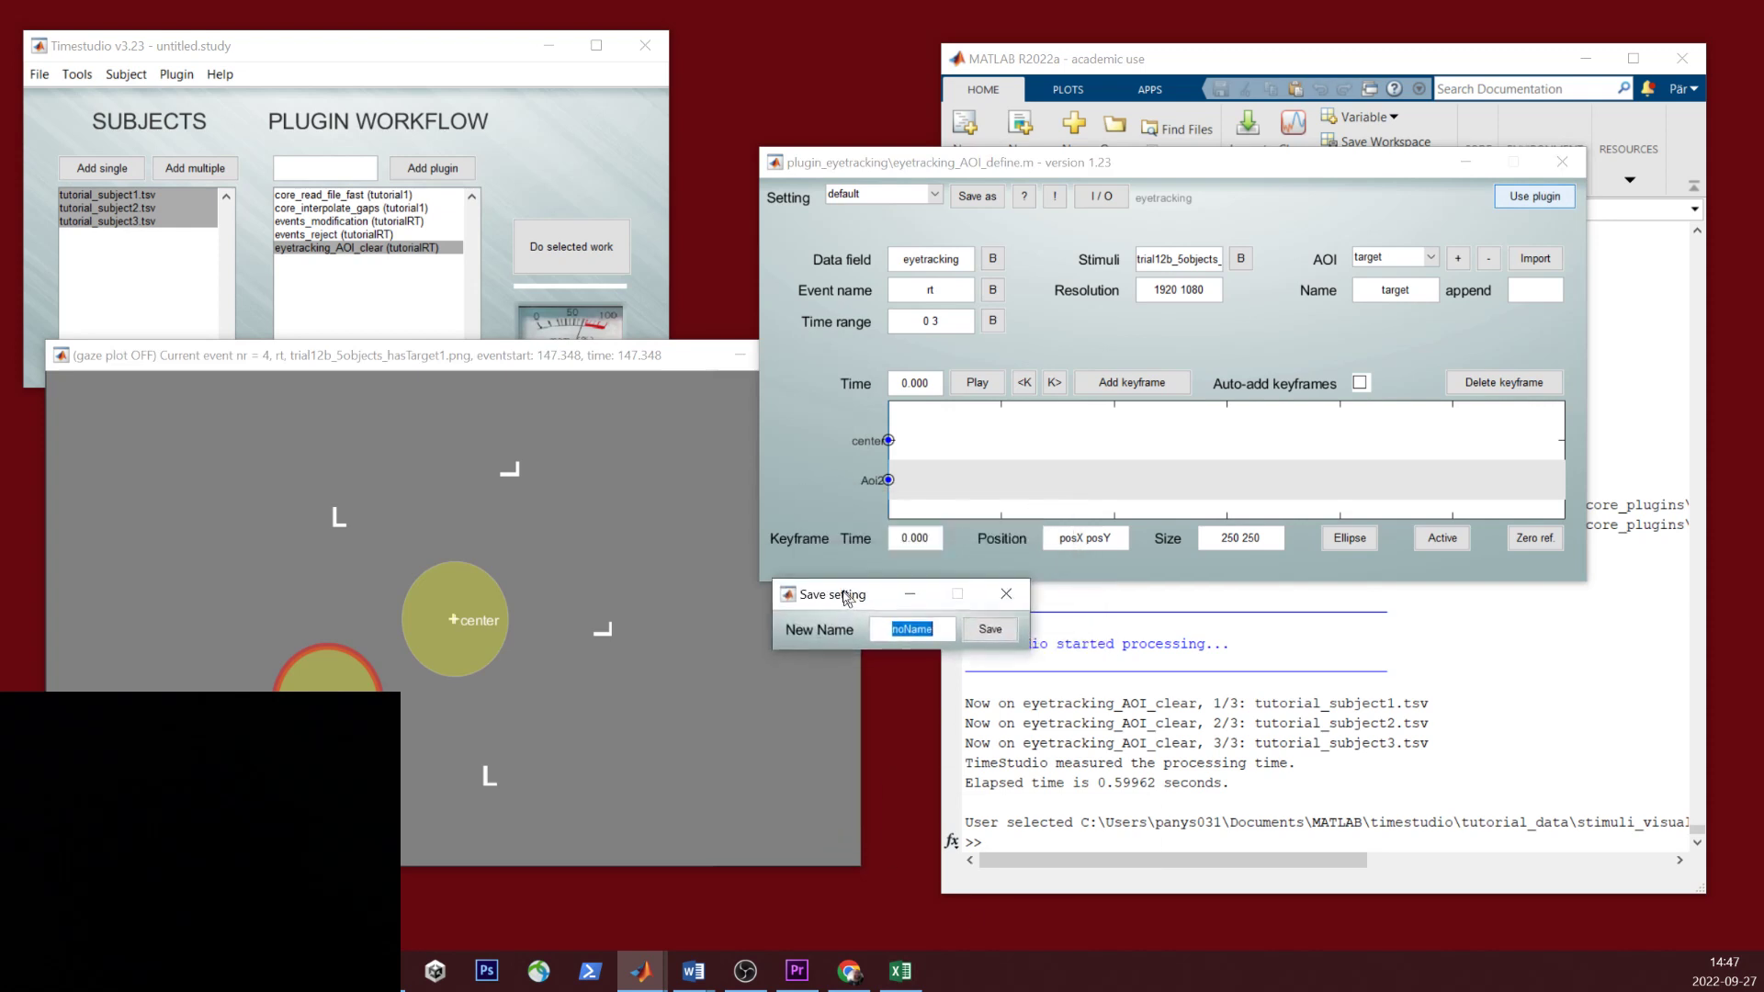
text(tutorialRT)
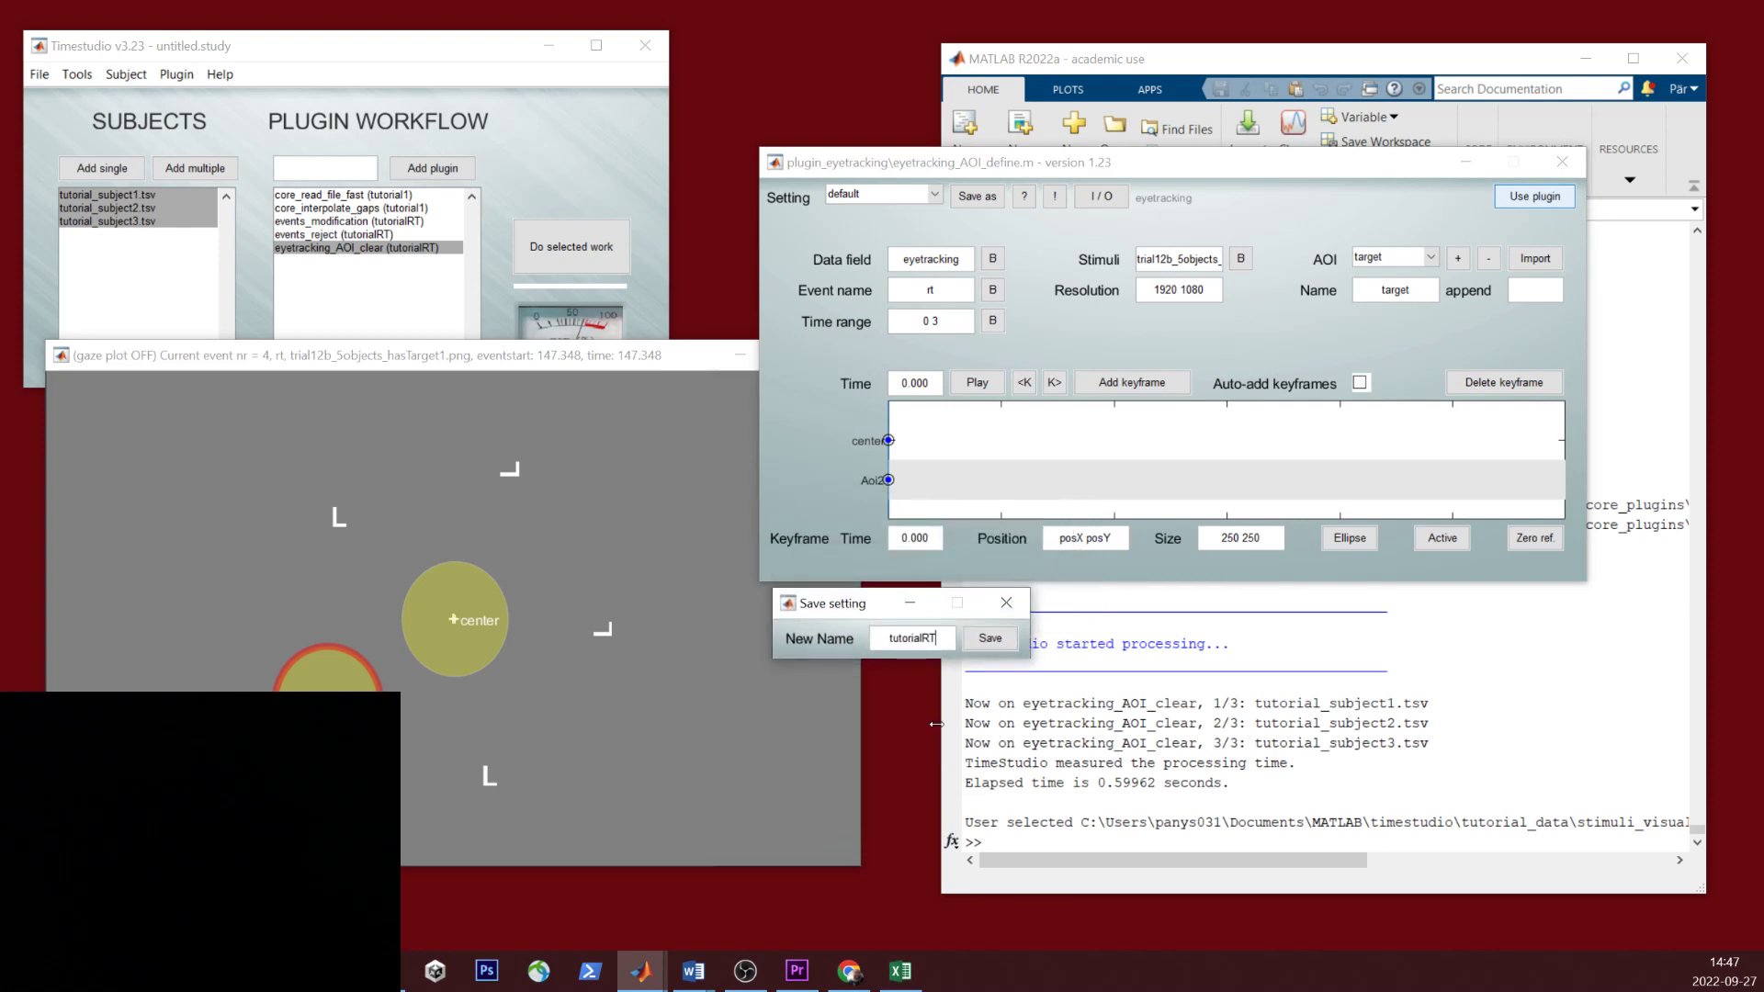
key(Return)
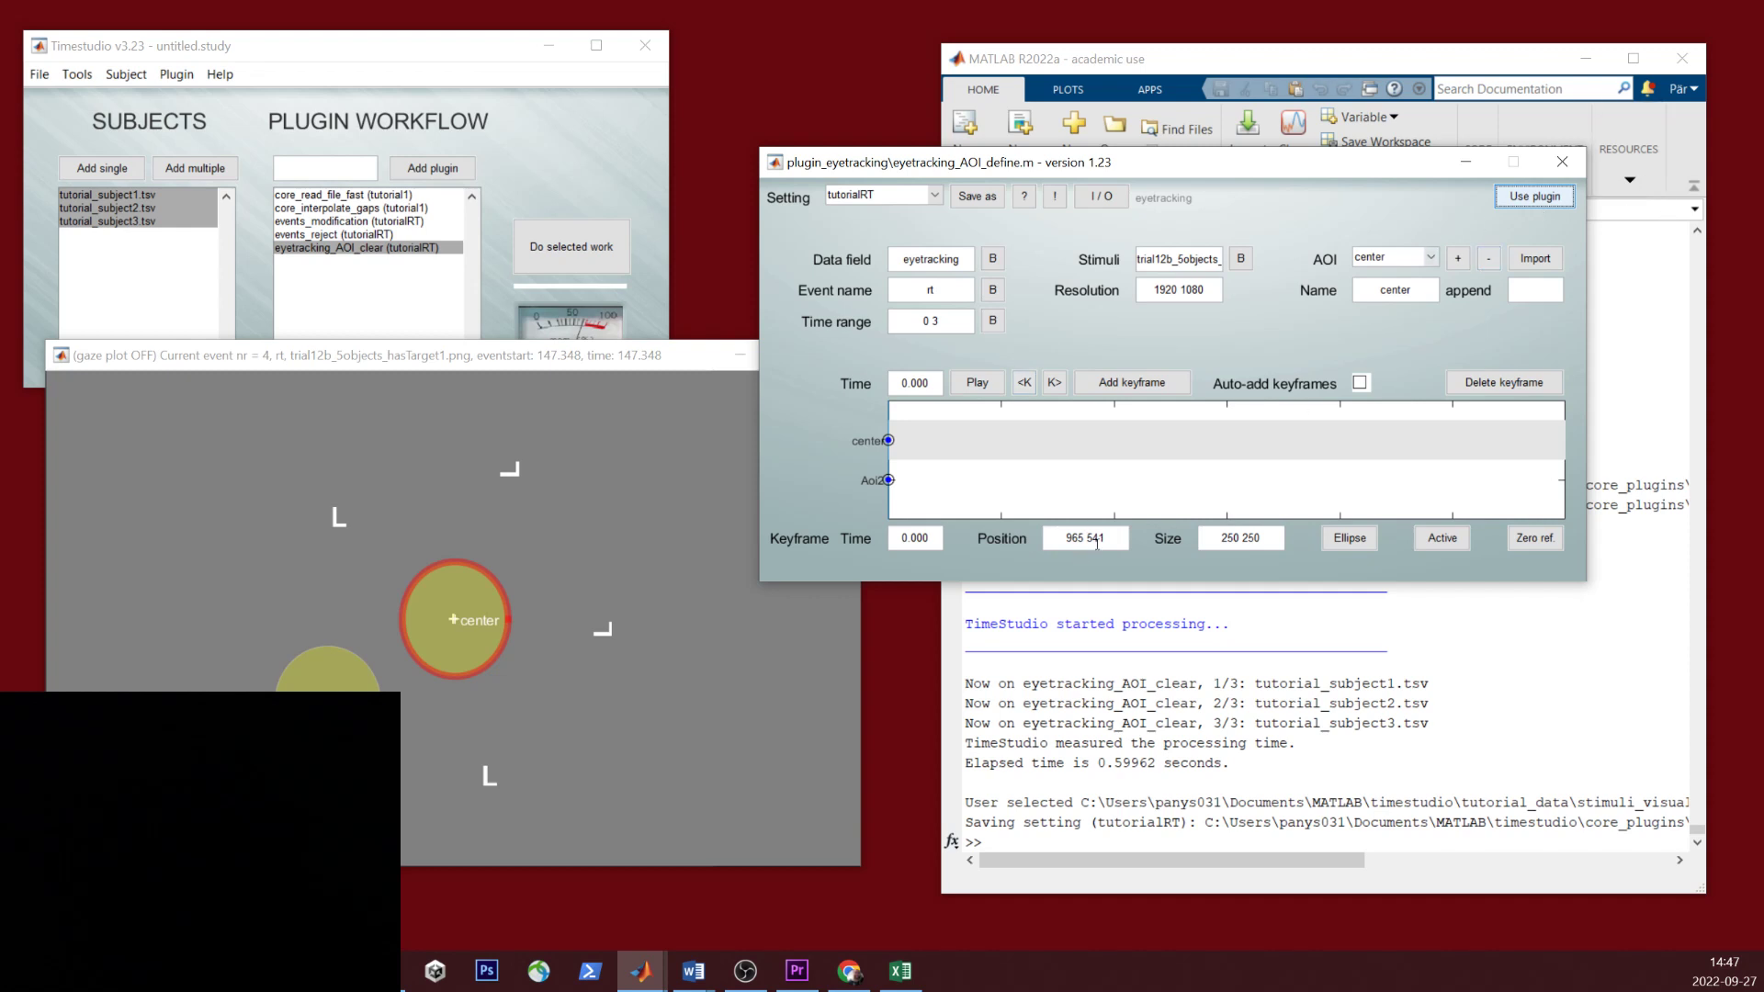
Step: Set the center AOI's position to posX posY
drag(1114, 537, 1063, 538)
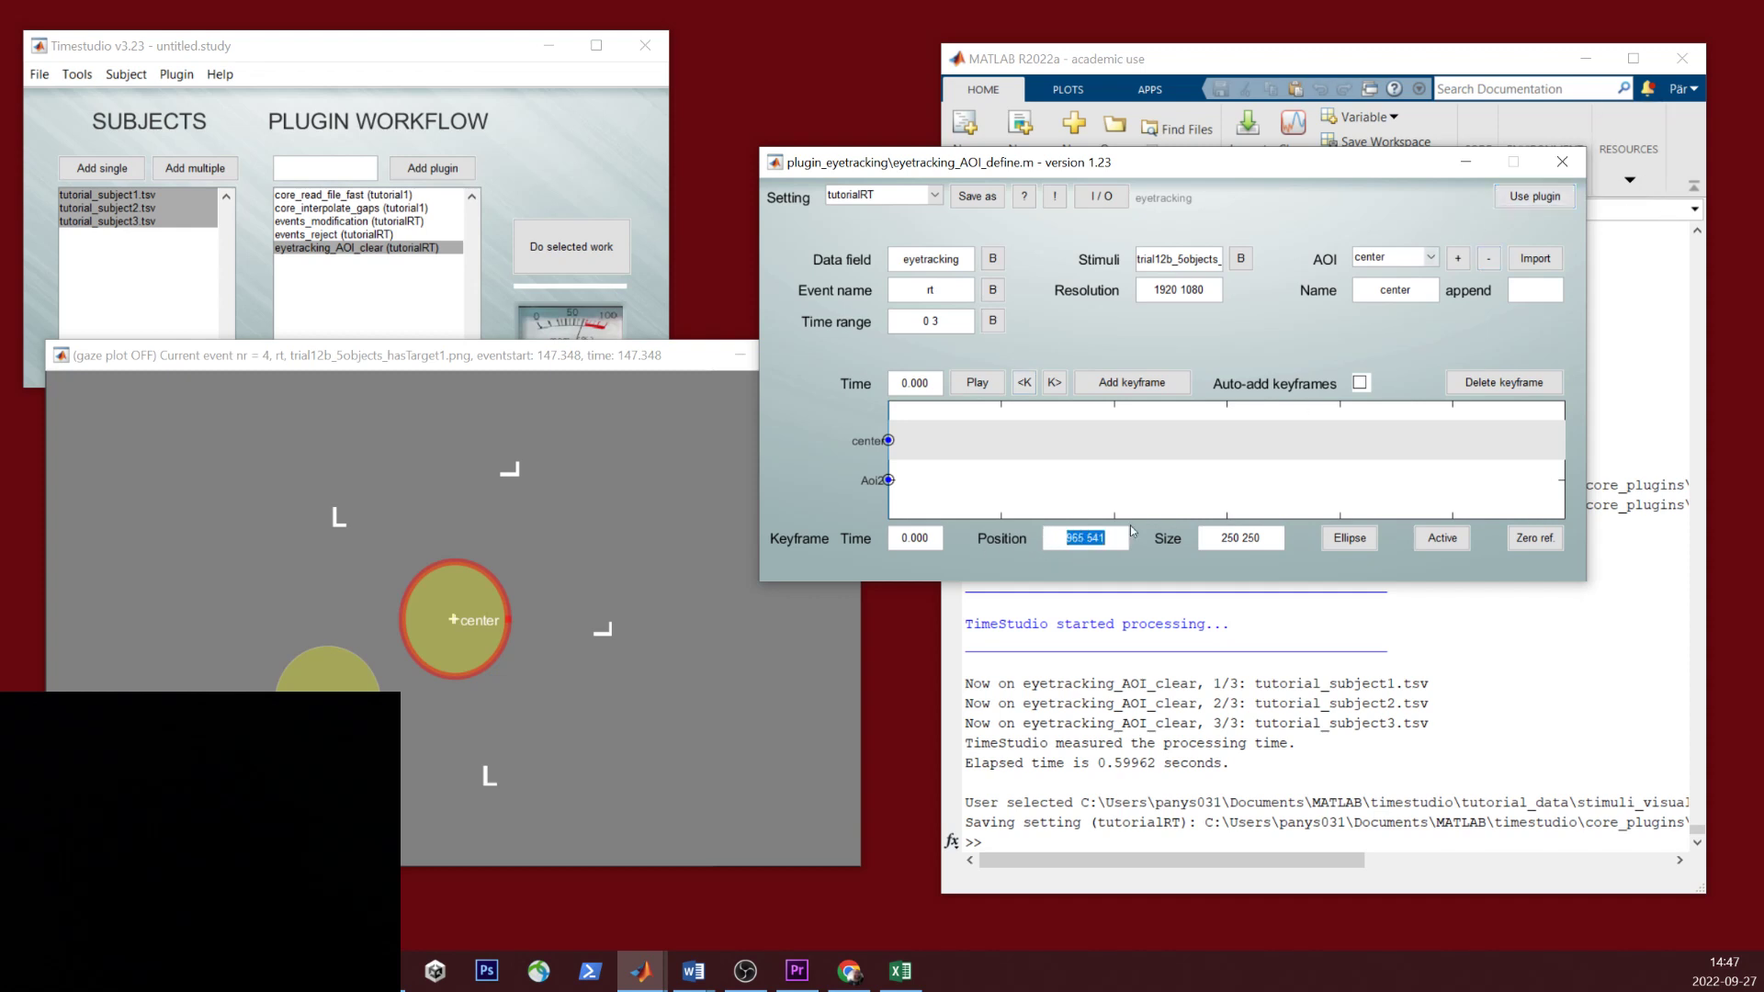
text(posX posY)
key(Return)
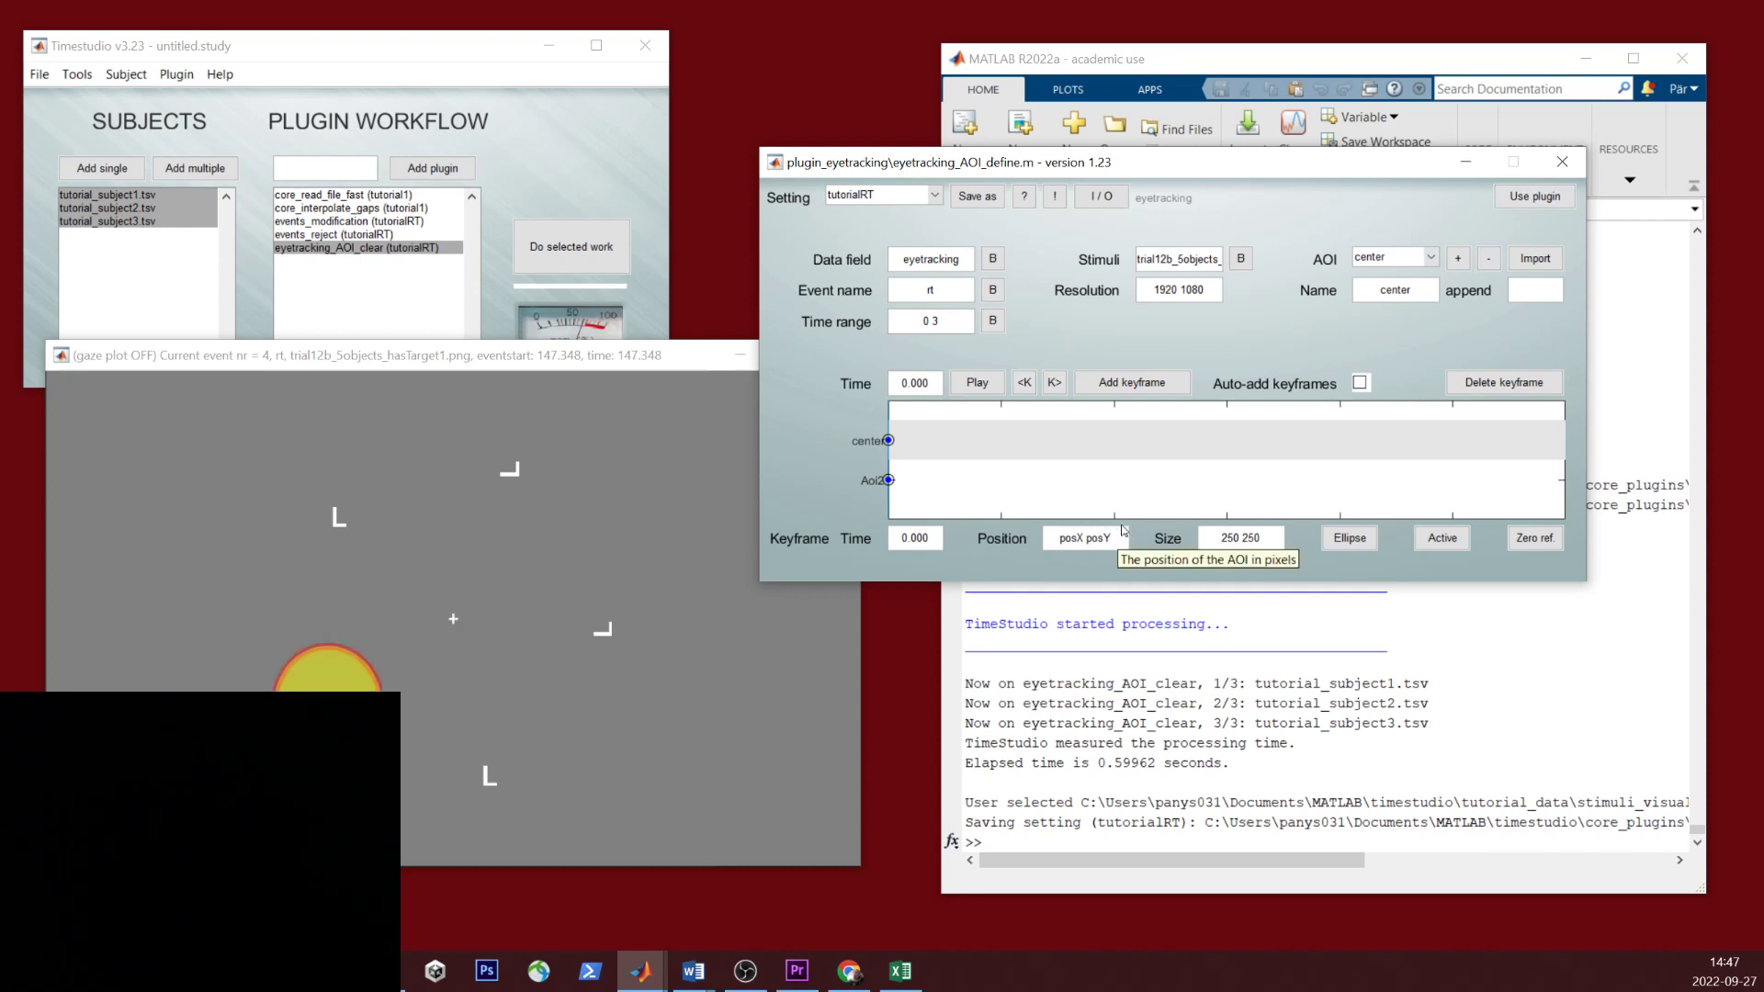
Step: Add eyetracking_AOI_define with the tutorialRT setting at the end of the workflow and run it for all three subjects
click(1533, 197)
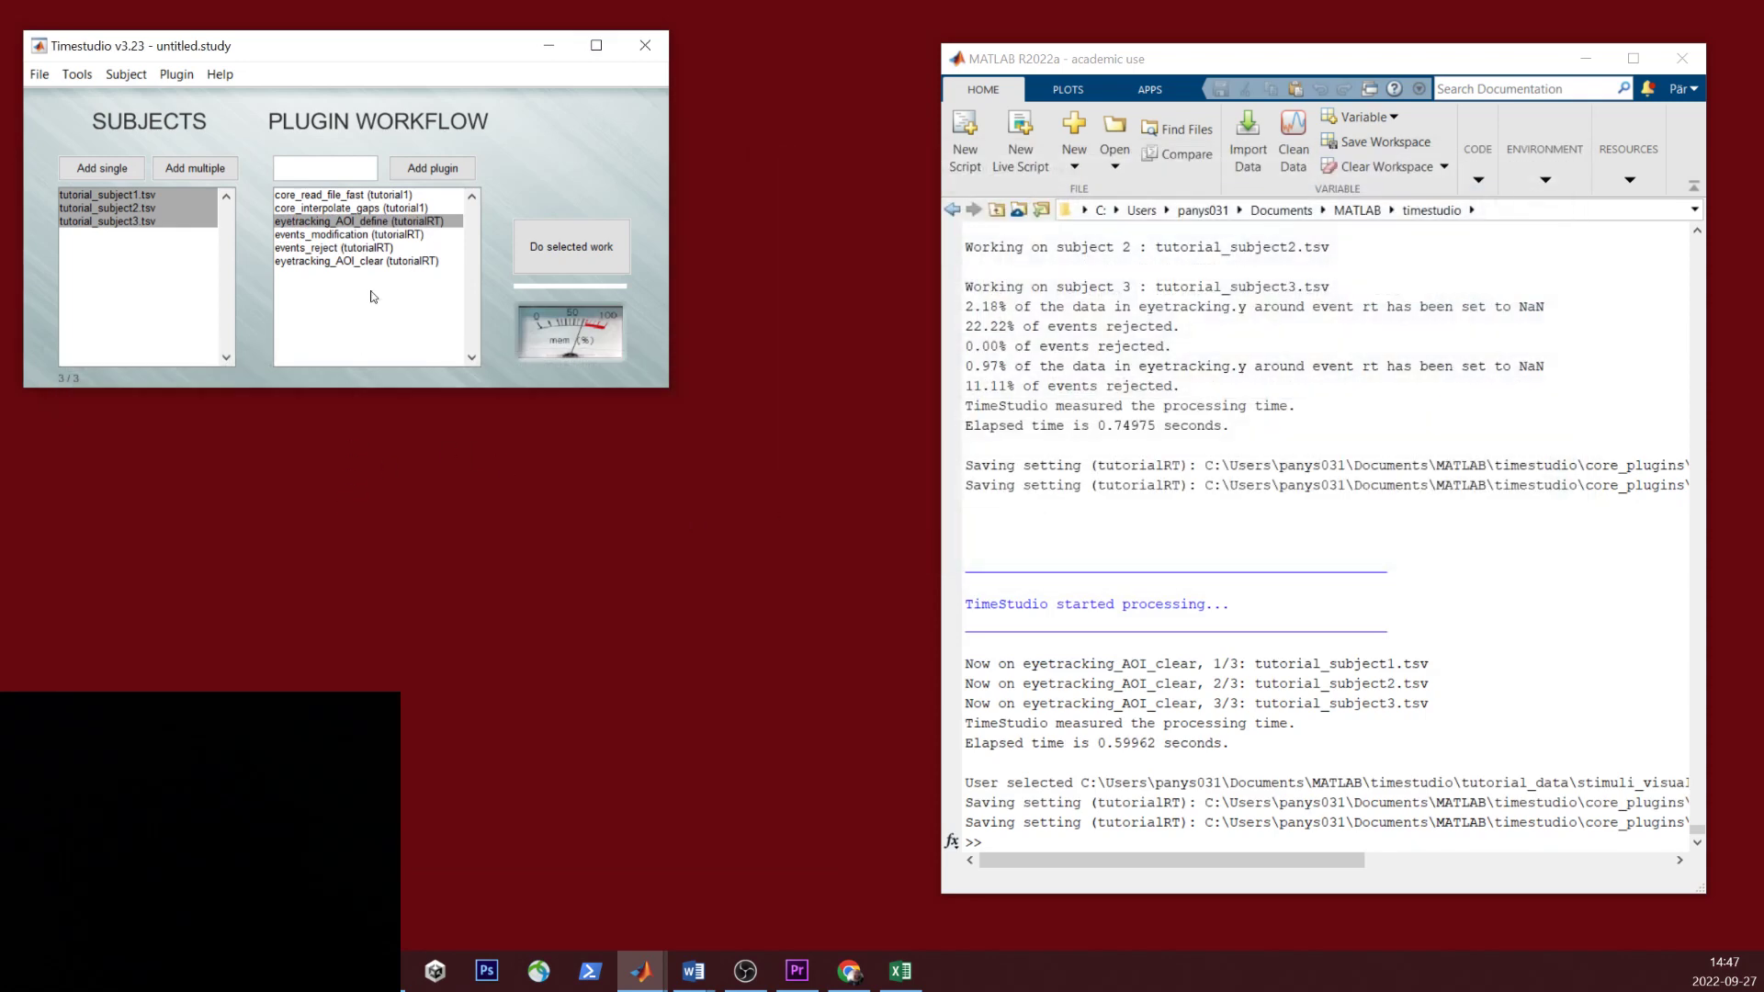
scroll(374, 296, down, 3)
click(584, 247)
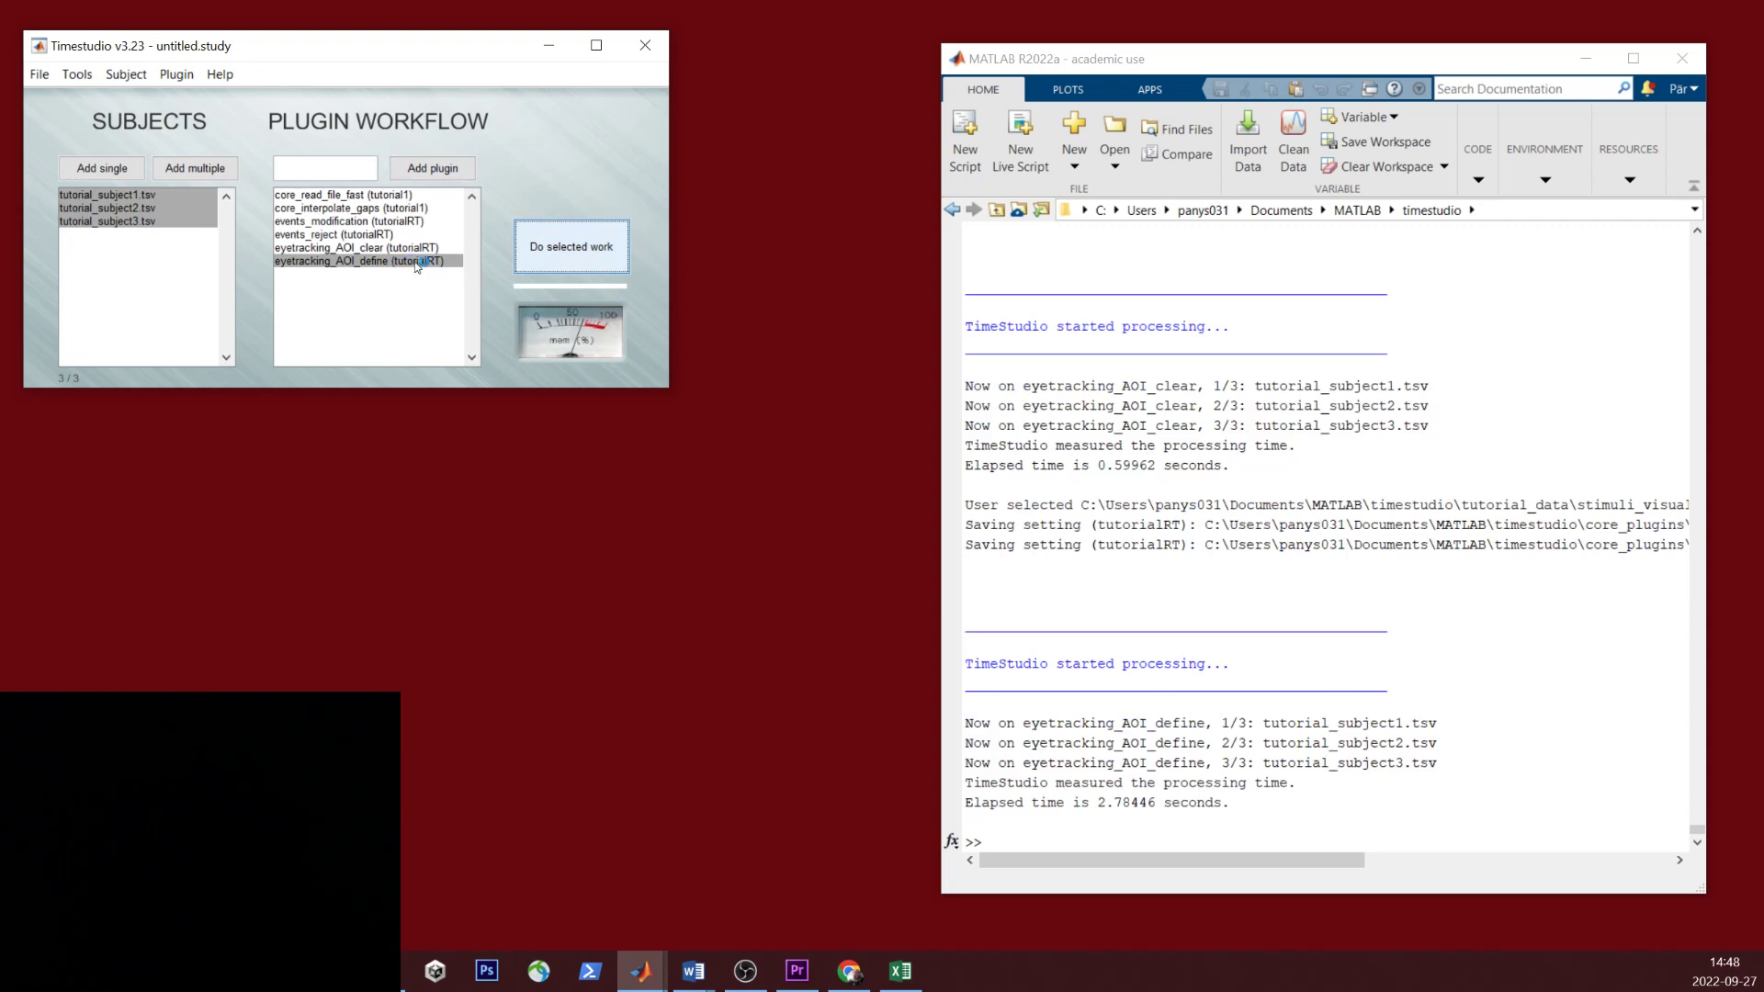
Step: Open a new eyetracking_AOI_results plugin and select target as the affected AOI
click(428, 169)
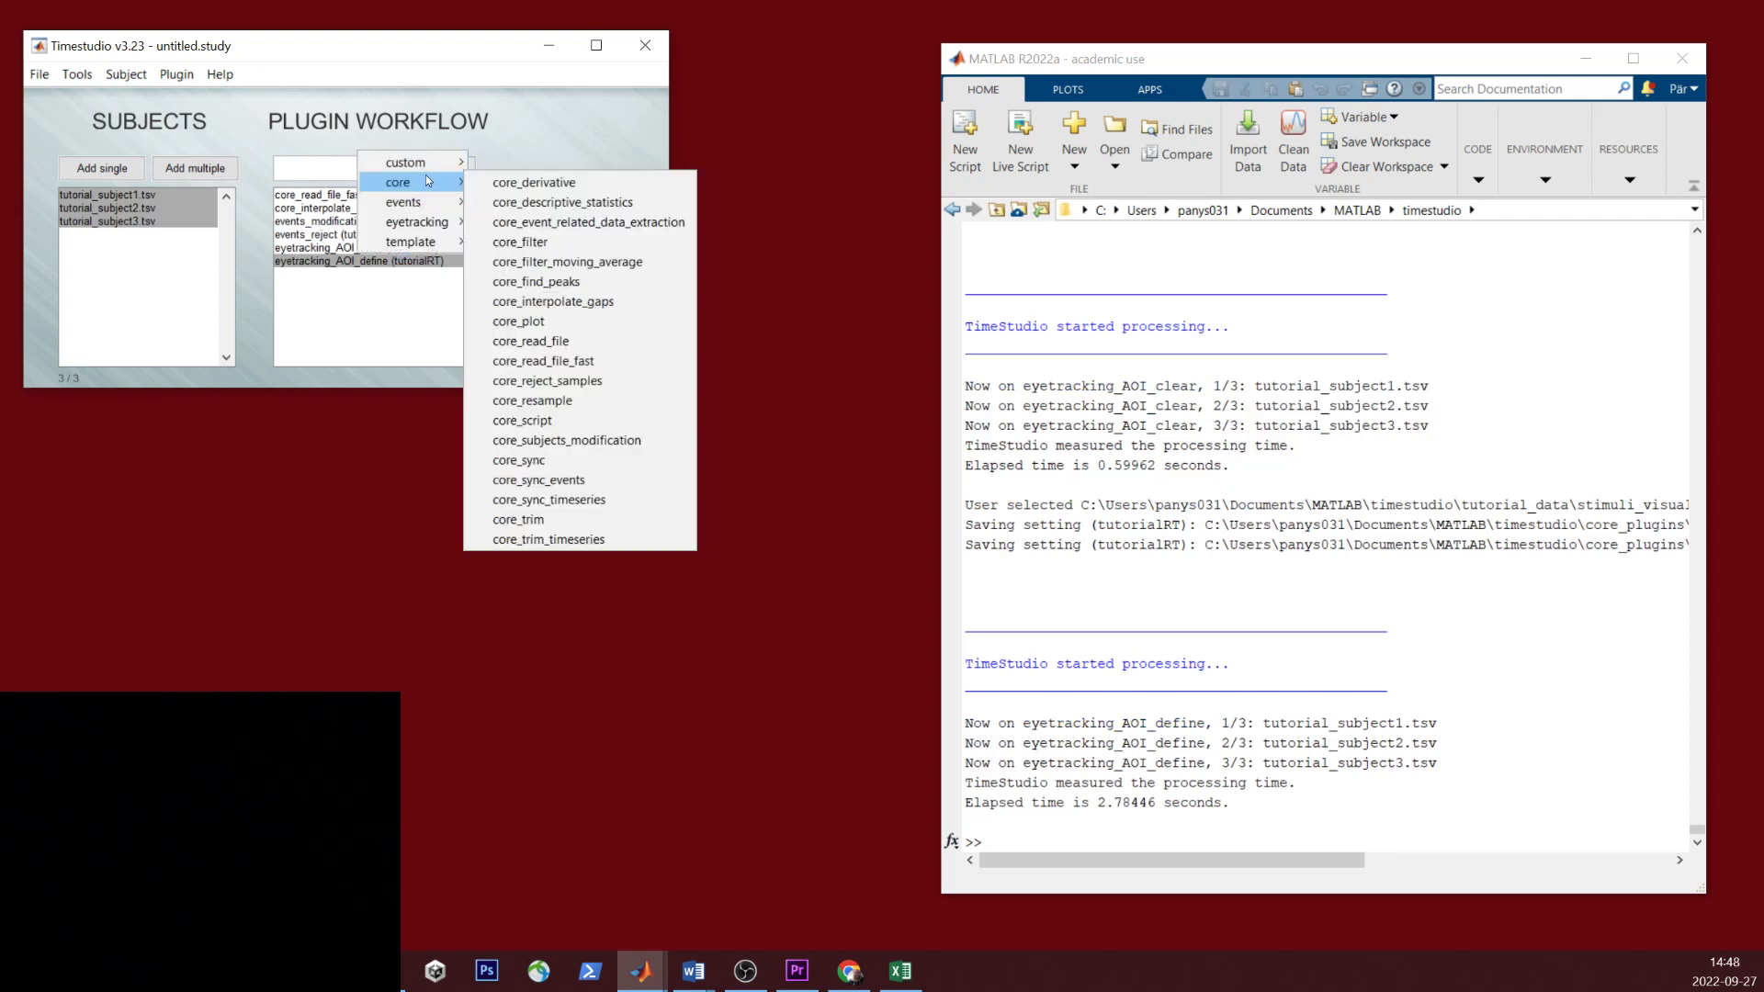
mouse_move(428, 218)
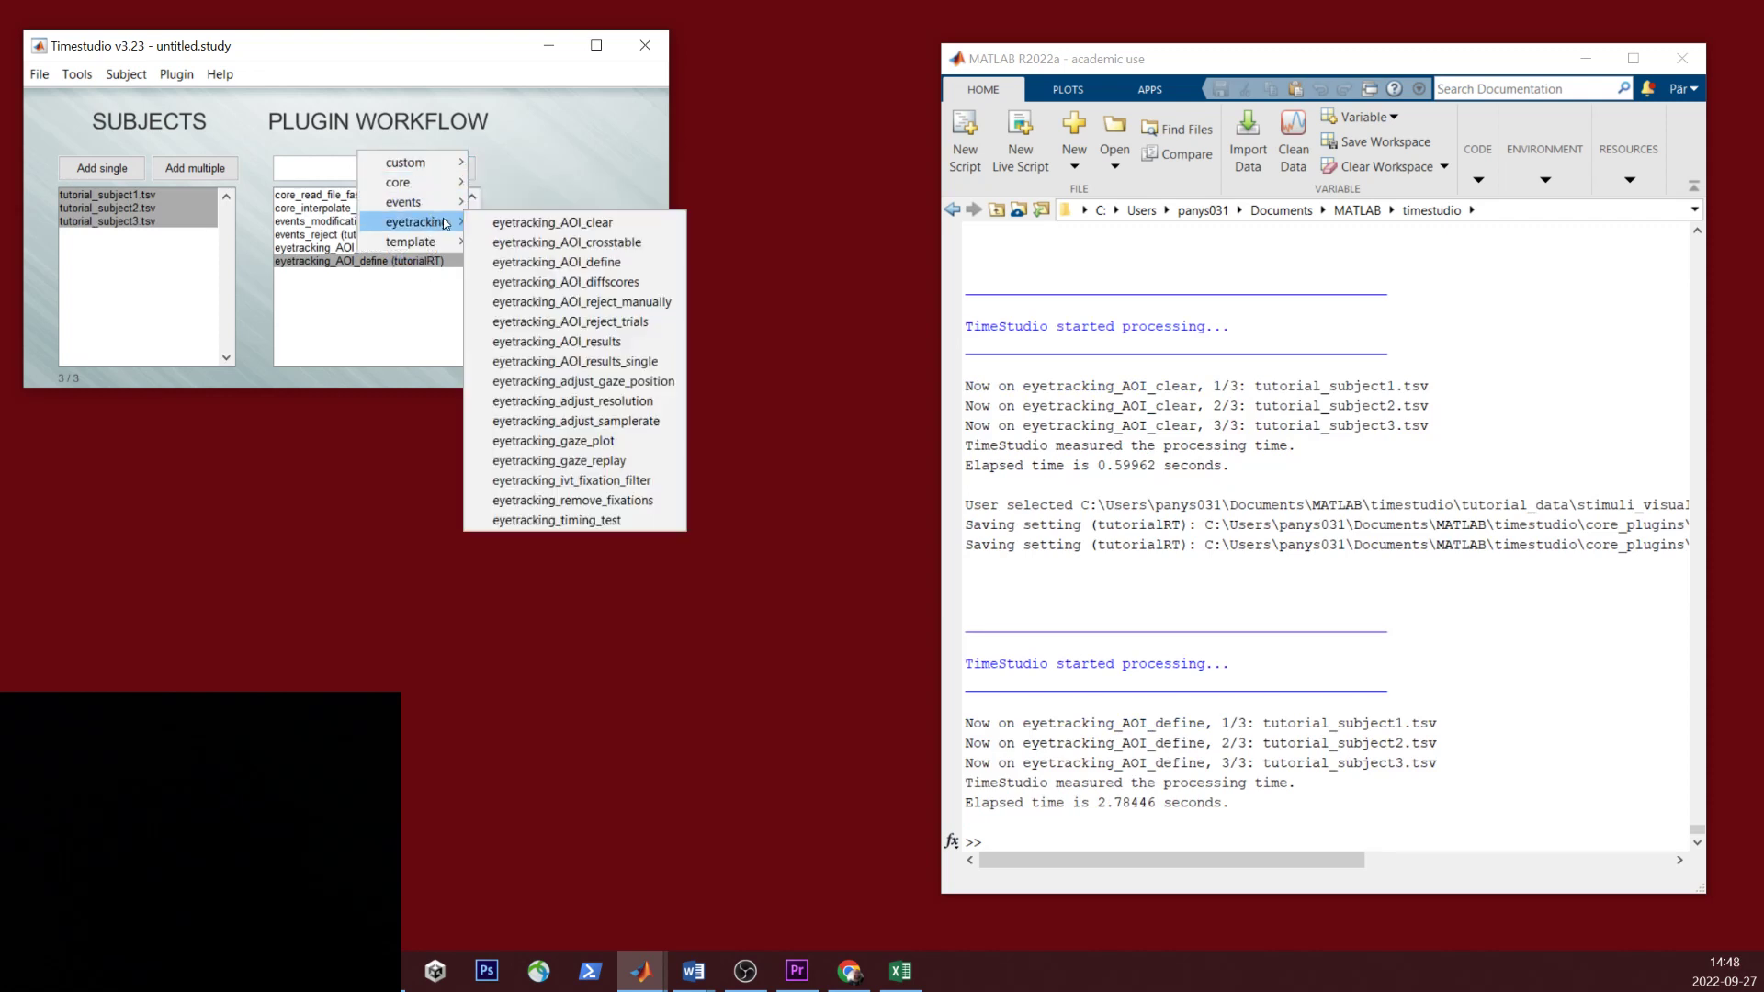
click(636, 346)
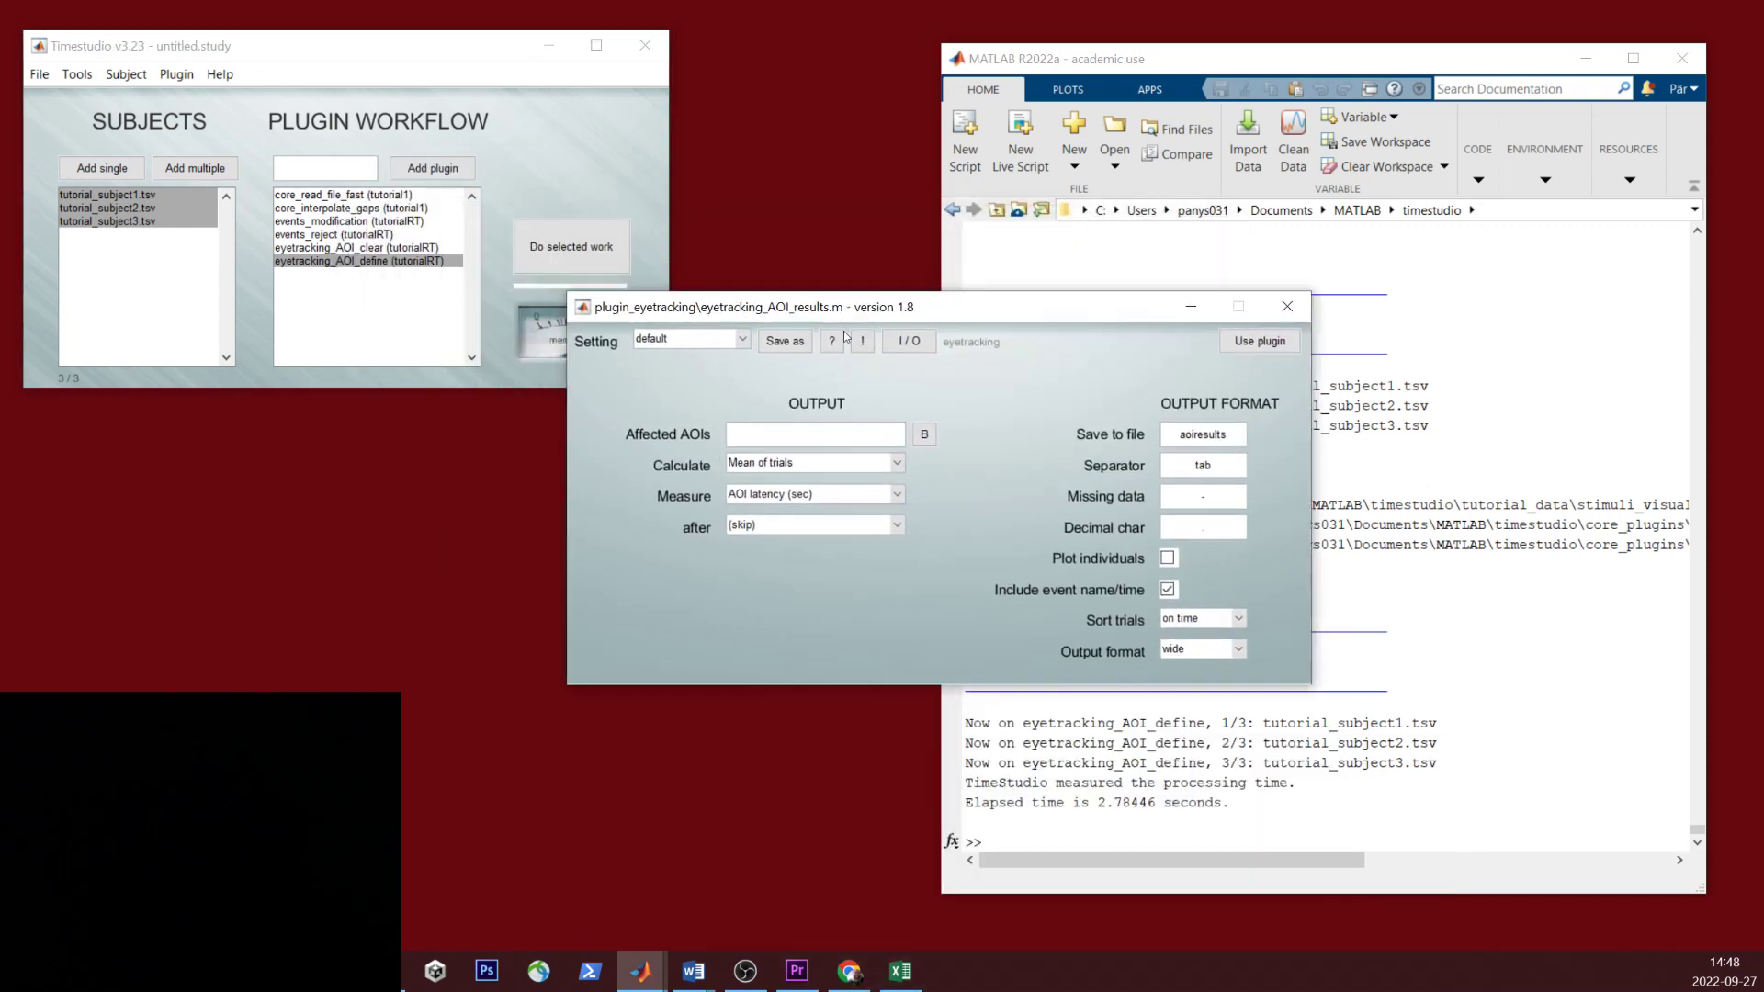
click(924, 440)
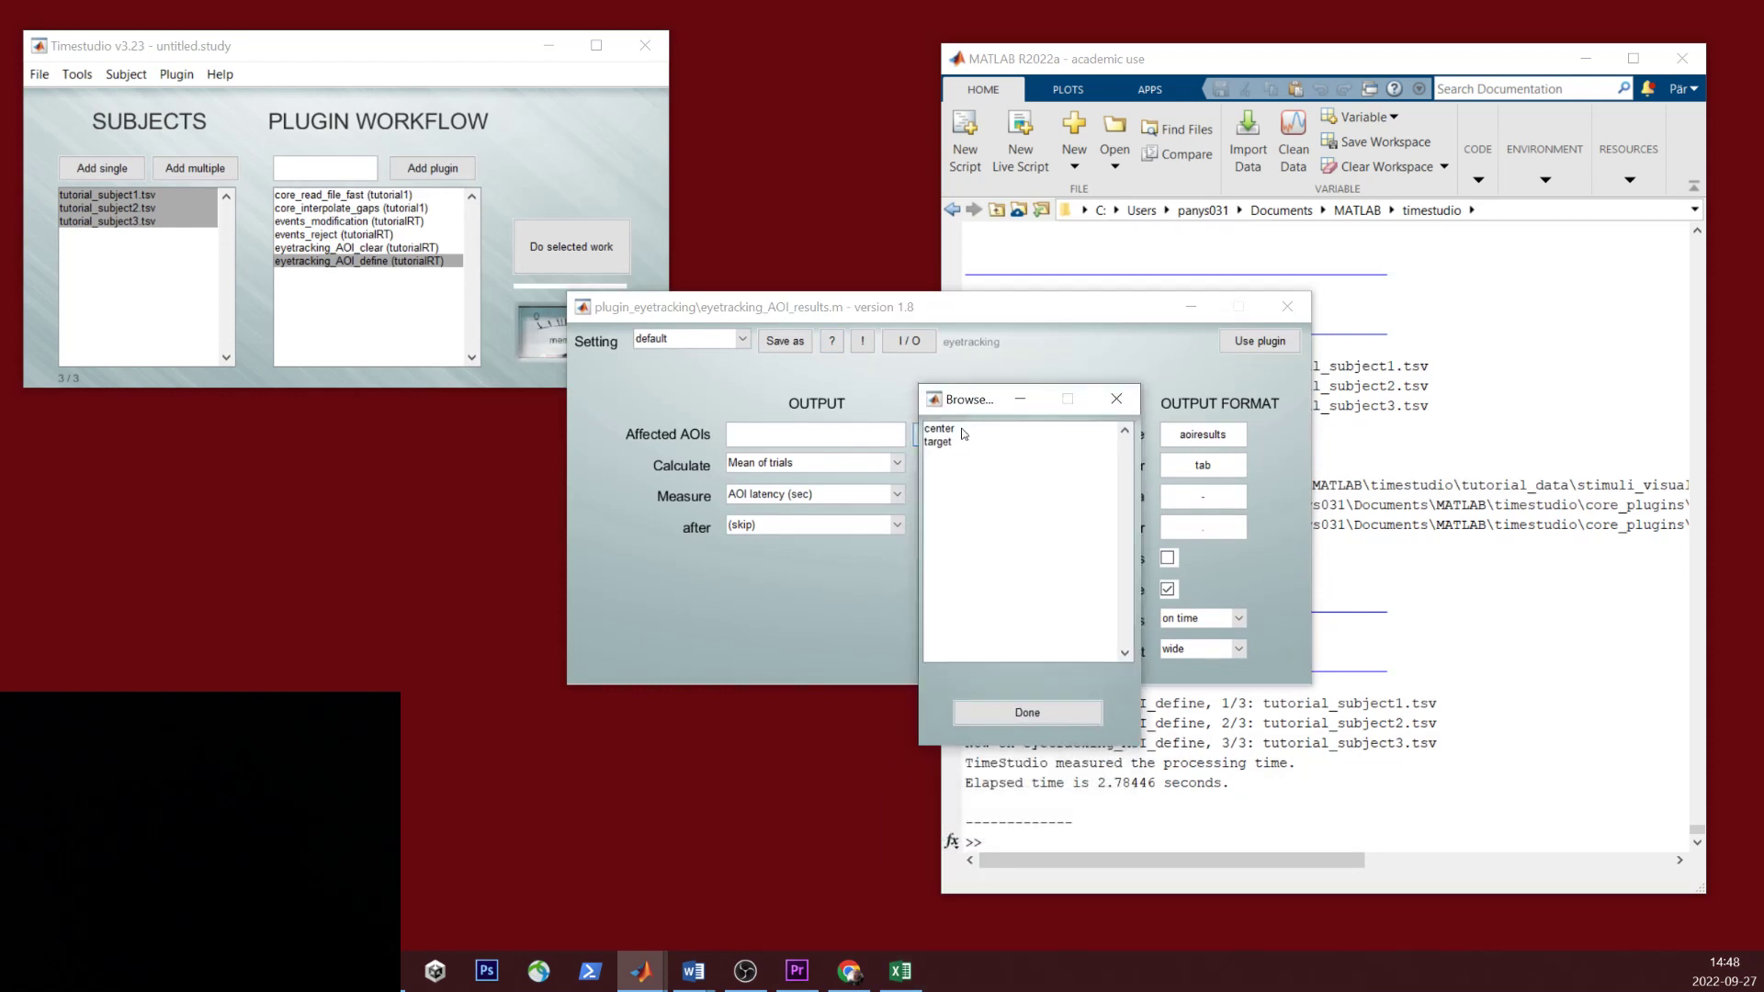
double_click(965, 441)
Step: Configure the results to calculate the mean of trials for AOI latency (sec) after the center AOI
click(897, 464)
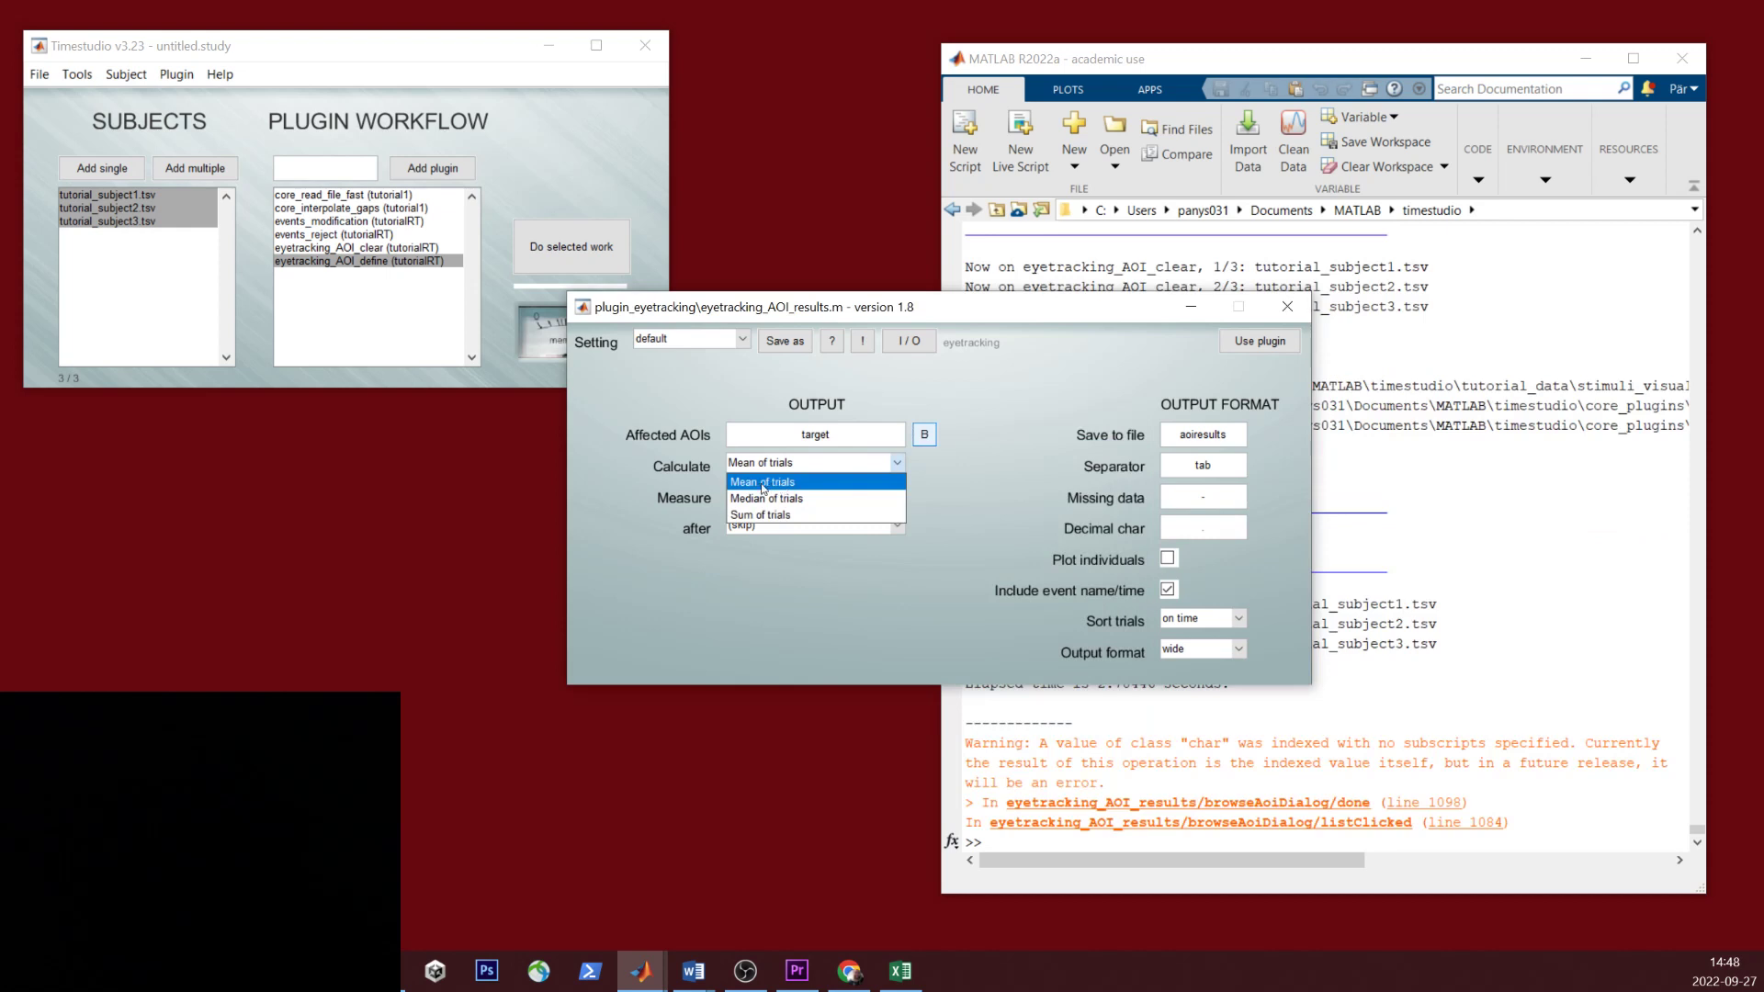
click(770, 486)
click(896, 495)
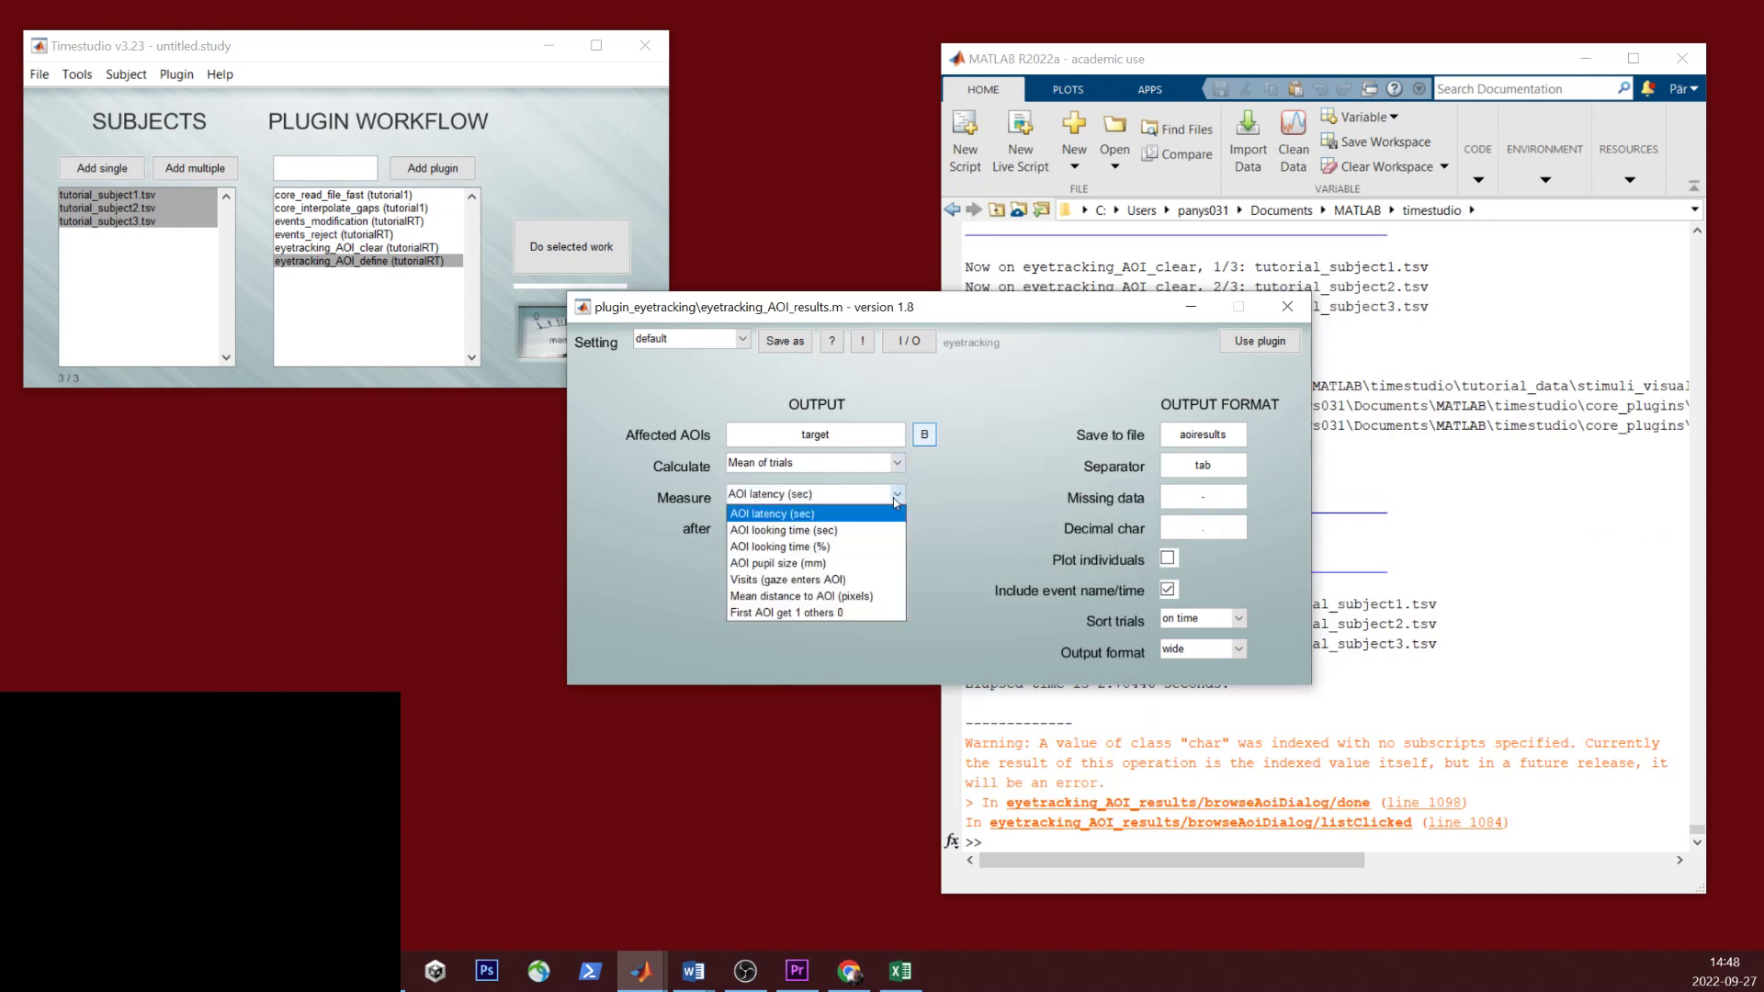
click(813, 516)
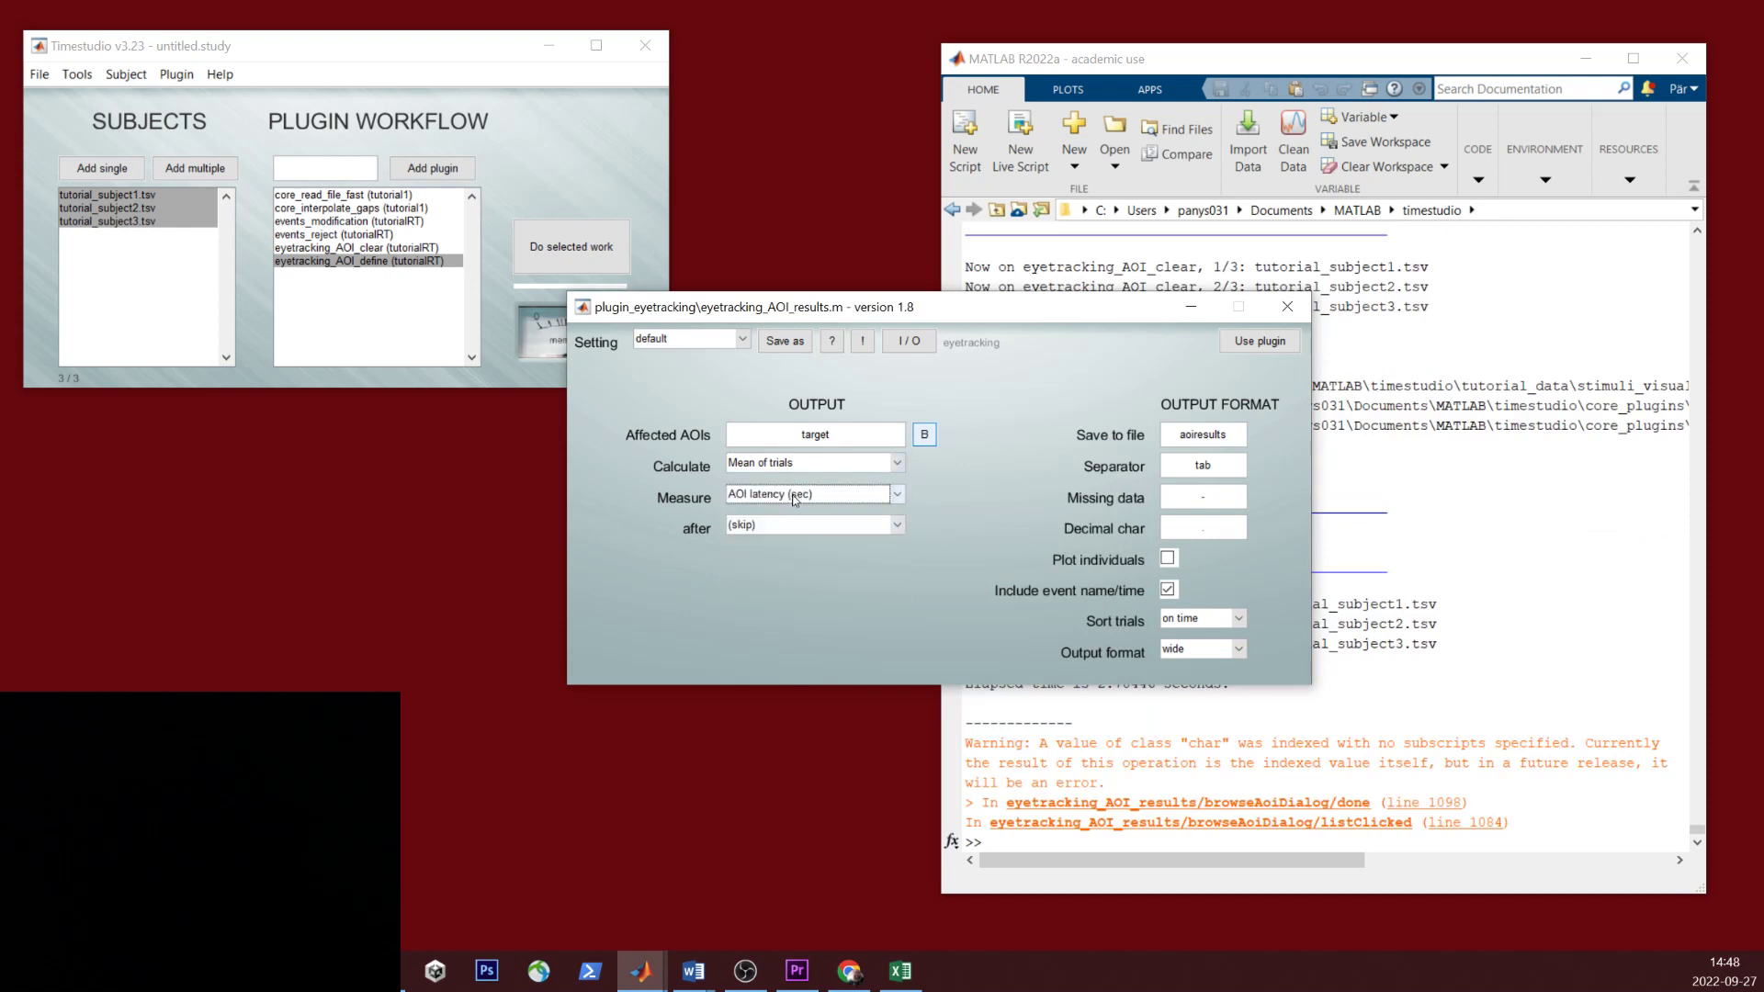
click(884, 526)
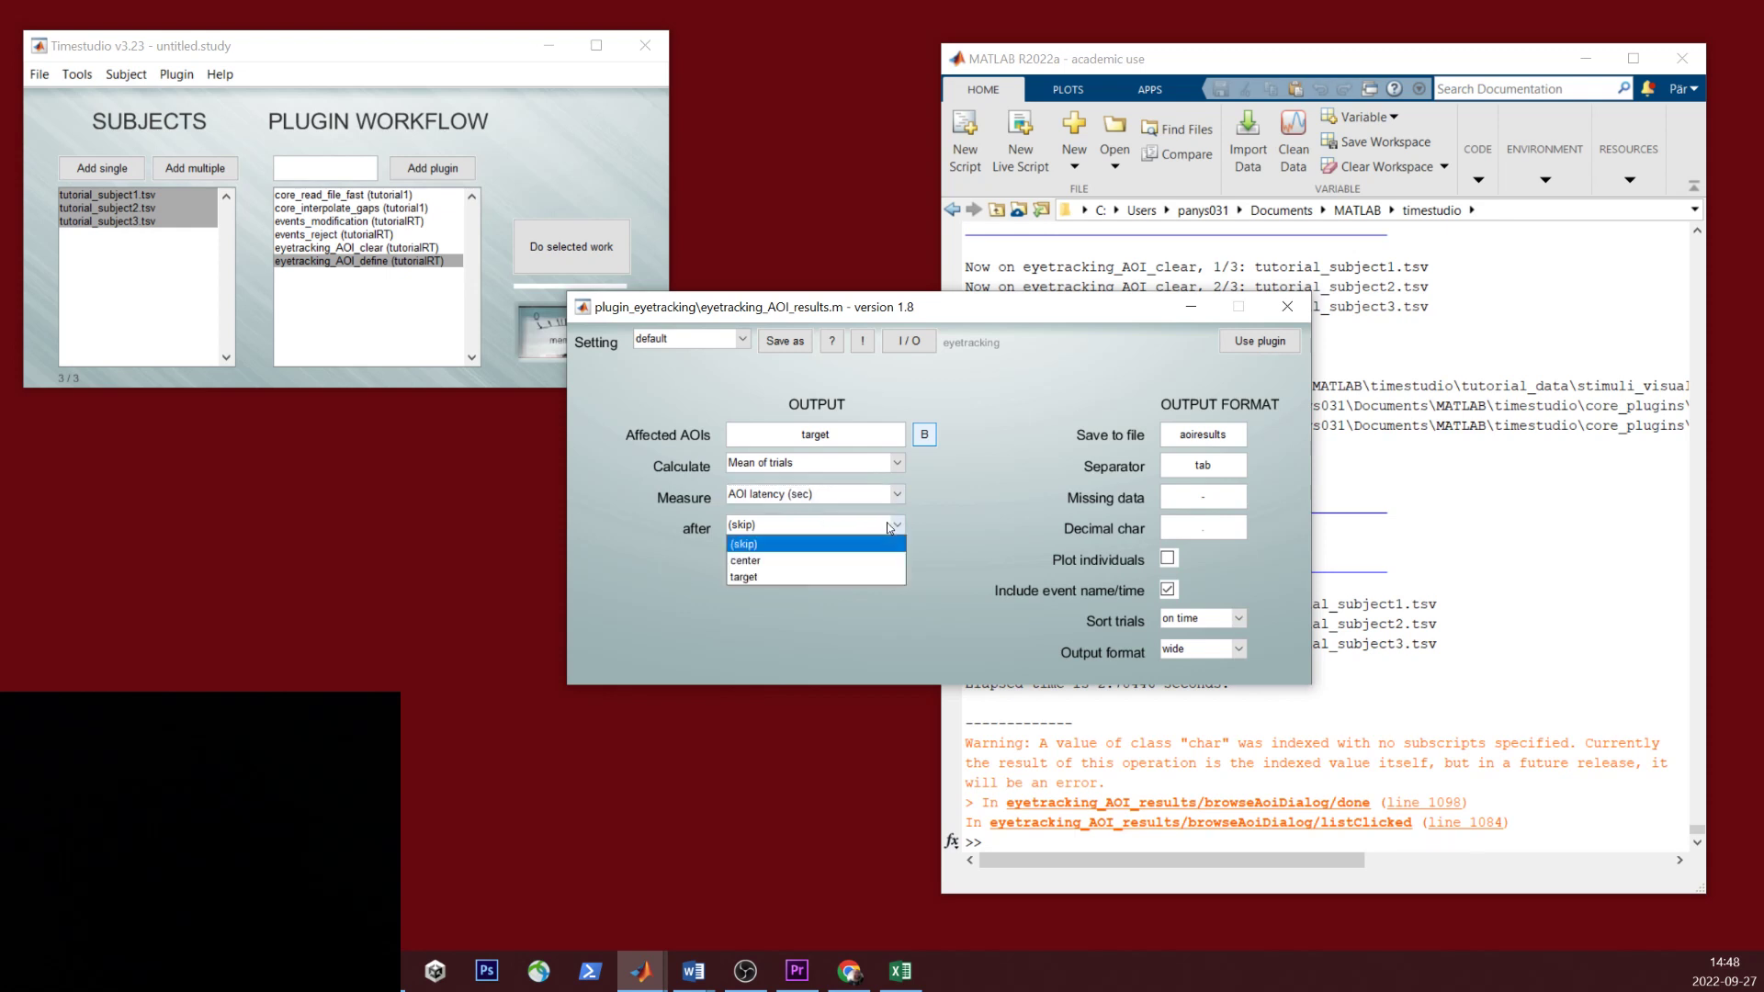
click(857, 559)
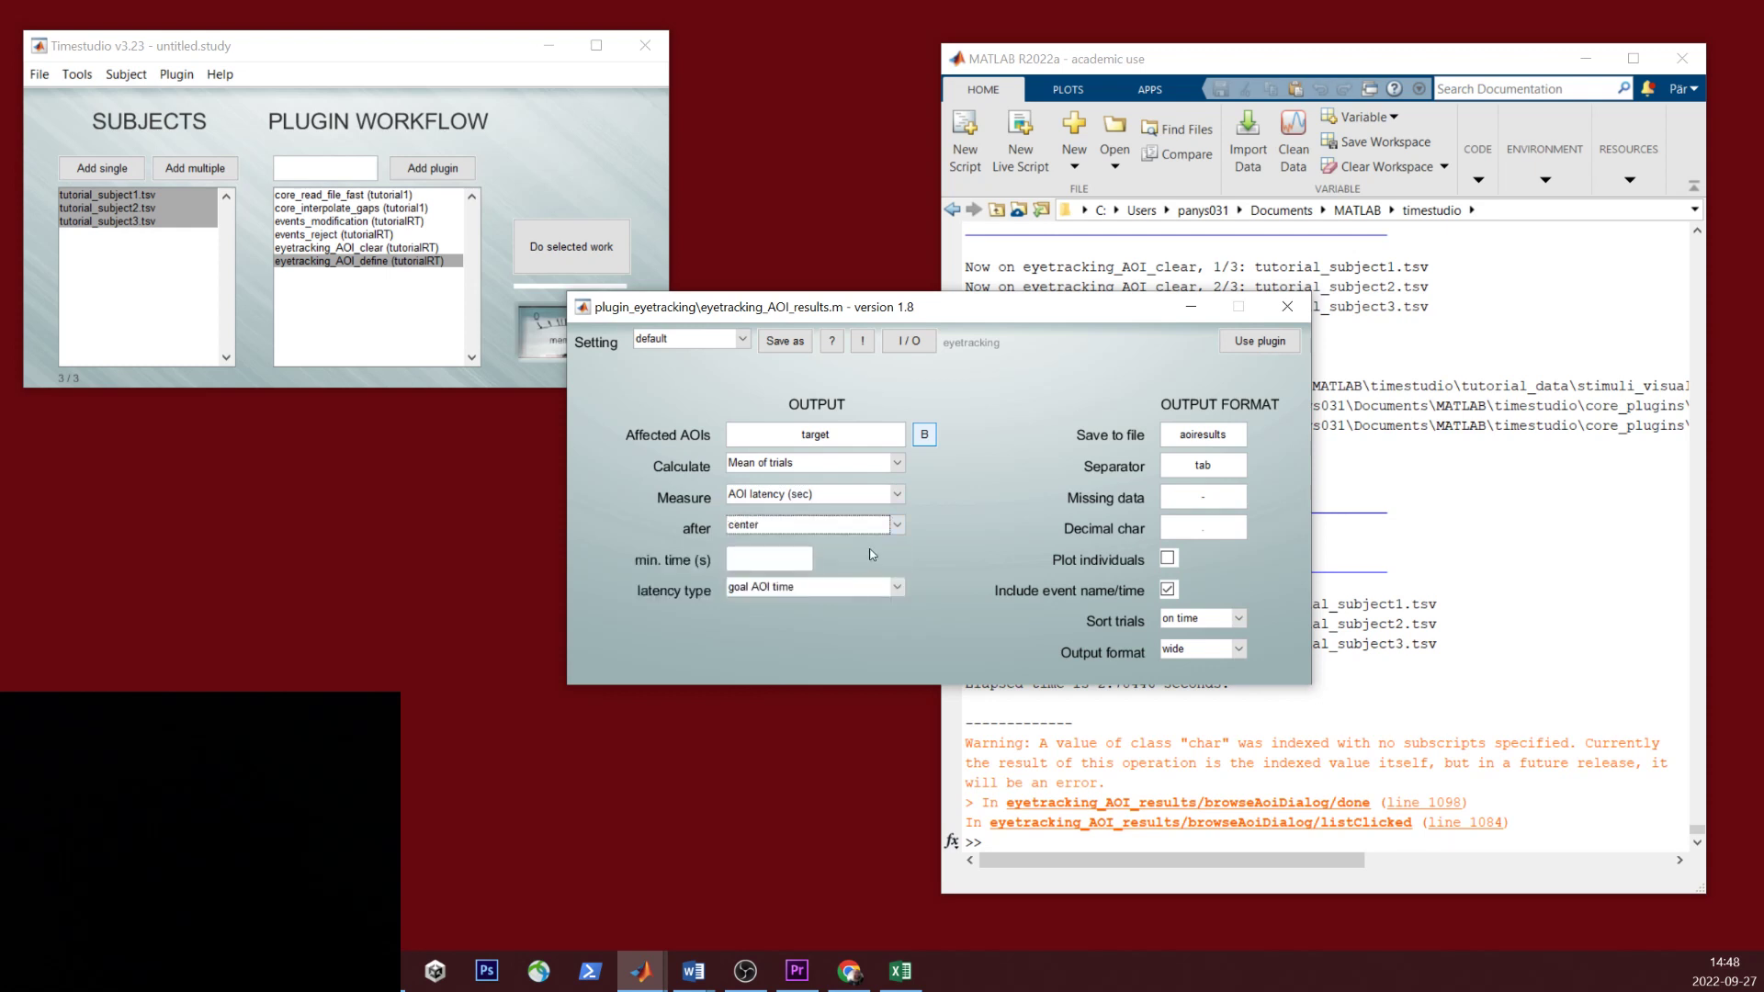
Step: Set the minimum time to 0.1 s and configure the output to plot individuals in long format
click(775, 559)
text(100)
key(BackSpace)
key(BackSpace)
key(BackSpace)
text(0.1)
click(1238, 649)
click(1217, 685)
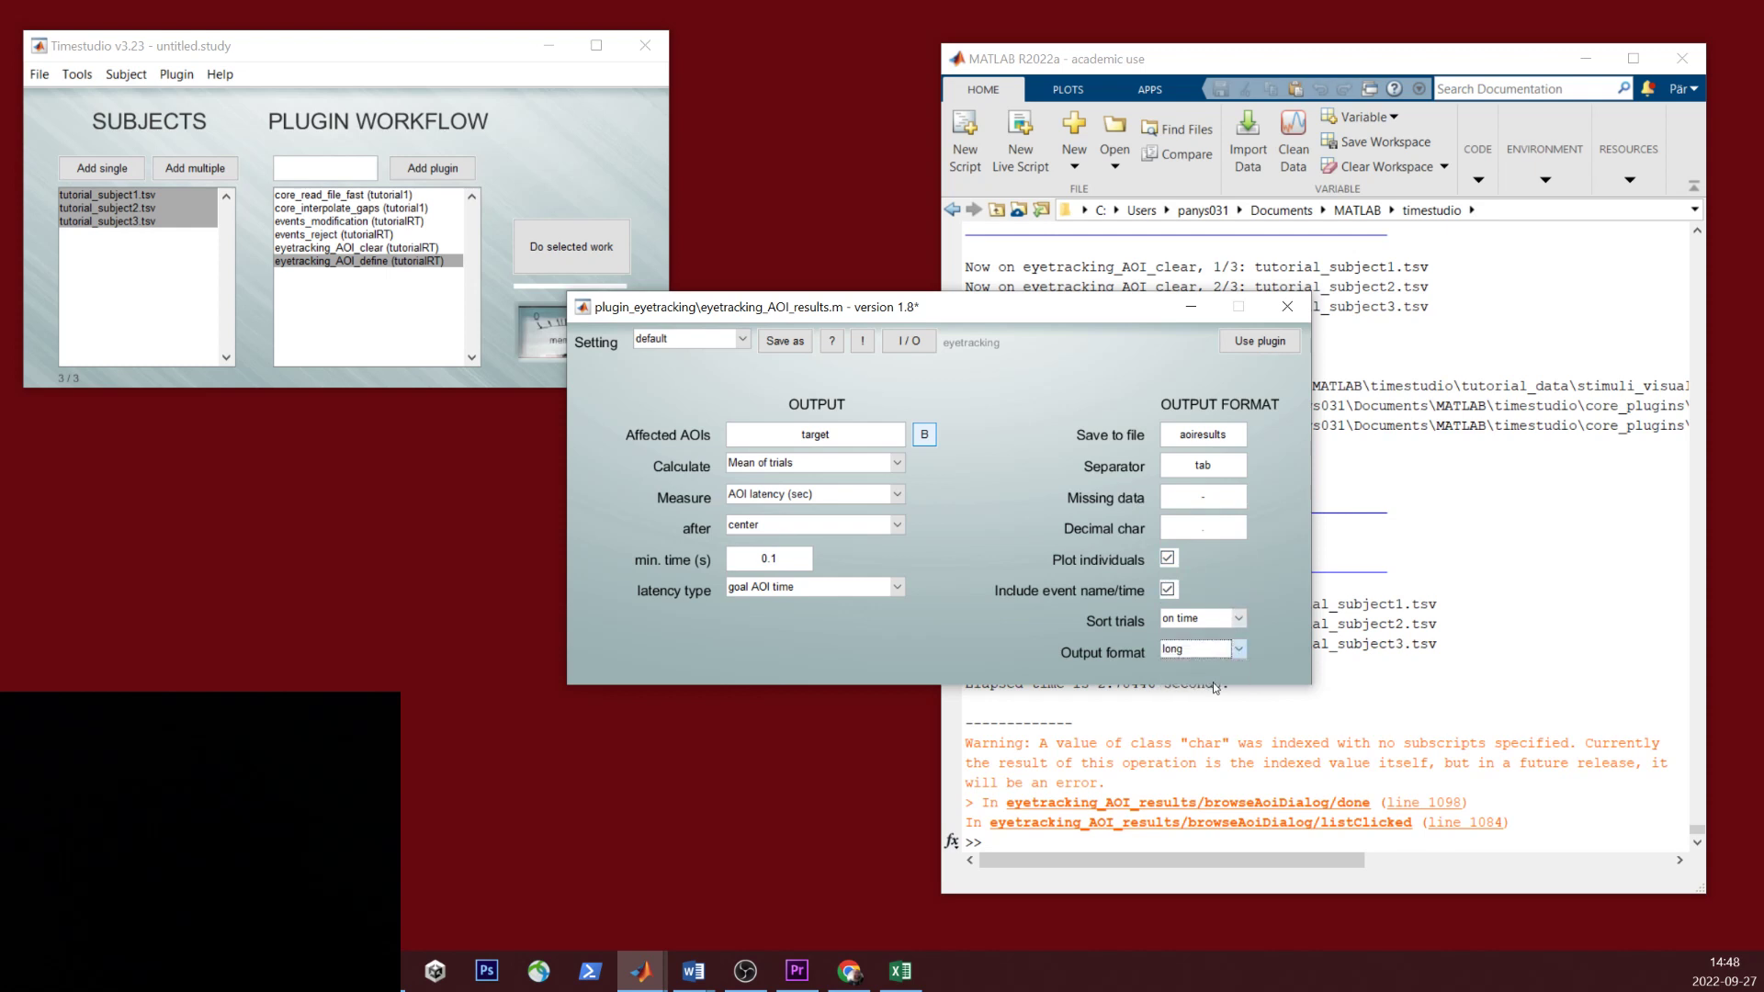
Step: Save the AOI results settings under the name tutorialRT
click(1250, 346)
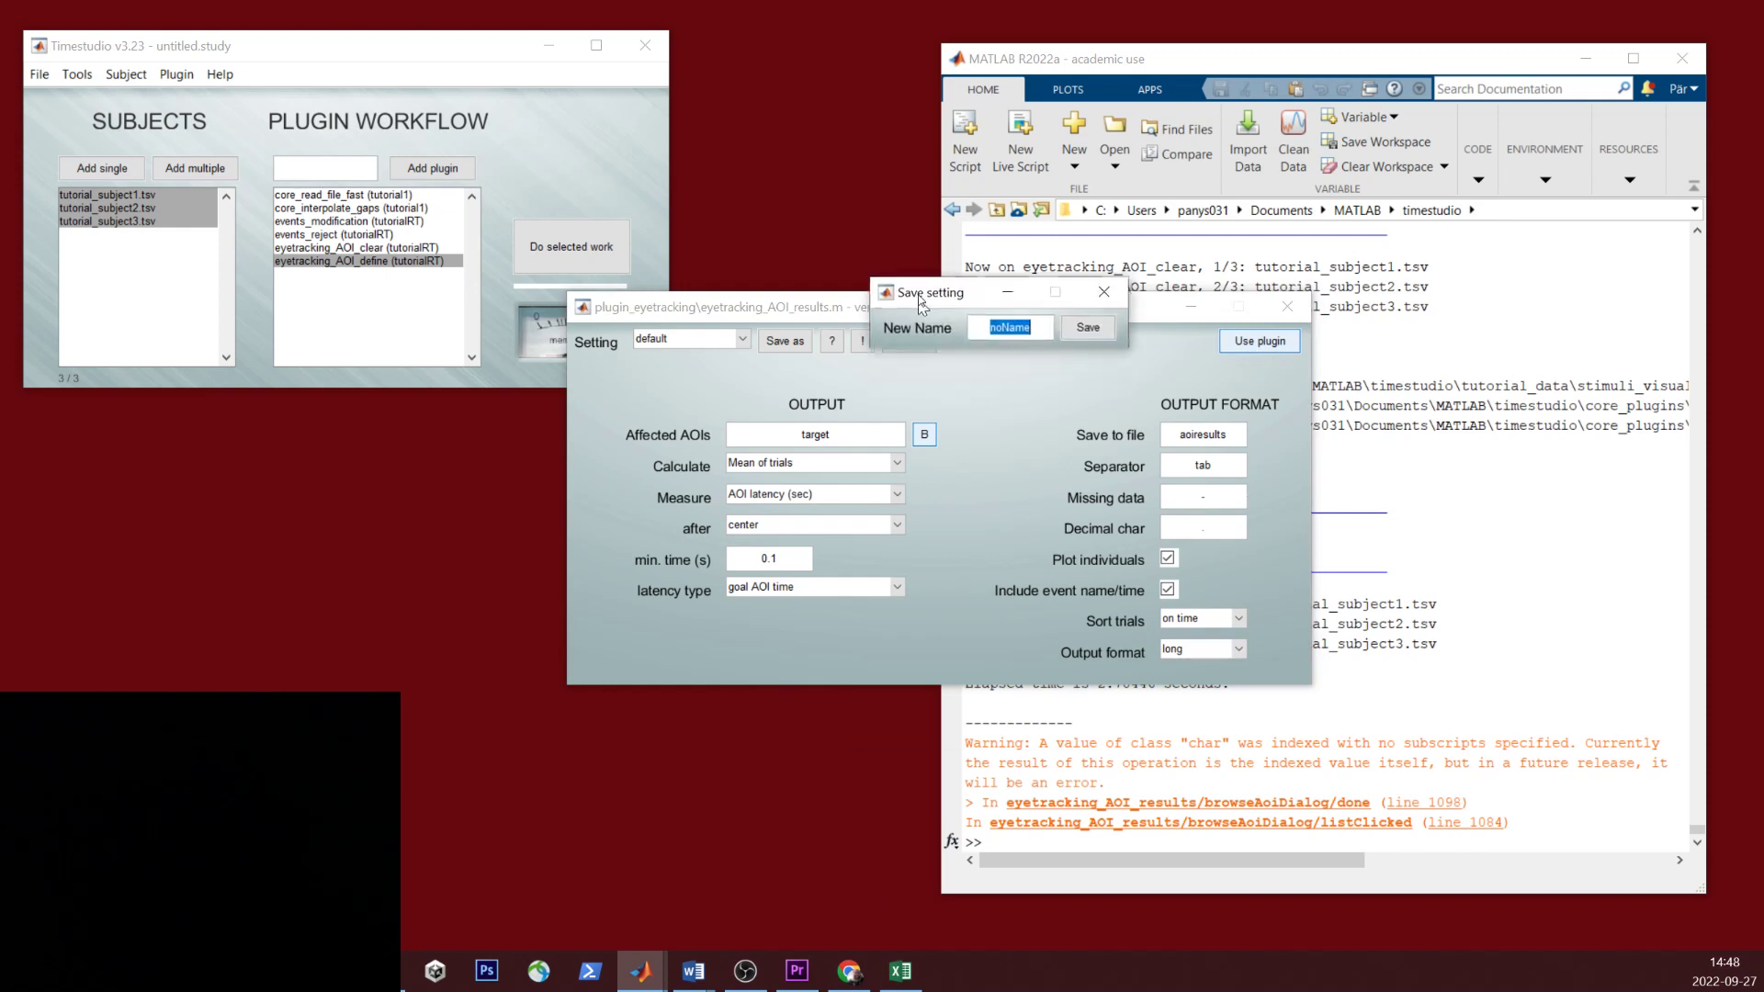
click(1062, 396)
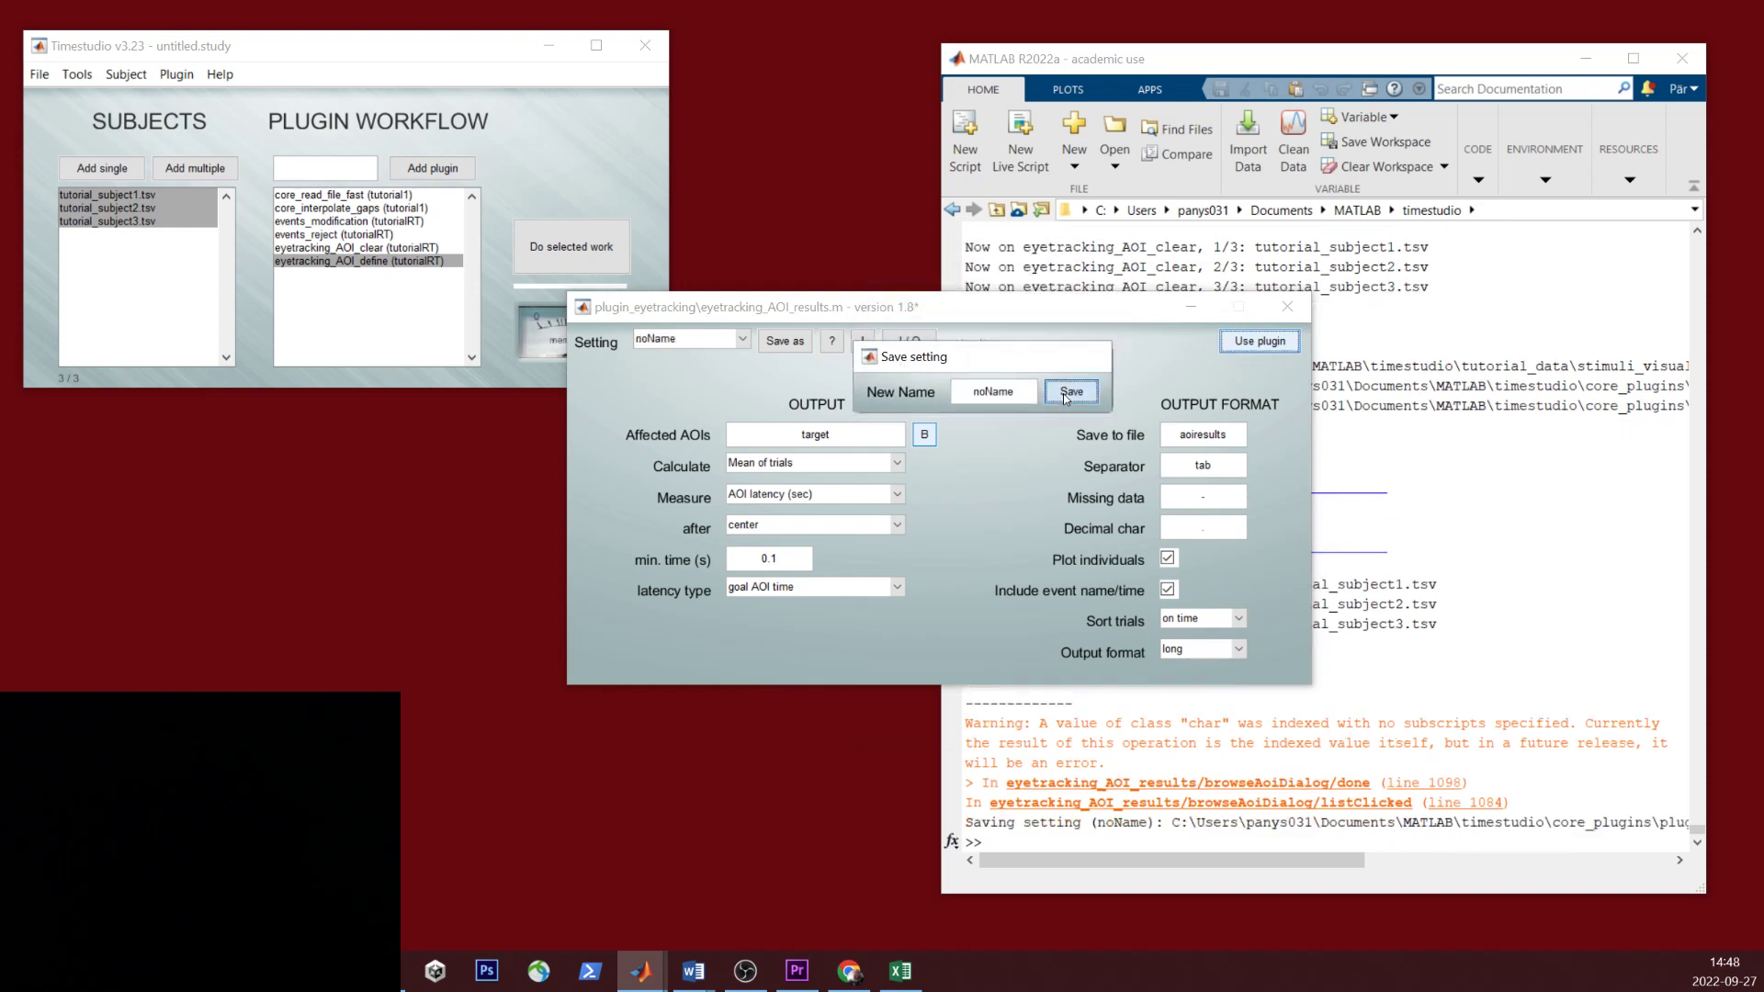
click(790, 343)
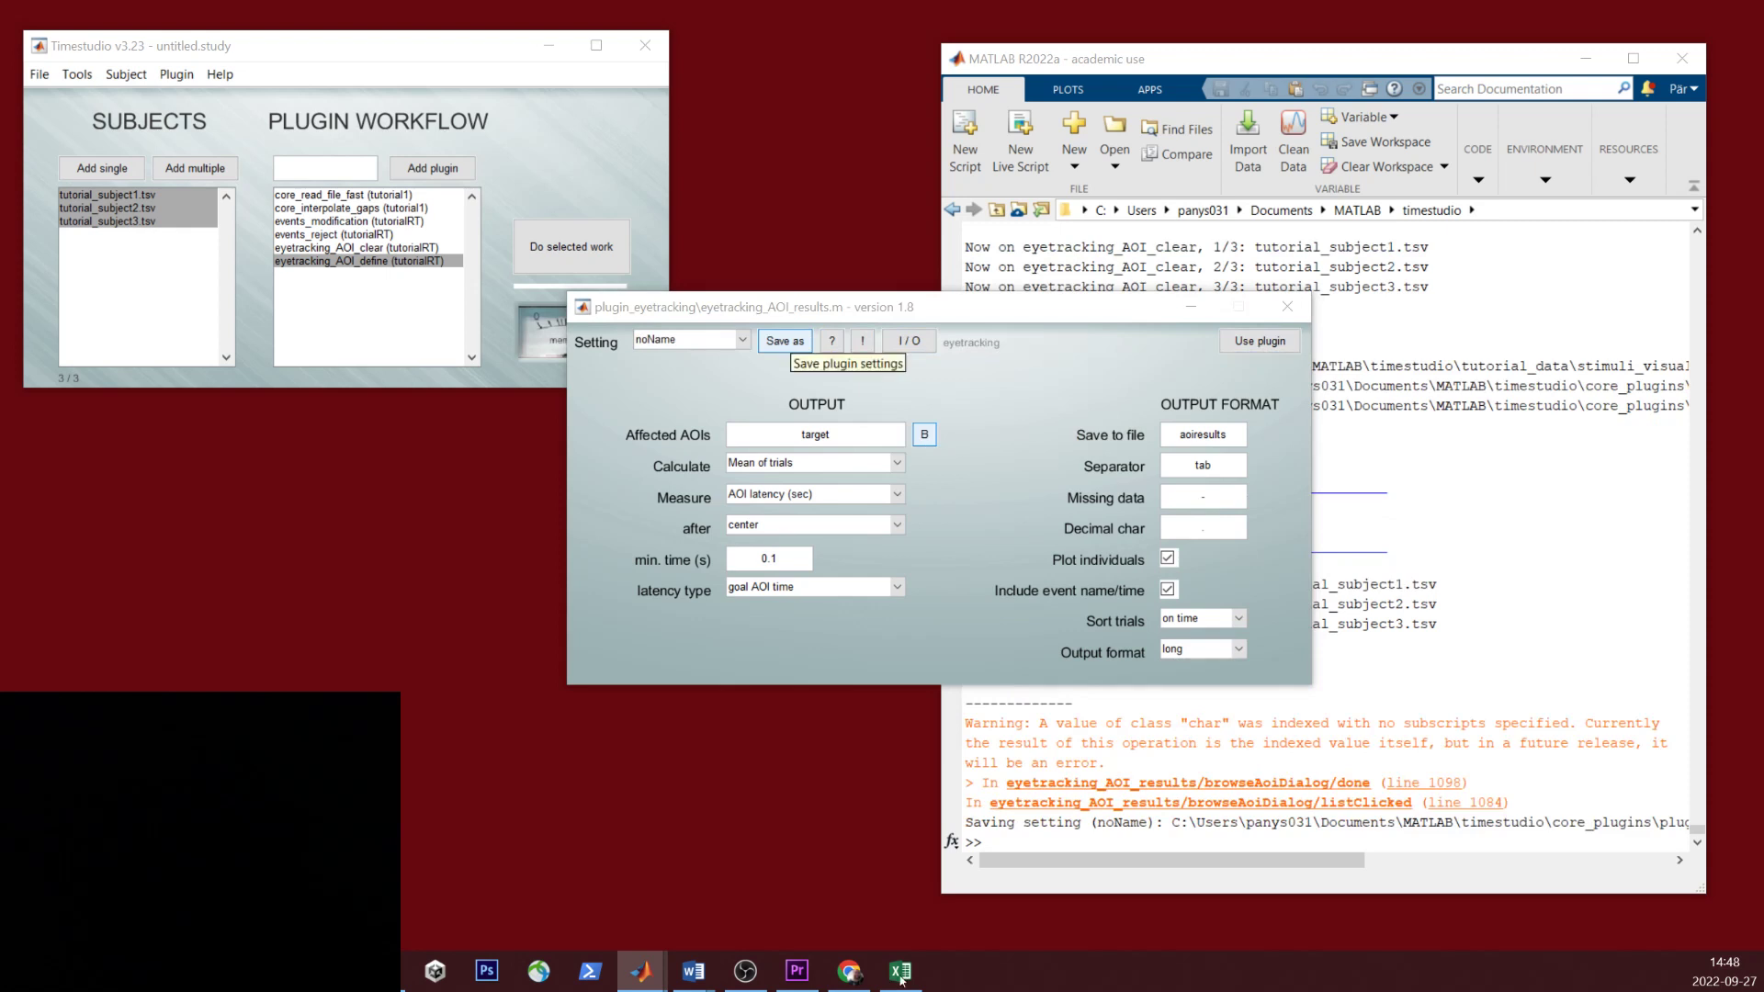
text(tuto)
text(rialRT)
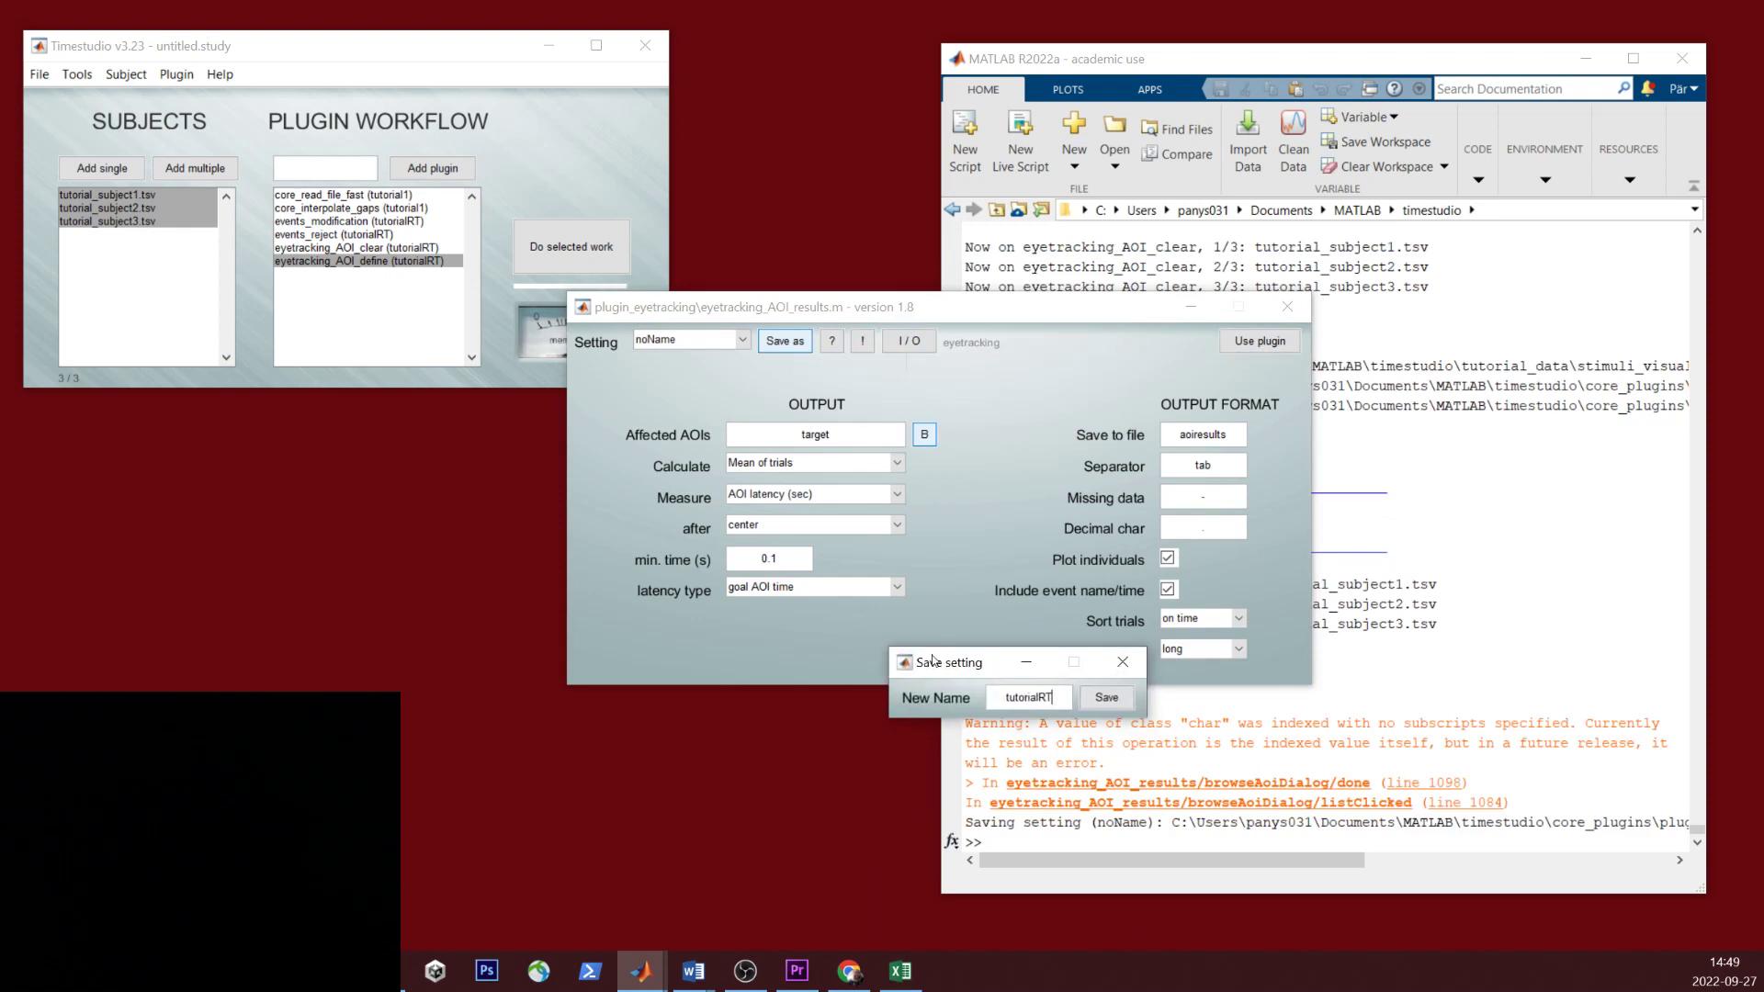
key(Return)
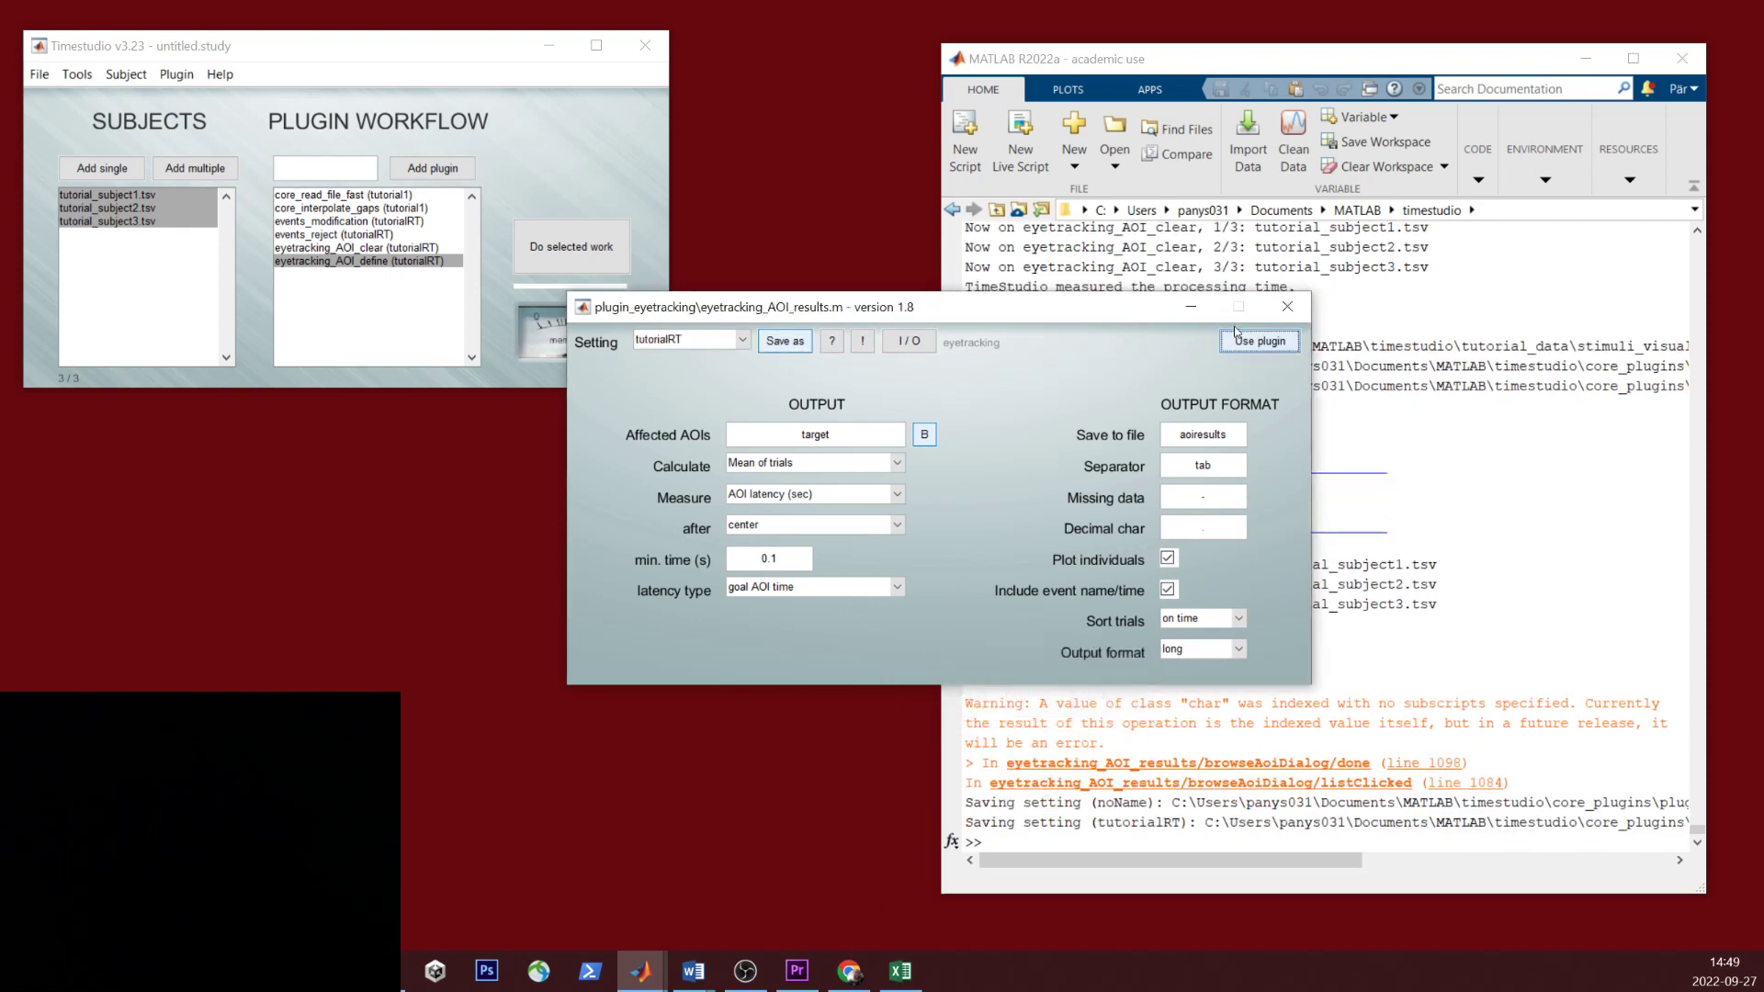
Step: Add eyetracking_AOI_results with the tutorialRT setting at the end of the workflow and run it for all three subjects
click(1251, 344)
key(ctrl+Down)
key(ctrl+Down)
key(ctrl+Down)
key(ctrl+Down)
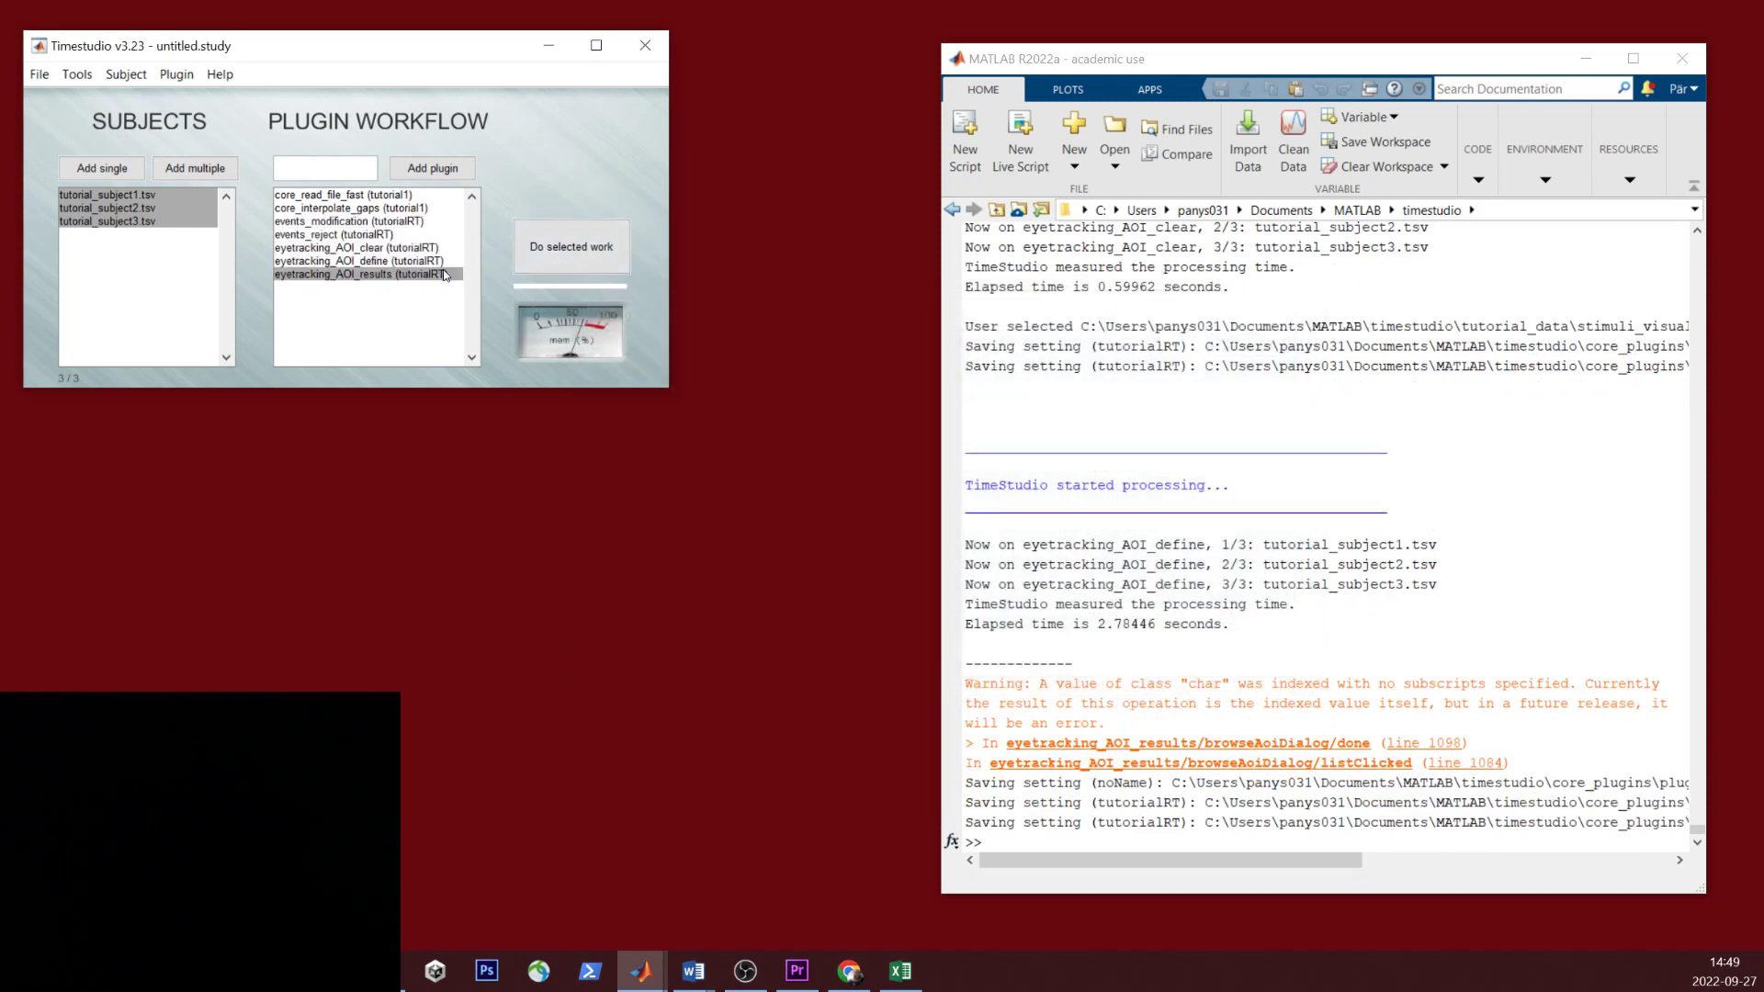
click(571, 246)
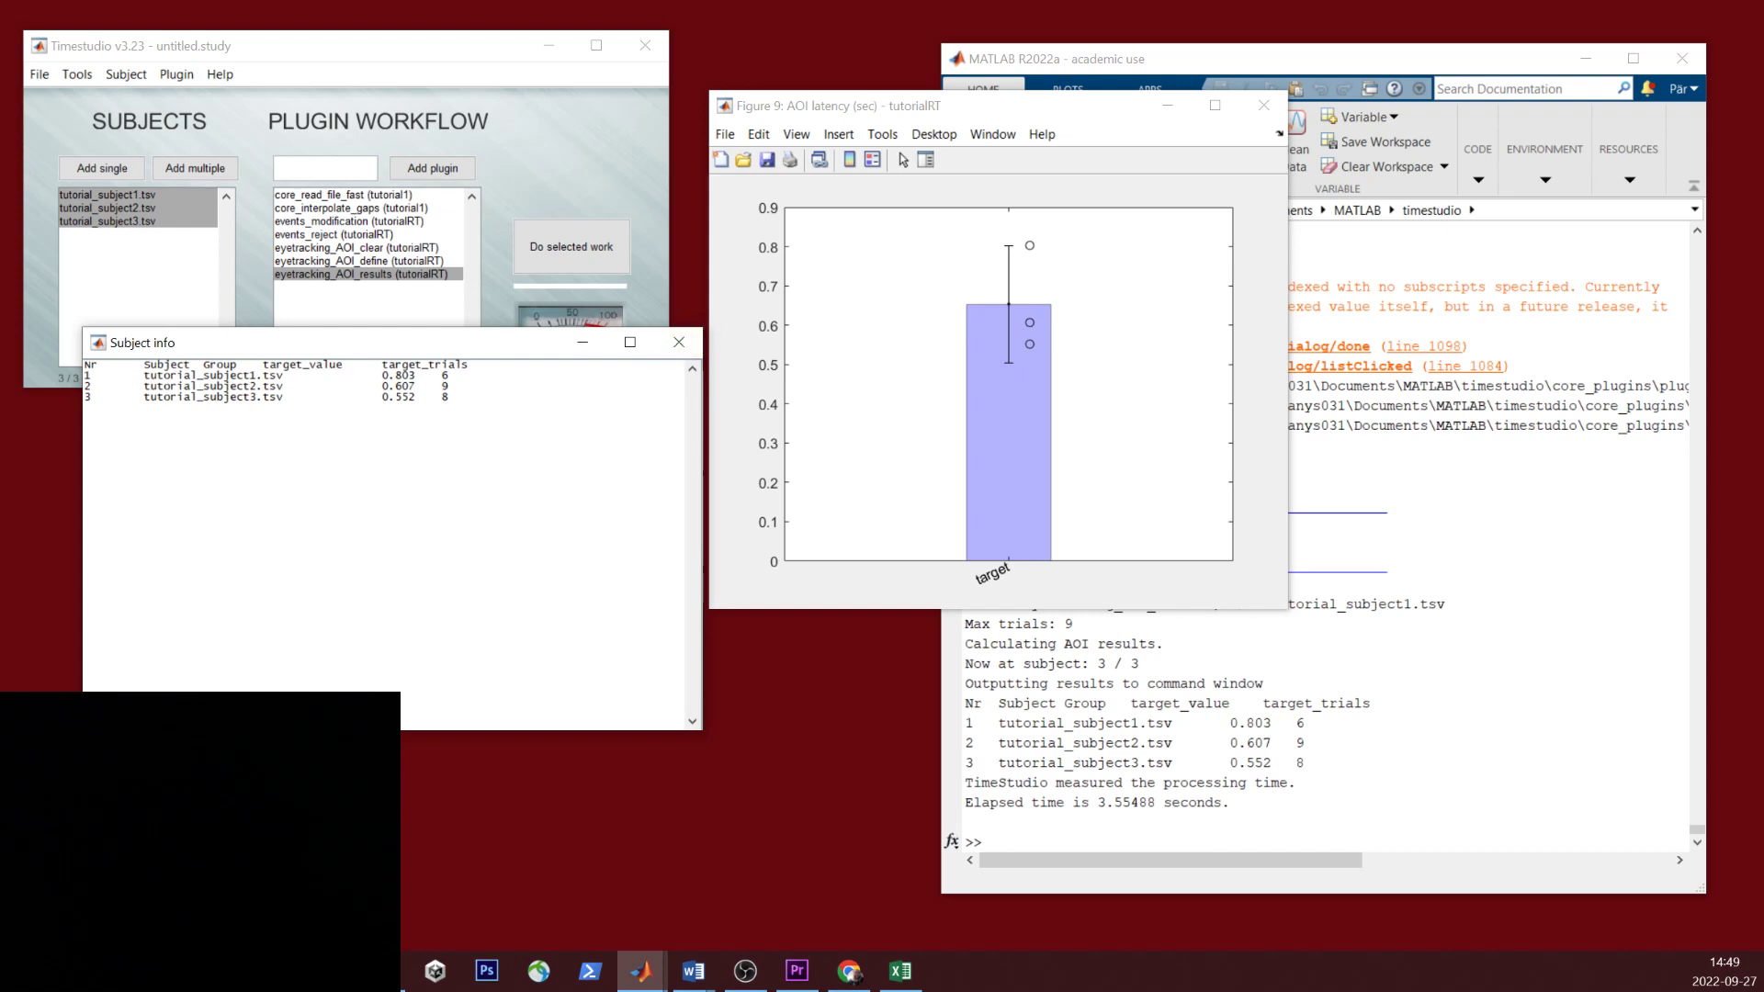
Step: Copy all the AOI latency (sec) output into a new sheet in Excel and widen the name column
drag(591, 372, 274, 424)
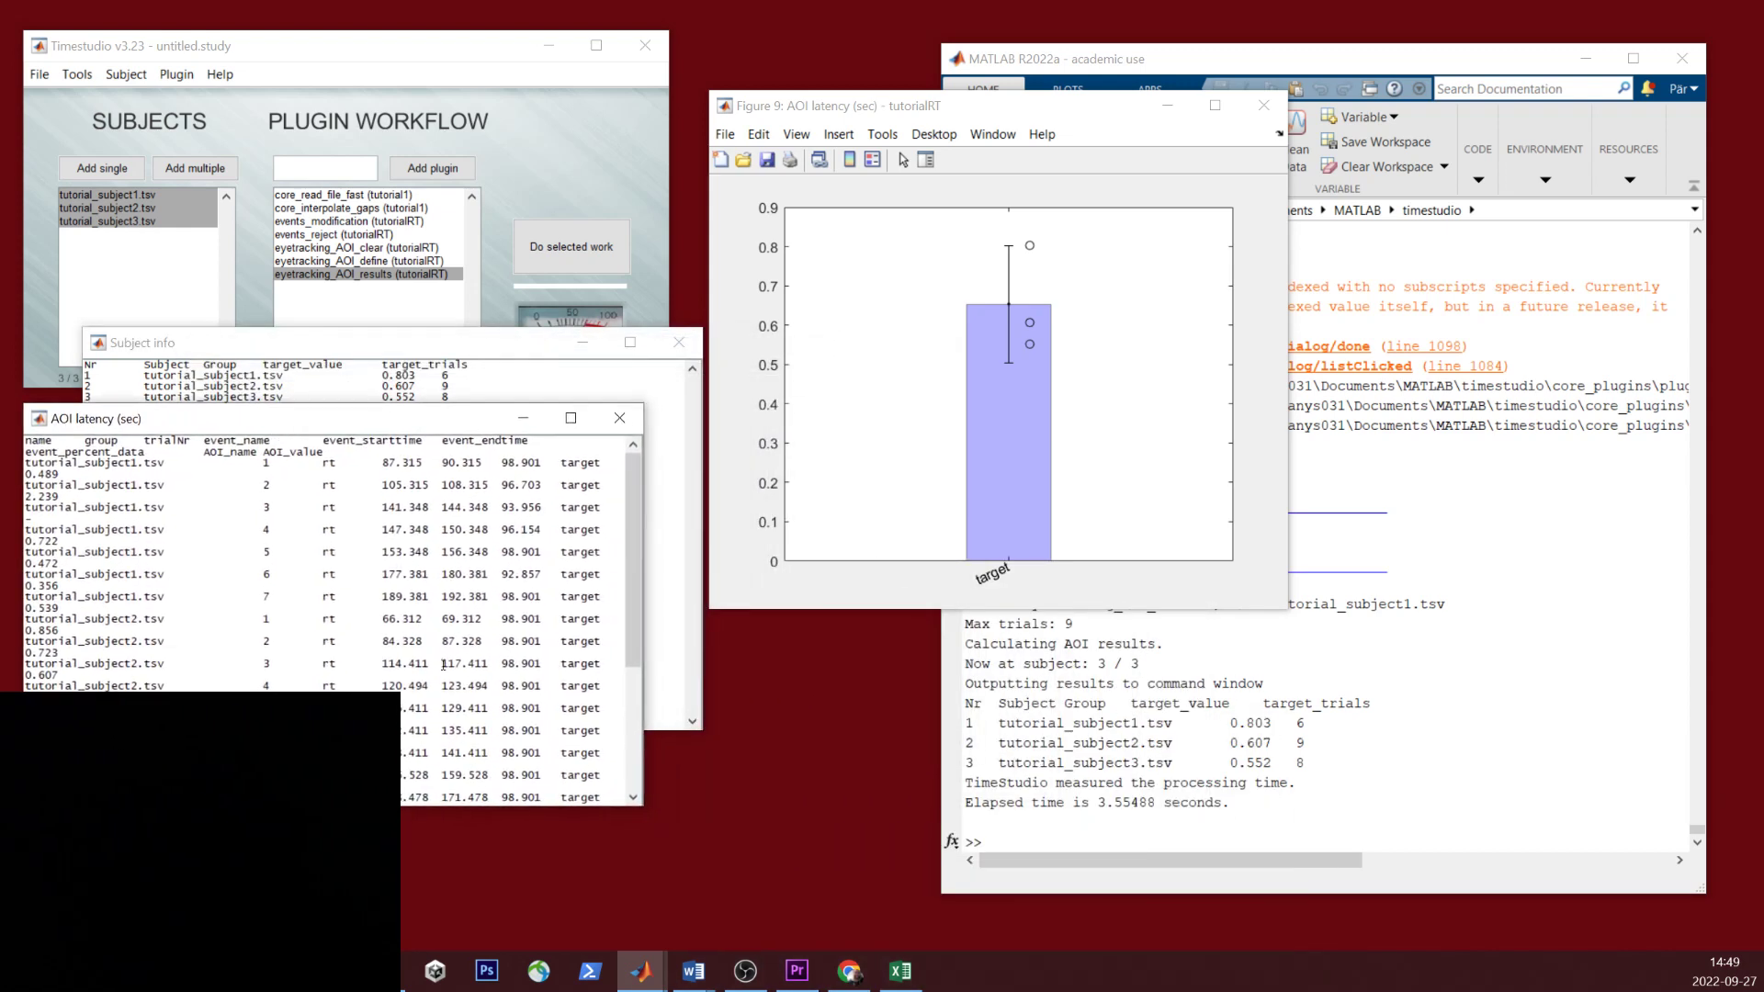
key(ctrl+a)
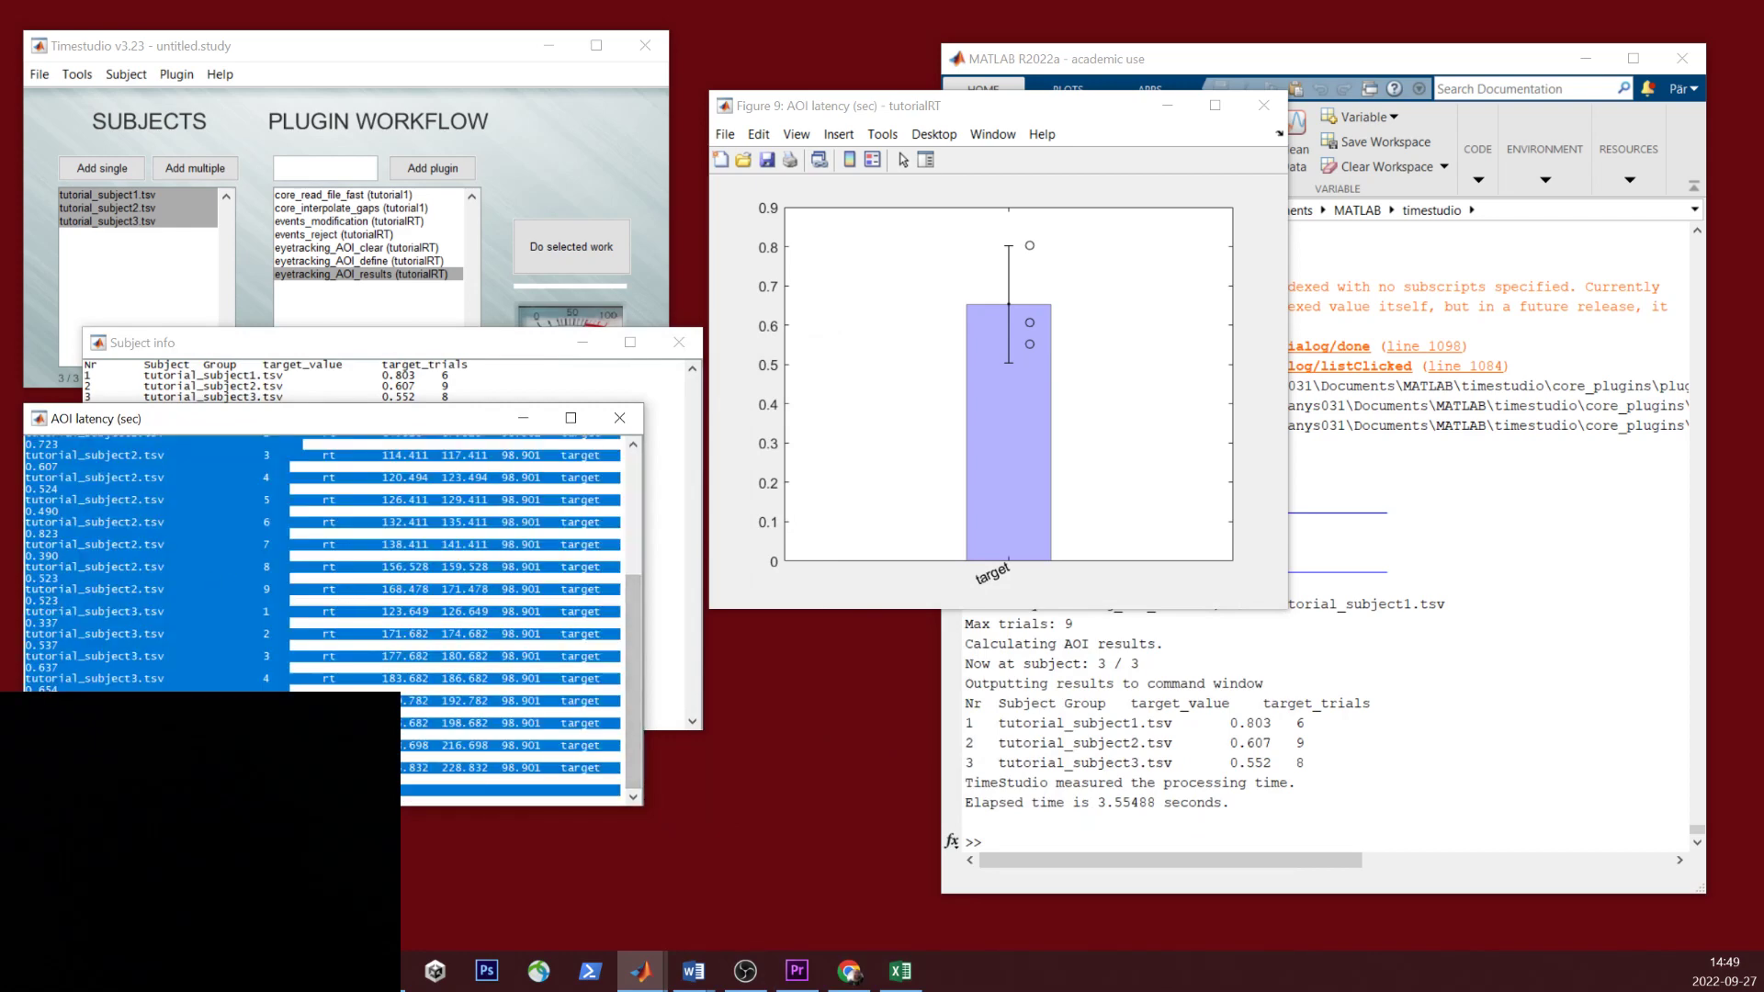
click(900, 971)
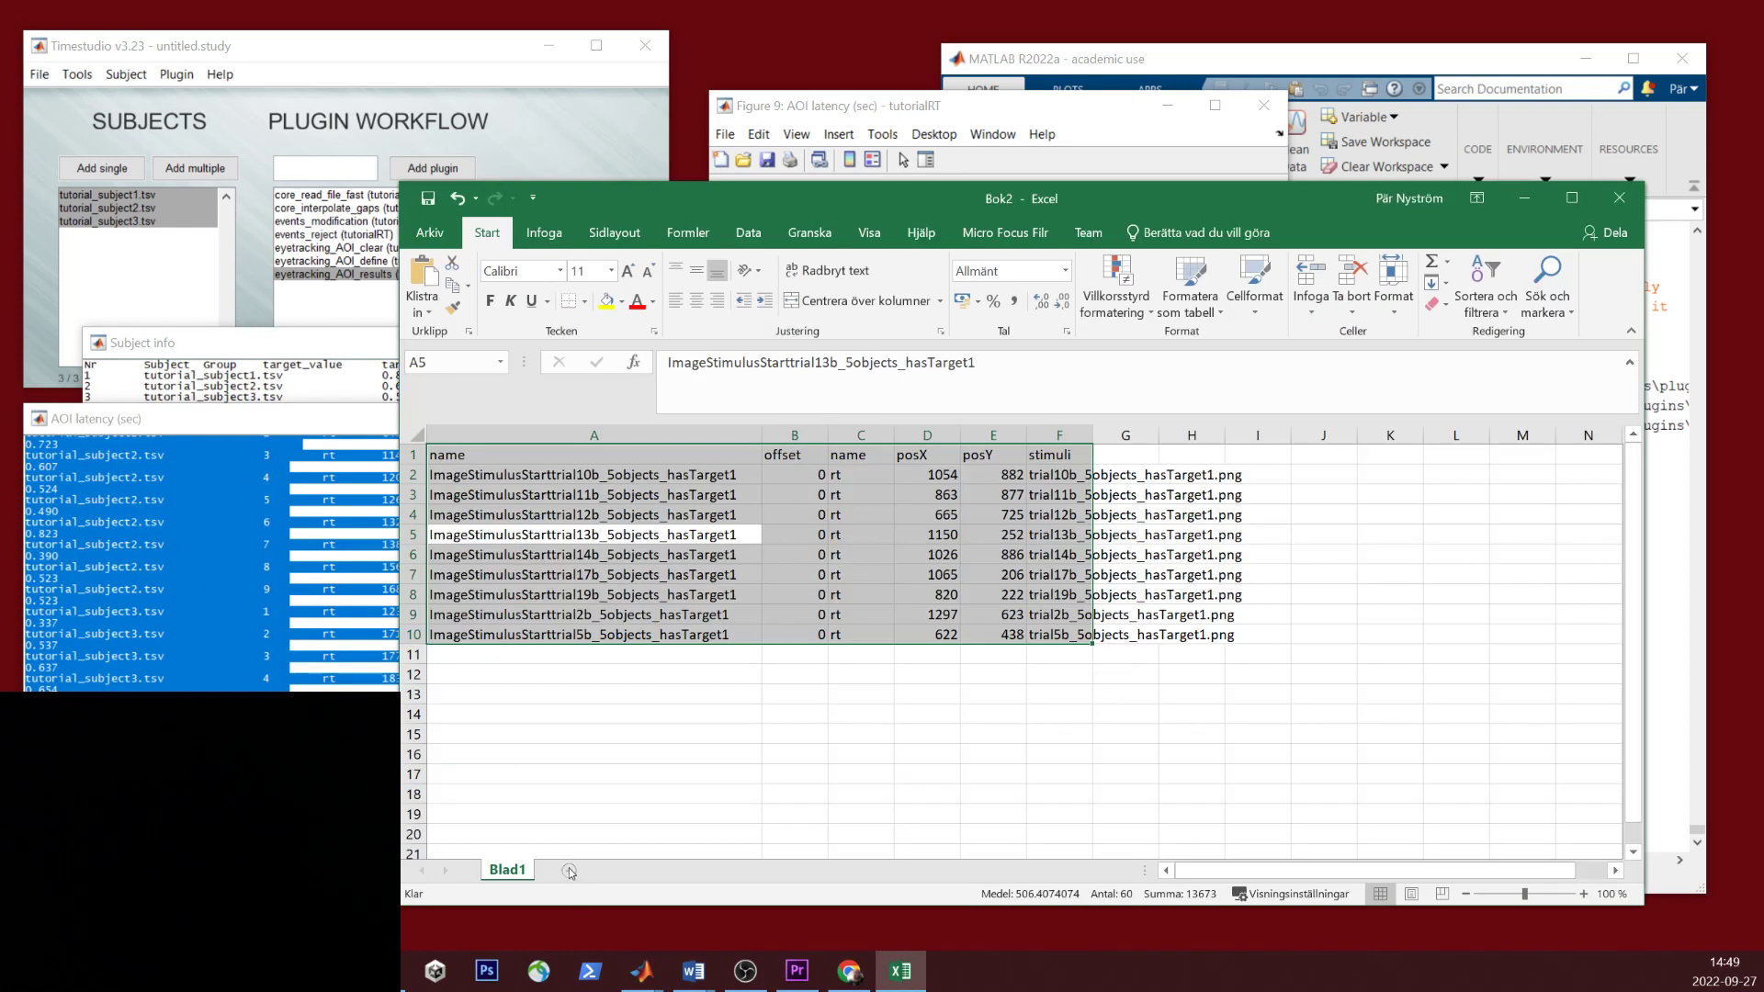
click(569, 872)
key(ctrl+v)
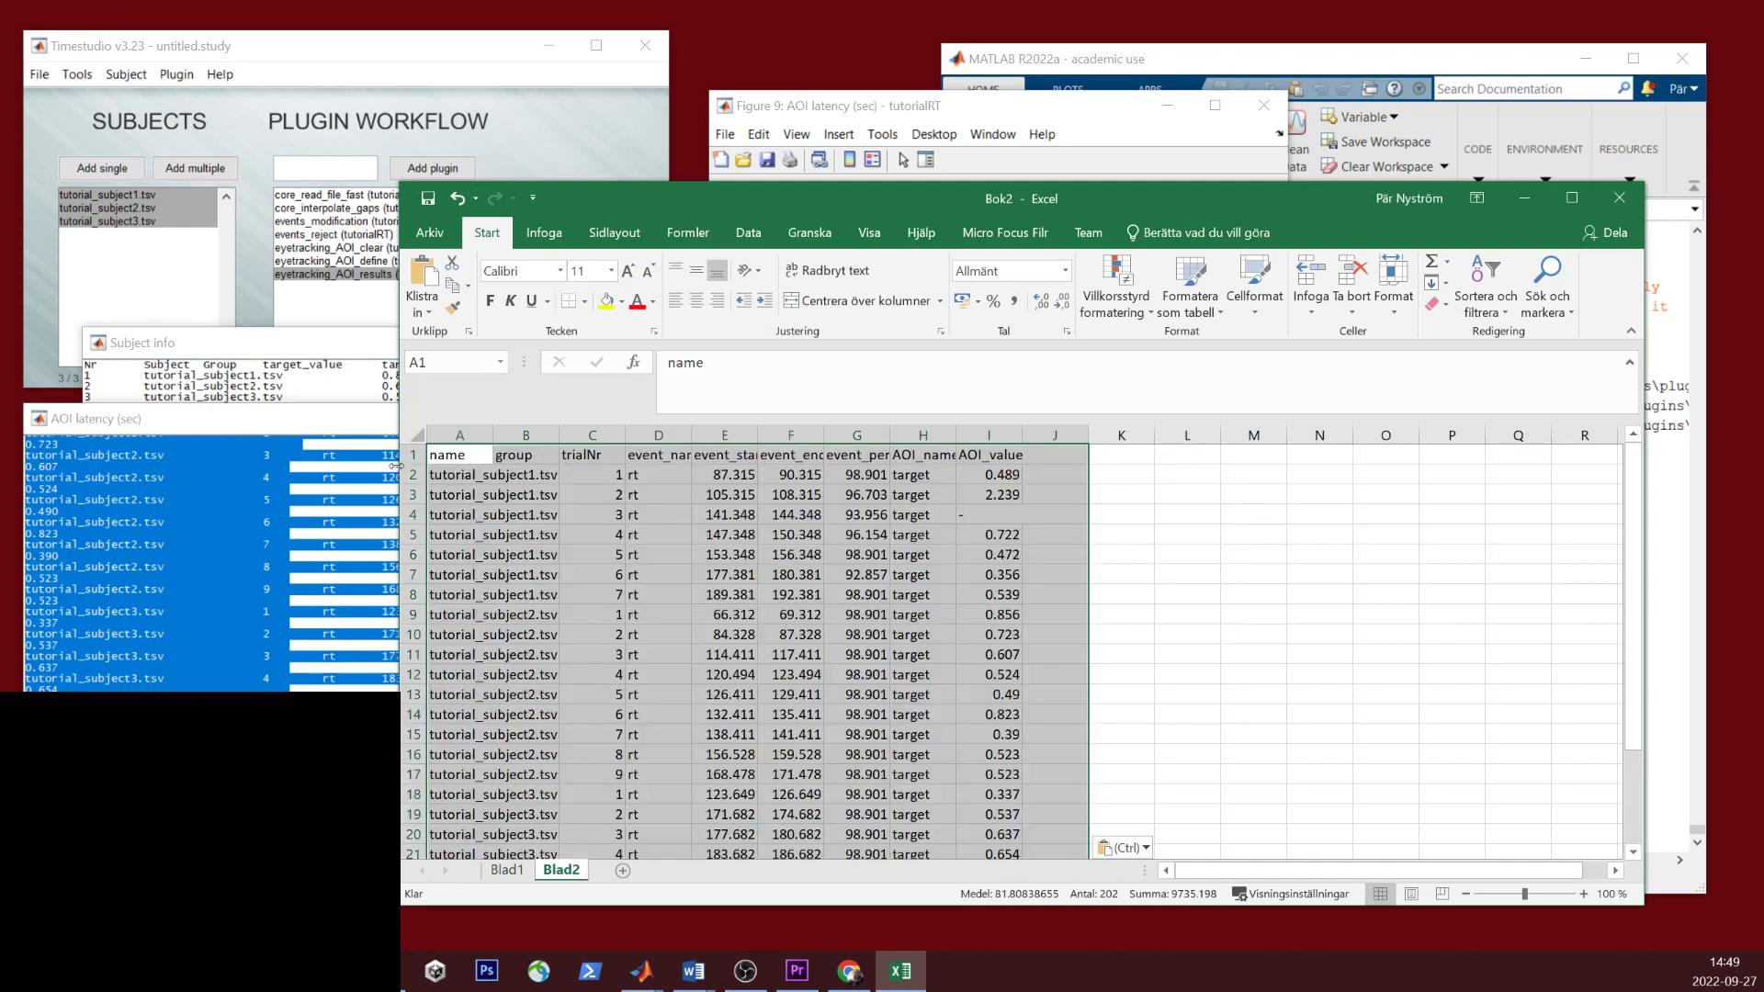
drag(492, 439, 625, 432)
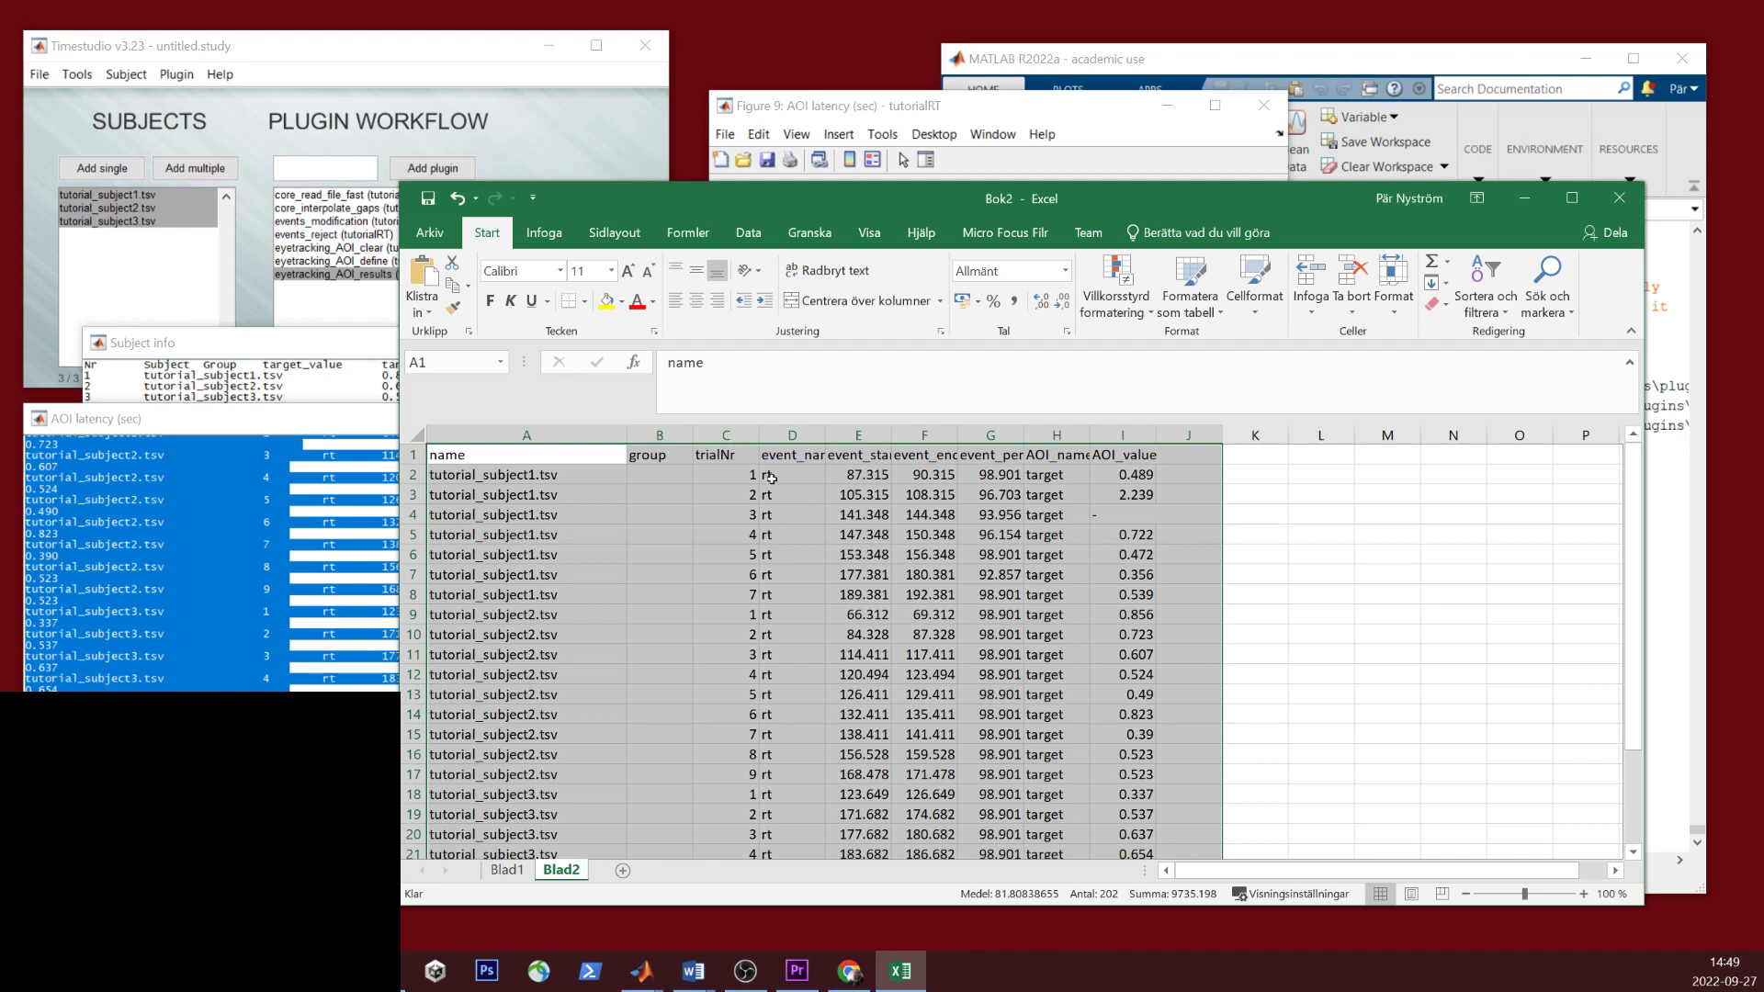
Step: Examine the trialNr values belonging to each of the three tutorial subjects
click(733, 478)
click(741, 593)
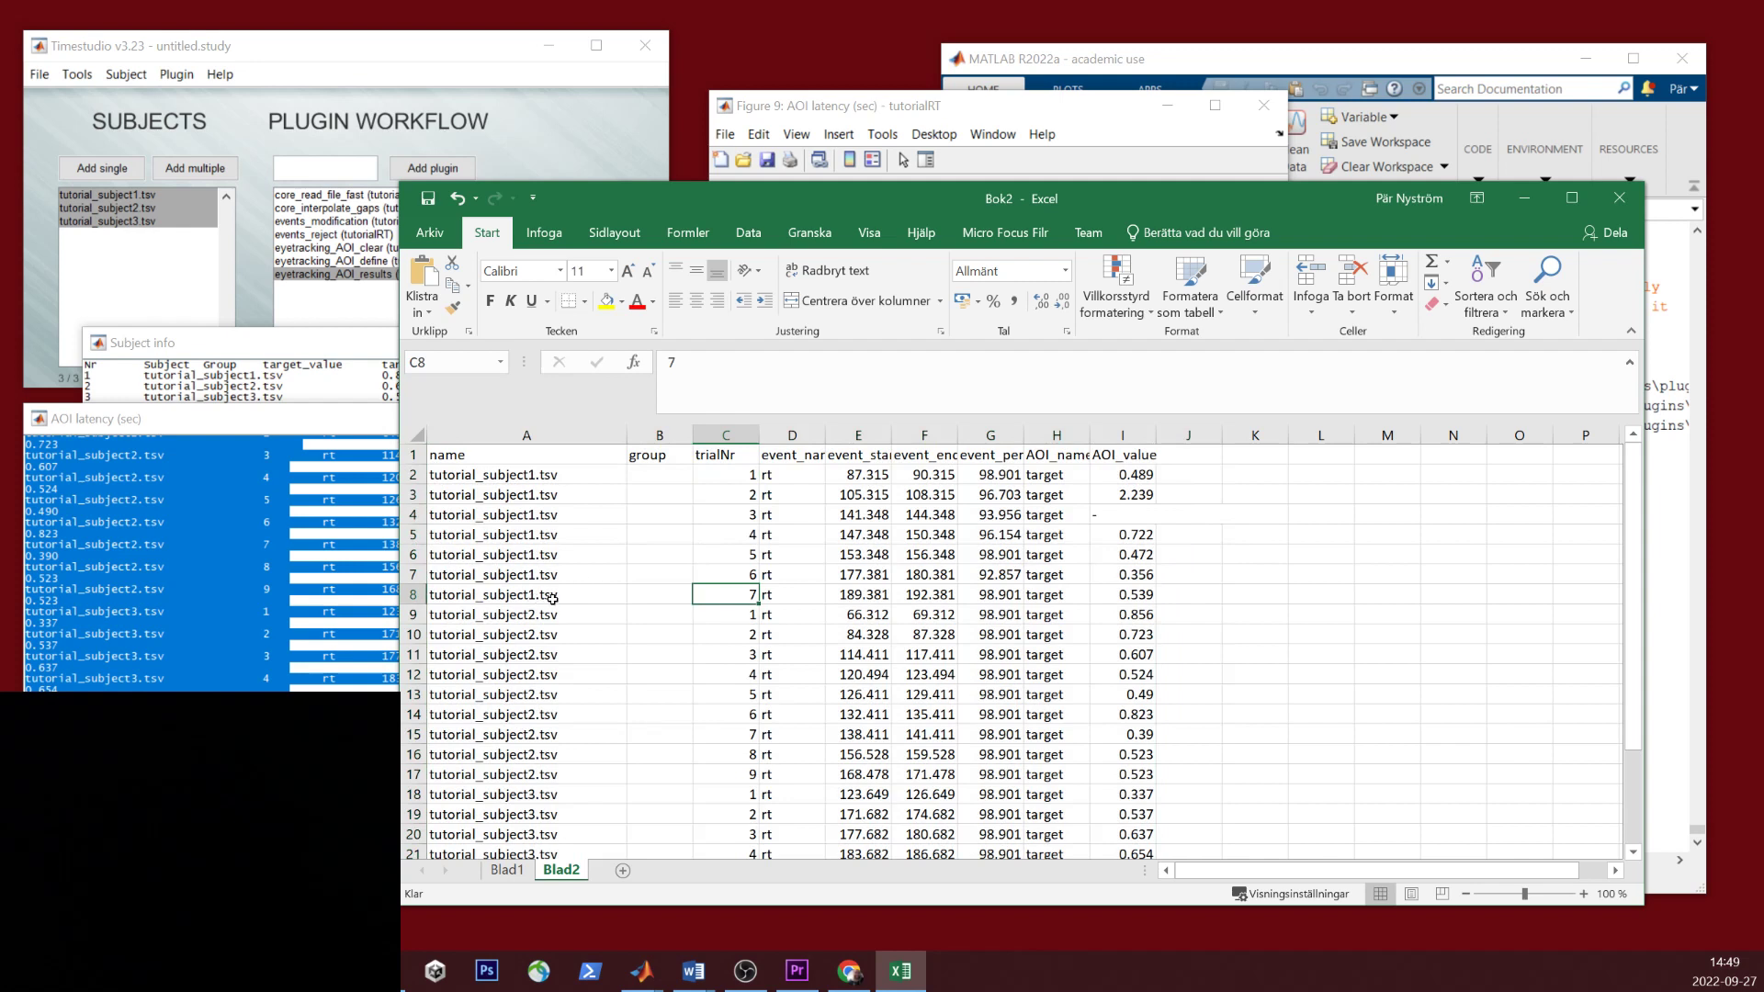
drag(739, 475, 746, 597)
click(731, 613)
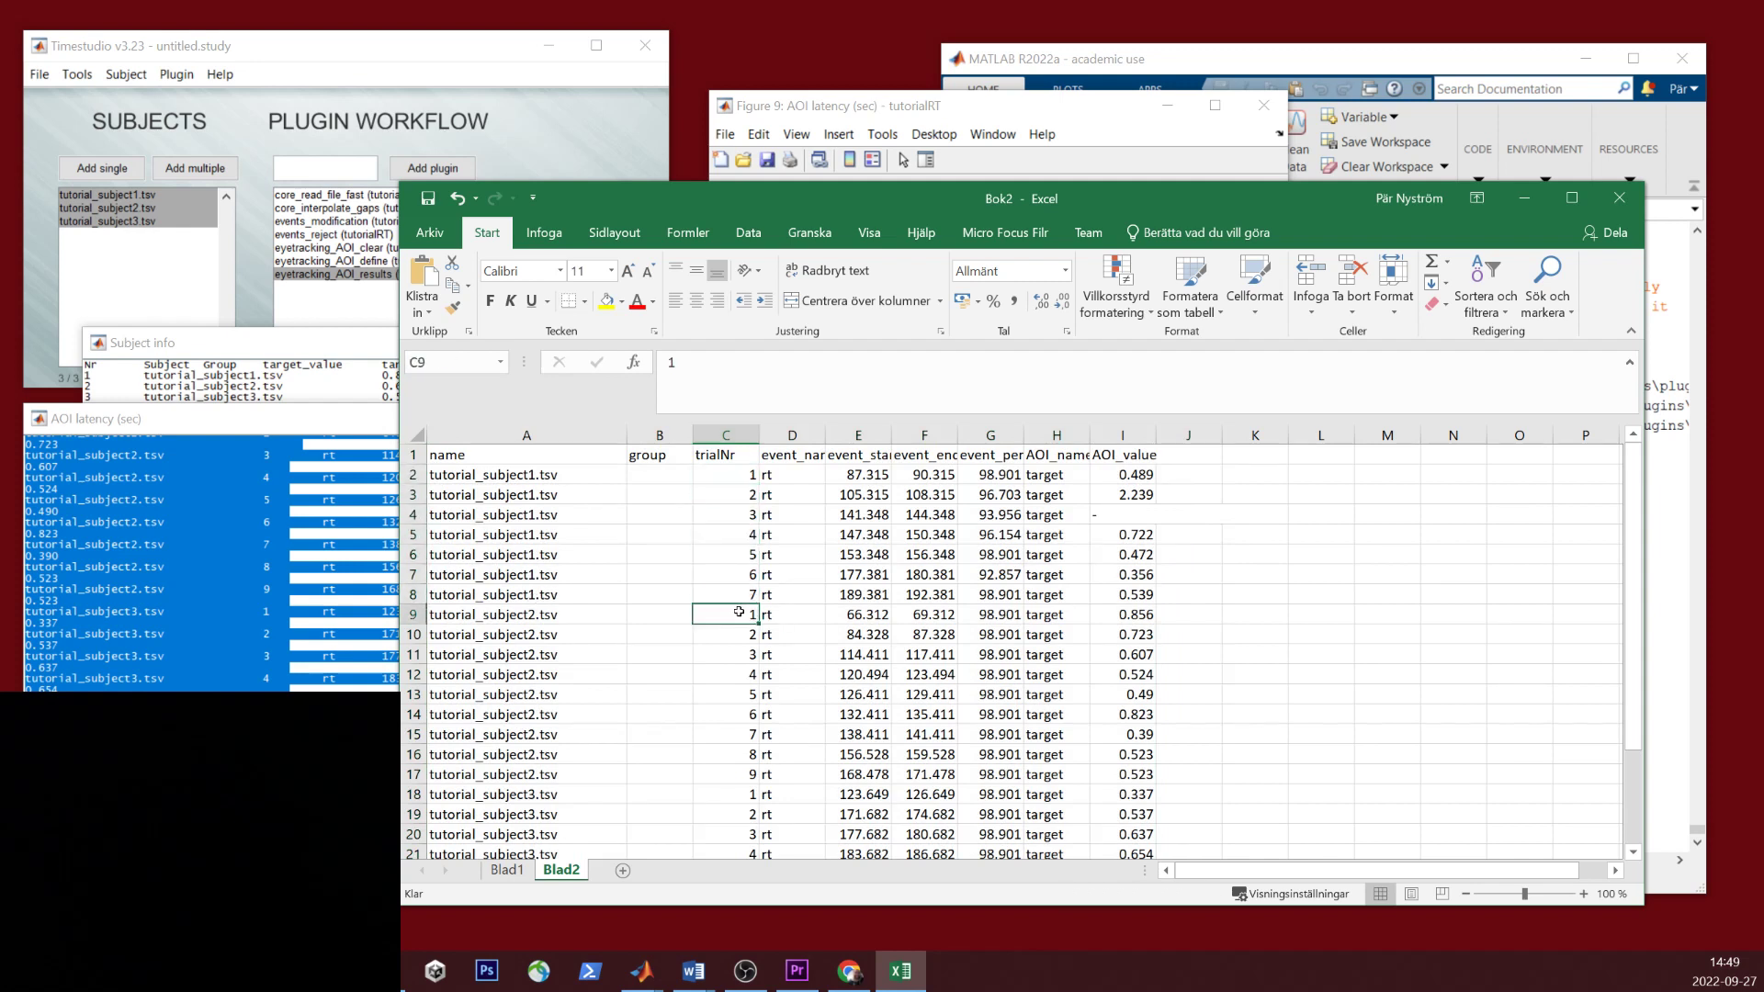
scroll(735, 615, down, 1)
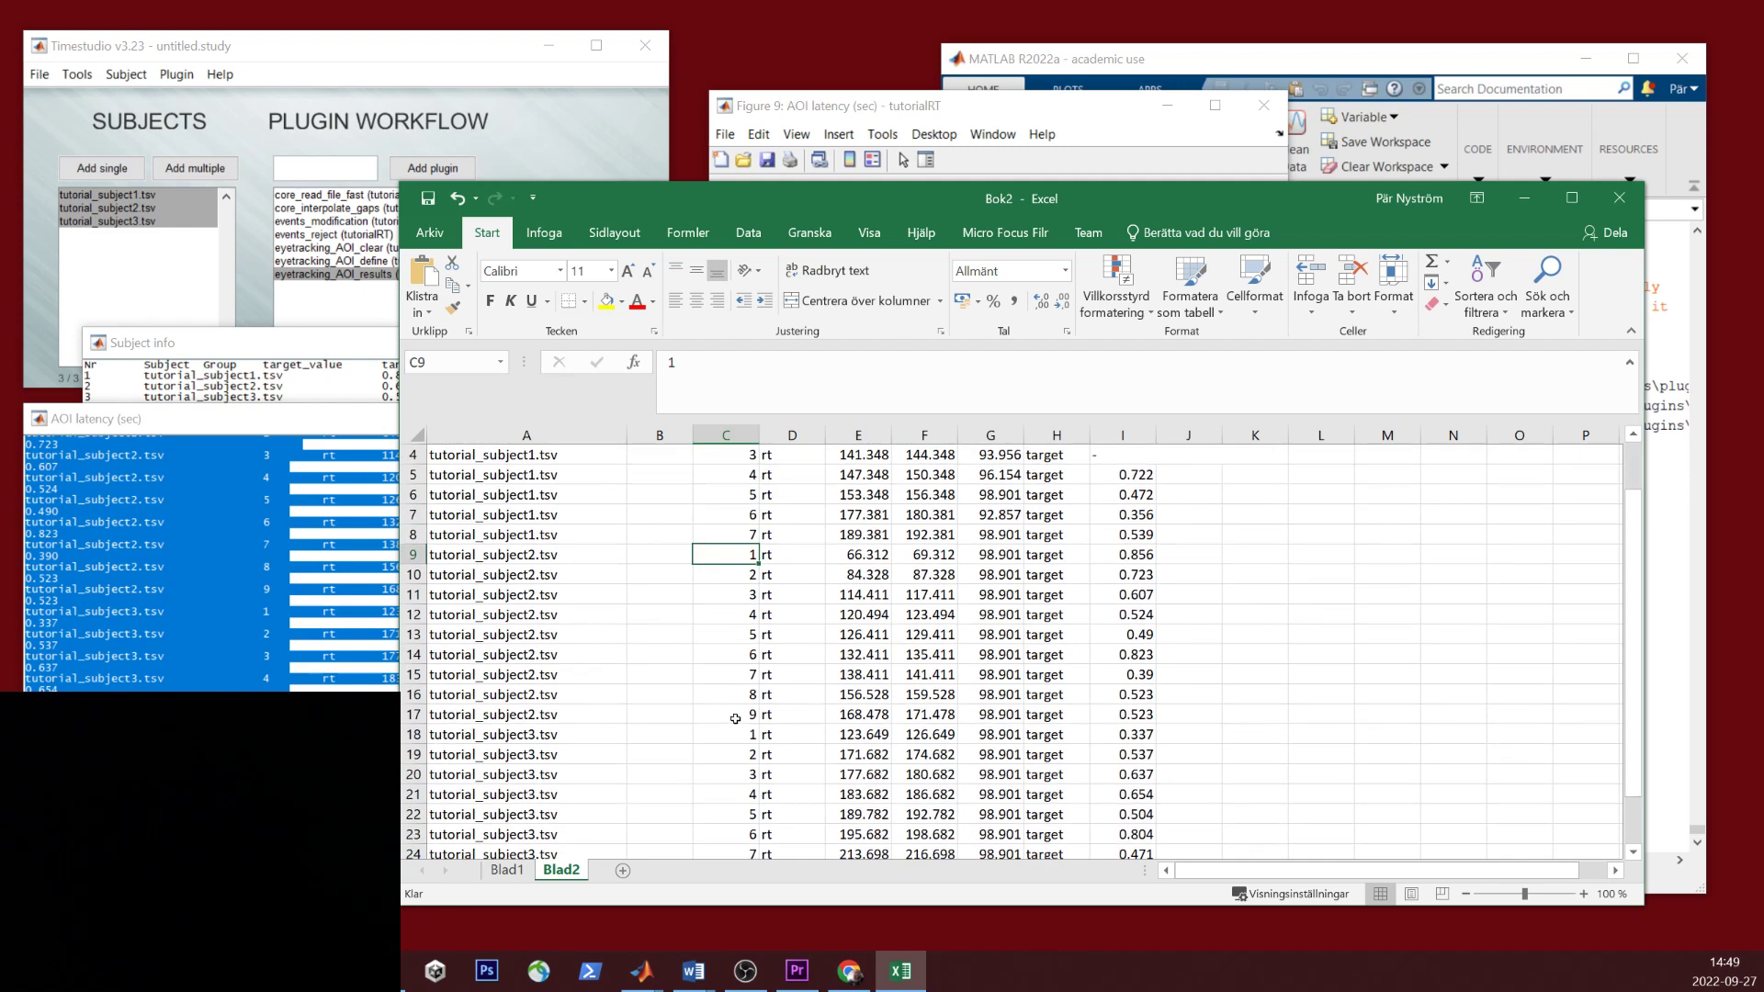
shift+click(735, 718)
scroll(733, 679, down, 2)
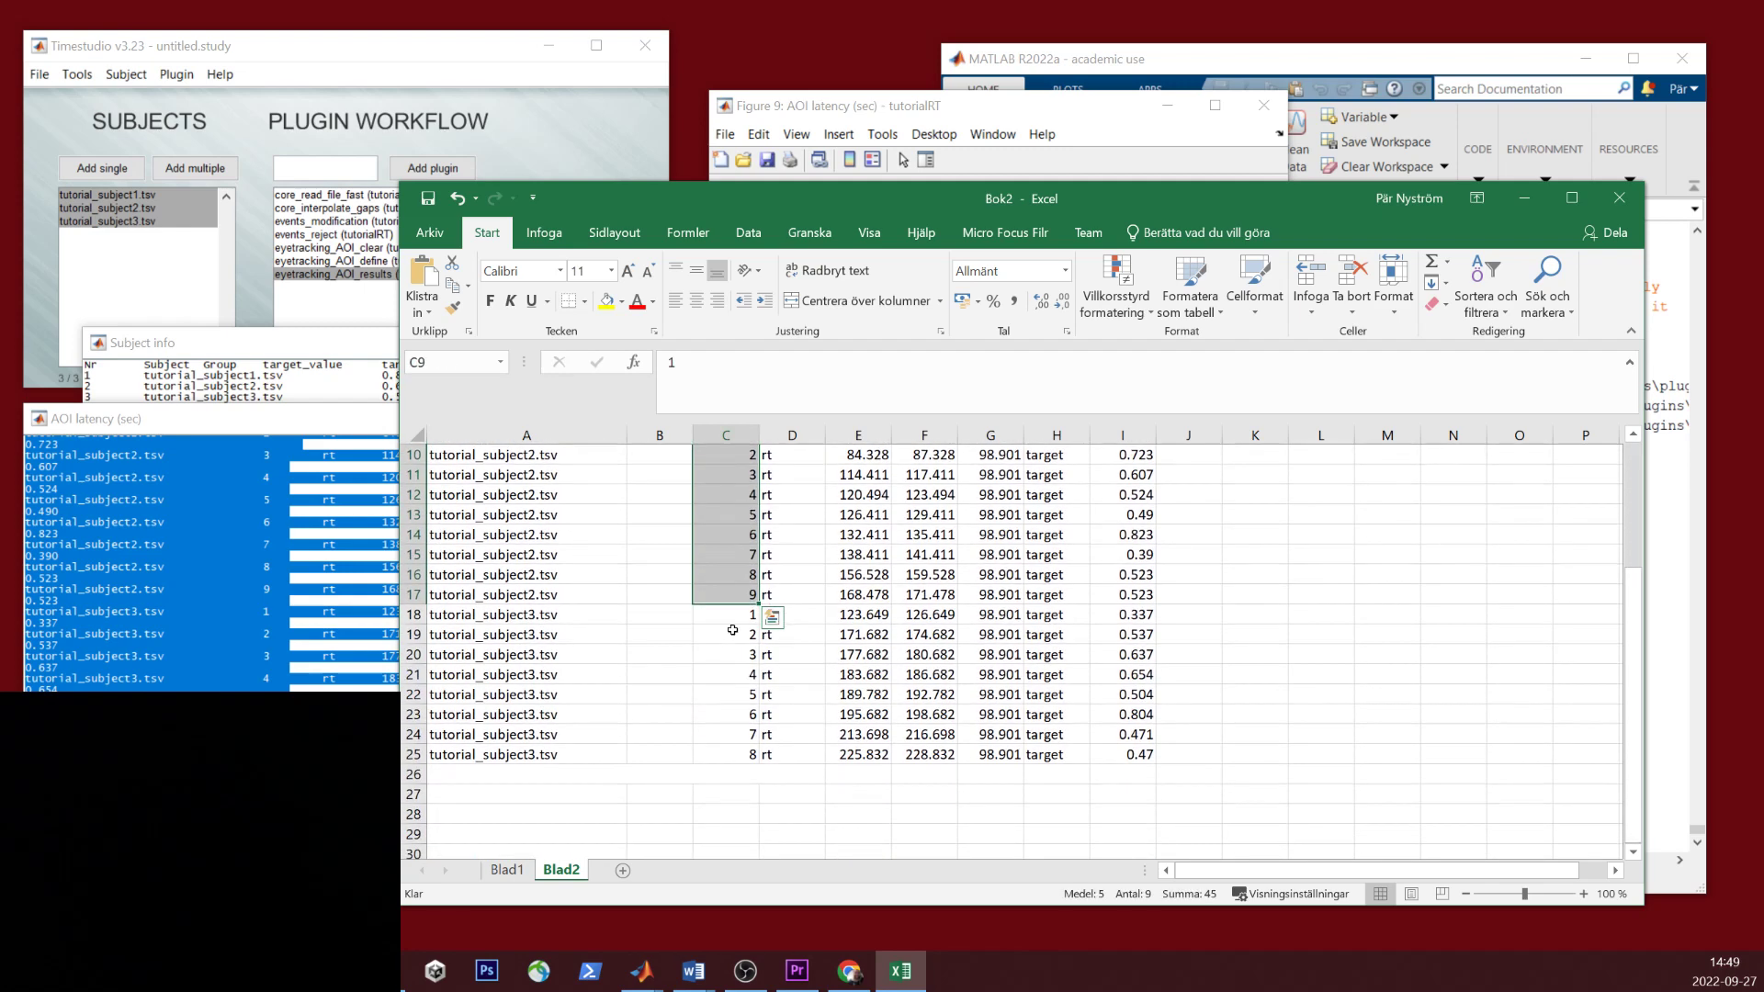
click(733, 616)
shift+click(735, 753)
scroll(1128, 745, up, 3)
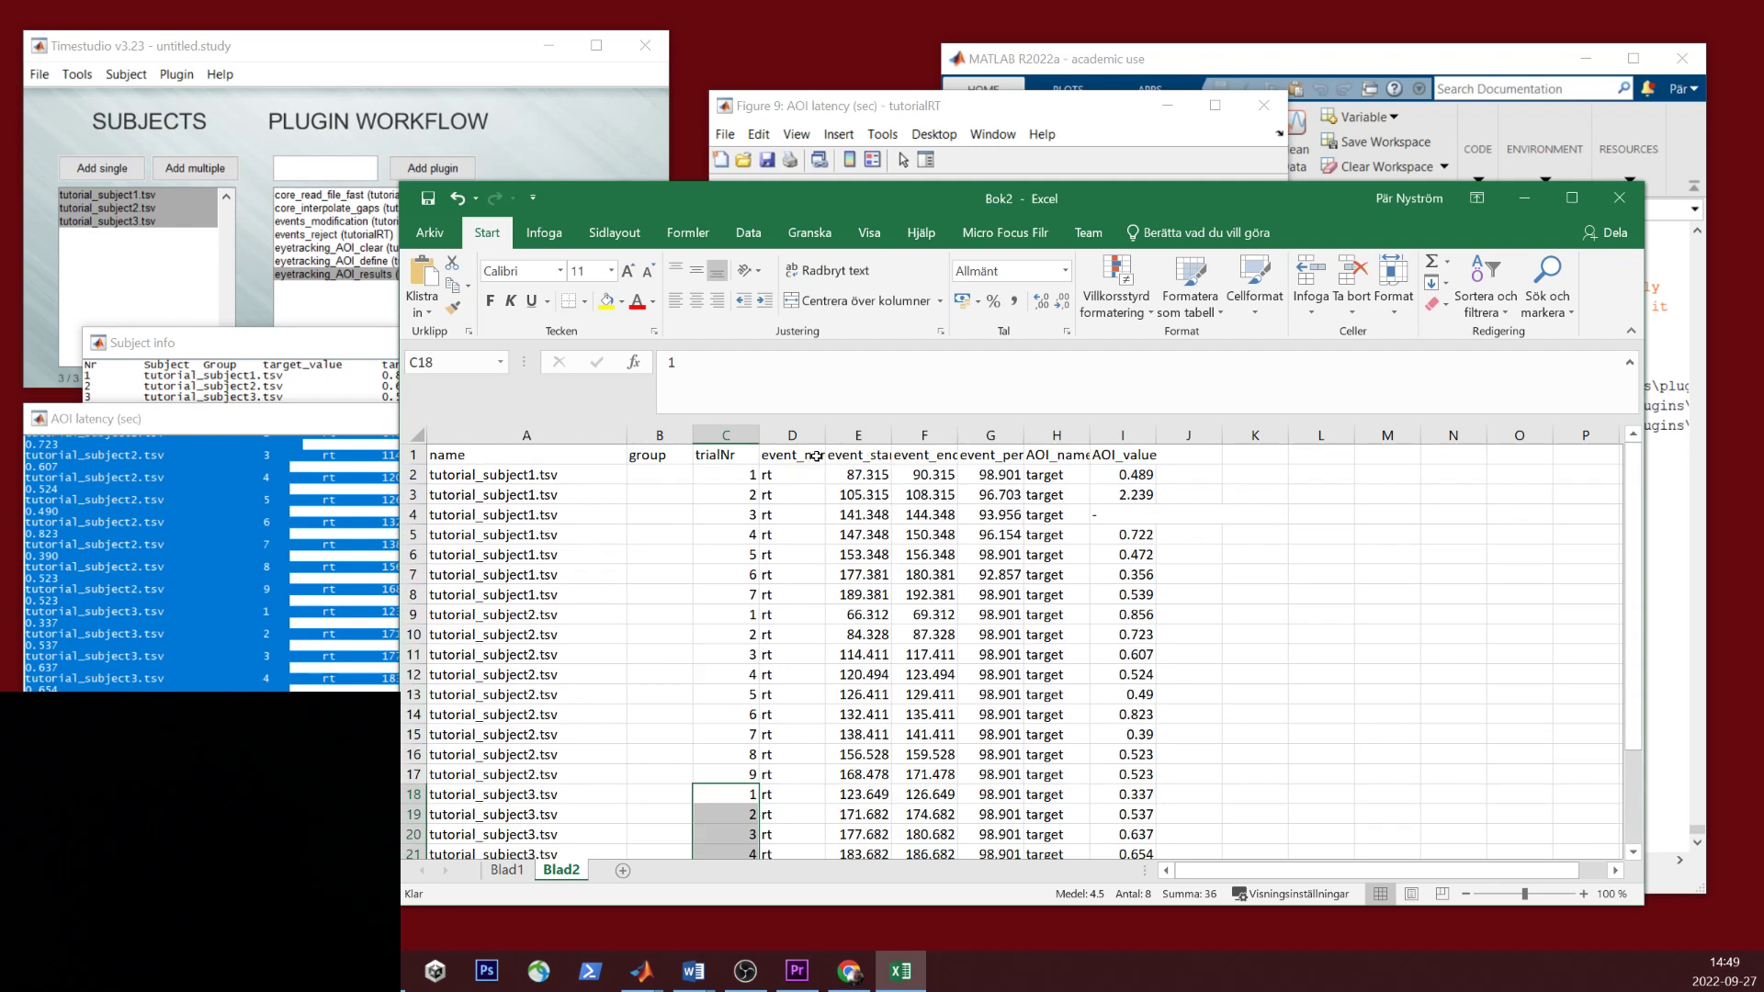
Step: Review the event start and end time headers and widen the event_percent_data column to fit its header
click(859, 456)
click(929, 454)
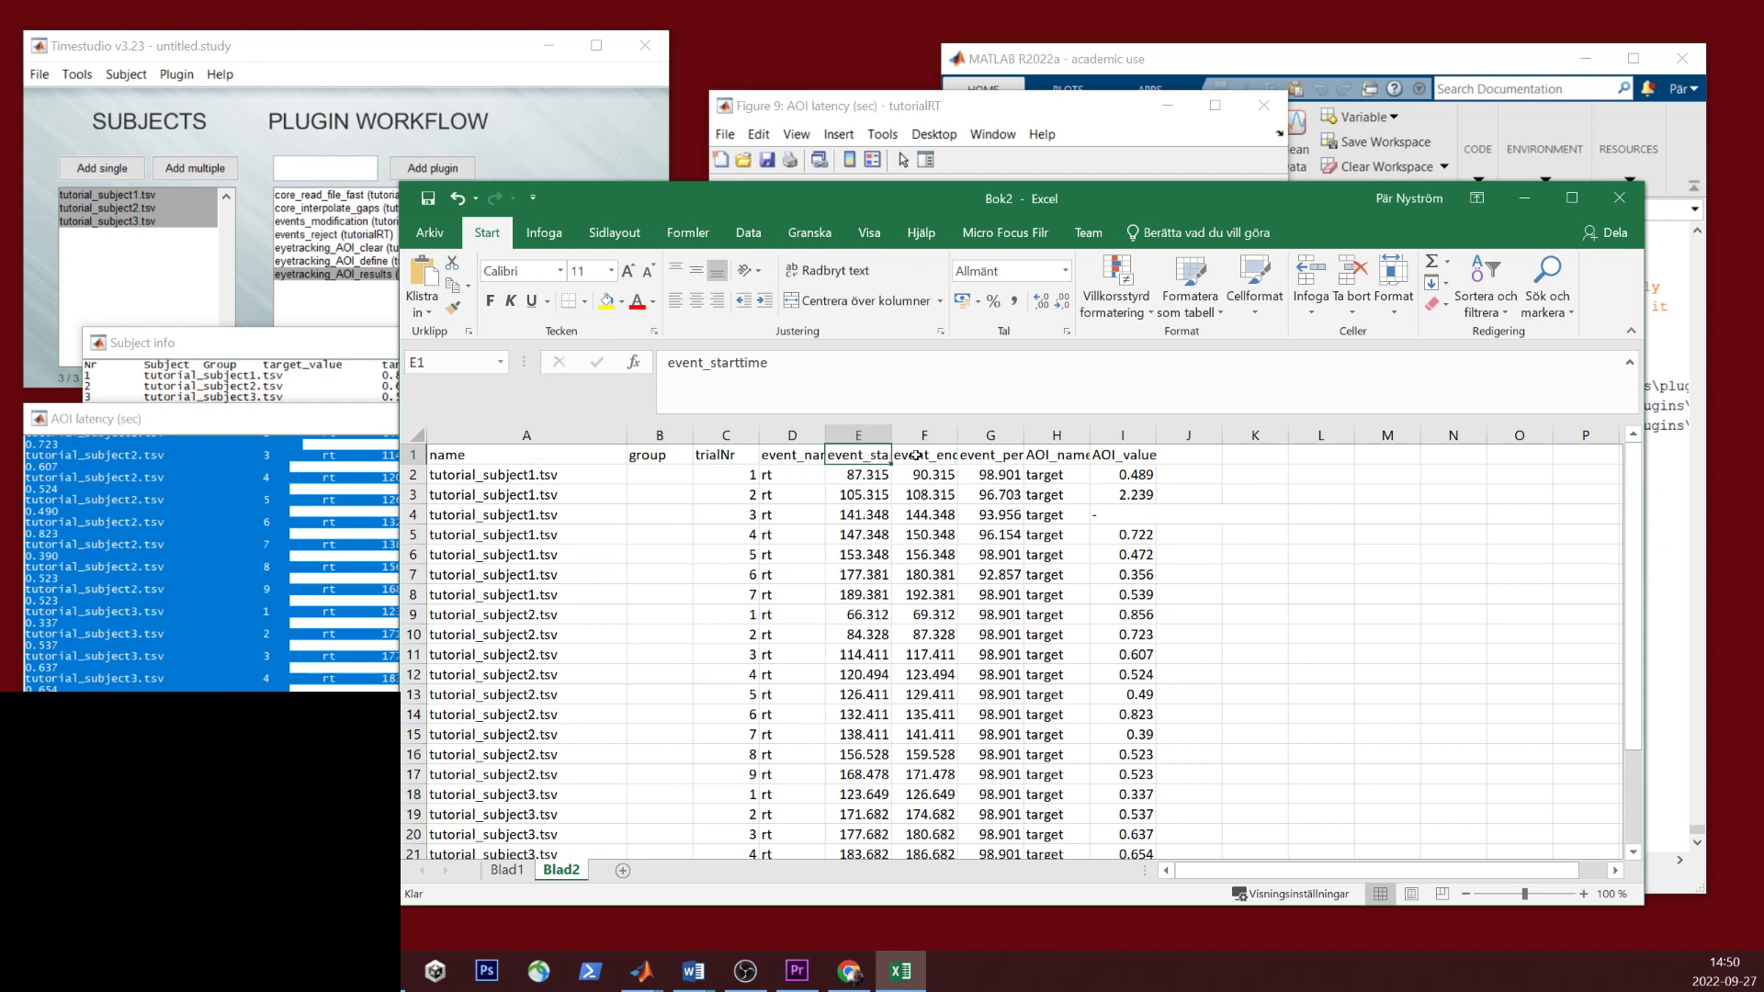
click(992, 455)
drag(1024, 430, 1096, 434)
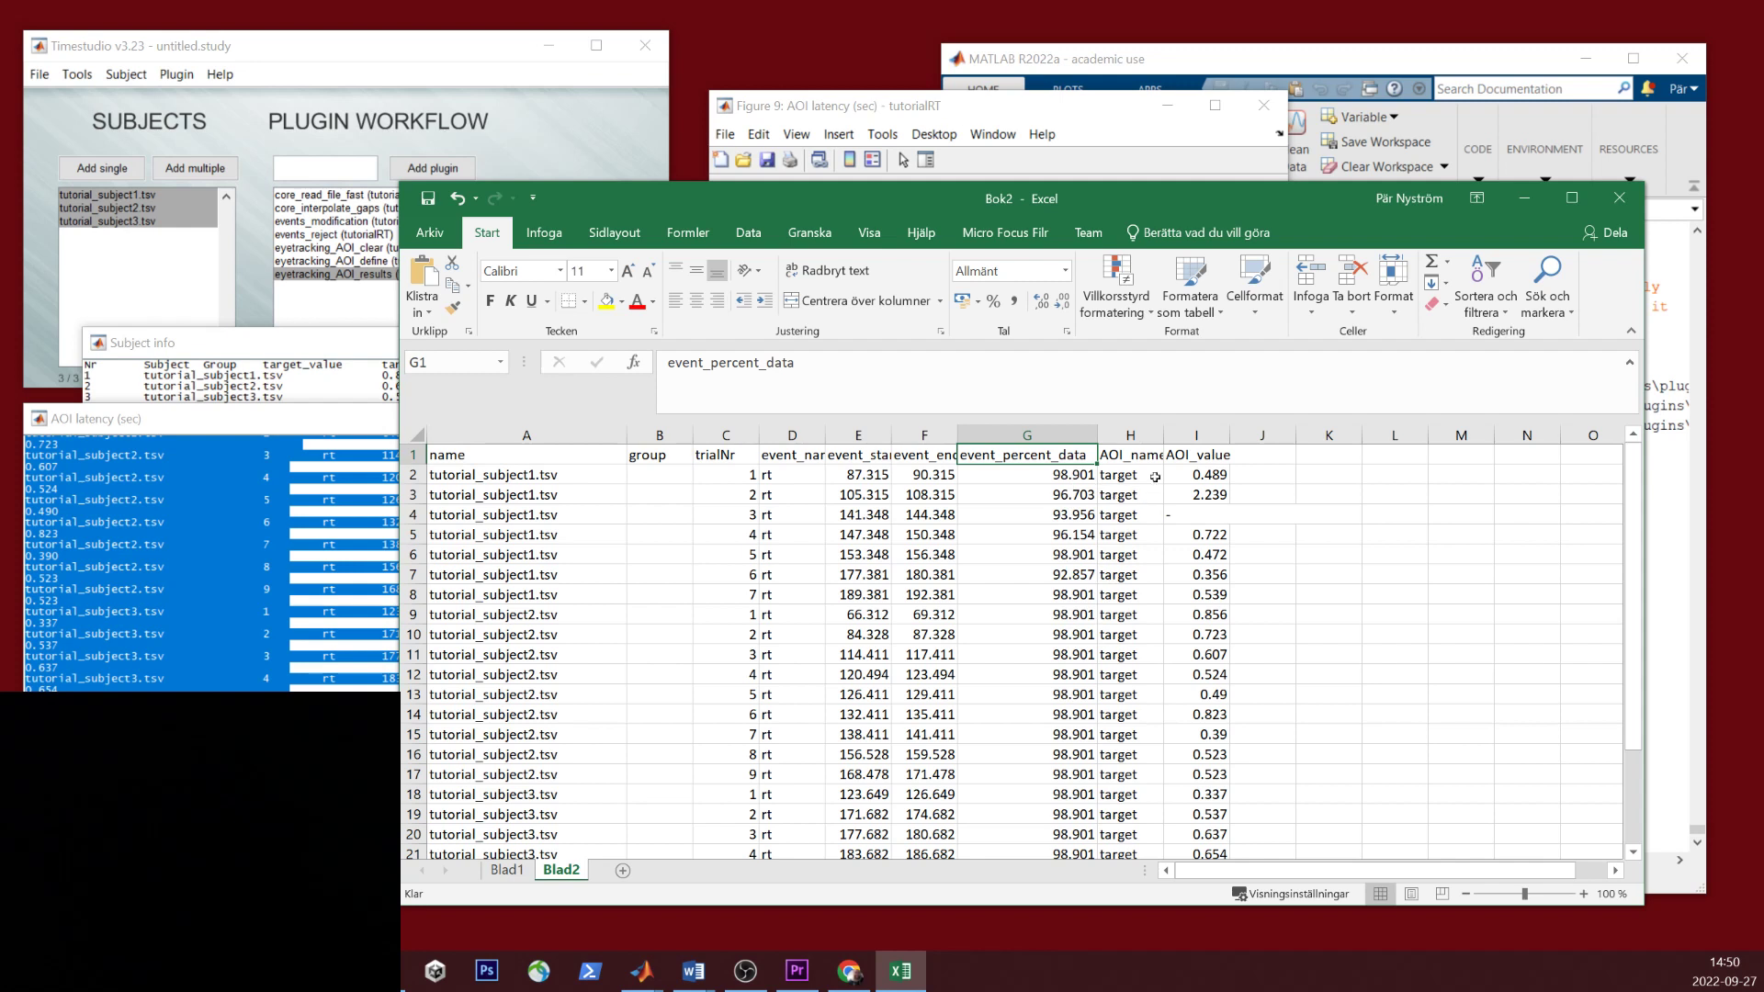
Step: Check the AOI_value entries for trials 2 and 3 of tutorial_subject1 against the per-trial plots, and return to TimeStudio
click(1208, 455)
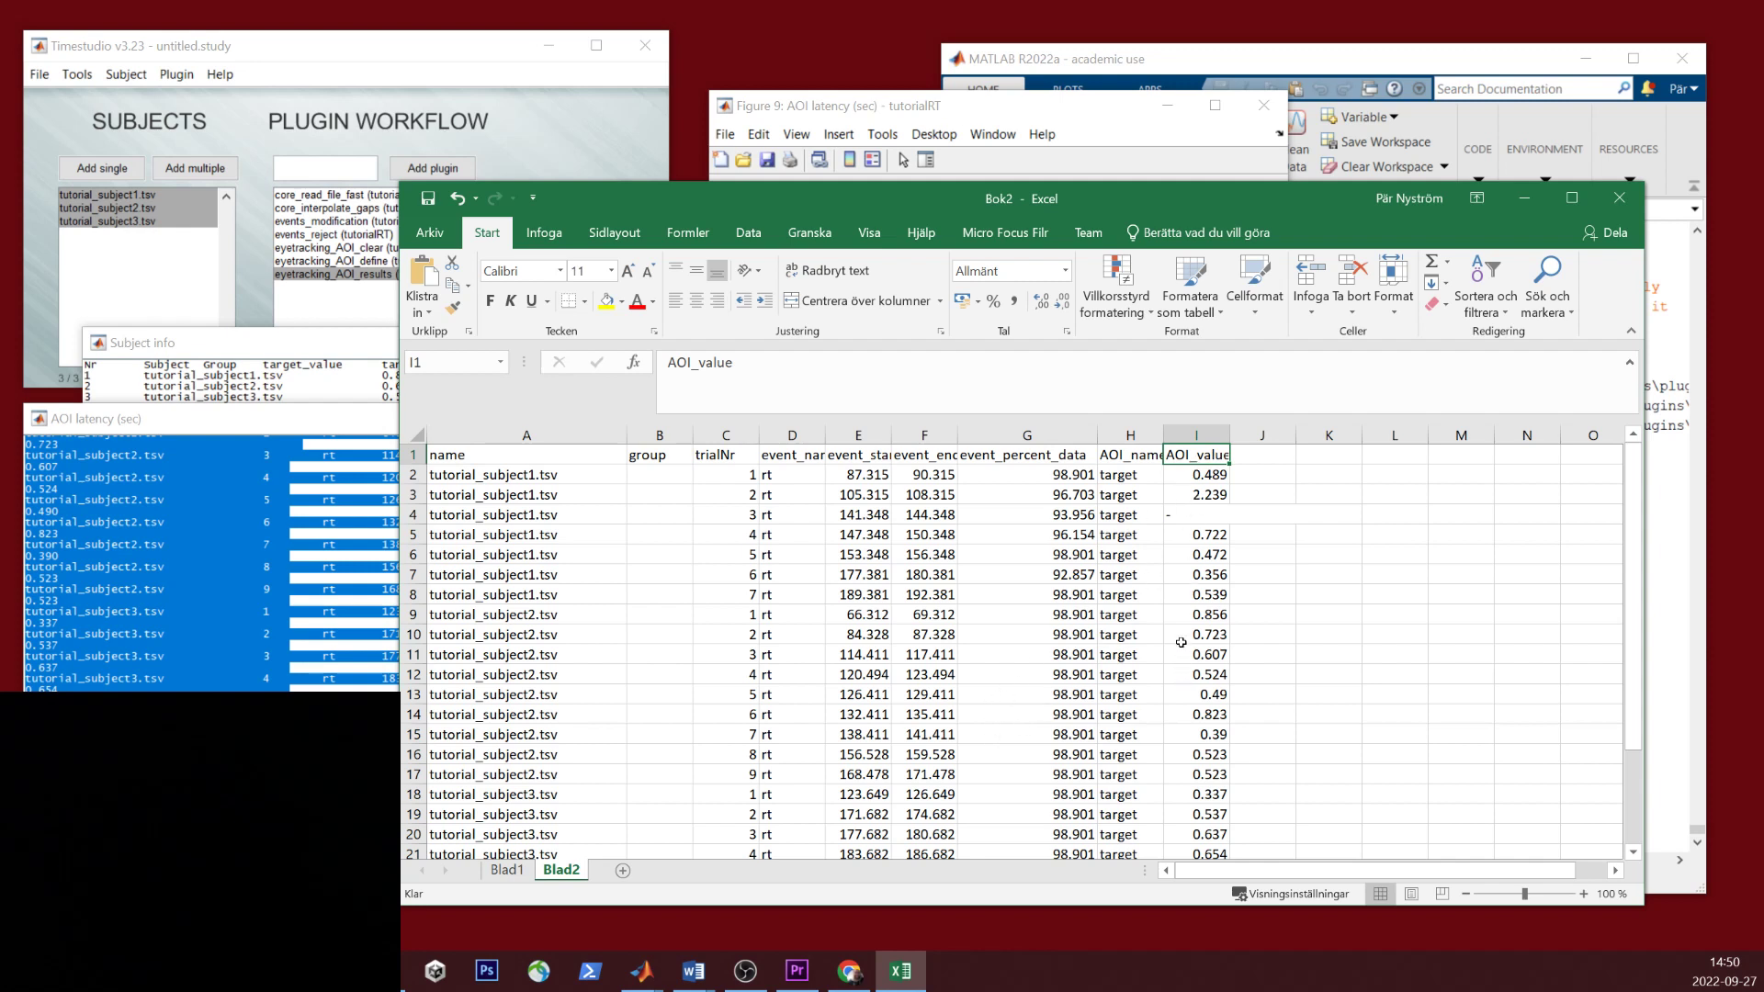
click(1174, 514)
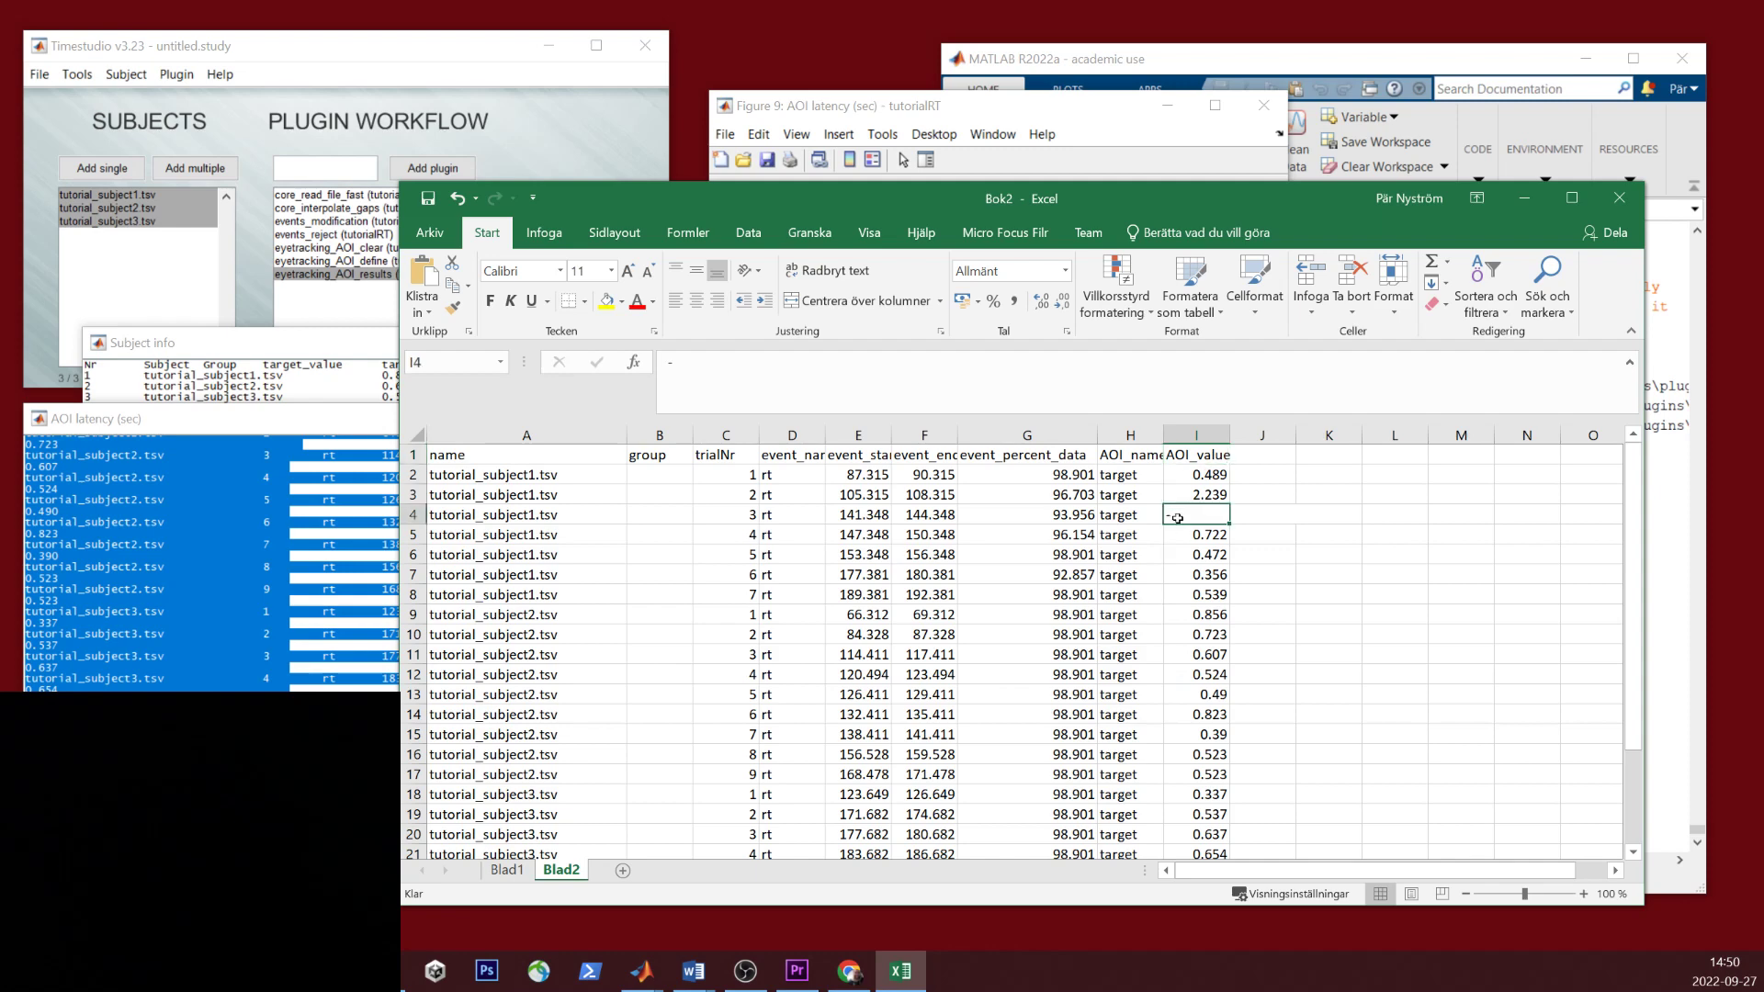
scroll(1227, 580, down, 2)
scroll(1227, 581, up, 2)
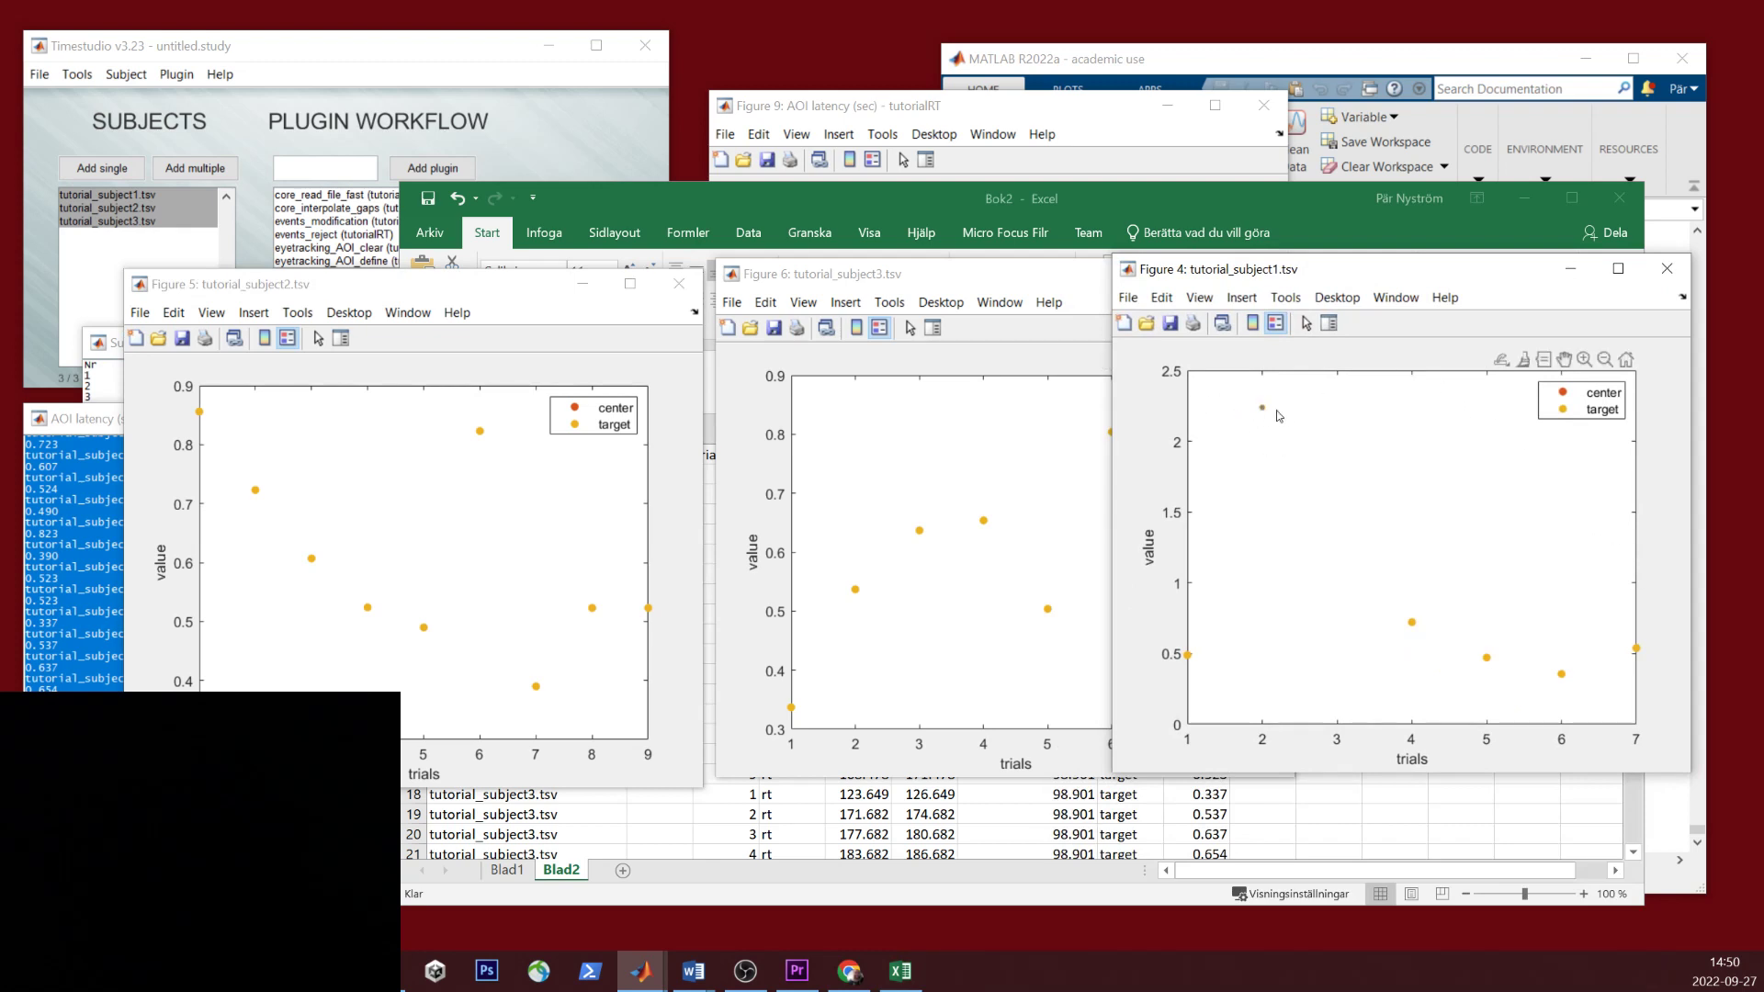
click(958, 206)
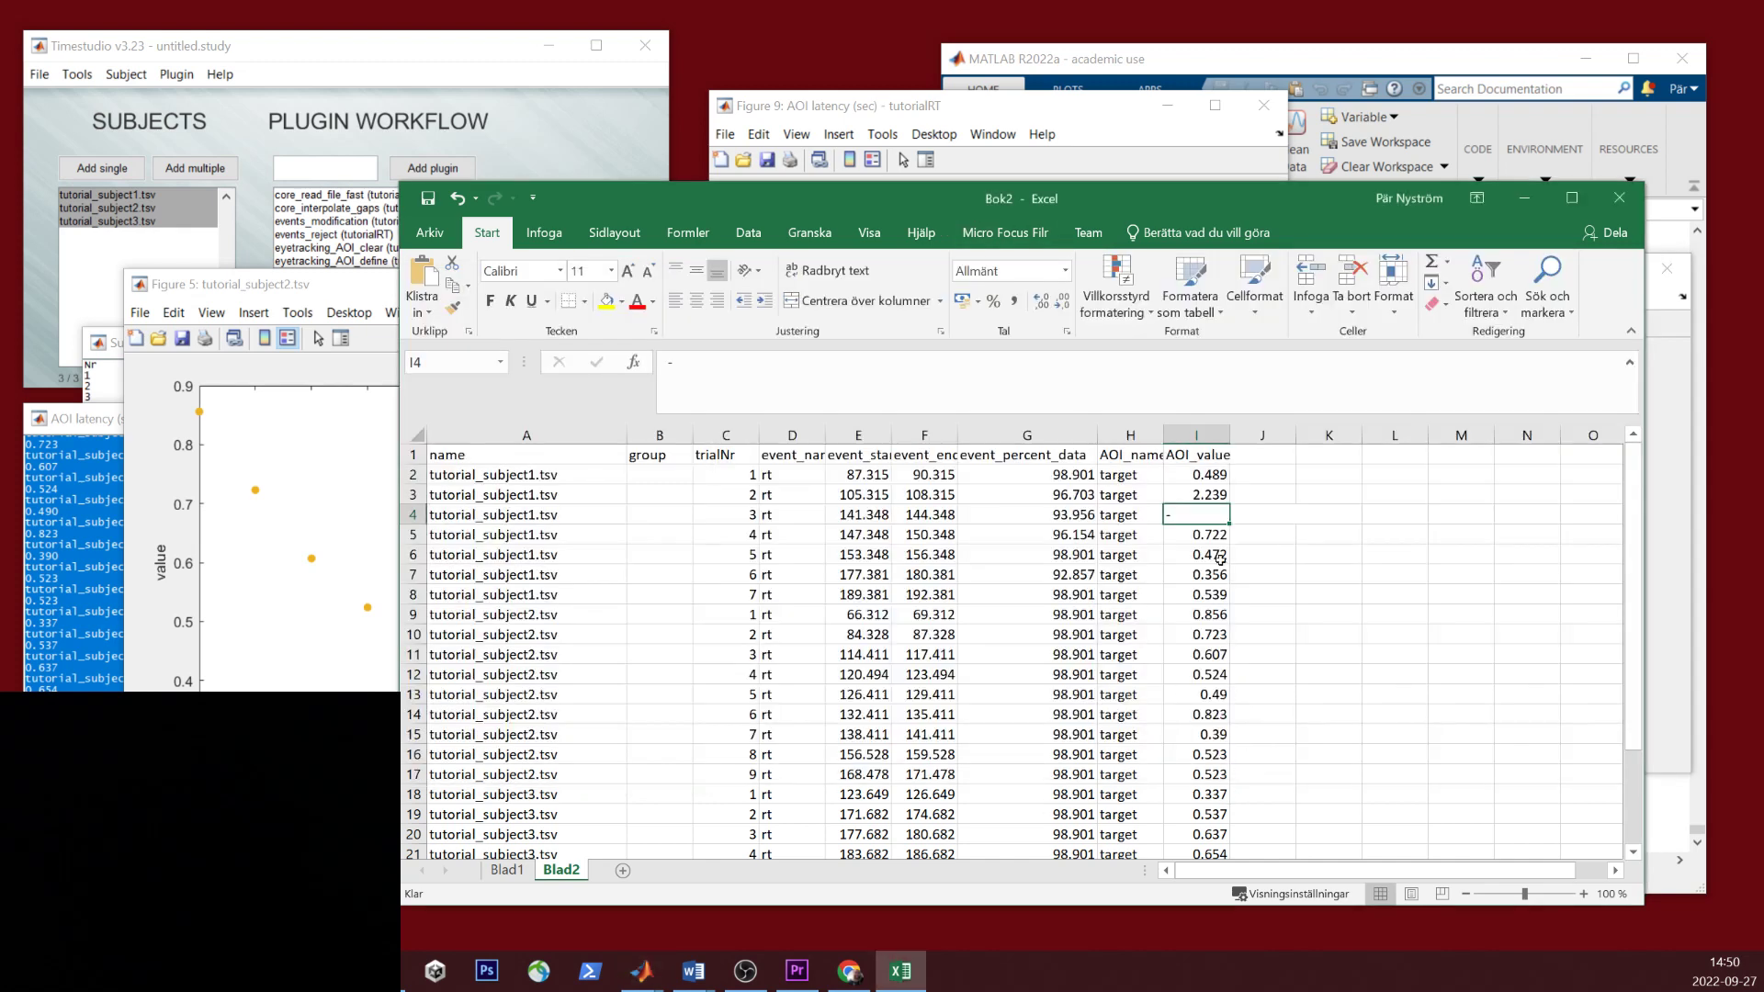
click(1210, 496)
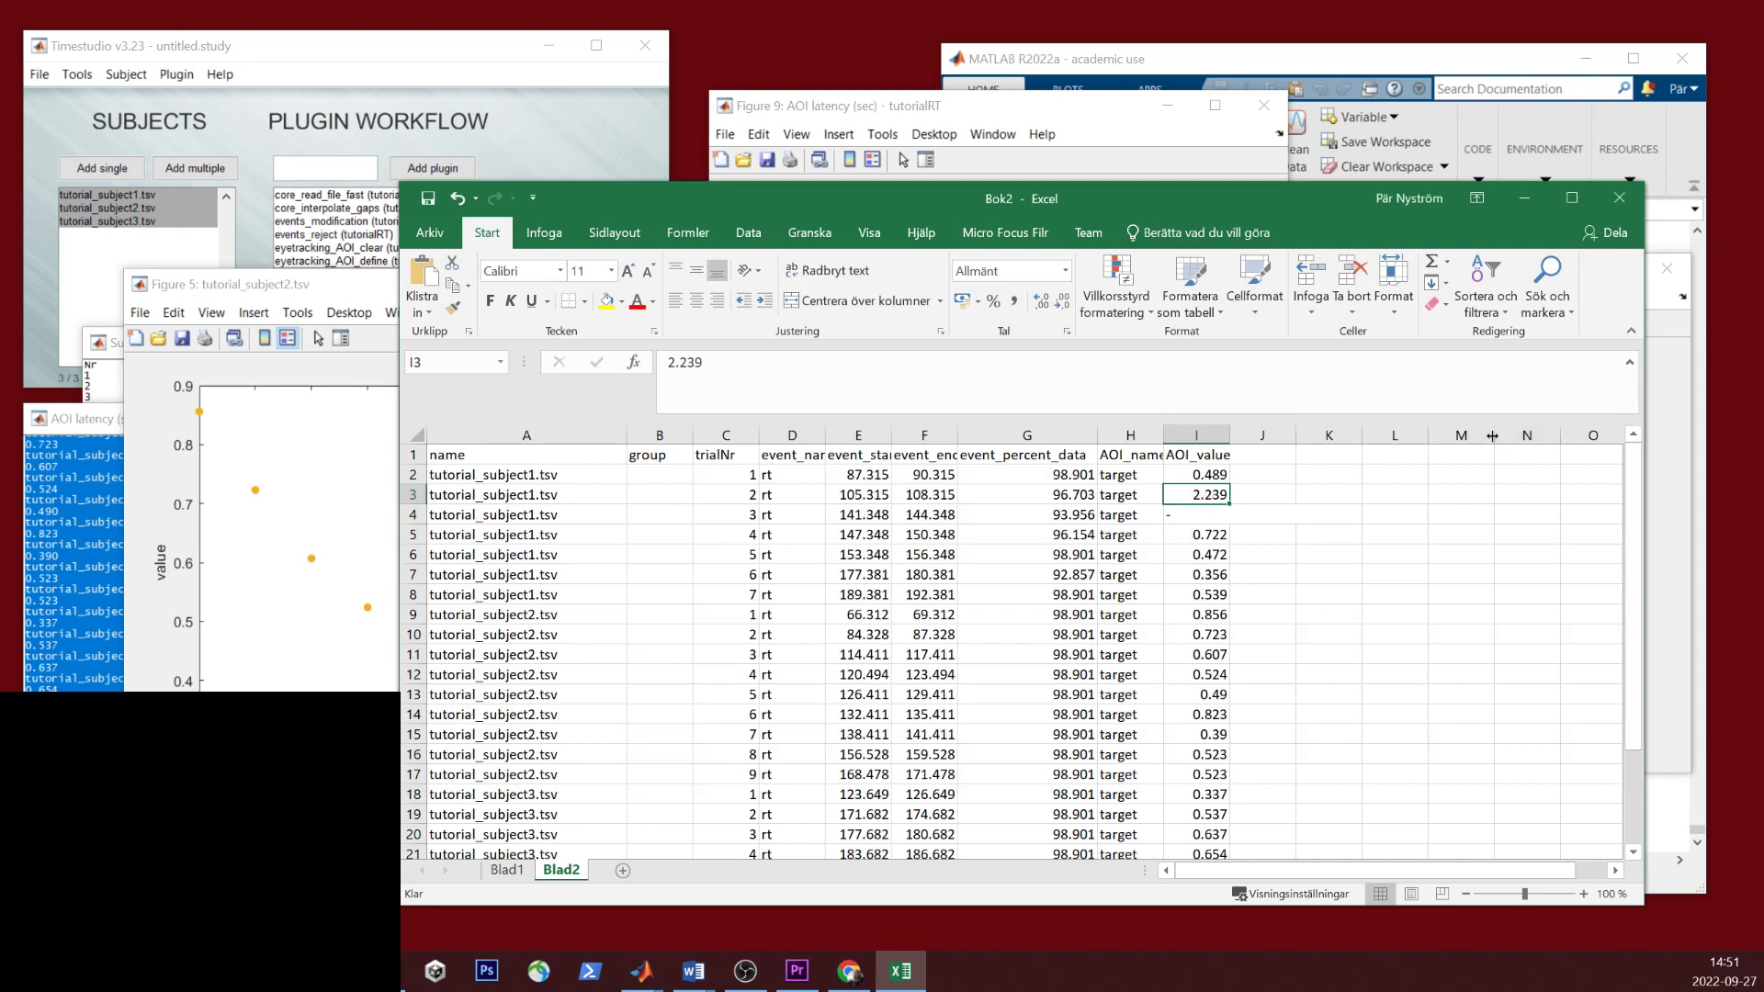
click(622, 116)
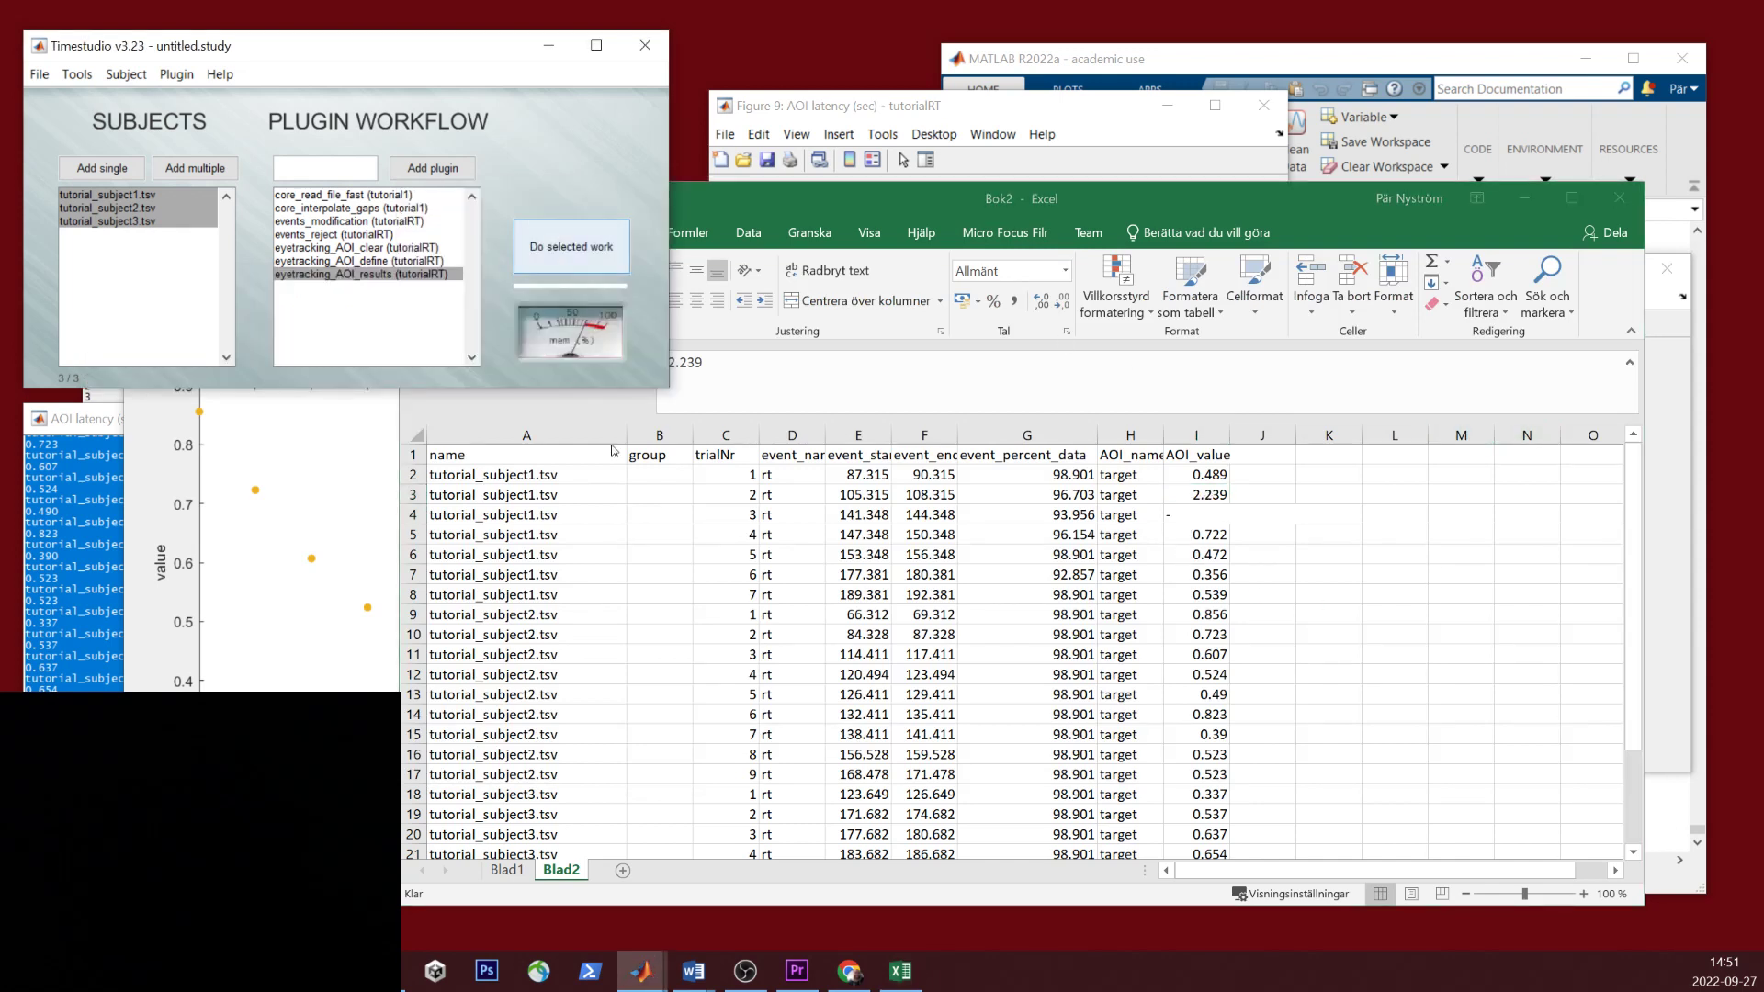